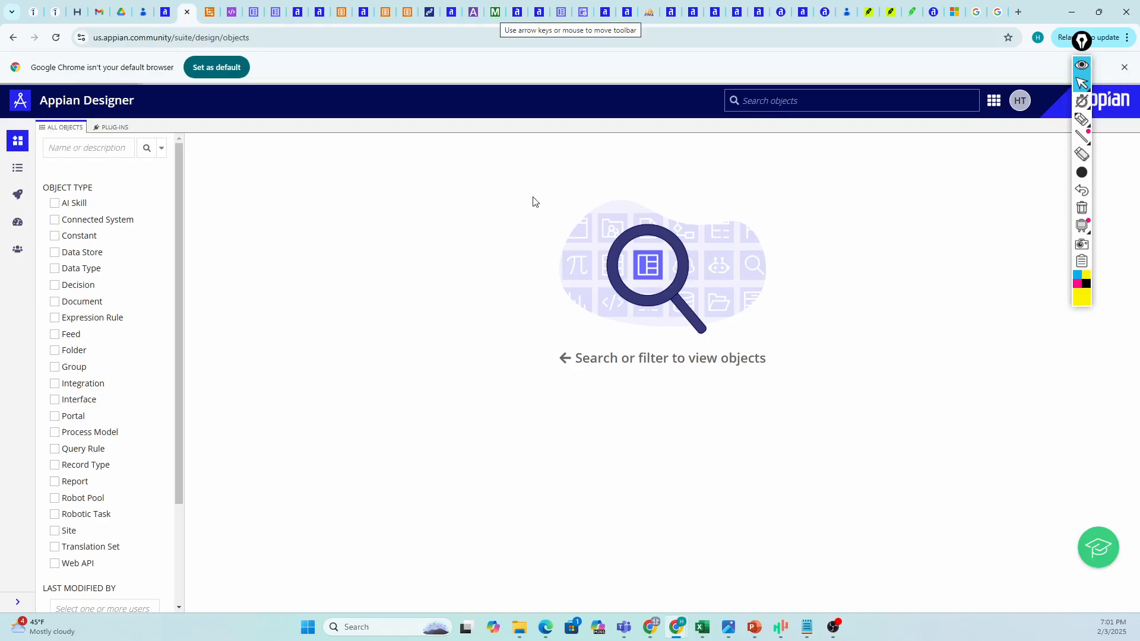
- Filter the design objects to show only record types and open W2917AA Maintenance Event Type
left_click(17, 168)
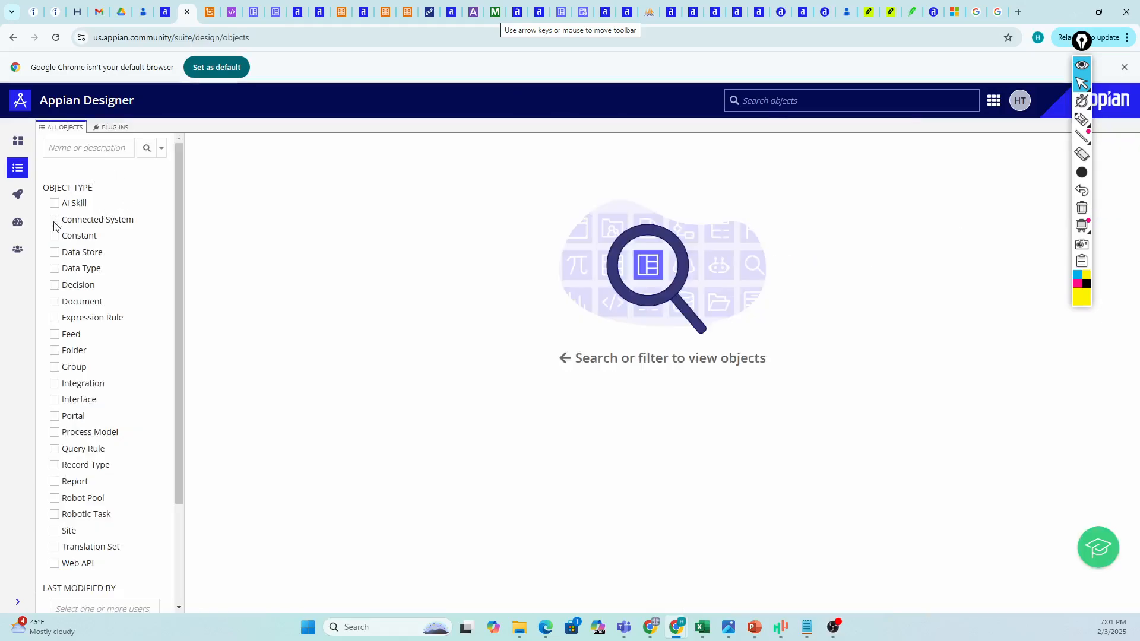
left_click(54, 465)
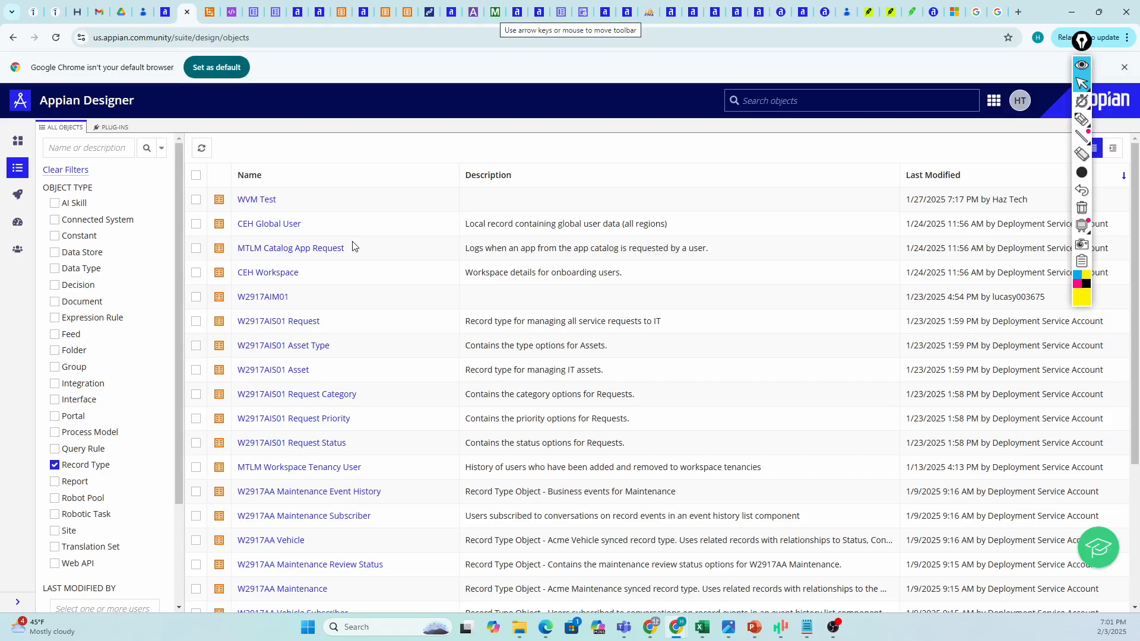
scroll(399, 334, "down", 3)
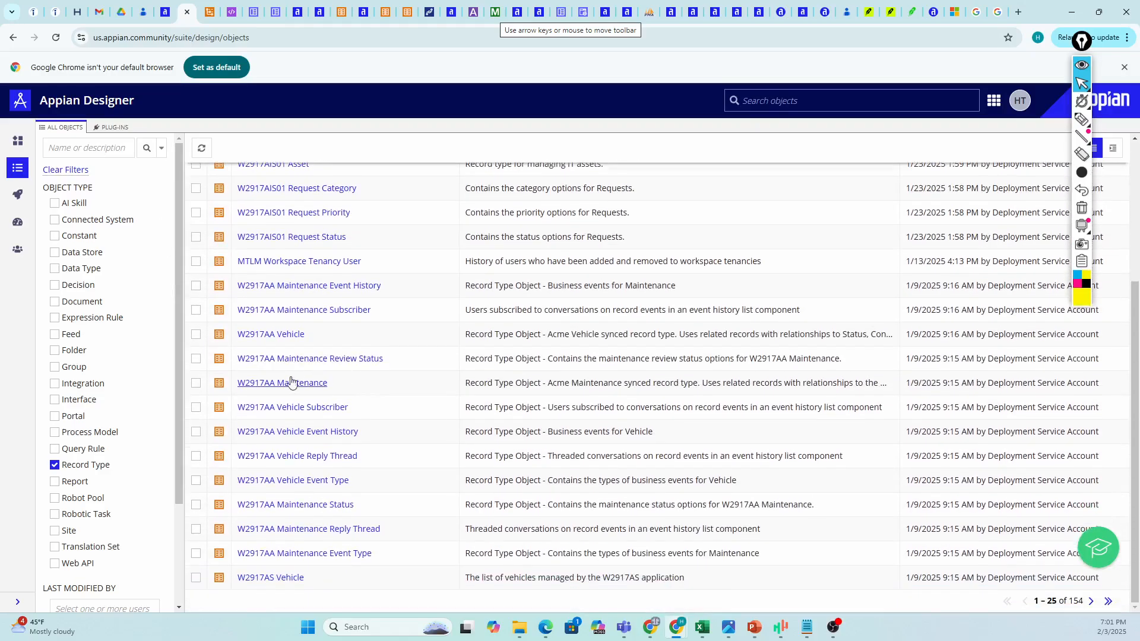
left_click(290, 552)
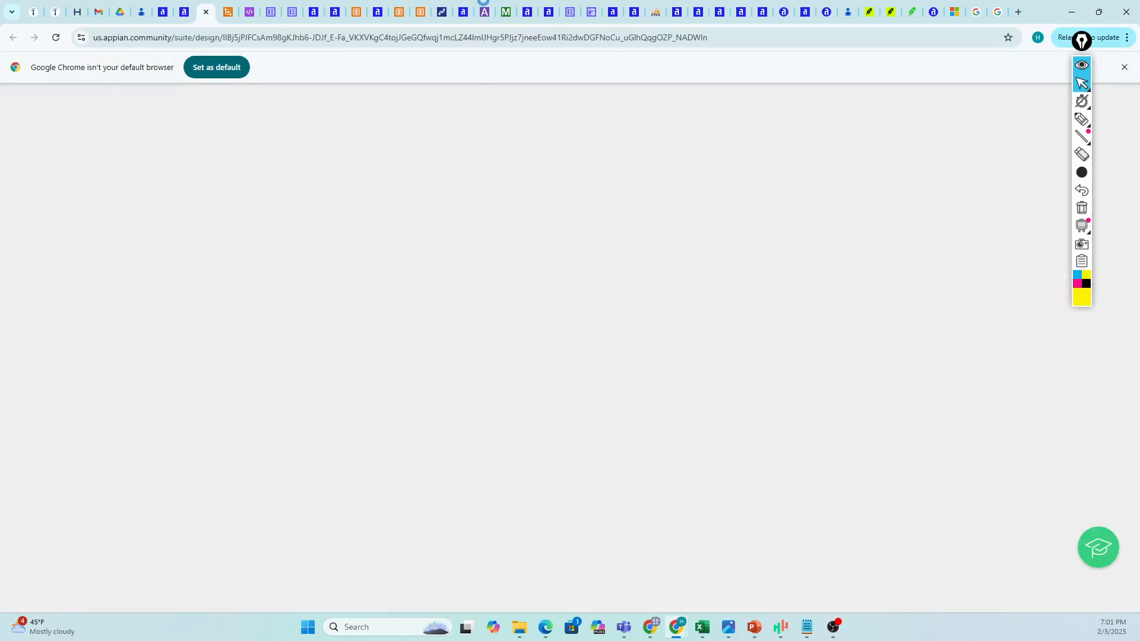
- Return to the record types list, open W2917AA Maintenance and bring up its data model
left_click(184, 11)
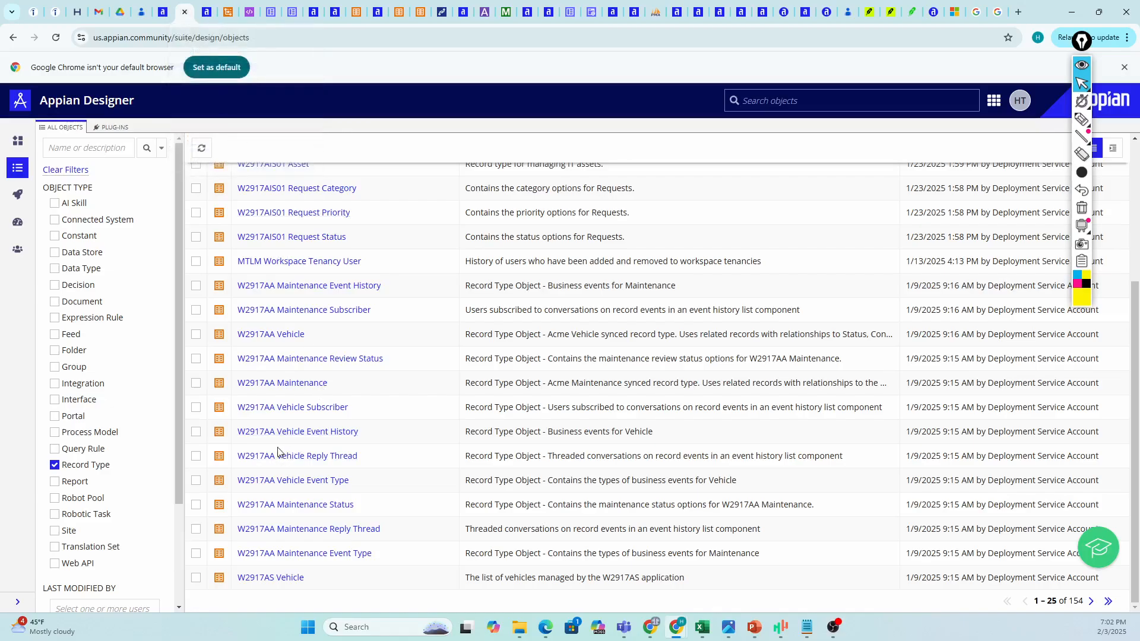
left_click(286, 383)
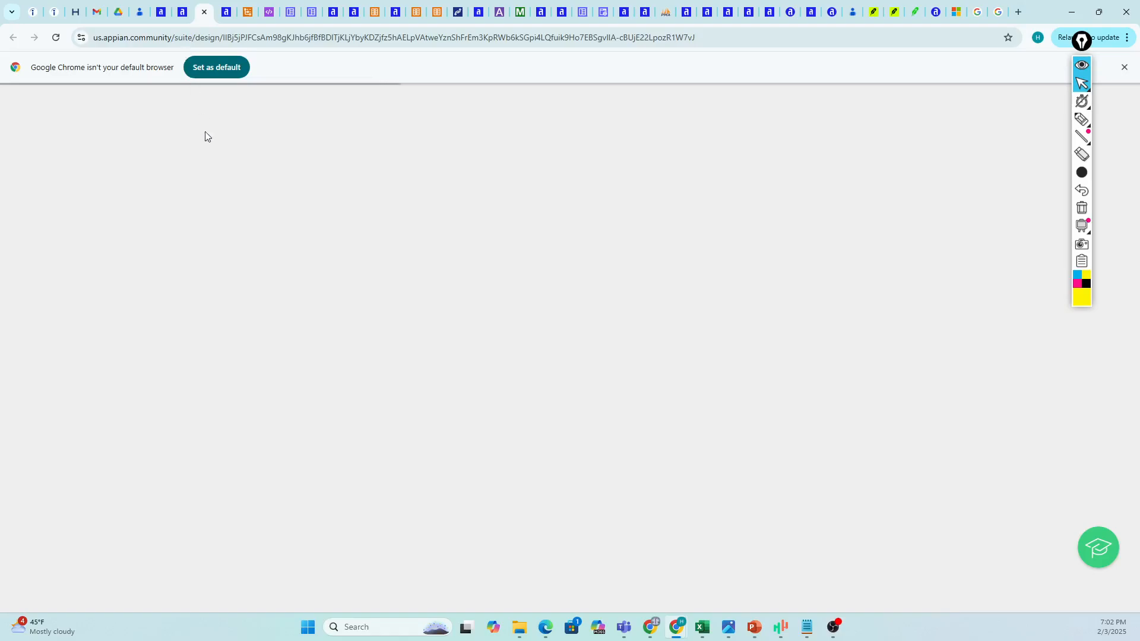
left_click(229, 15)
left_click(205, 15)
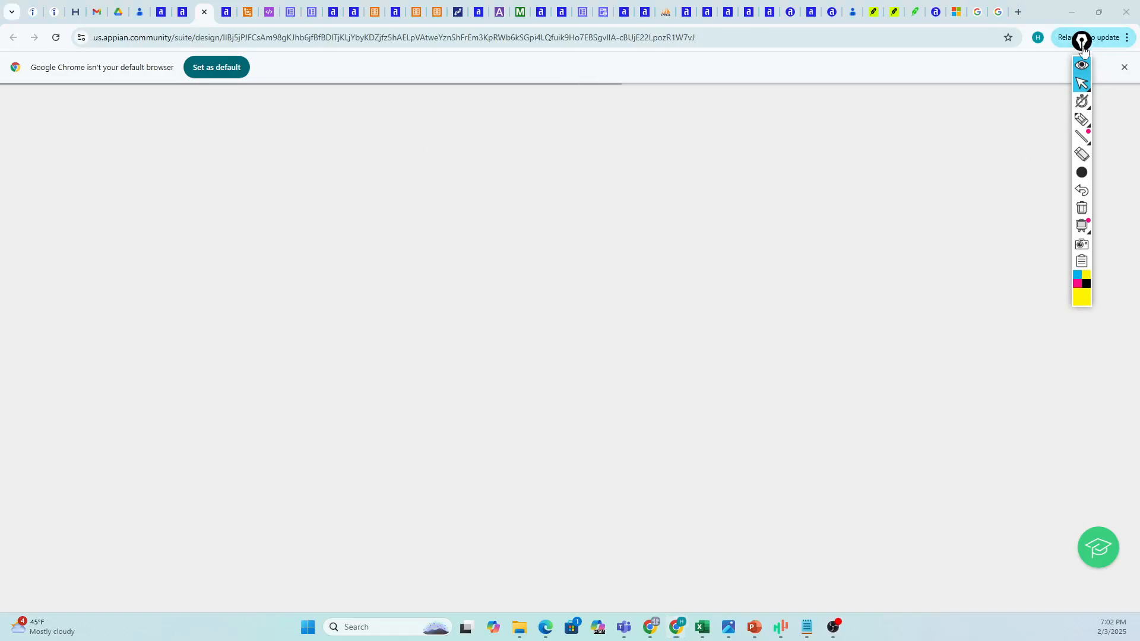
left_click_drag(1084, 45, 1115, 243)
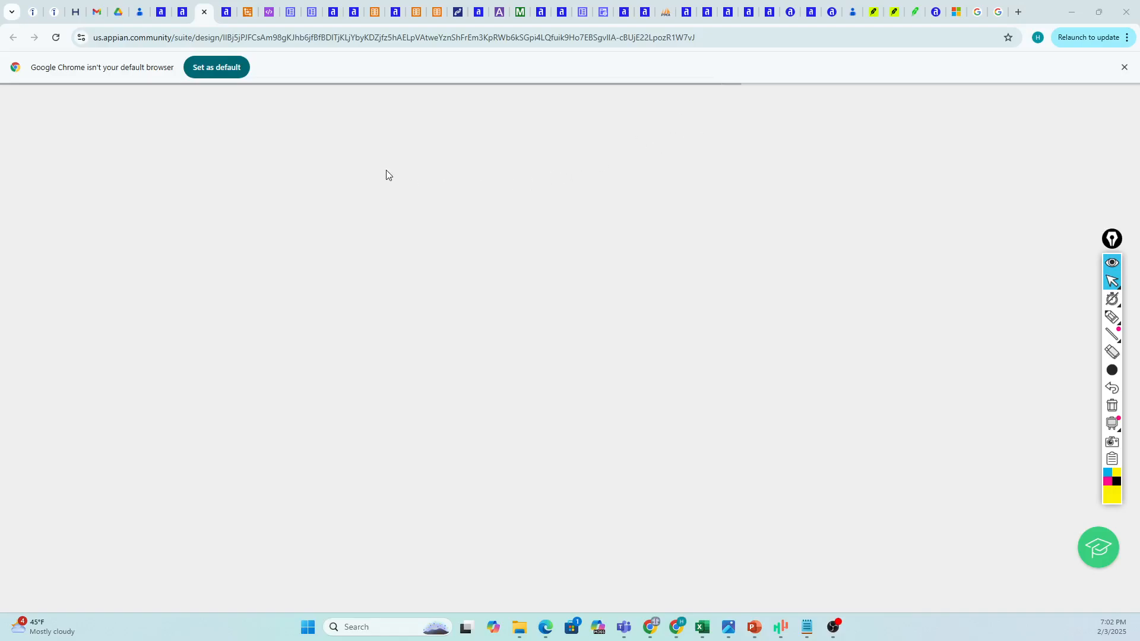
left_click(228, 12)
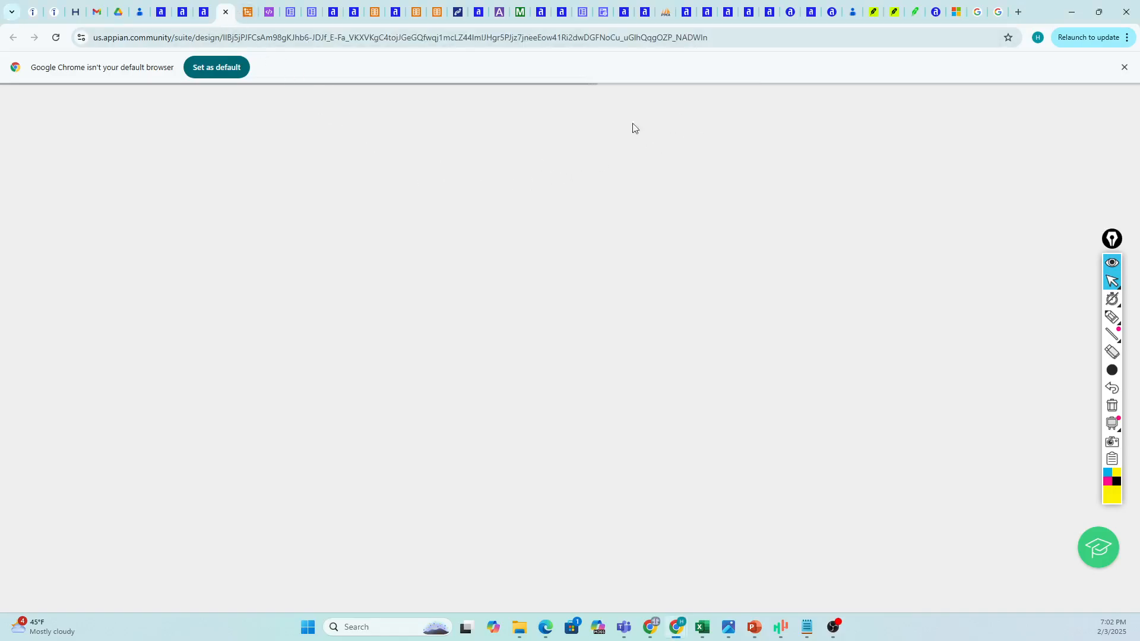
left_click(203, 15)
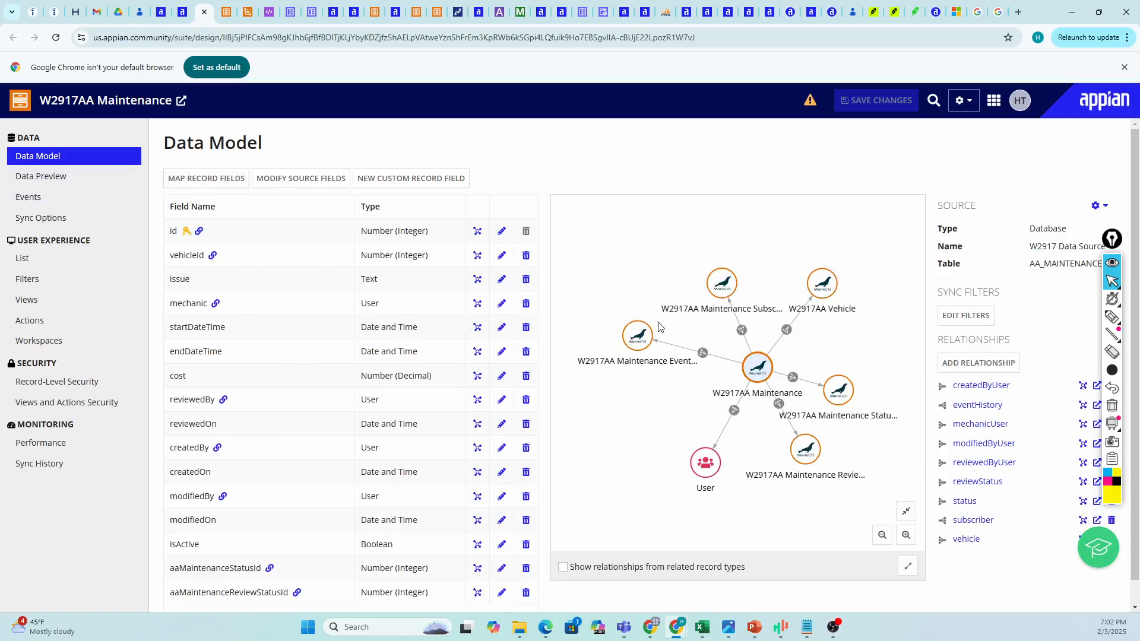
- Examine the Maintenance record type's source details: its source type, data source name and database table
mouse_move(1112, 239)
left_mouse_down()
mouse_move(1112, 323)
mouse_move(1091, 416)
mouse_move(1113, 511)
mouse_move(1138, 537)
left_mouse_up()
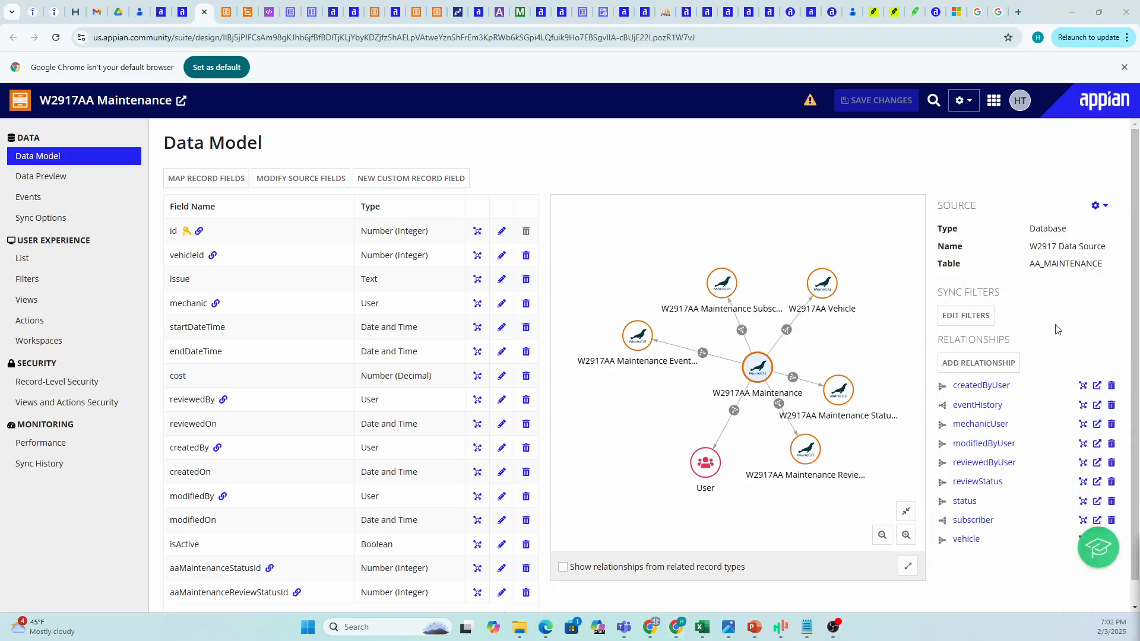
left_click_drag(1107, 248, 1008, 232)
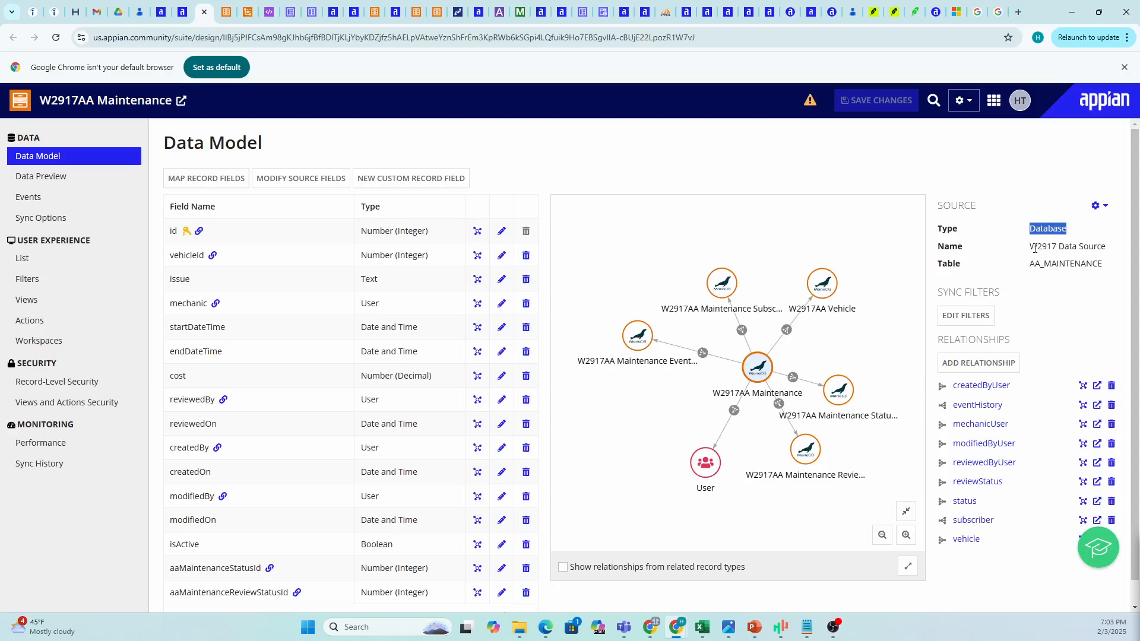
left_click_drag(1027, 249, 1118, 251)
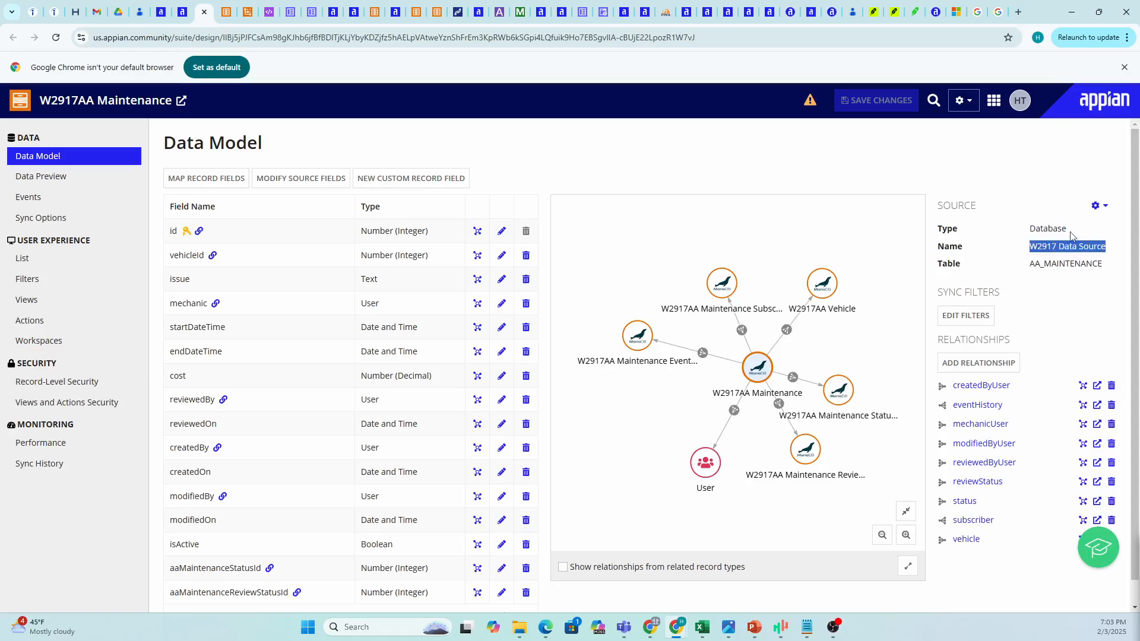
left_click(993, 100)
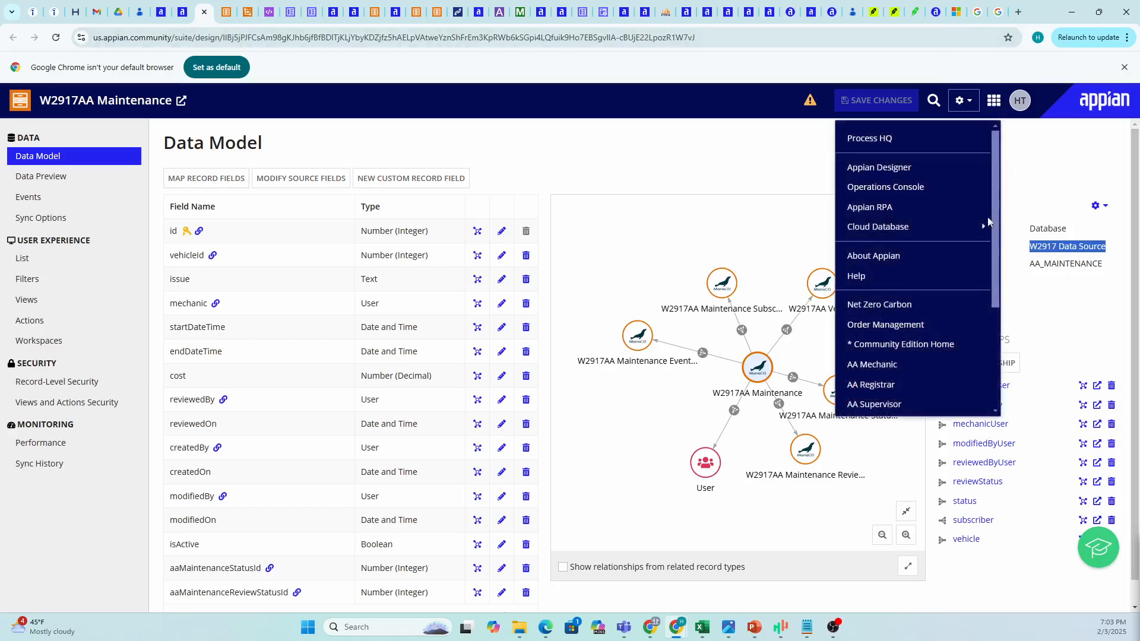
mouse_move(988, 224)
left_click(1046, 187)
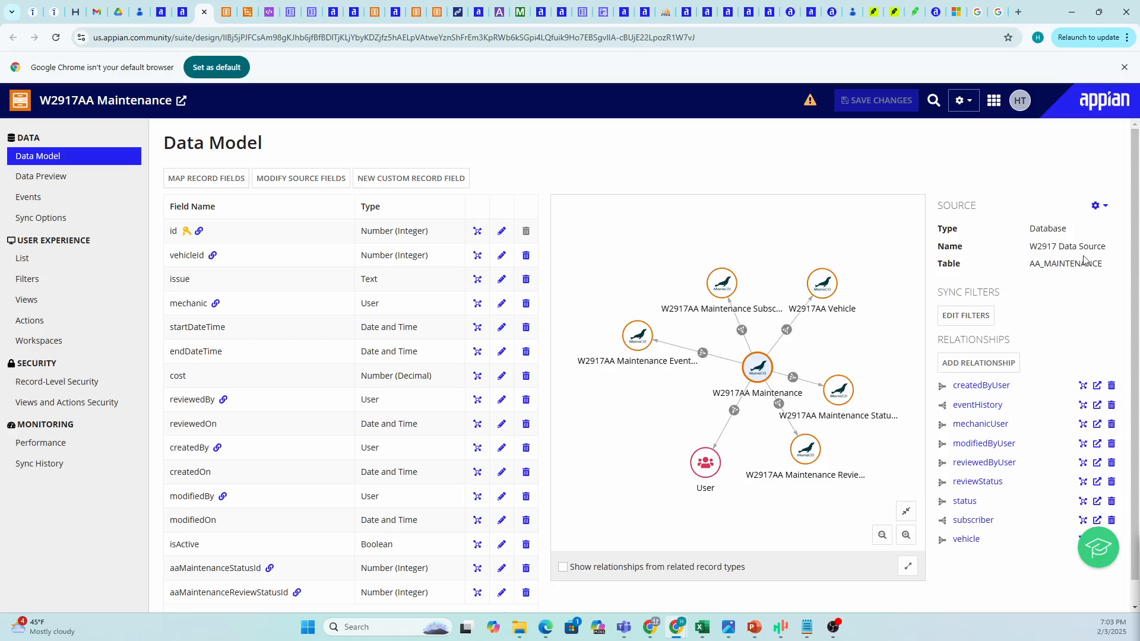
left_click_drag(1030, 267, 1100, 269)
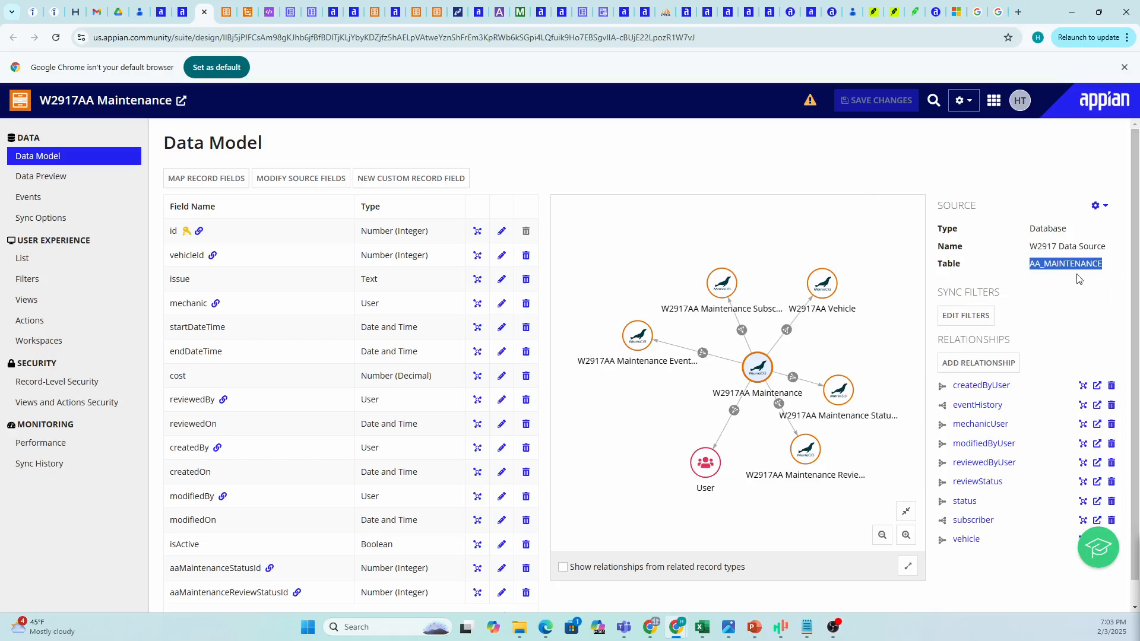
left_click(1033, 295)
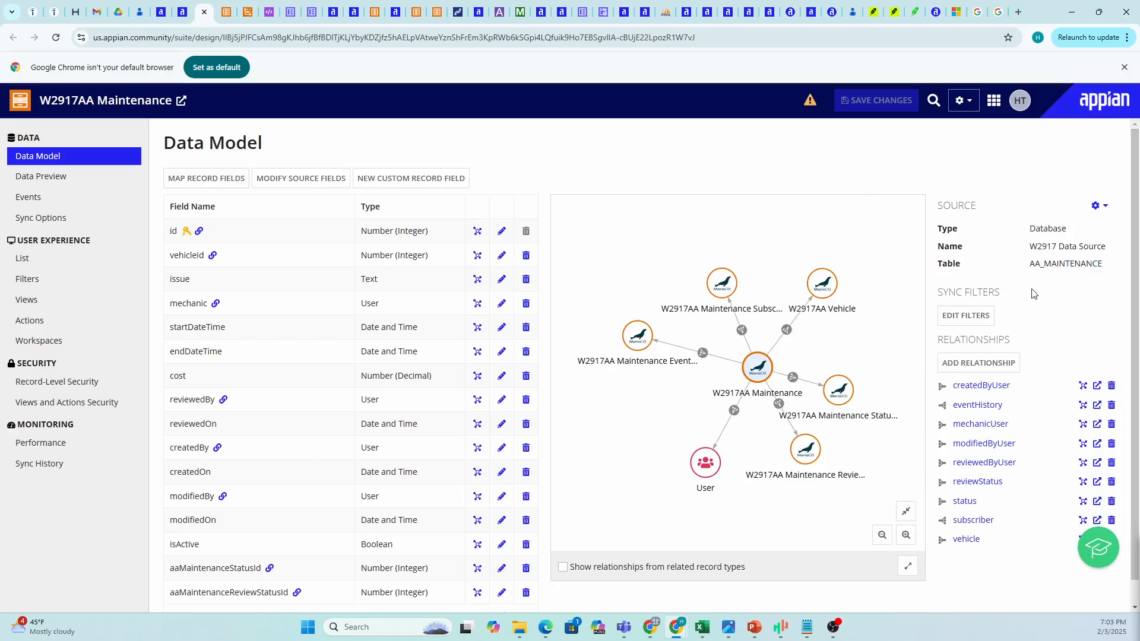
left_click_drag(1099, 266, 1018, 272)
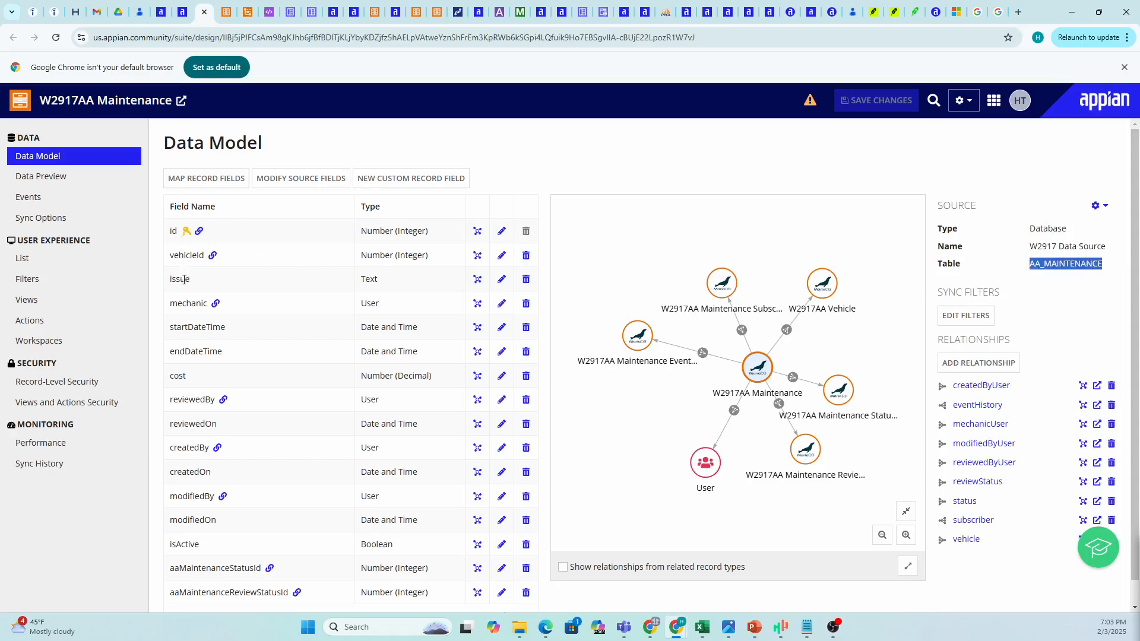
- Review the Maintenance record type's fields and the relationship diagram around the Maintenance and Vehicle record types
scroll(186, 297, "down", 1)
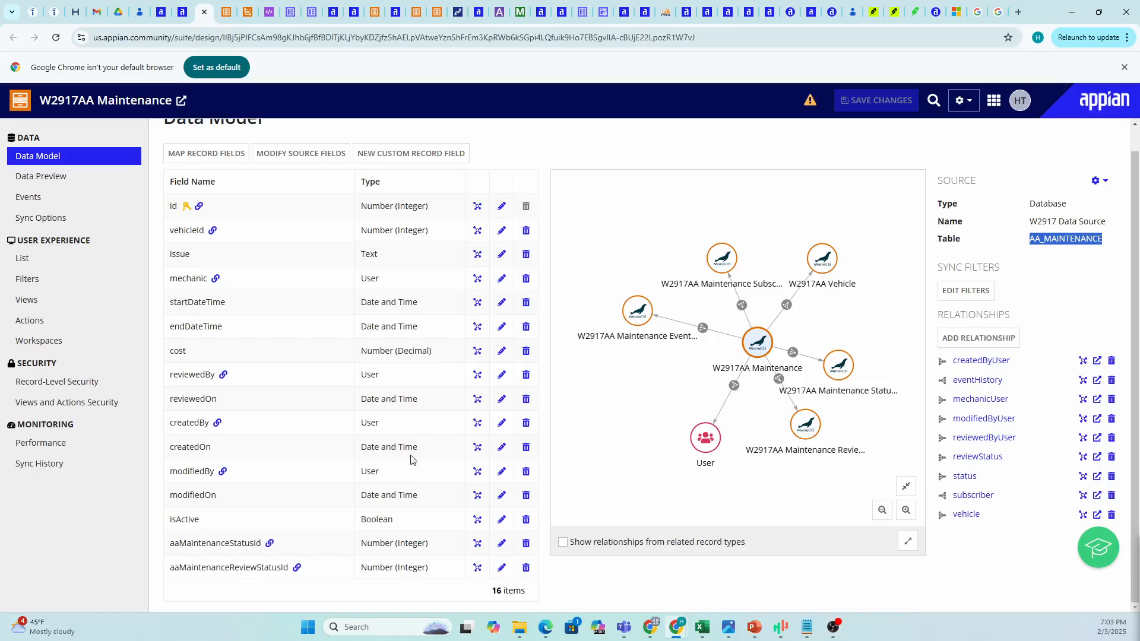
scroll(677, 317, "up", 1)
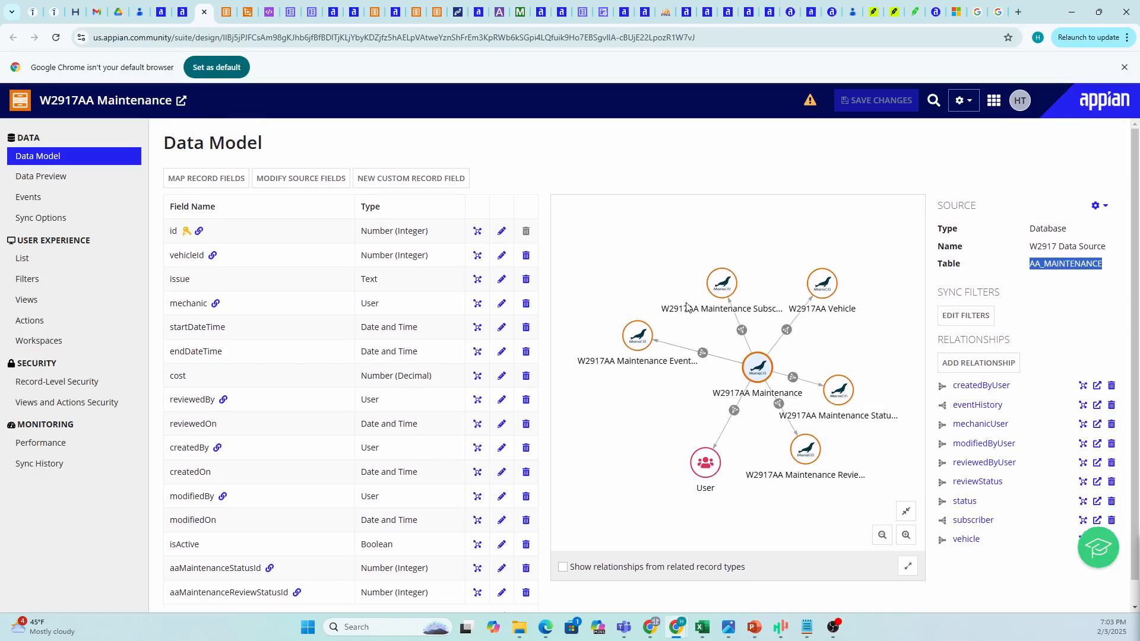
left_click(596, 147)
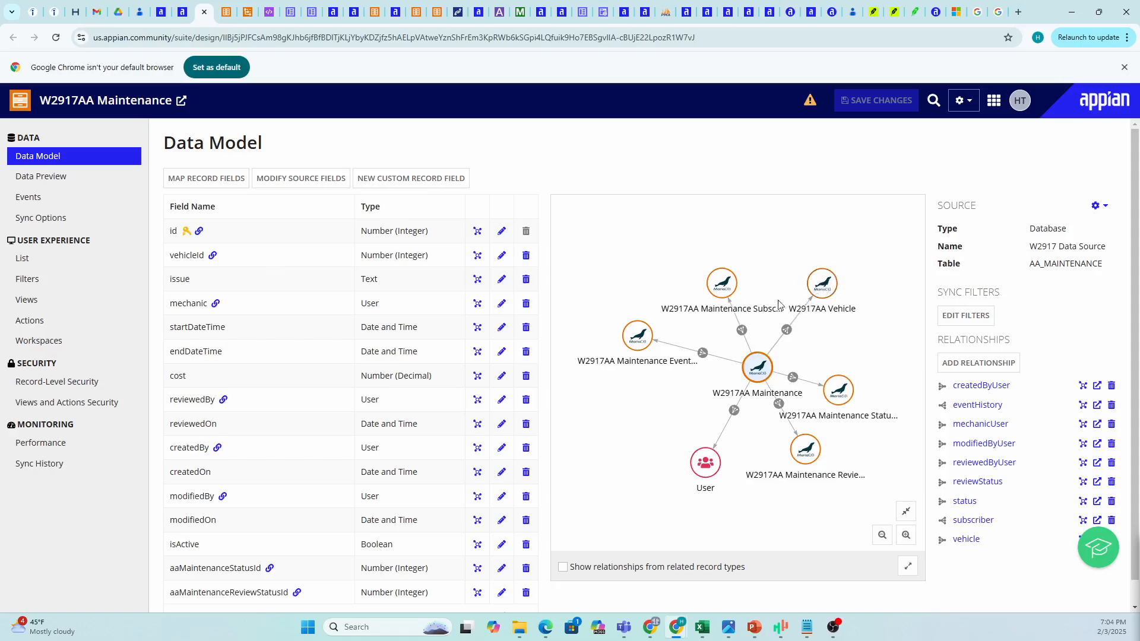
mouse_move(823, 285)
mouse_move(761, 370)
- Switch to the HAZ Appian Training presentation in PowerPoint and show the Data Objects slide as a slide show
mouse_move(756, 634)
left_click(845, 561)
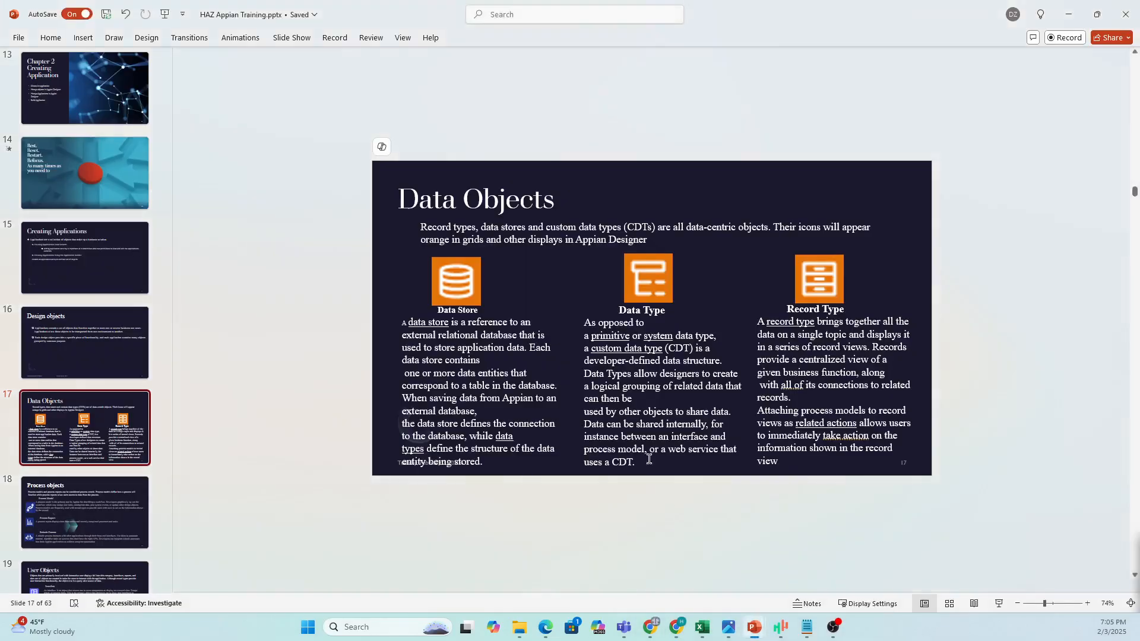
left_click(999, 603)
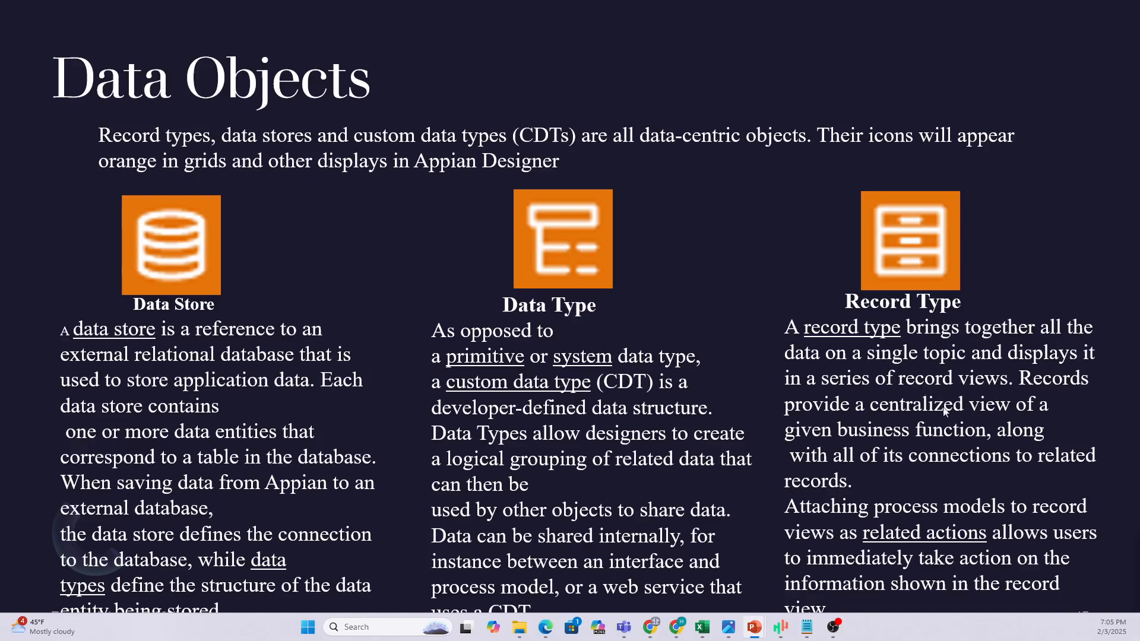
- Switch back to the W2917AA Maintenance record type in Chrome, show its List settings and open the record list URL
mouse_move(677, 626)
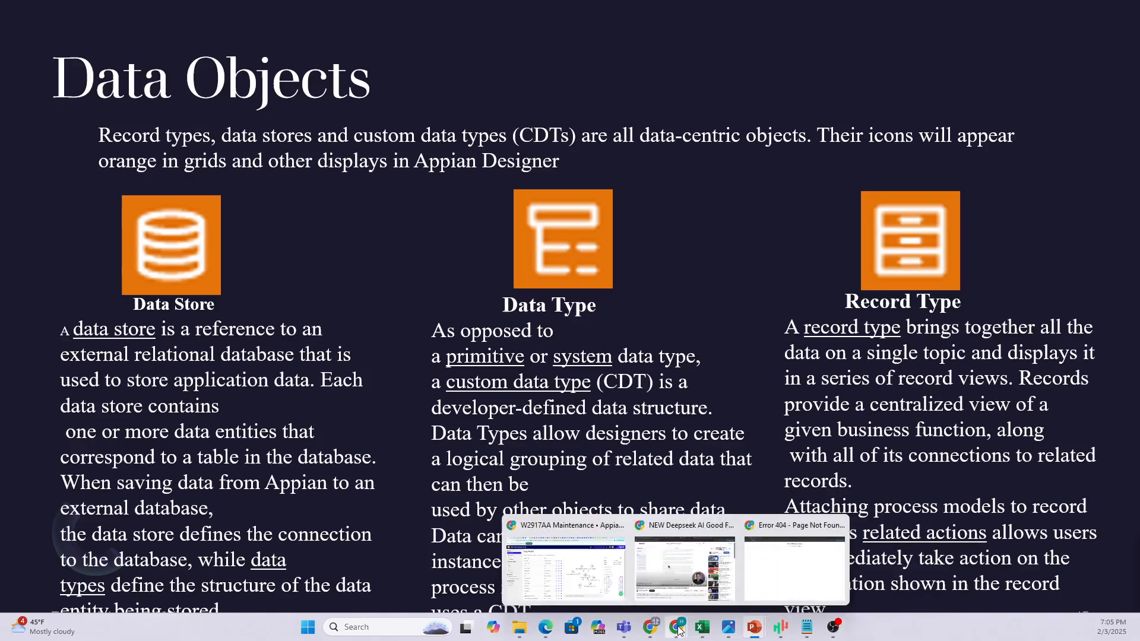
left_click(599, 592)
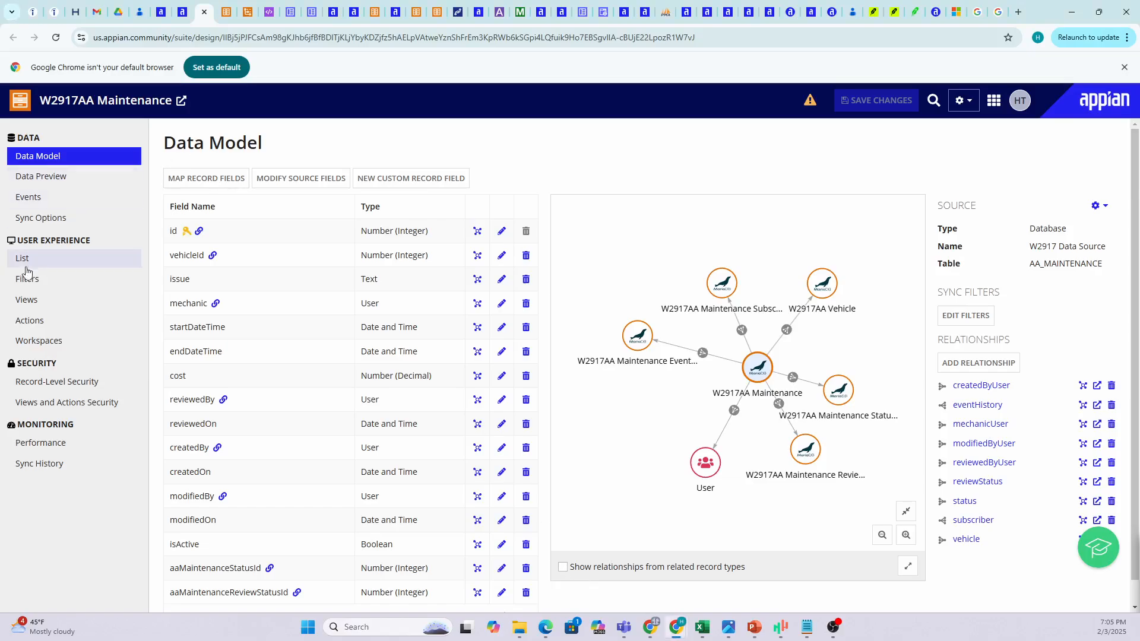
left_click(51, 270)
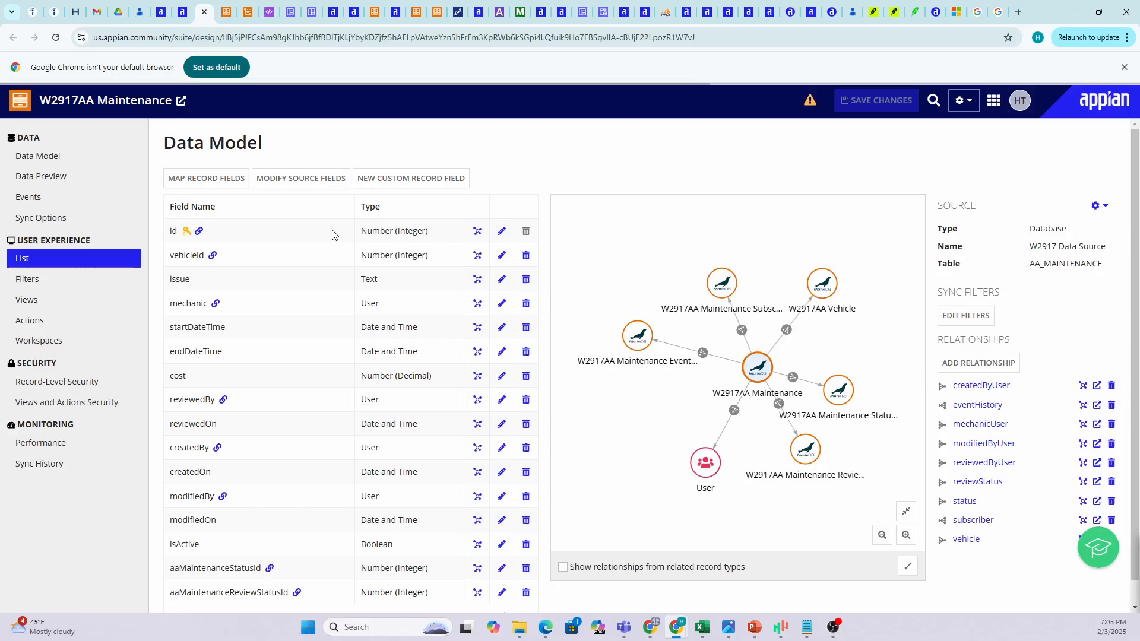
left_click(219, 212)
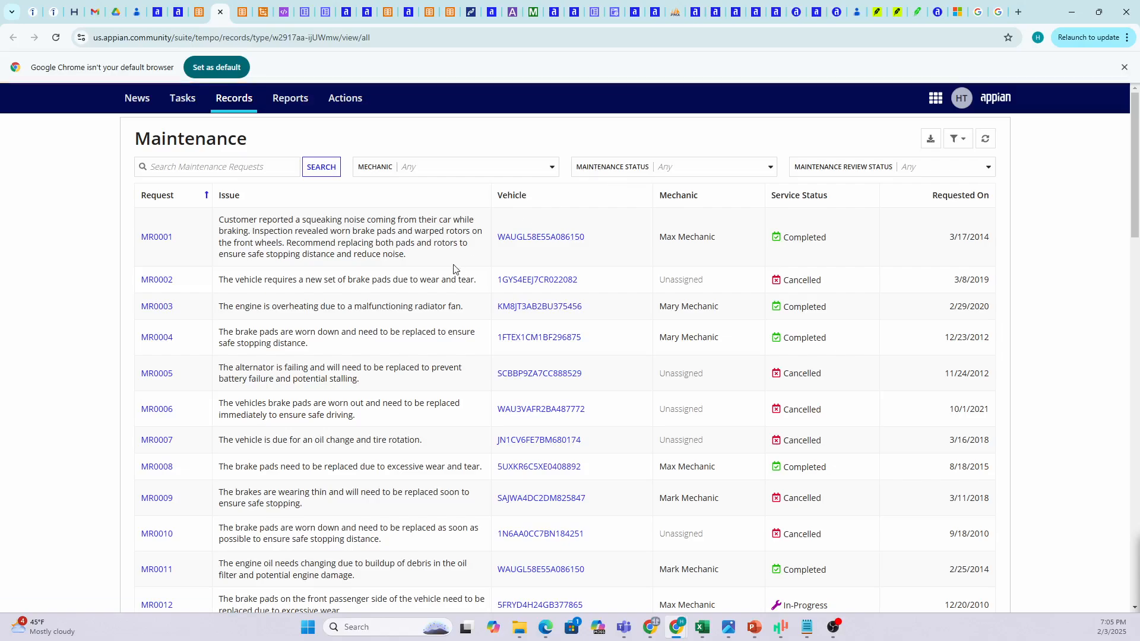
- Compare the record type's List settings with the Maintenance record list, focusing on the first request's row
left_click(206, 8)
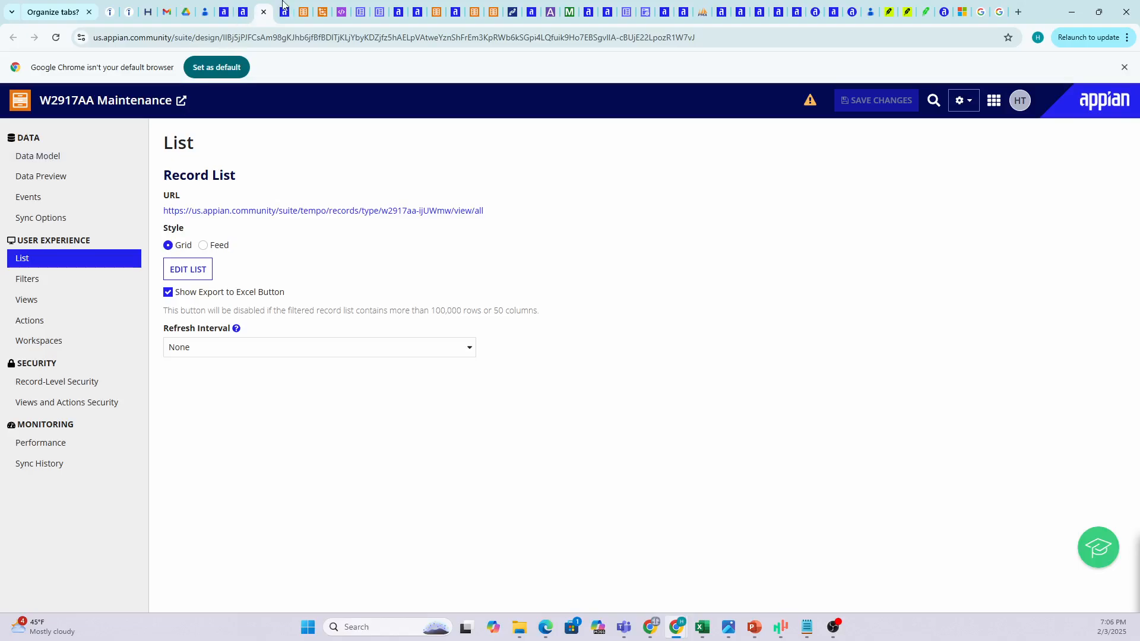
left_click(282, 4)
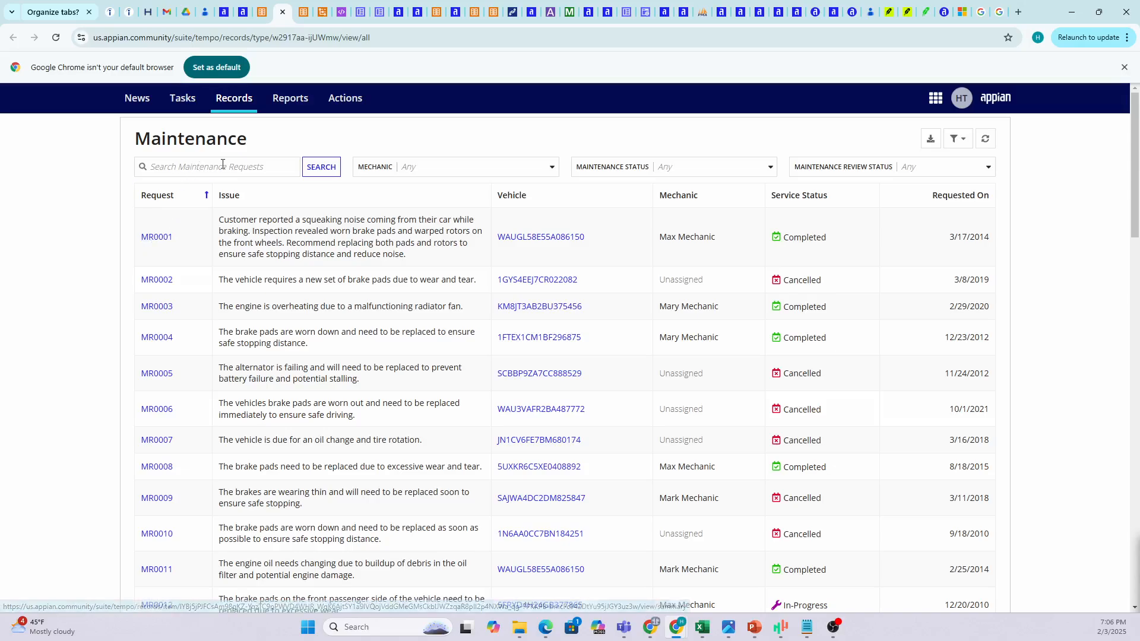
left_click_drag(184, 238, 122, 239)
left_click(282, 248)
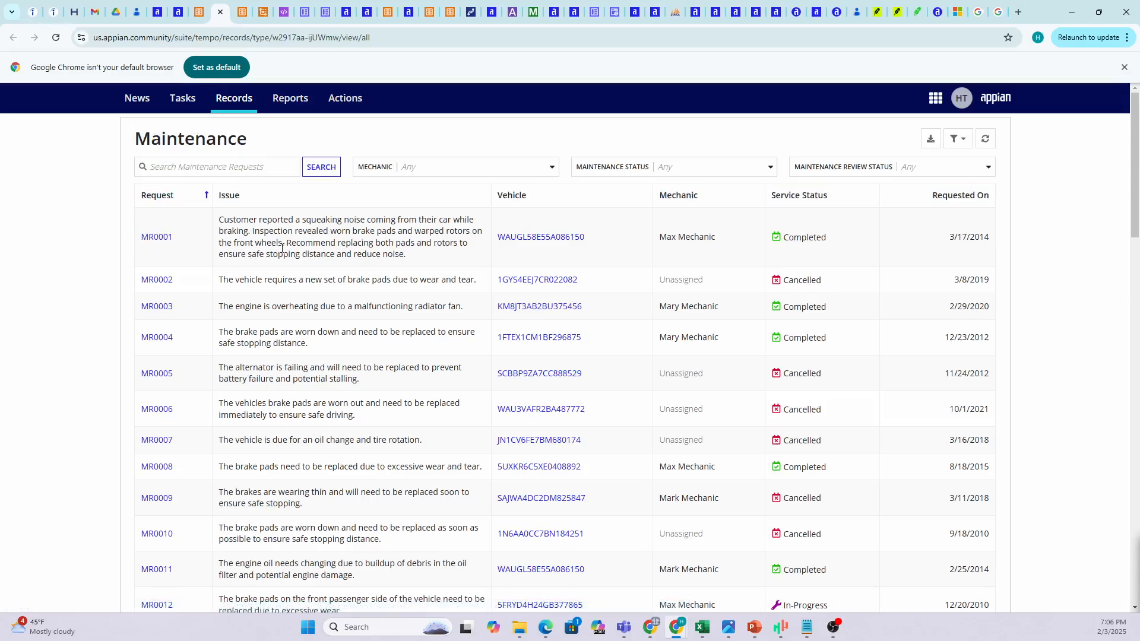
- View the summary of the first maintenance request and go back to the Maintenance record list
left_click(157, 240)
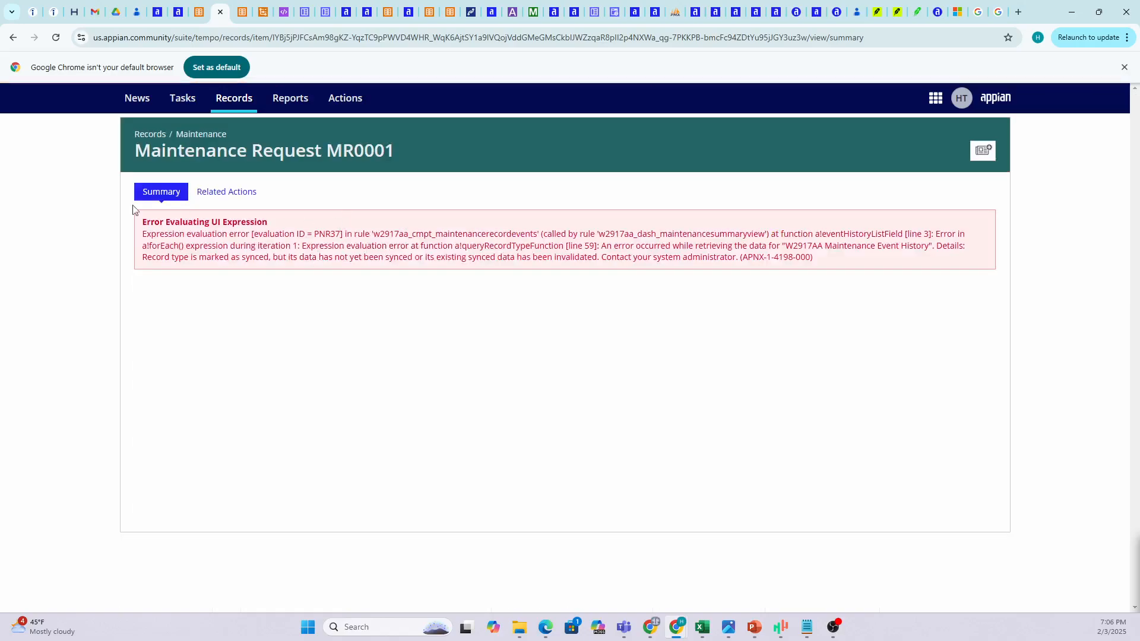
left_click(163, 136)
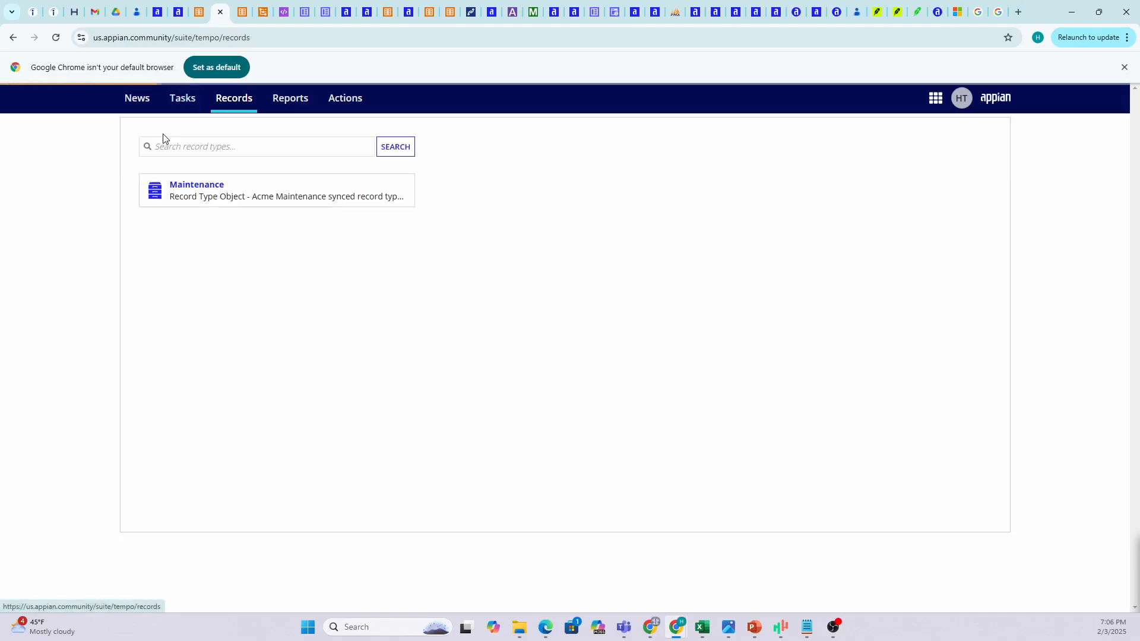
left_click(192, 183)
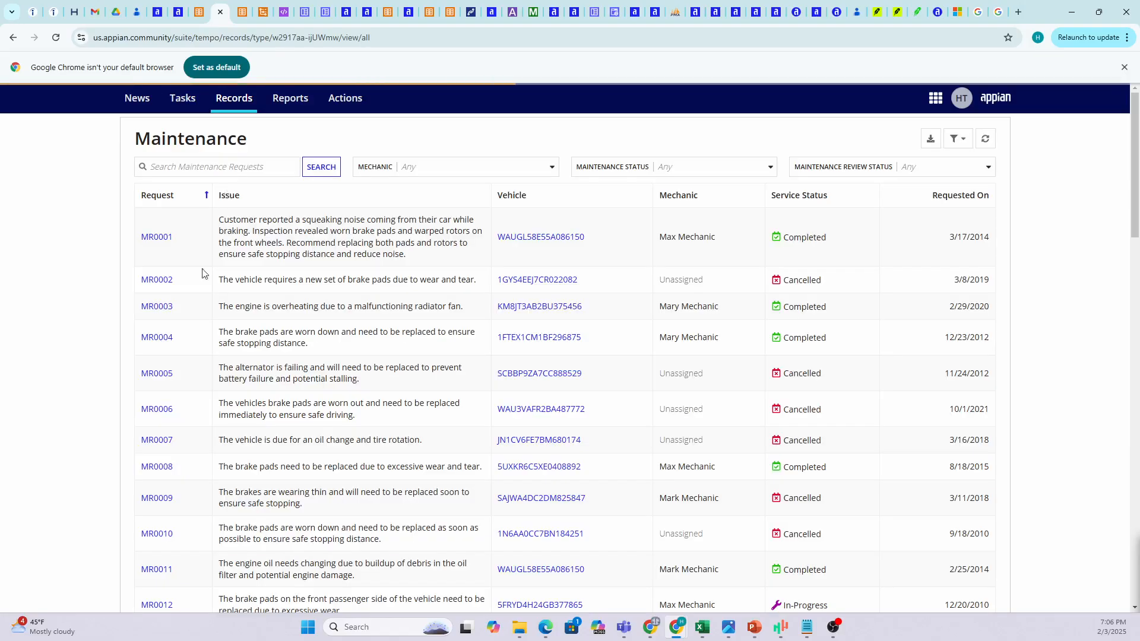
- Open the fifth maintenance request's summary and highlight the beginning of the last line in its error details
left_click(164, 373)
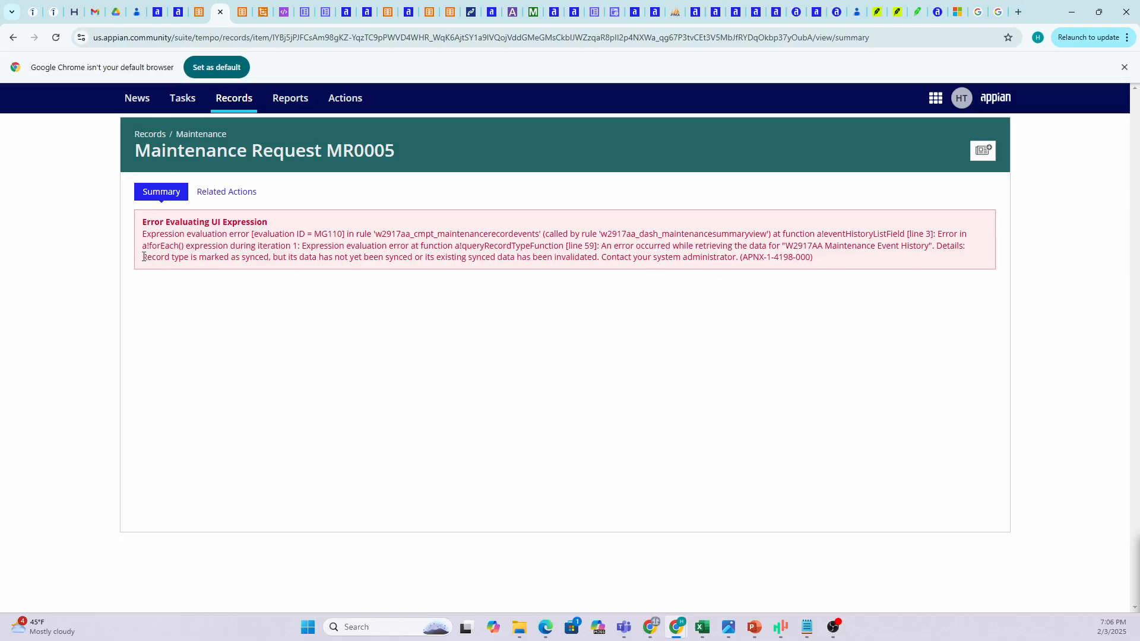
left_click_drag(143, 257, 452, 268)
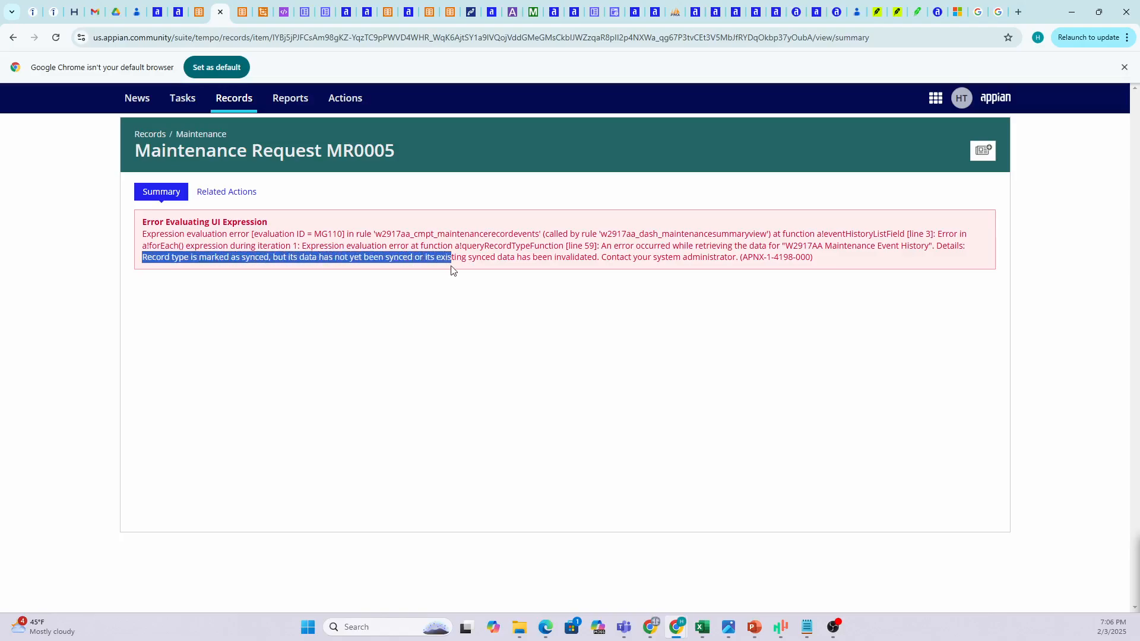
- Open the W2917AA Maintenance record type's Sync Options and return from the fifth request to the Maintenance record list
left_click(199, 12)
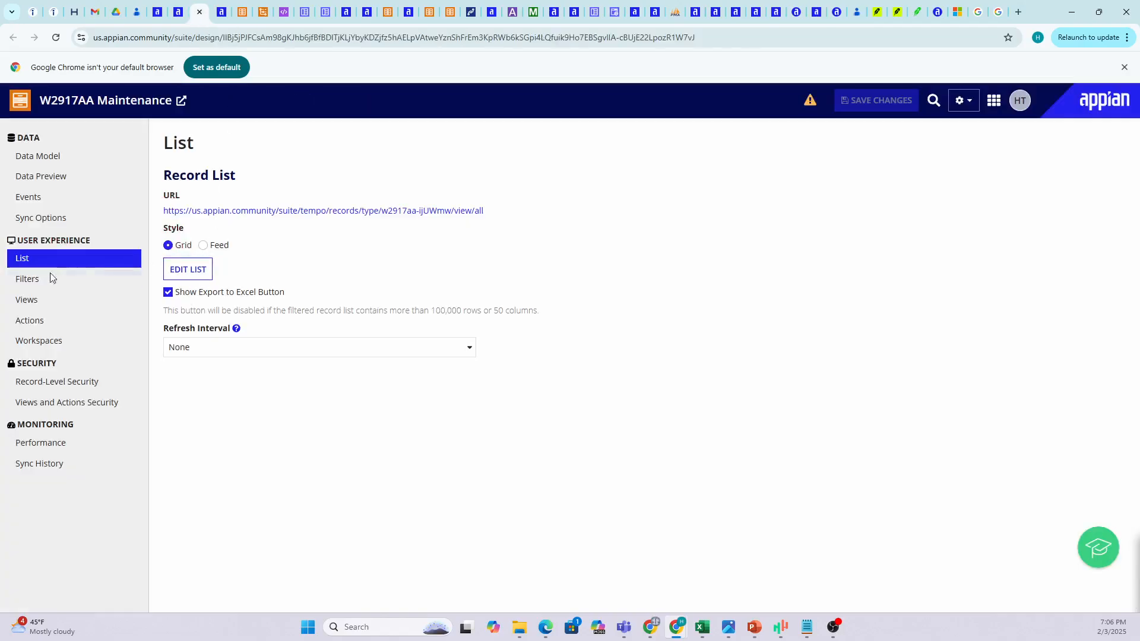
left_click(45, 217)
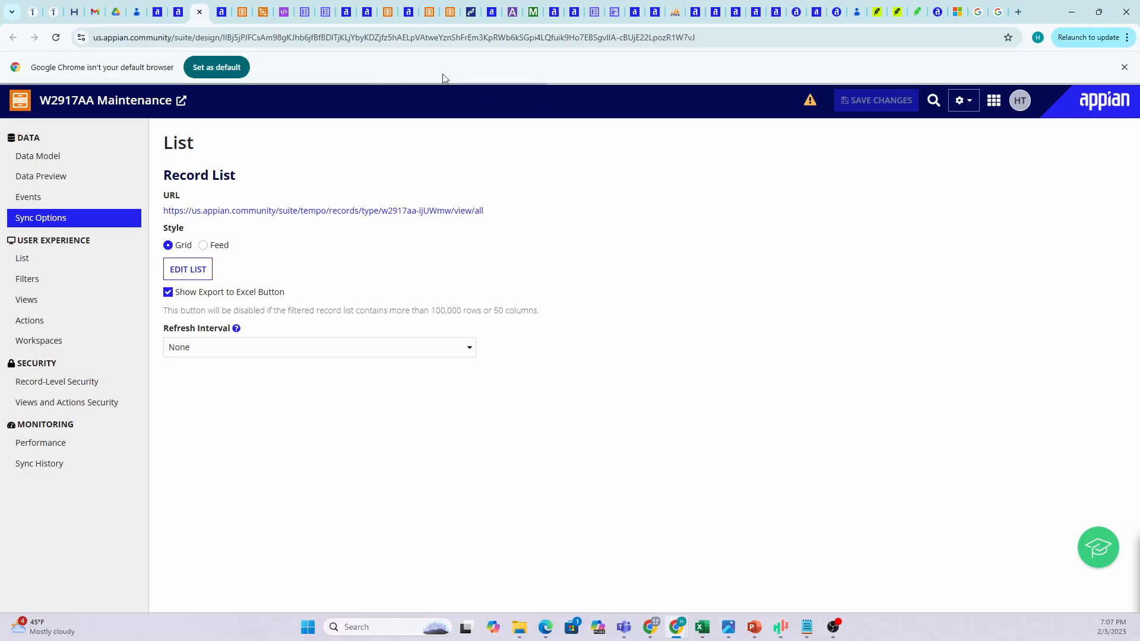
left_click(221, 12)
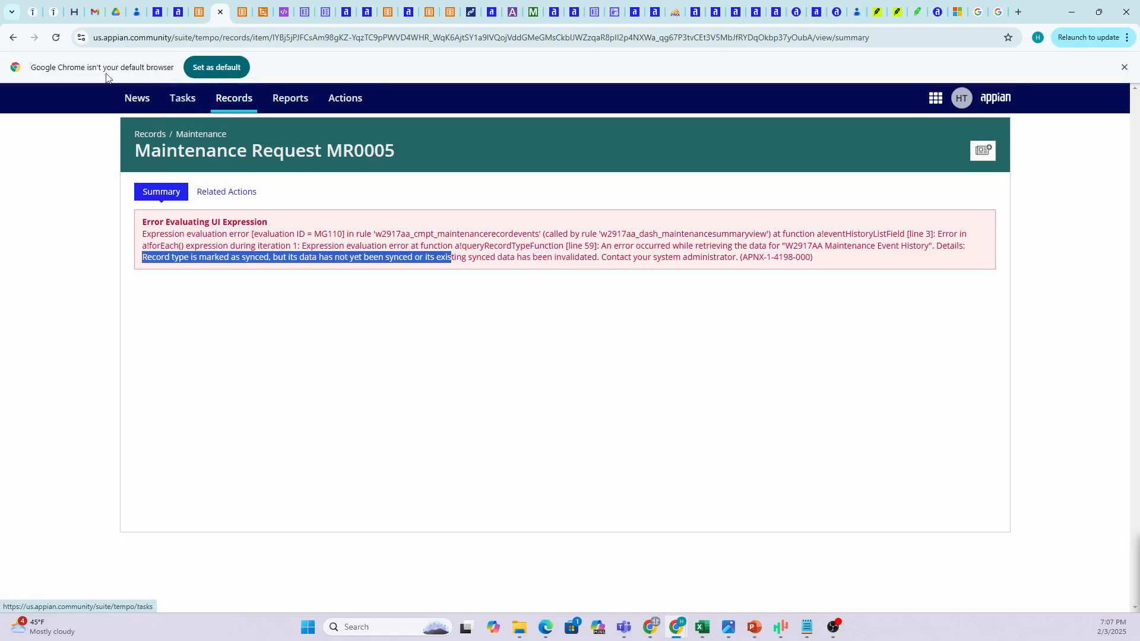
left_click(12, 37)
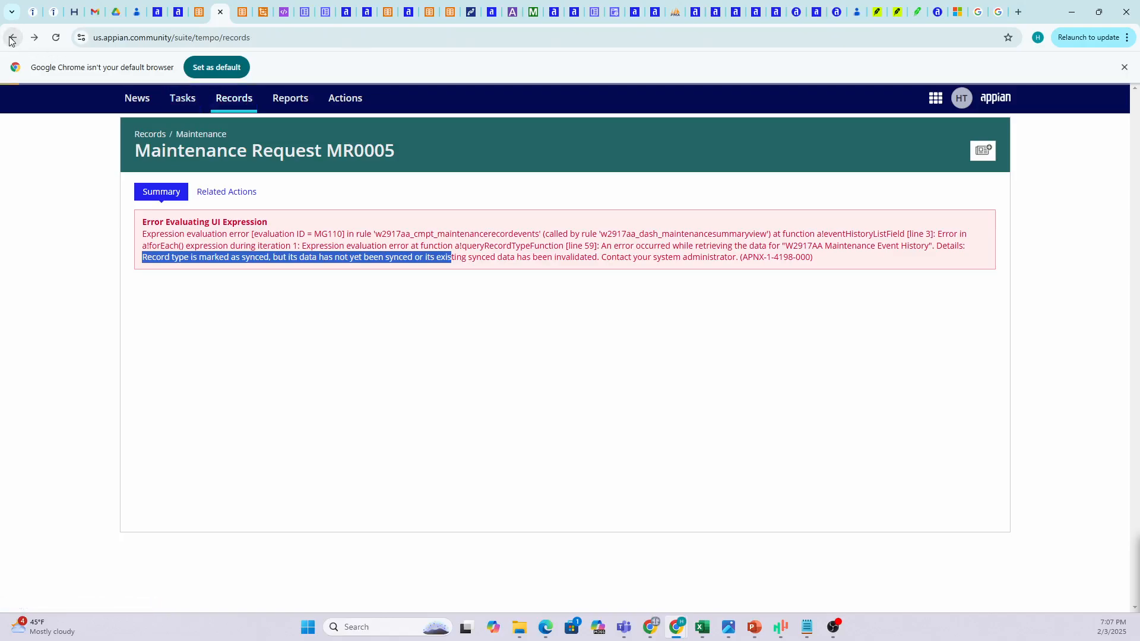
left_click(17, 44)
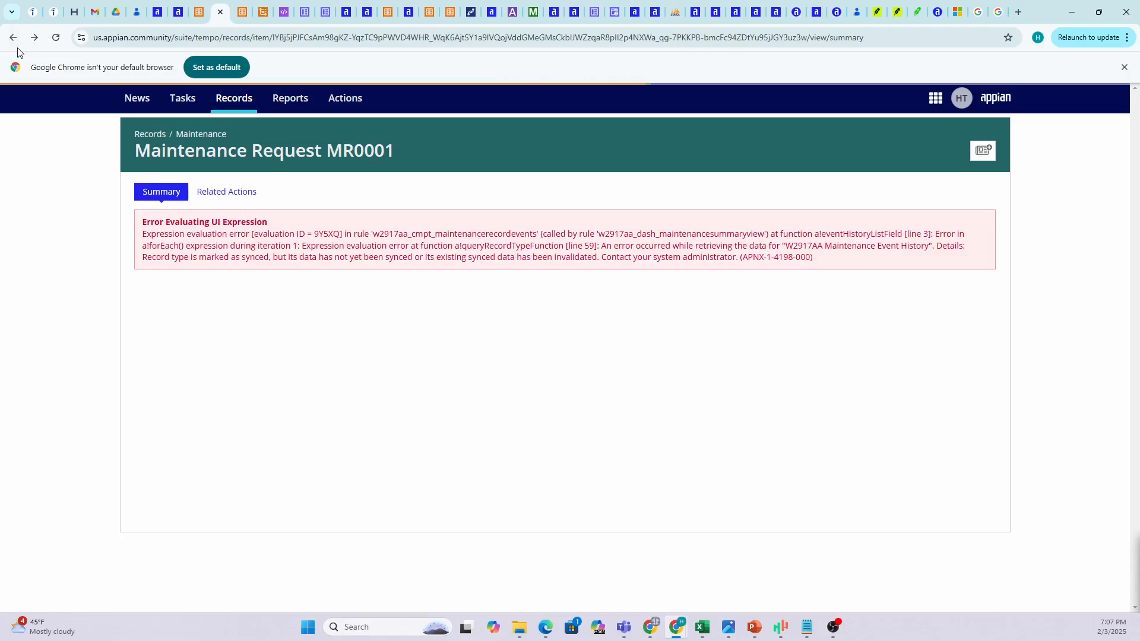
left_click(14, 40)
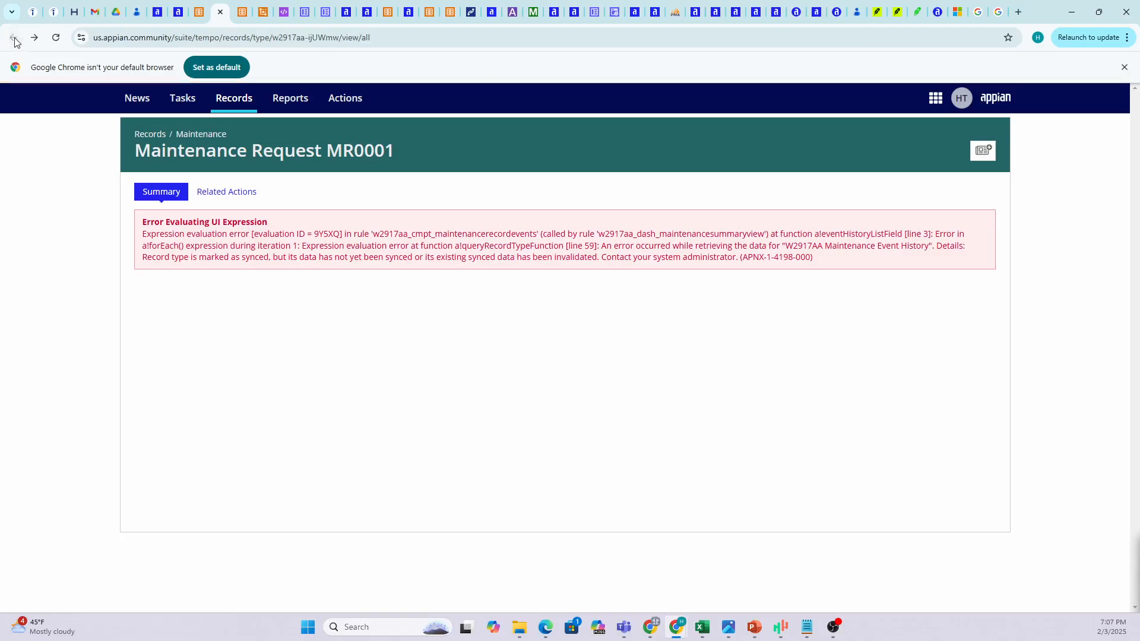
- Review the W2917AA Maintenance record type's Data Model and show its Views settings
left_click(199, 12)
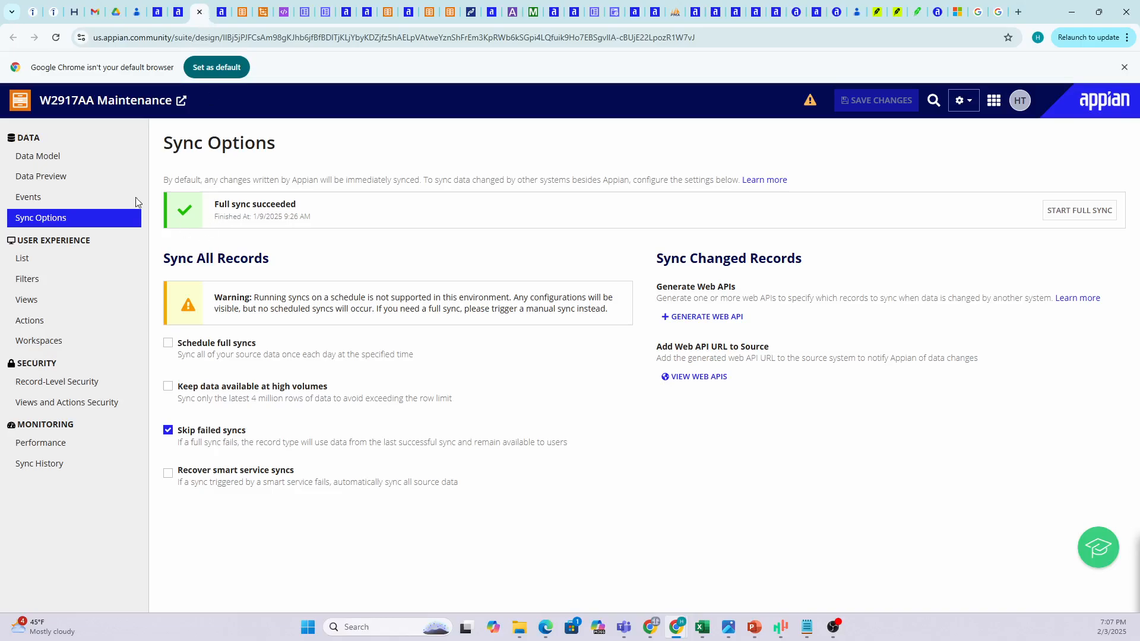
left_click(42, 155)
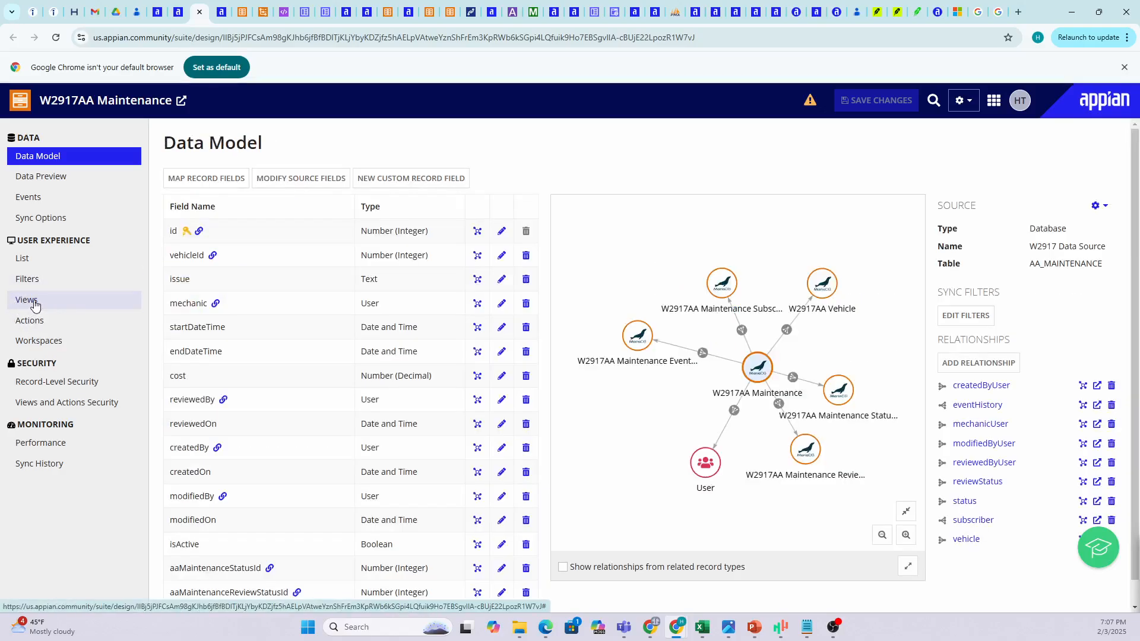
left_click(30, 301)
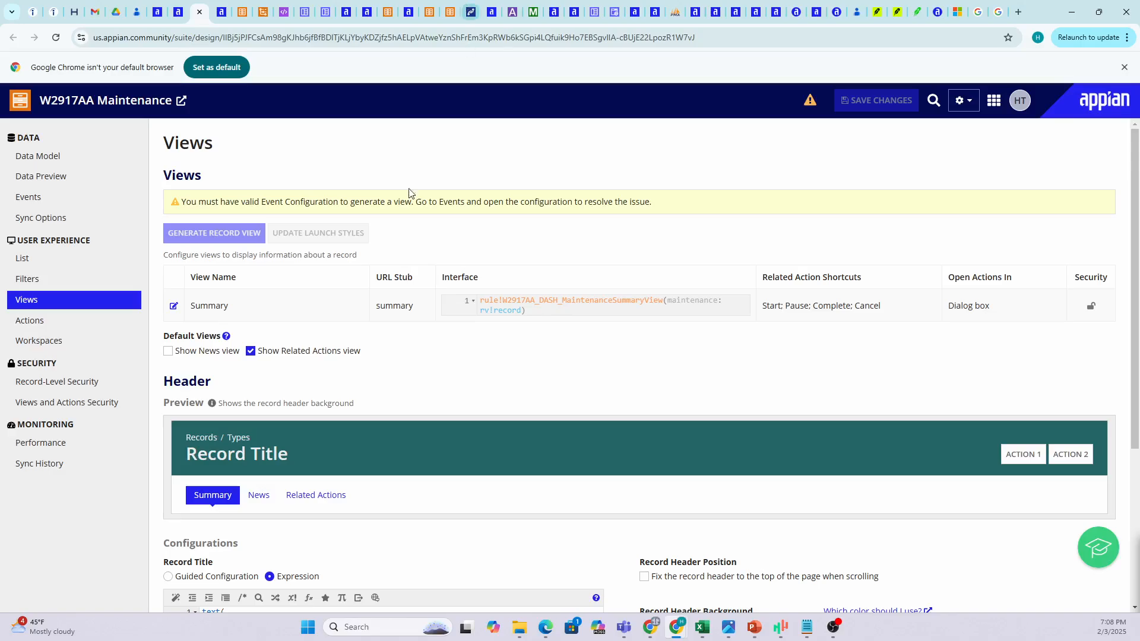
- Examine the record type's Actions settings, reading through all related actions from Update Maintenance to Update Assigned Mechanic
left_click(31, 320)
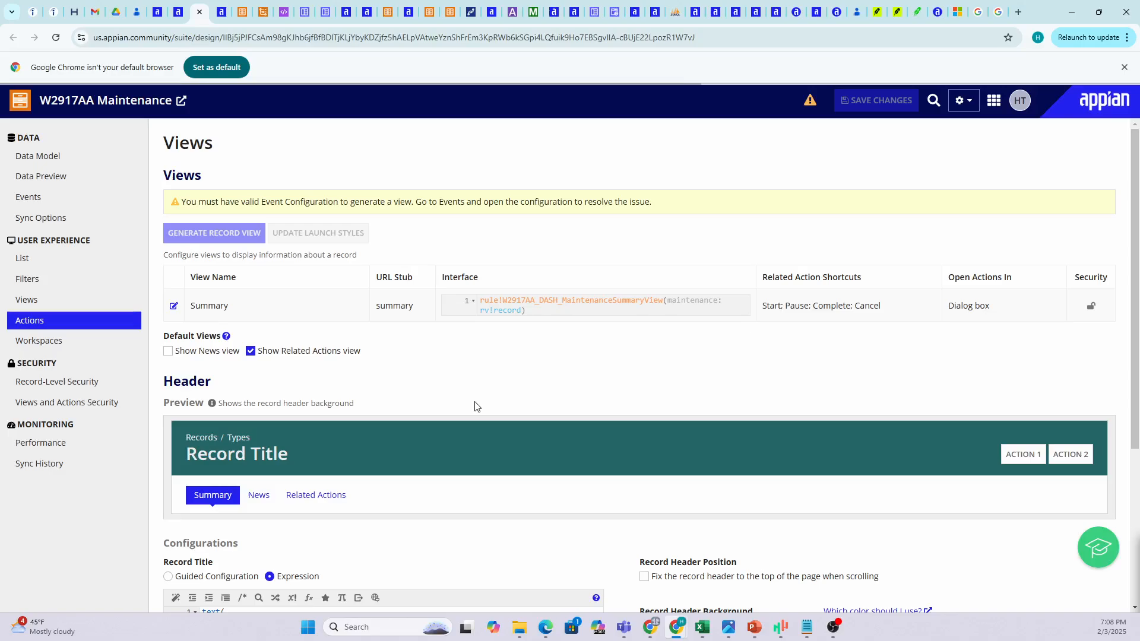
scroll(237, 454, "down", 3)
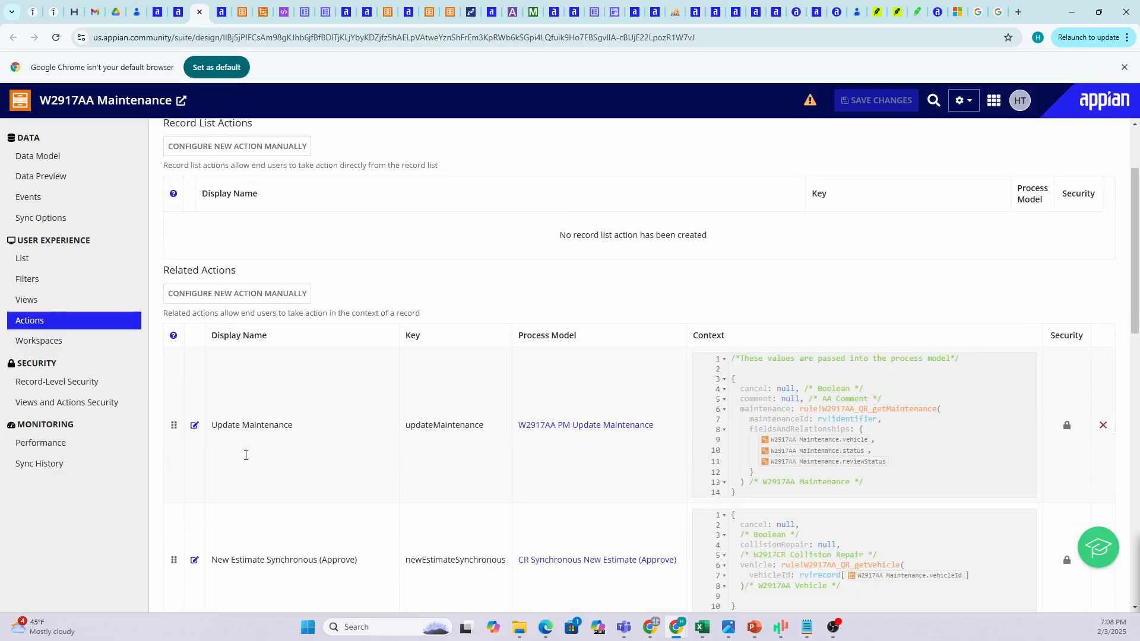
left_click_drag(295, 428, 217, 425)
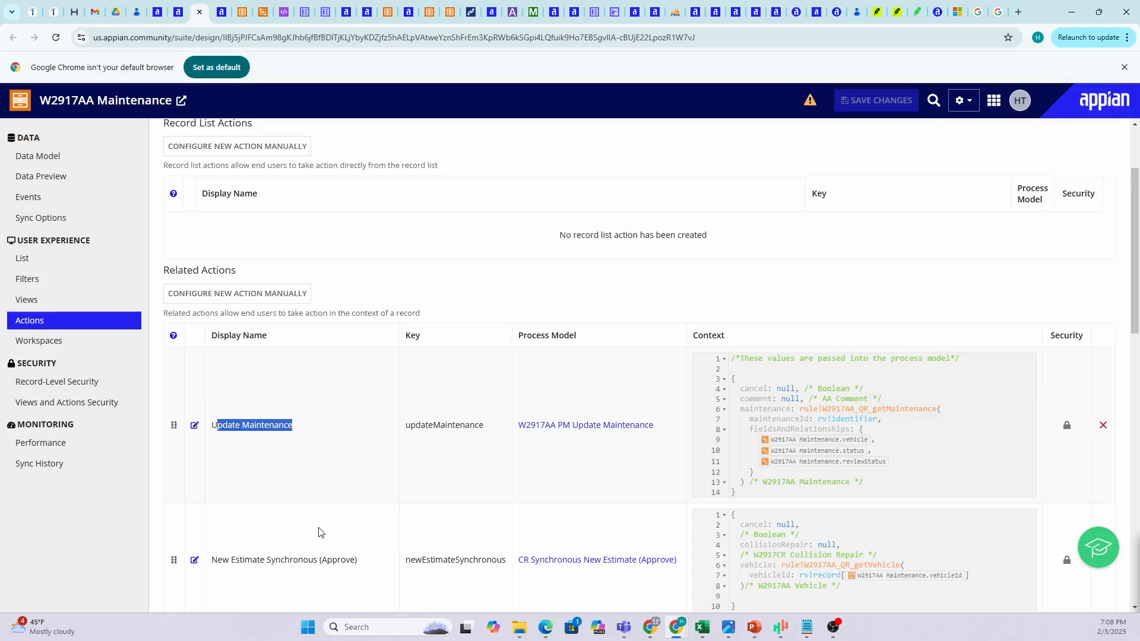
scroll(298, 528, "down", 2)
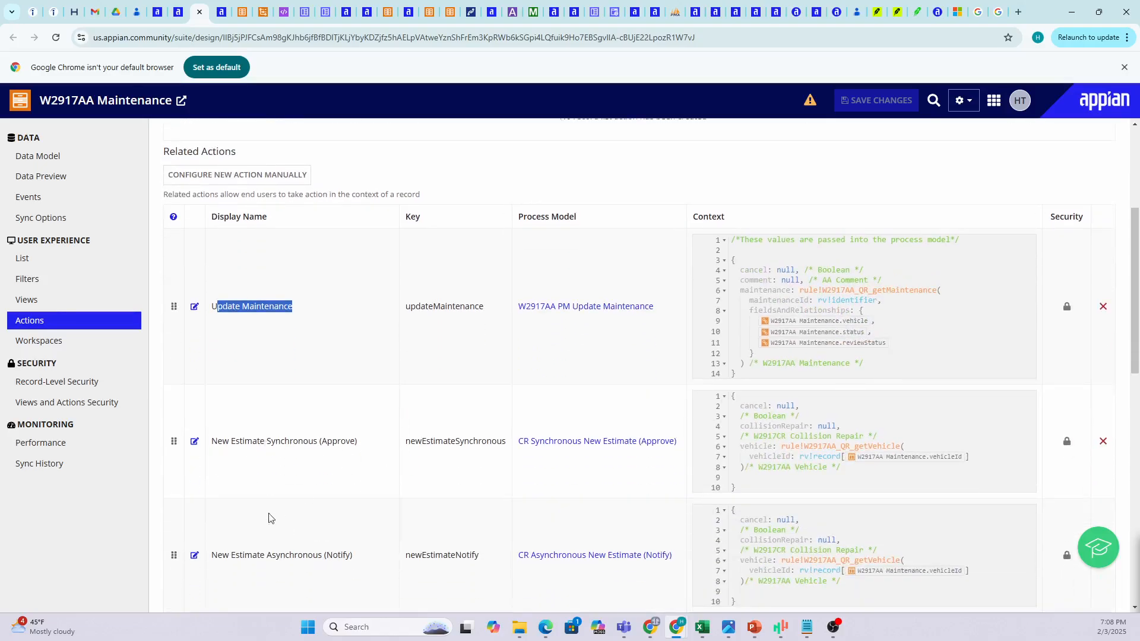
scroll(491, 425, "down", 8)
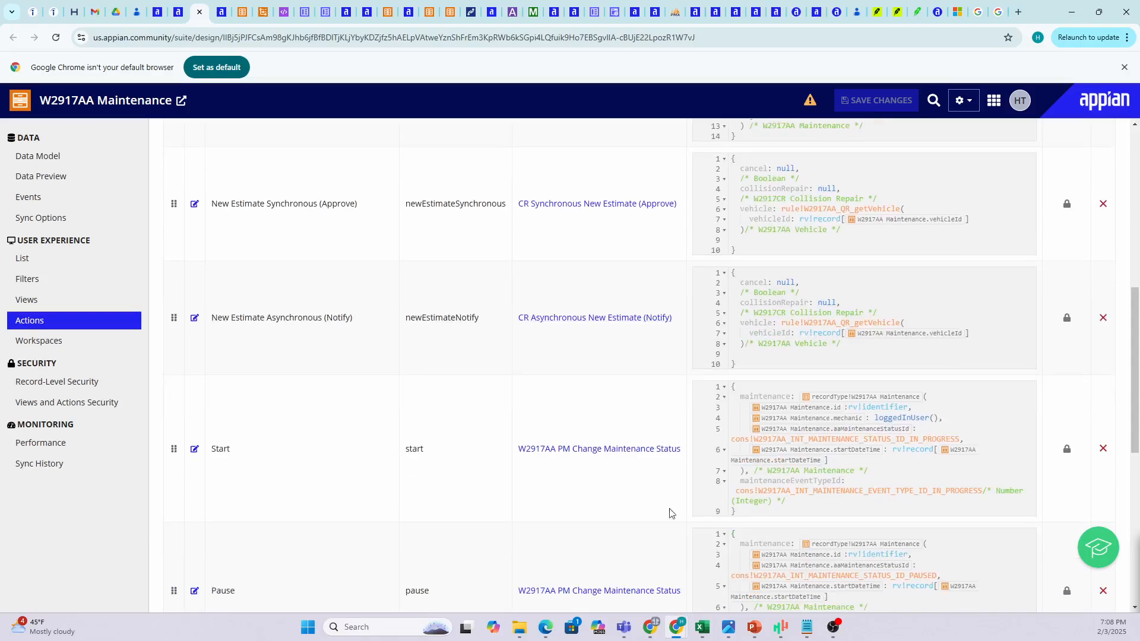
scroll(653, 457, "down", 4)
scroll(415, 534, "up", 10)
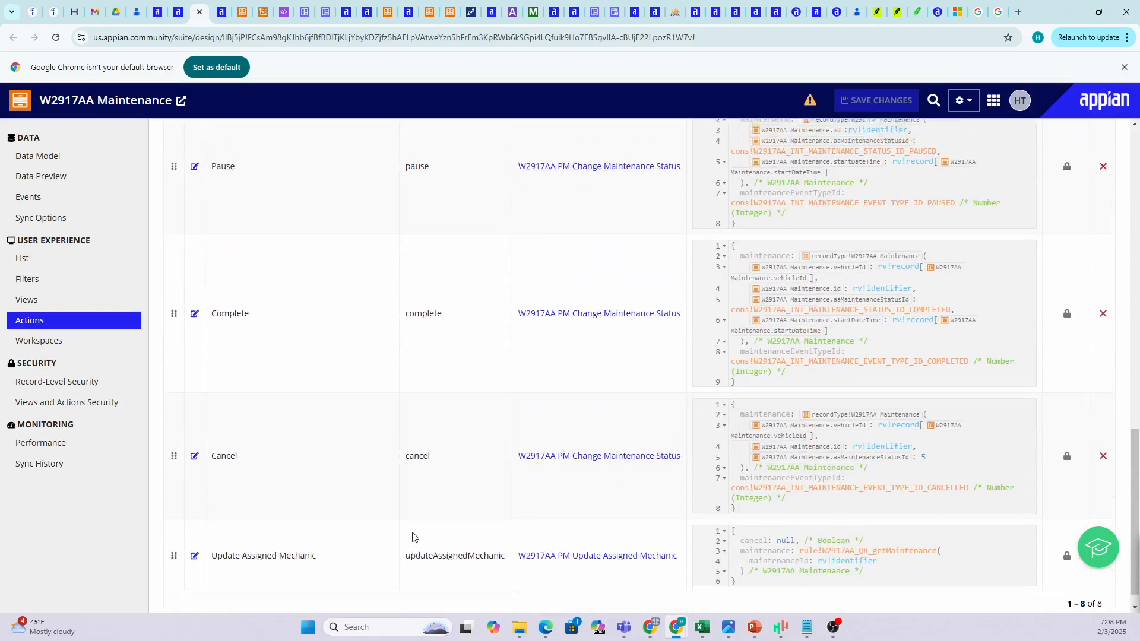
scroll(418, 520, "up", 5)
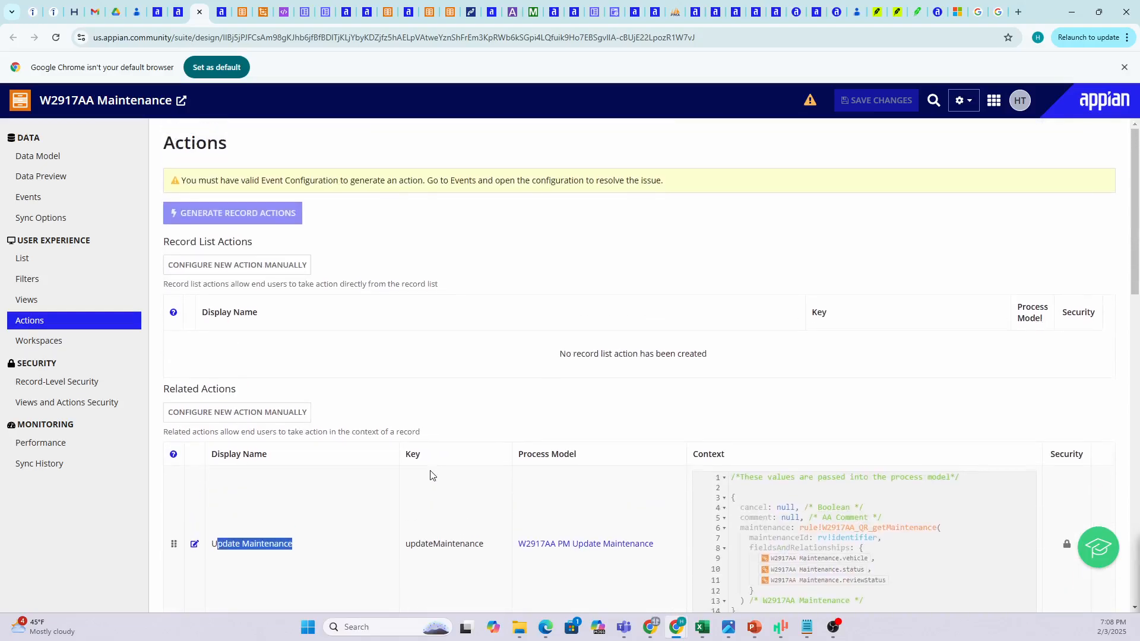
- Show the related actions of maintenance request MR0008 from the record list and try to launch Update Maintenance
left_click(220, 13)
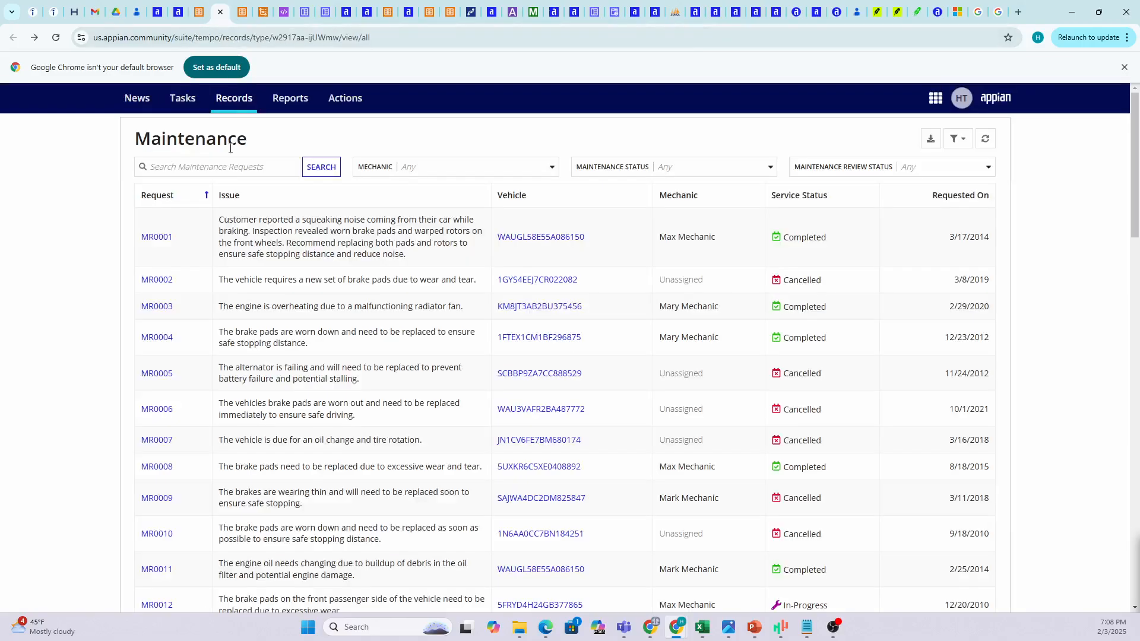
left_click(157, 468)
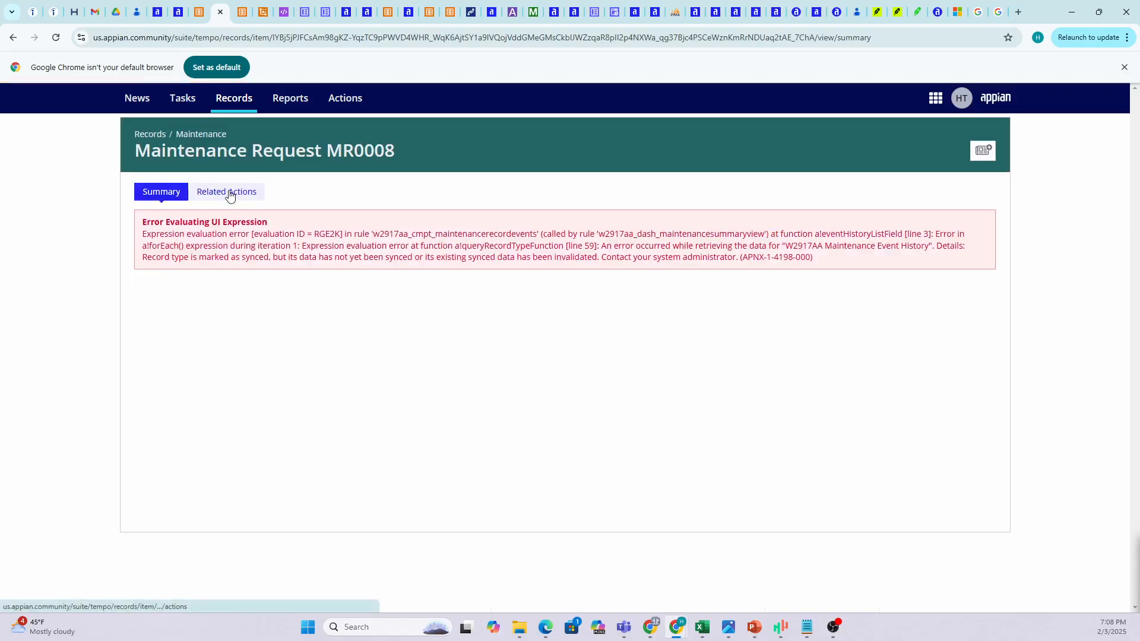
left_click(231, 195)
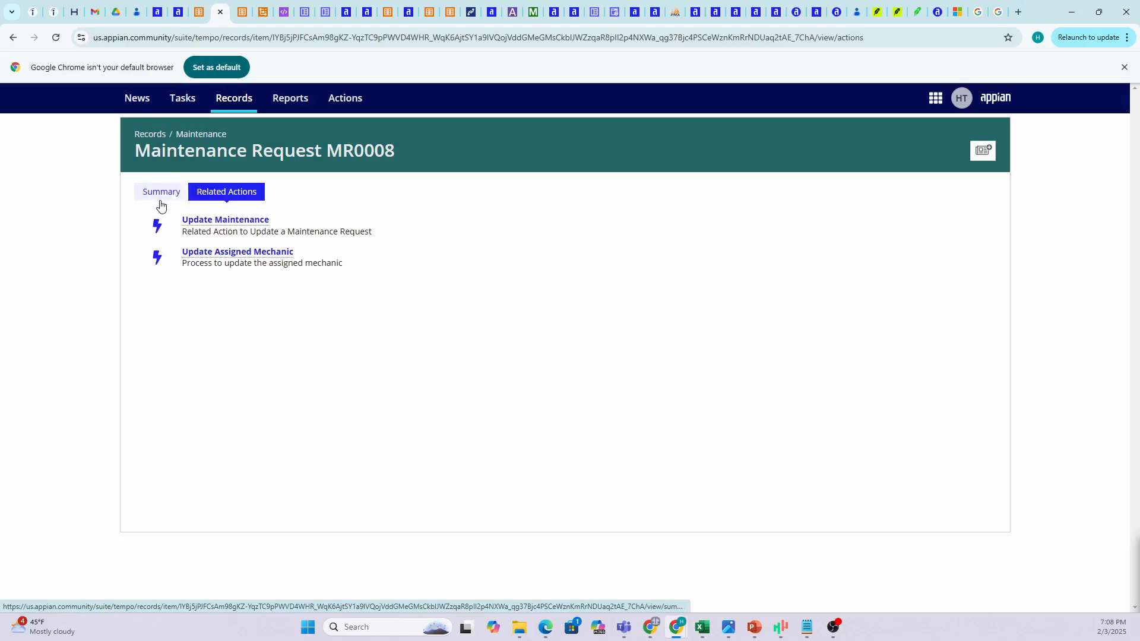
left_click(205, 222)
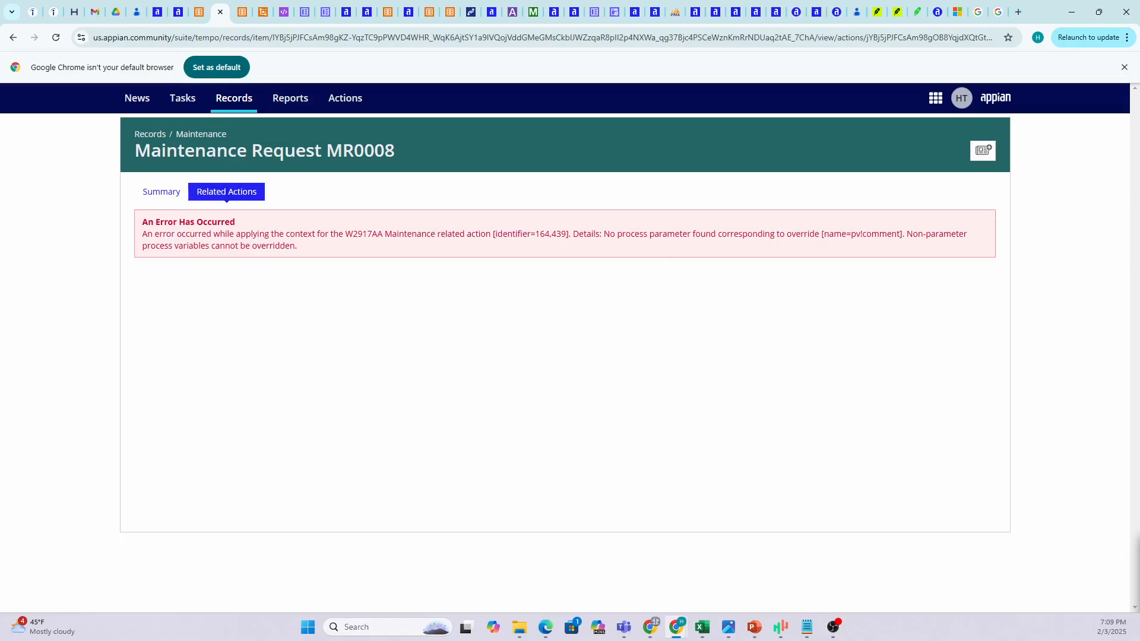
- Switch to the PowerPoint slide show, view the Process objects slide and go back to the Data Objects slide
key("alt+Tab")
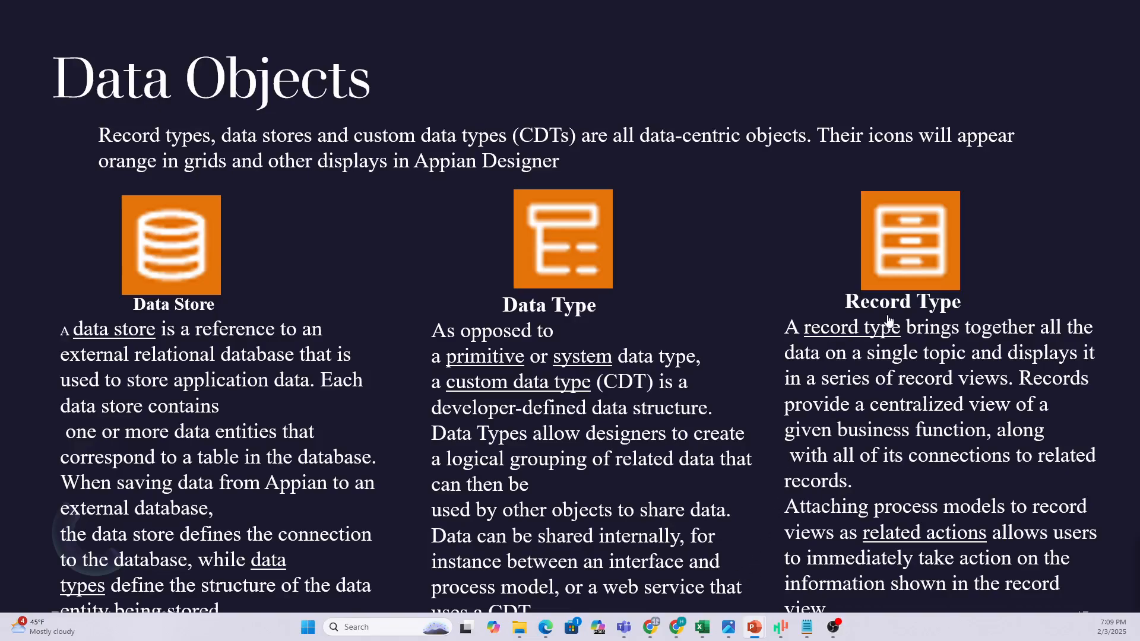
left_click(418, 319)
left_click(418, 320)
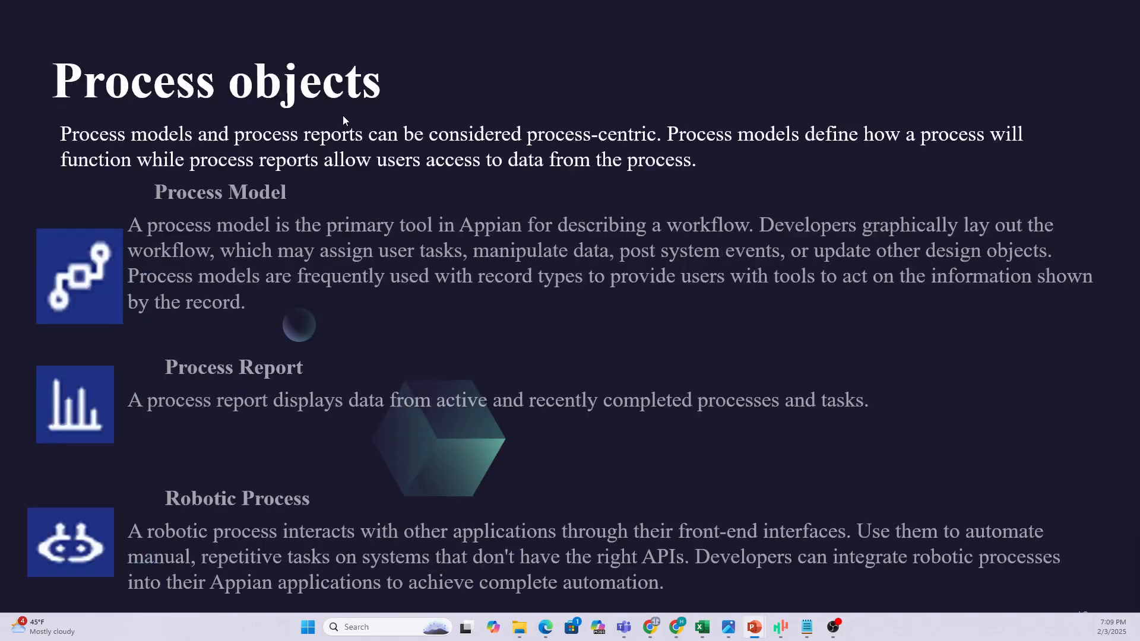
scroll(740, 317, "up", 1)
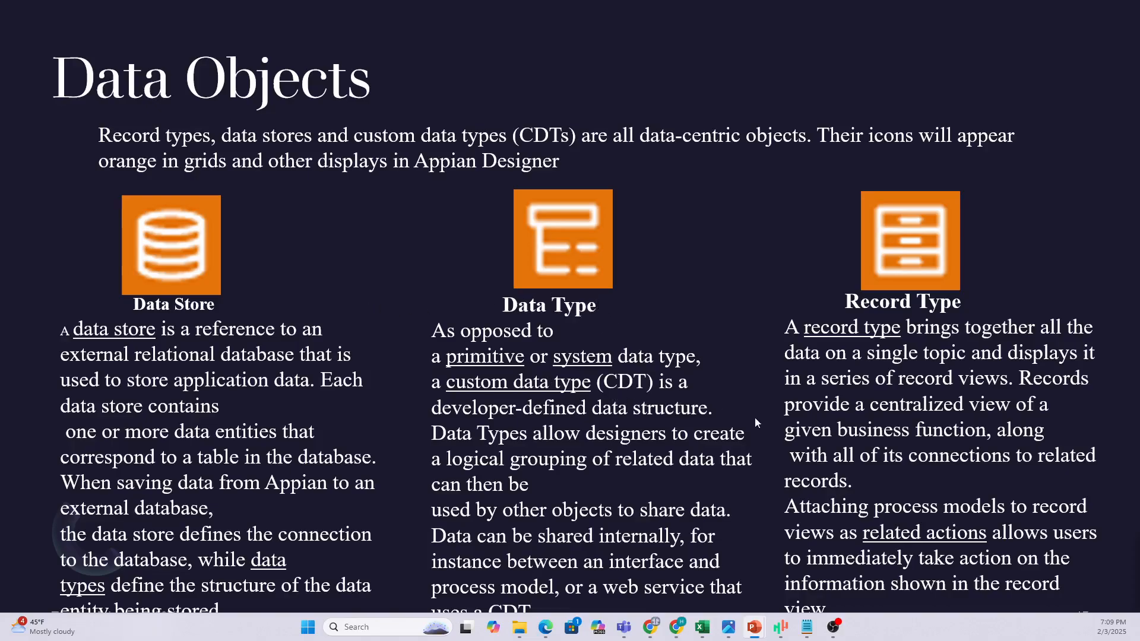
- Switch to Chrome and open the Vendor Management 2 application from the Appian Designer application list
mouse_move(677, 628)
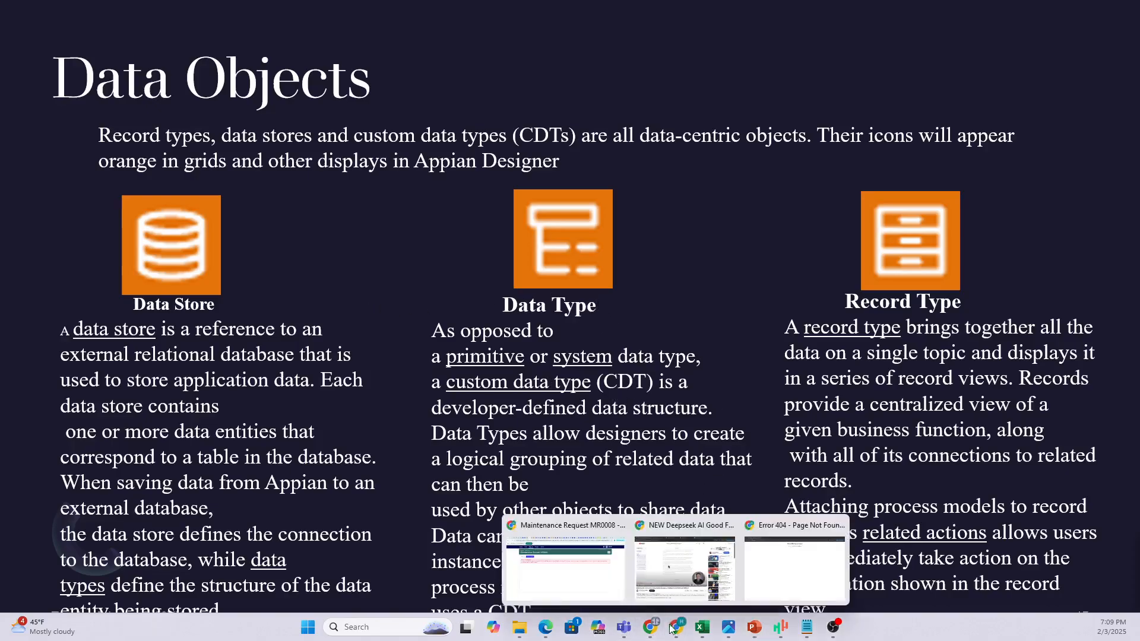
left_click(597, 573)
left_click(158, 13)
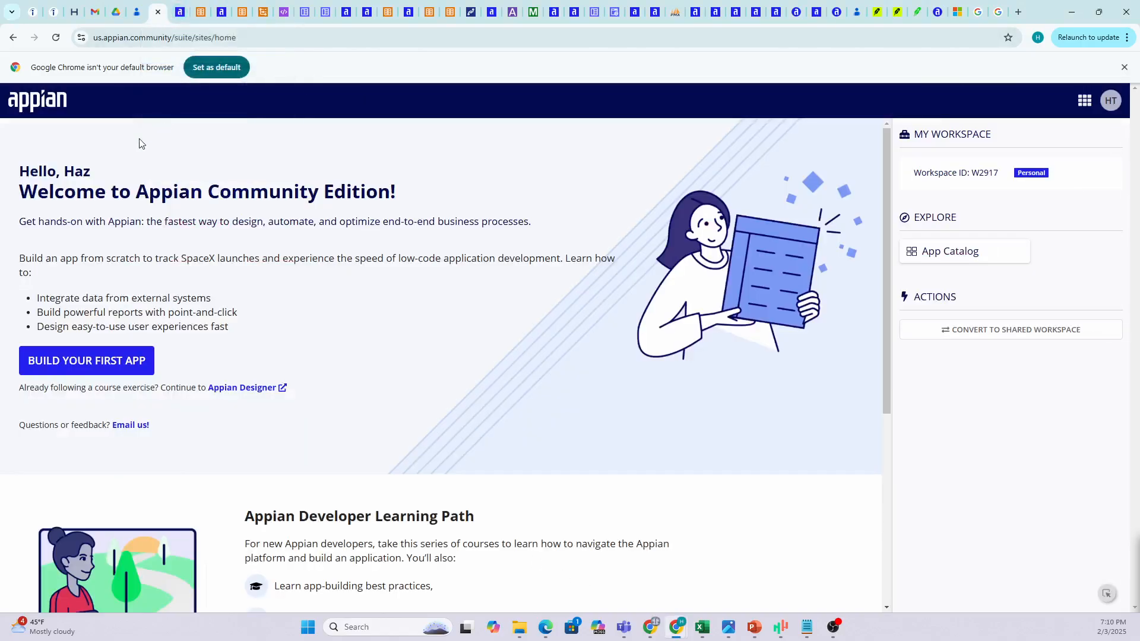
left_click(184, 13)
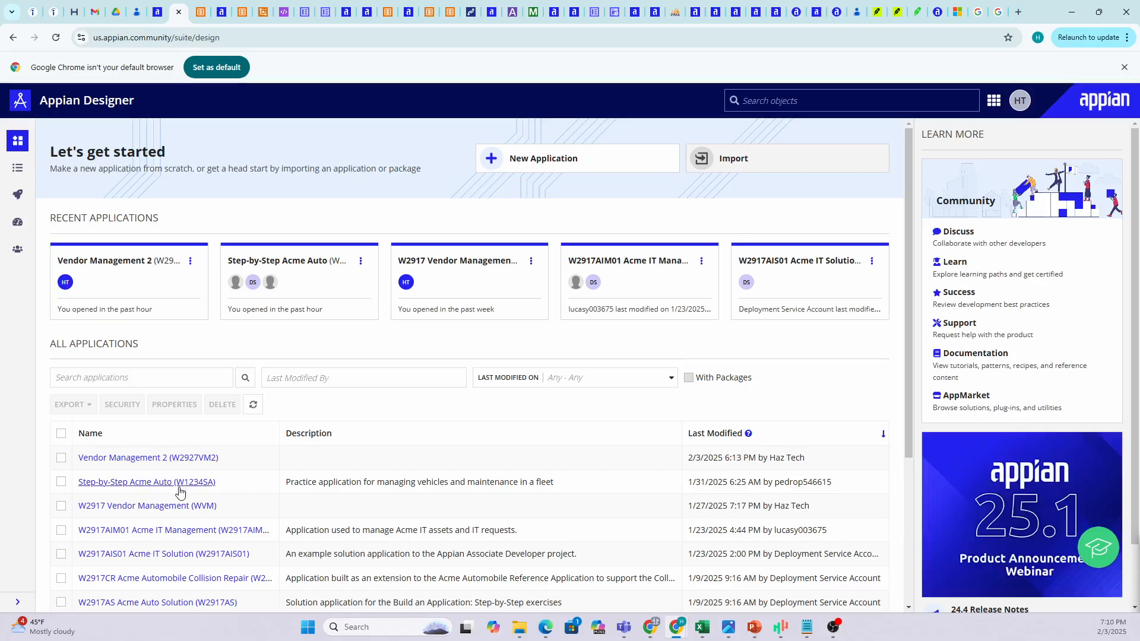
left_click(174, 458)
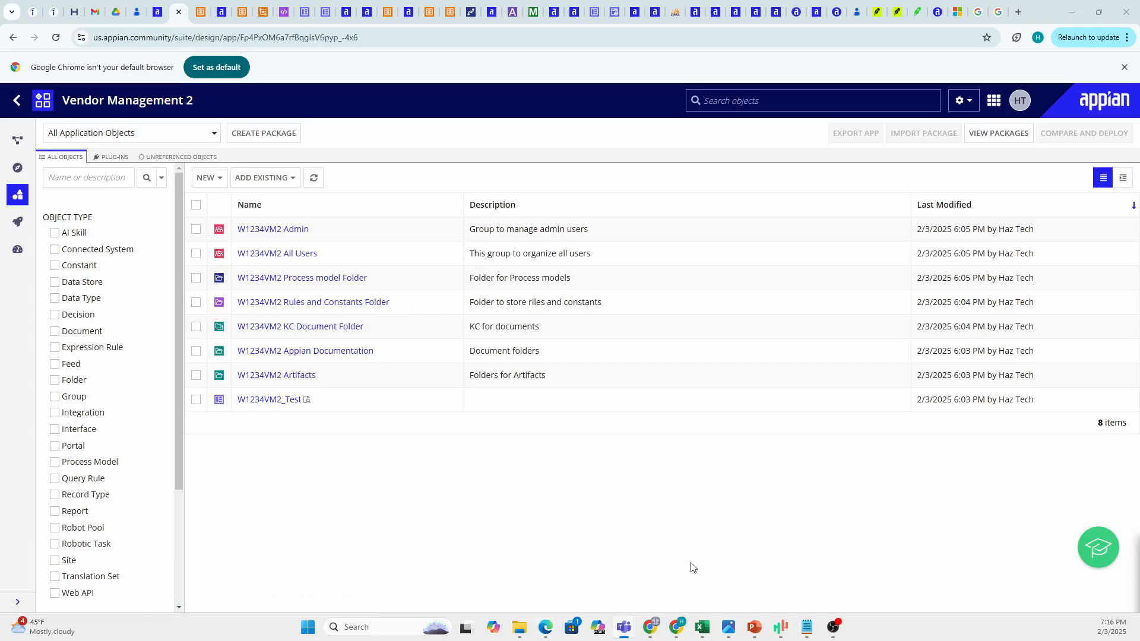
- Switch to the HAZ Appian Training presentation in PowerPoint, browse back to the Data Objects slide and enlarge it to 96%
mouse_move(756, 635)
left_click(585, 567)
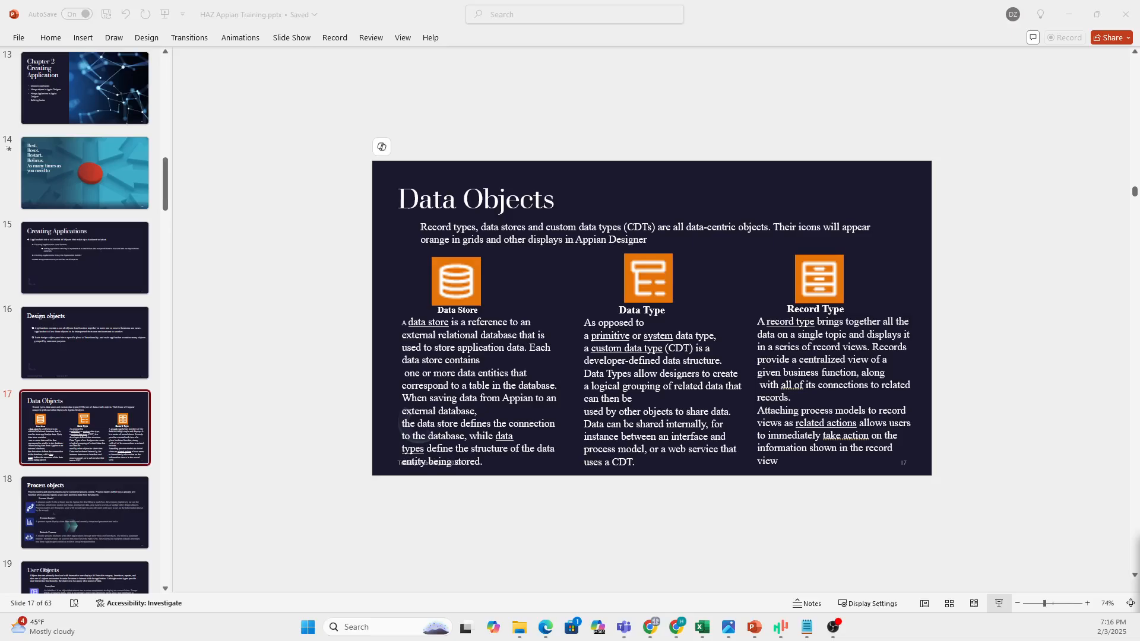
scroll(474, 364, "up", 2)
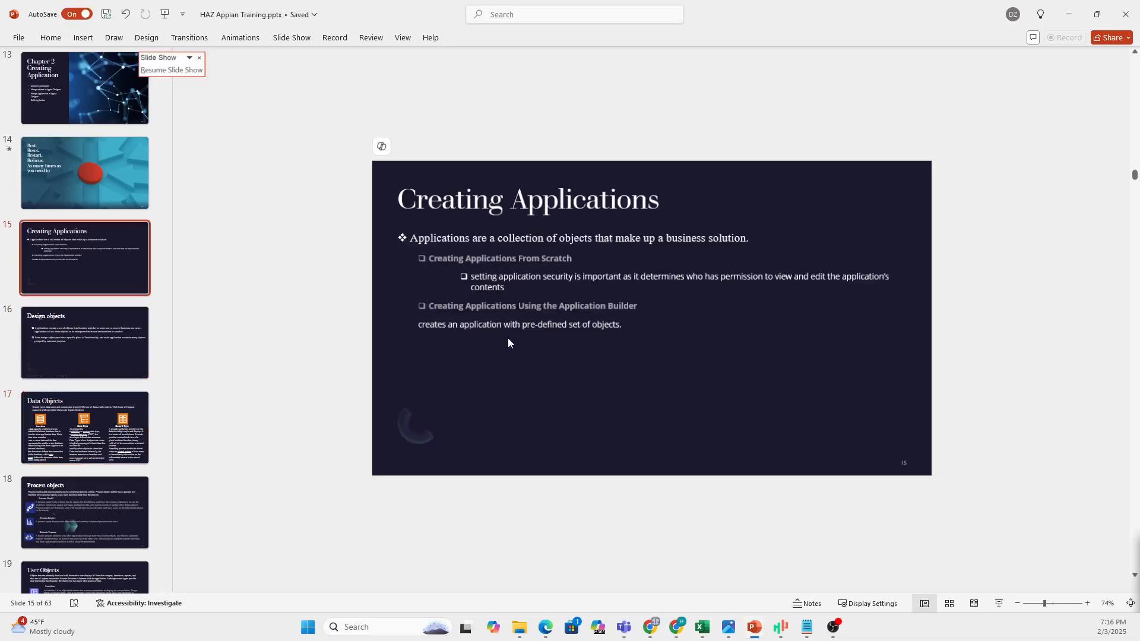
scroll(508, 337, "down", 2)
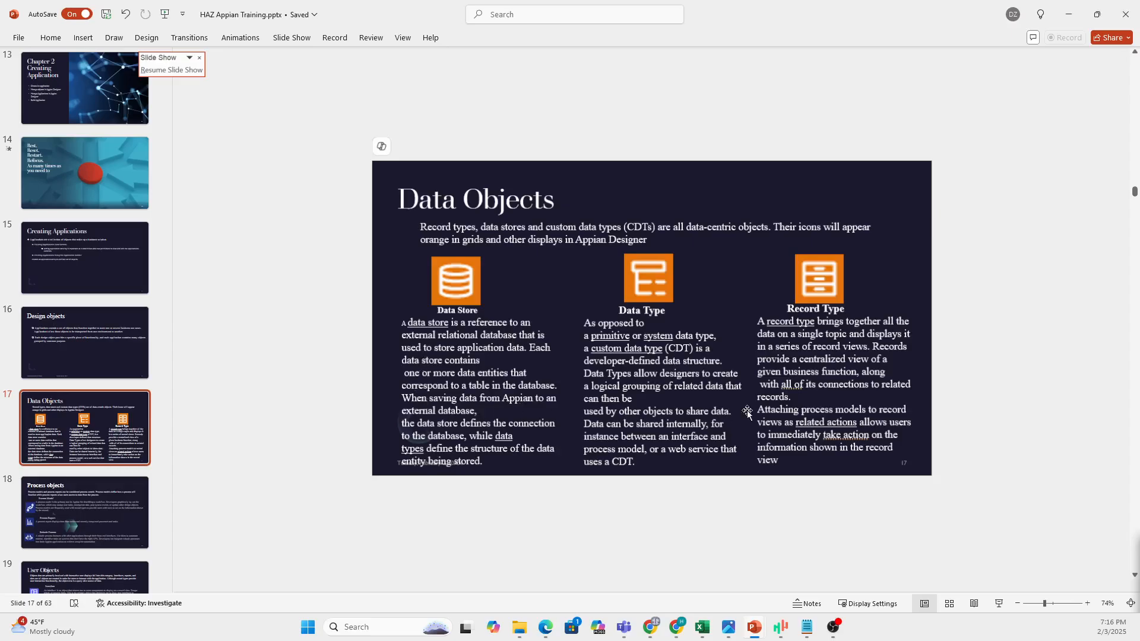
left_click(1051, 603)
- Switch to Notepad, place an empty untitled window over the Data Objects slide and widen it
mouse_move(809, 629)
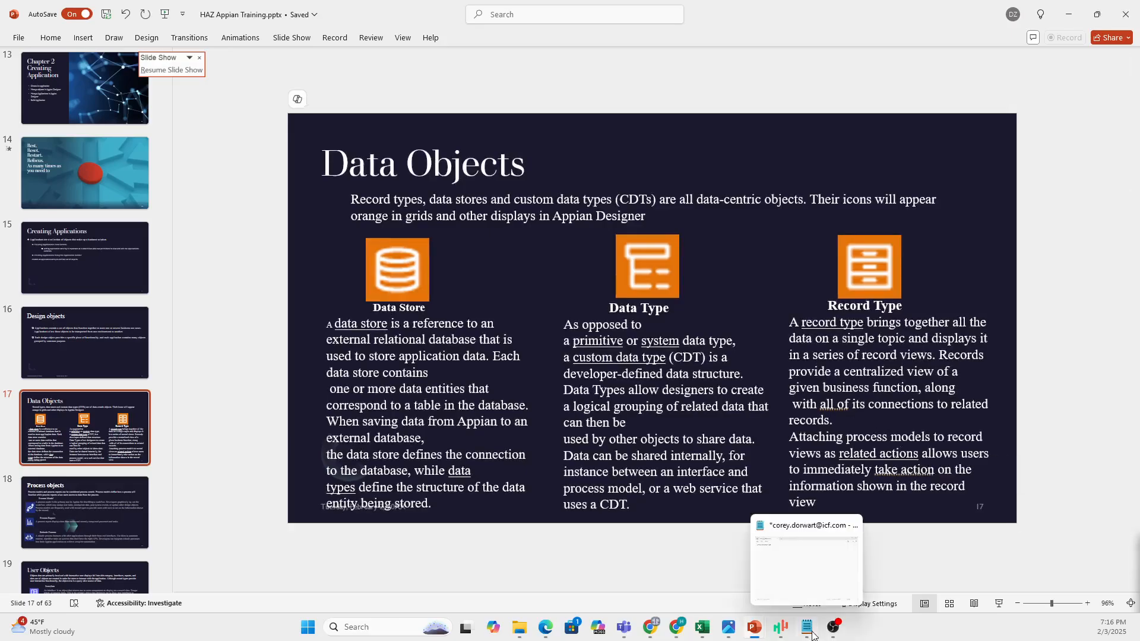
left_click(793, 565)
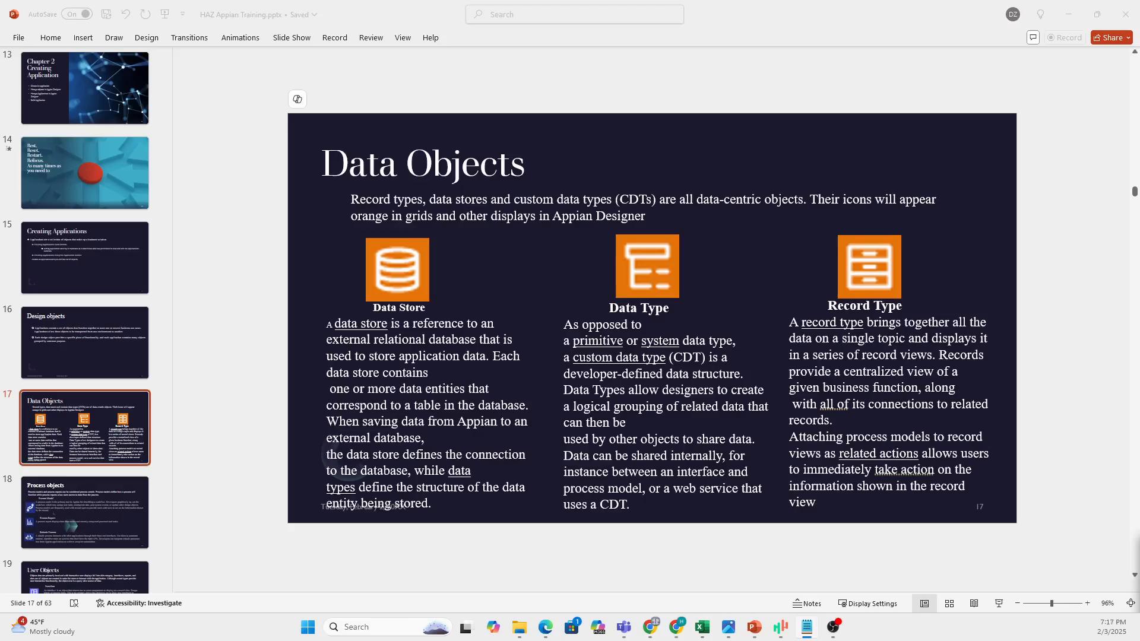
mouse_move(1139, 336)
left_mouse_down()
mouse_move(968, 336)
mouse_move(1139, 336)
left_mouse_up()
left_click_drag(1139, 202, 401, 140)
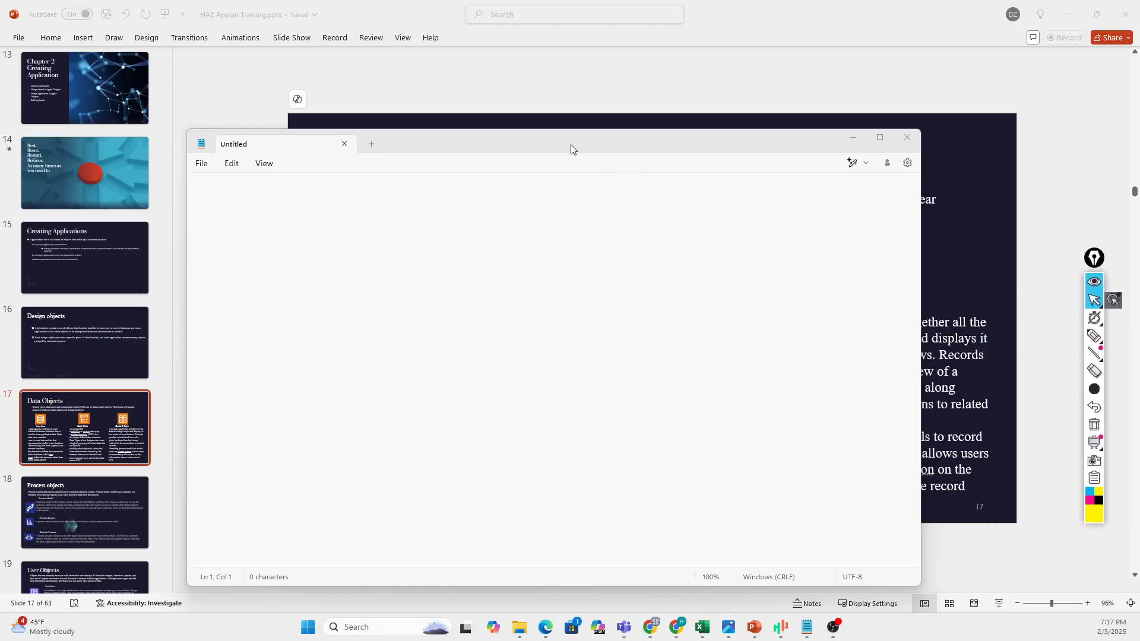
left_click_drag(571, 148, 562, 96)
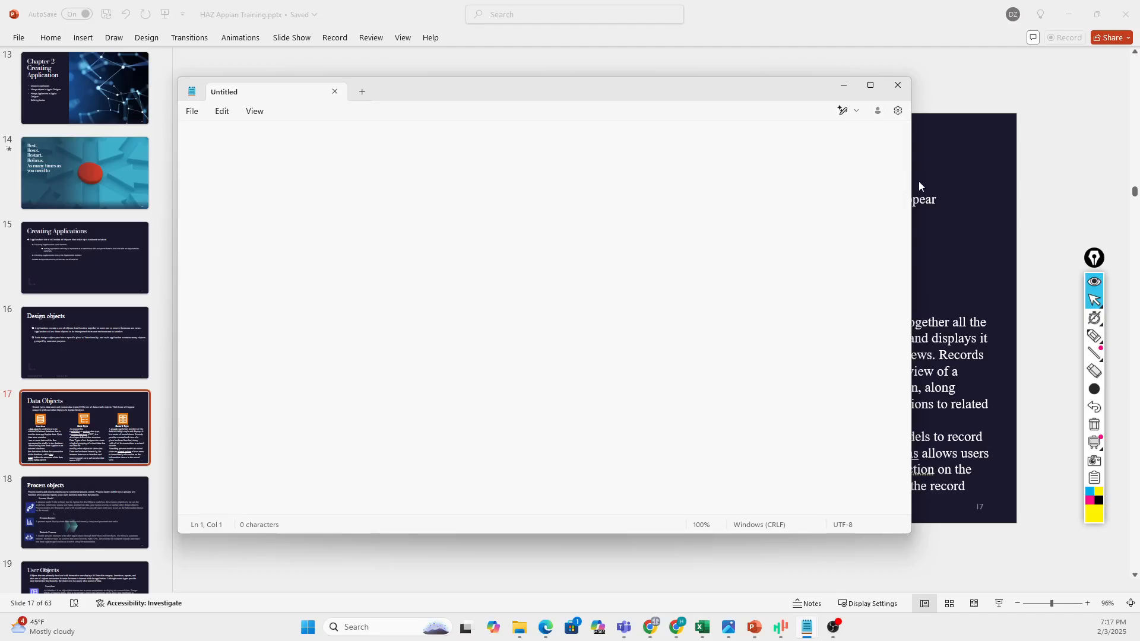
left_click_drag(912, 179, 974, 178)
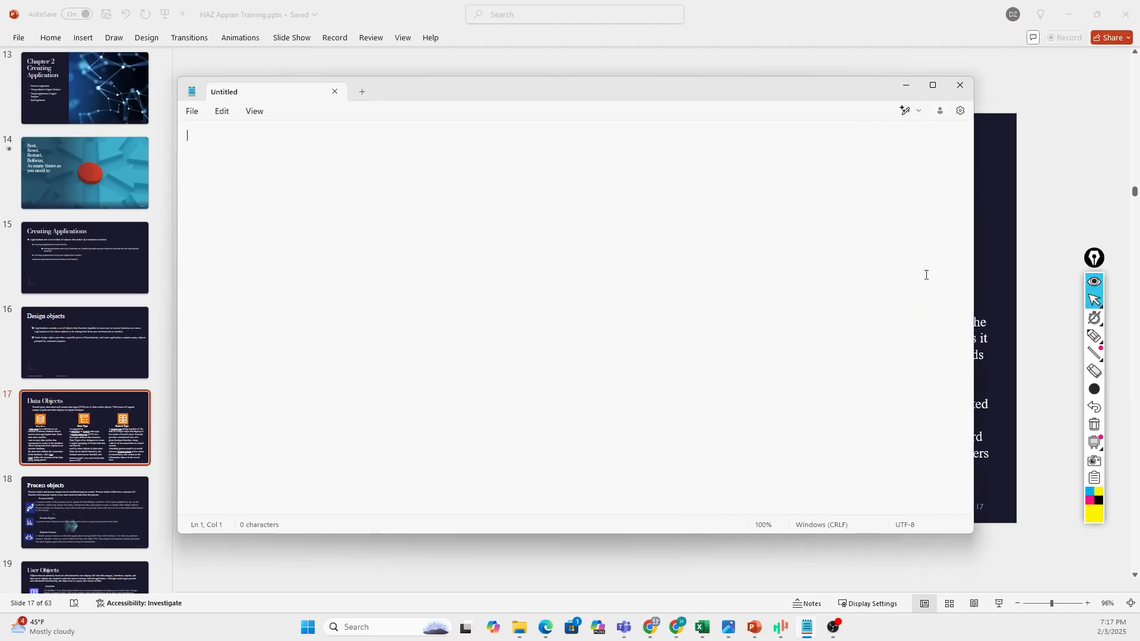
- Make the note window taller and enter the title "Vendor management" with a "VENDOR APPLICANT" heading below it
left_click_drag(532, 532, 531, 579)
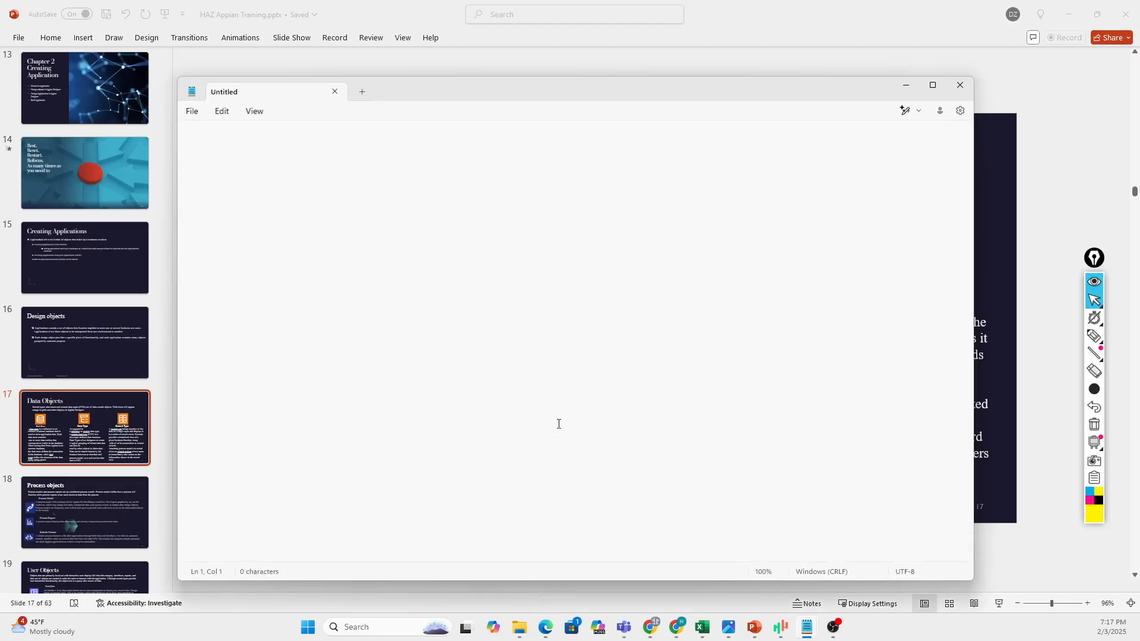
type("Vendor management")
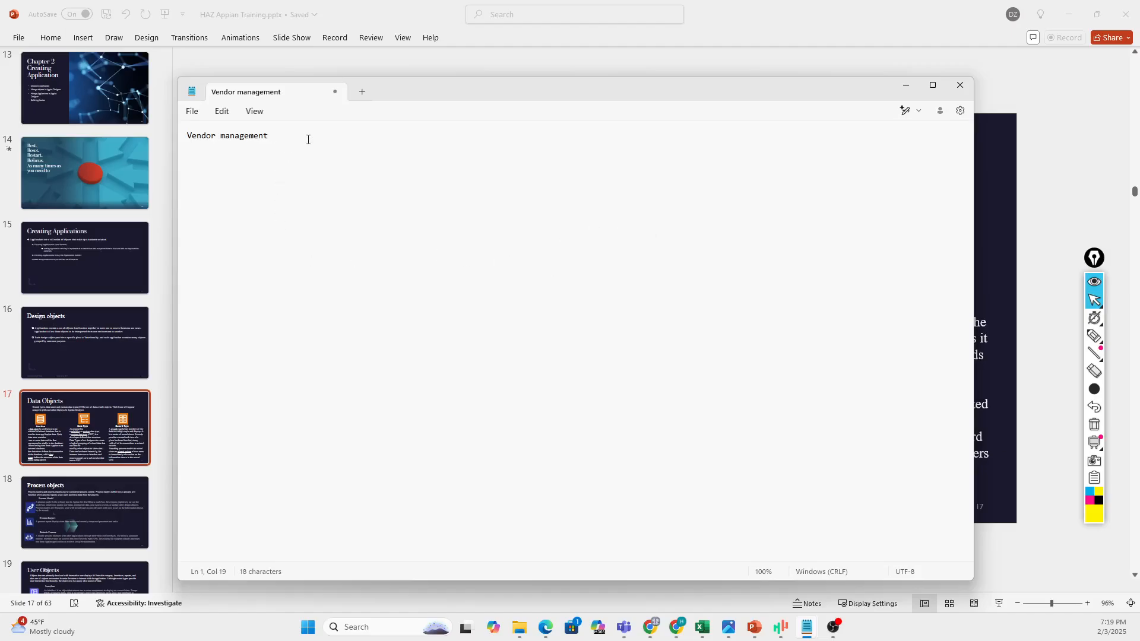
key("Return")
key("Return")
type("VENDOR APPLI")
key("BackSpace")
key("BackSpace")
key("BackSpace")
key("BackSpace")
key("BackSpace")
type("APPLICANT")
- List "1. NAME", "PHONE" and "EMAIL" on separate lines beneath the VENDOR APPLICANT heading, aligned under NAME
key("Down")
key("Return")
type("1. NAME")
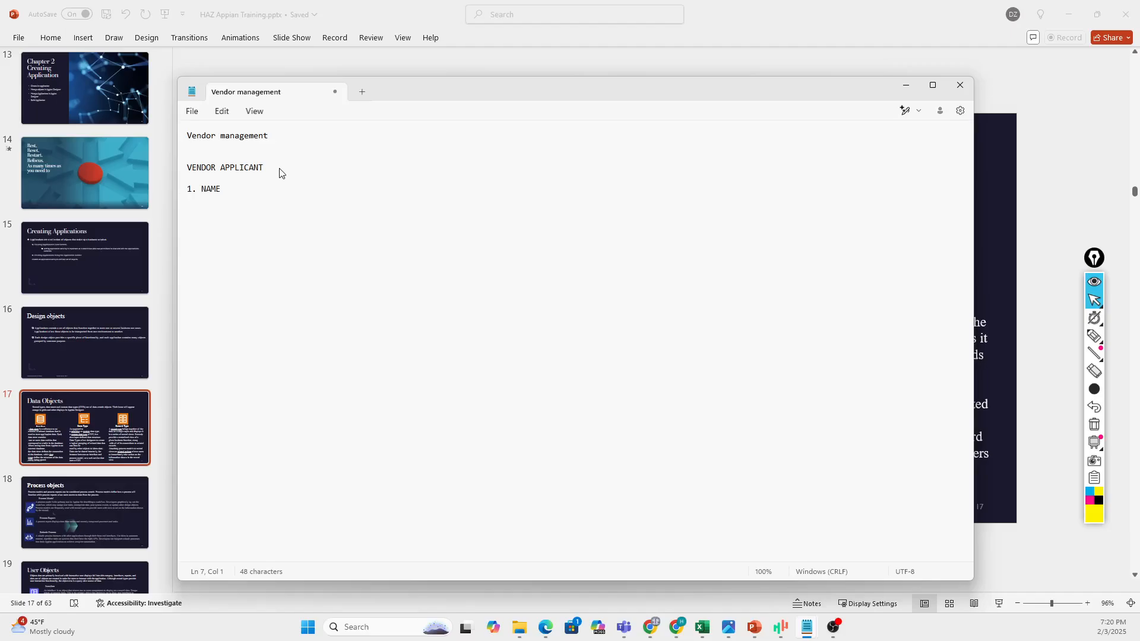
type("PHONE ")
type("EMAIL")
key("Return")
left_click(187, 211)
left_click(197, 201)
left_click(197, 211)
- Add "CATAGORY" and "STATUS" as aligned lines below EMAIL in the VENDOR APPLICANT list
key("Return")
type("CATAGORY")
left_click(200, 227)
left_click(245, 213)
left_click(247, 222)
key("Return")
type("STATUS")
key("Return")
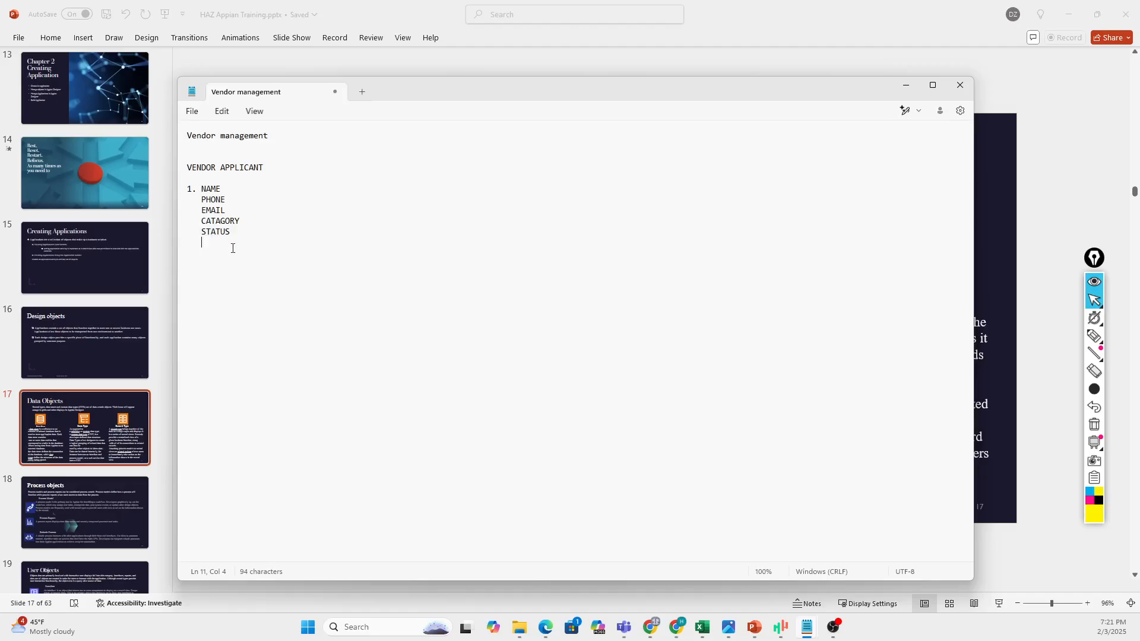
- Add "STREET ADDRESS 1" and "STEREET ADDRESS 2" below STATUS, aligned with the other vendor applicant fields
key("Return")
key("BackSpace")
key("BackSpace")
type("STA")
key("BackSpace")
type("REET addres")
key("BackSpace")
key("BackSpace")
key("BackSpace")
key("BackSpace")
key("BackSpace")
key("BackSpace")
key("BackSpace")
type("ADRREA")
key("BackSpace")
key("BackSpace")
key("BackSpace")
key("BackSpace")
key("BackSpace")
key("BackSpace")
type("ADDRESS 1")
key("Return")
type("STEREET ADDRESS 2")
left_click(187, 254)
left_click(426, 190)
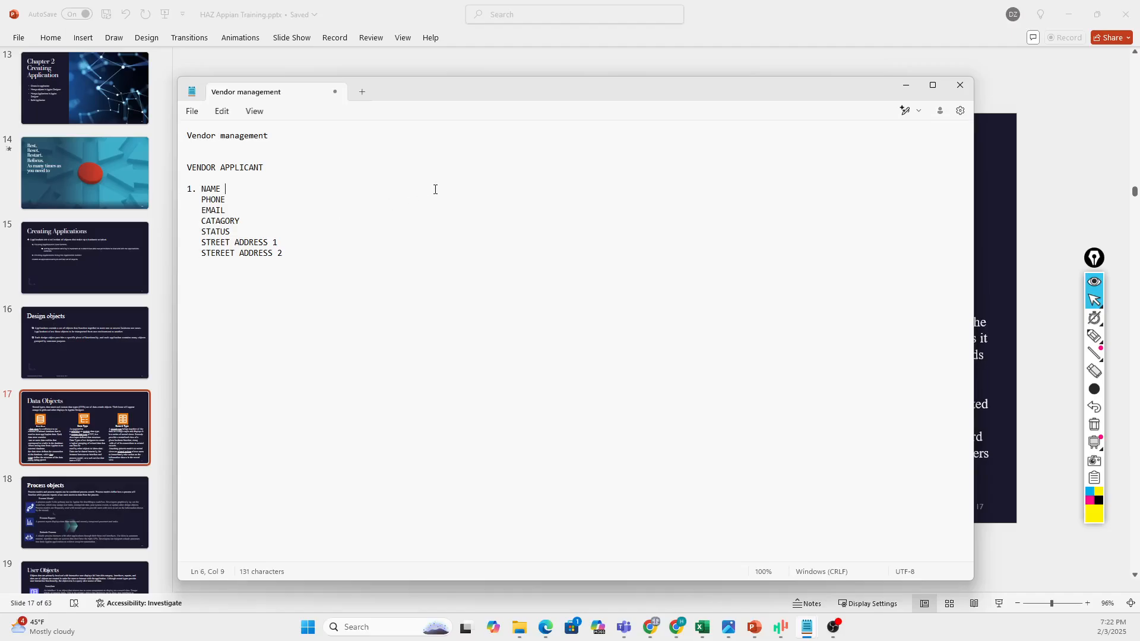
- Leave several blank lines below the vendor applicant list and enter "GENDER" as a field of a second list
left_click(302, 427)
key("Return")
key("Return")
key("Return")
key("Return")
key("Return")
key("Return")
key("Return")
type("GENDER")
- Enter the heading "VEDNOR APPLICANT CONTACT" on the line above GENDER
left_click(192, 383)
left_click(225, 189)
left_click(199, 380)
type("ve")
key("BackSpace")
key("BackSpace")
type("ve]]")
key("BackSpace")
key("BackSpace")
key("BackSpace")
key("BackSpace")
type("VEDNOR APPLICANT ")
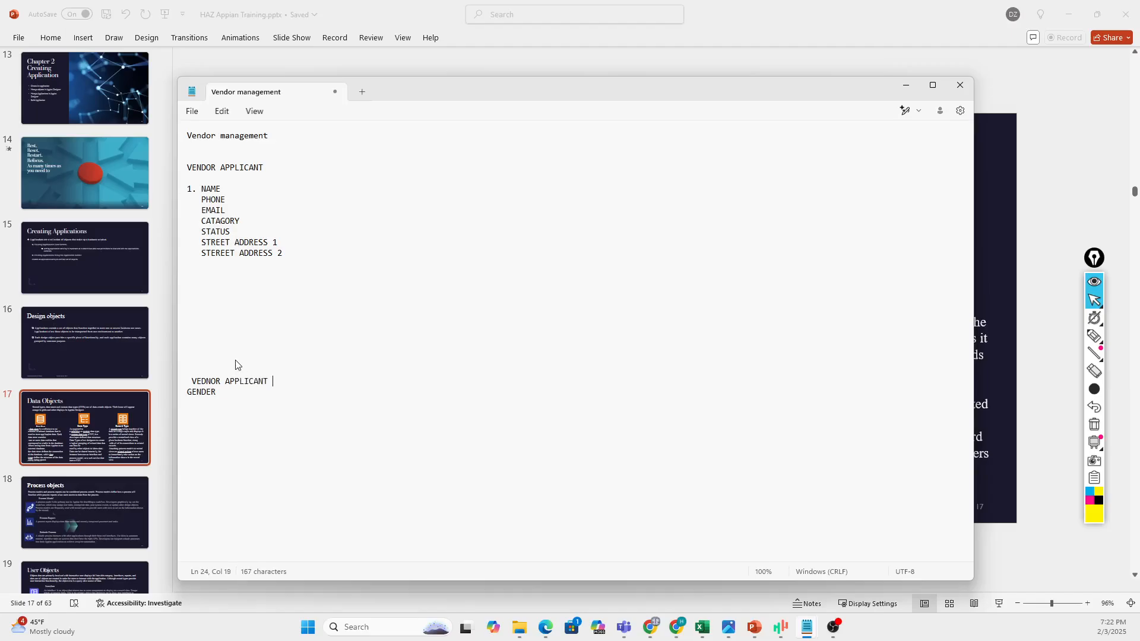
type("CONTACT")
- Indent GENDER and insert "FIRST NAME" and "LAST NAME" as indented lines between the contact heading and GENDER
left_click(187, 392)
key("Home")
key("Return")
key("Up")
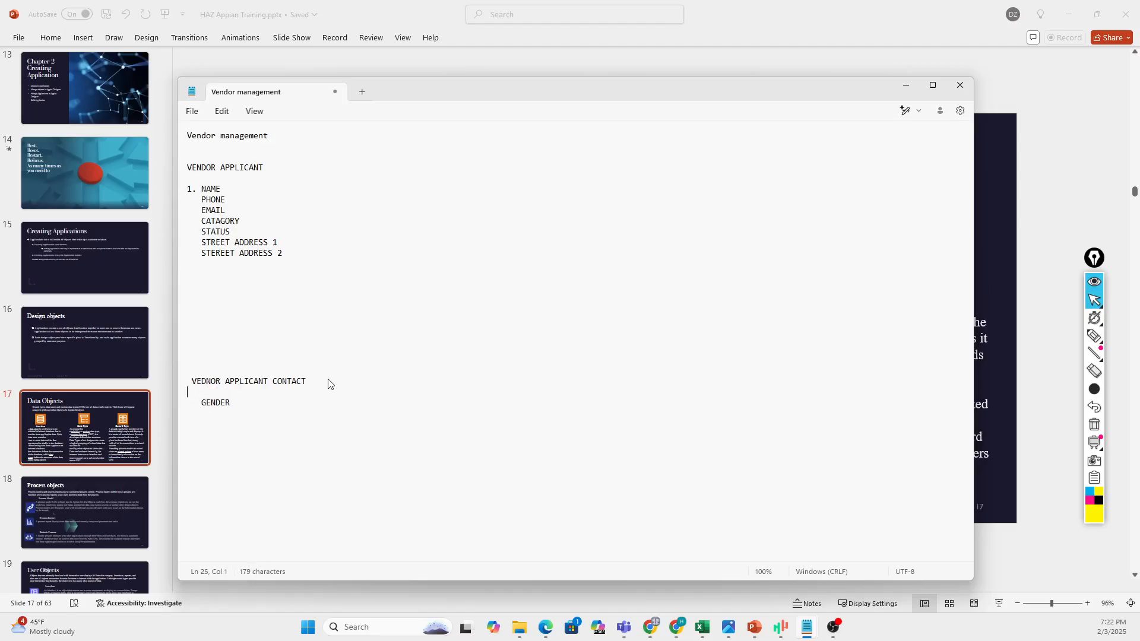
type("FIRST ANAME")
key("BackSpace")
key("BackSpace")
key("BackSpace")
key("BackSpace")
key("BackSpace")
type("NAME")
key("Return")
type("LAST NAME")
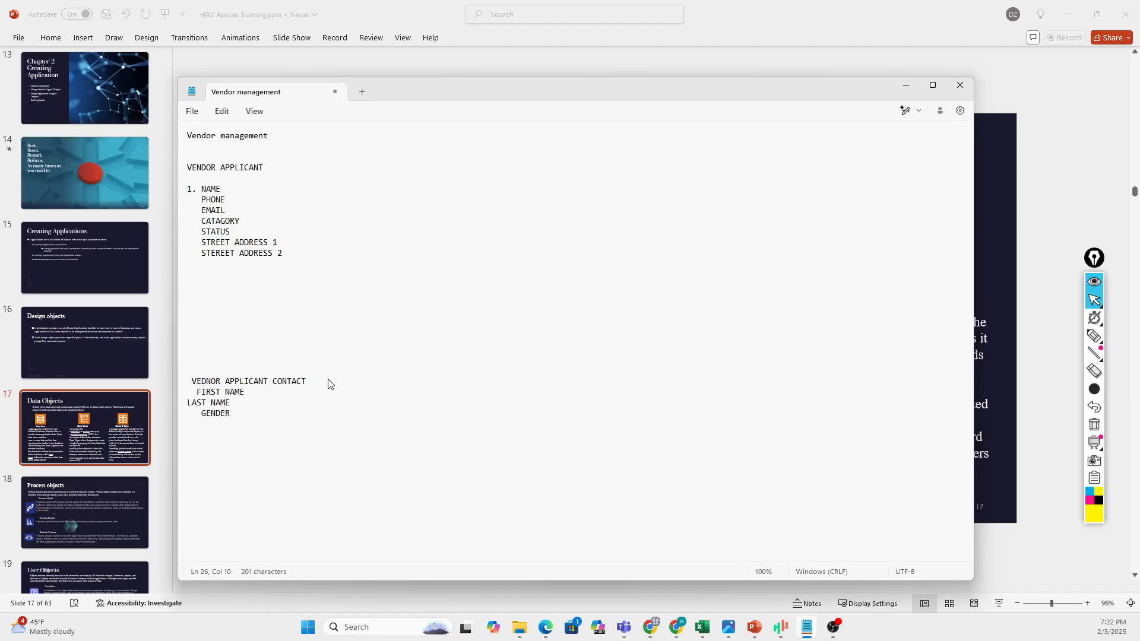
left_click(190, 403)
- Add "PHONE NUMBER" and "EMAIL" lines below GENDER in the contact list
left_click(238, 414)
key("Return")
type("PHONE NUMBER")
key("Return")
type("EMAIL ")
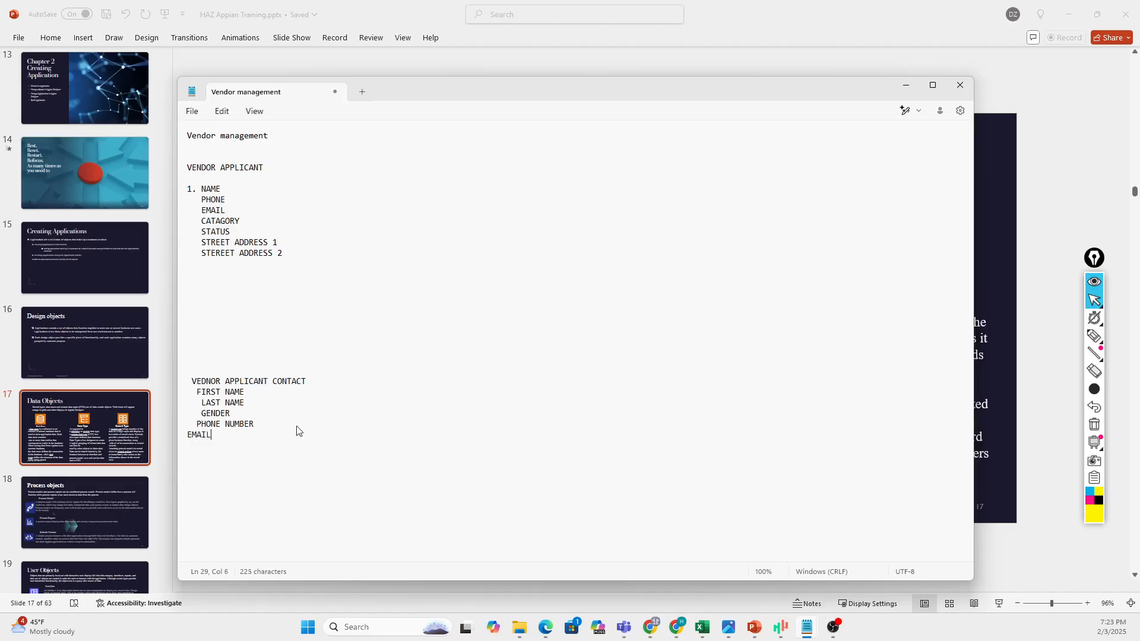
- Add "ADDRESS LINE 1", "ADDRESS LINE2", "CITY", "STATE" and "ZIPCODE" on separate lines below the contact EMAIL
type("ADDRESS")
type(" LINE 1")
key("Return")
type("ADDRESS LINE2")
key("Return")
type("CITY")
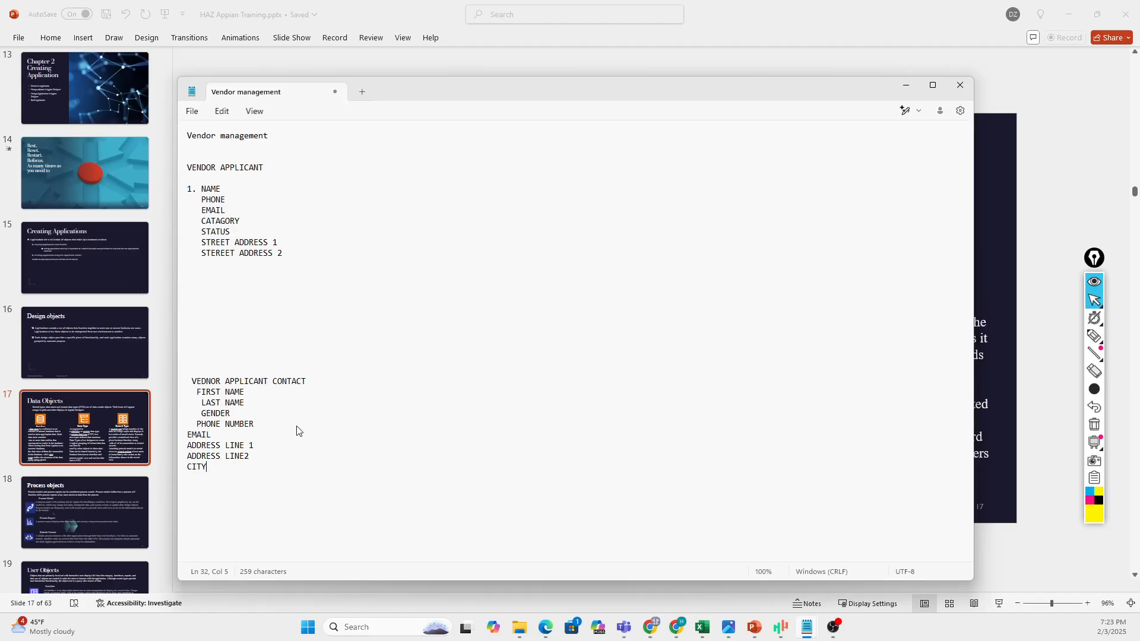
key("Return")
type("STATE ")
type("ZIPCODE")
- Try to indent the lines from PHONE NUMBER through ZIPCODE as one block and undo the attempt
left_click_drag(192, 425, 218, 492)
type("E")
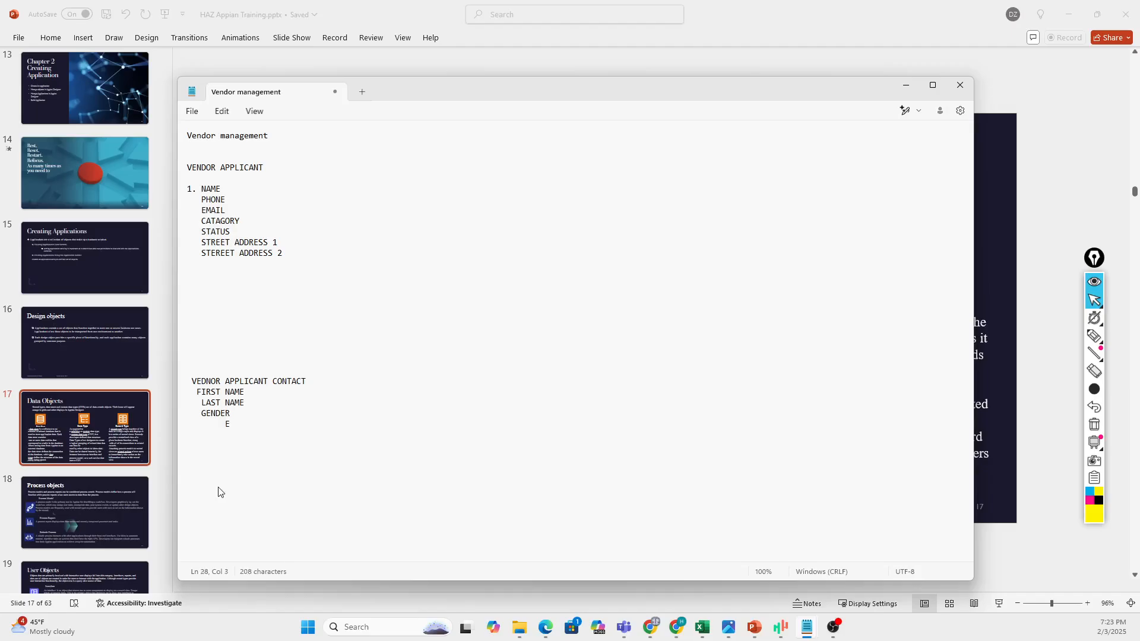
key("ctrl+z")
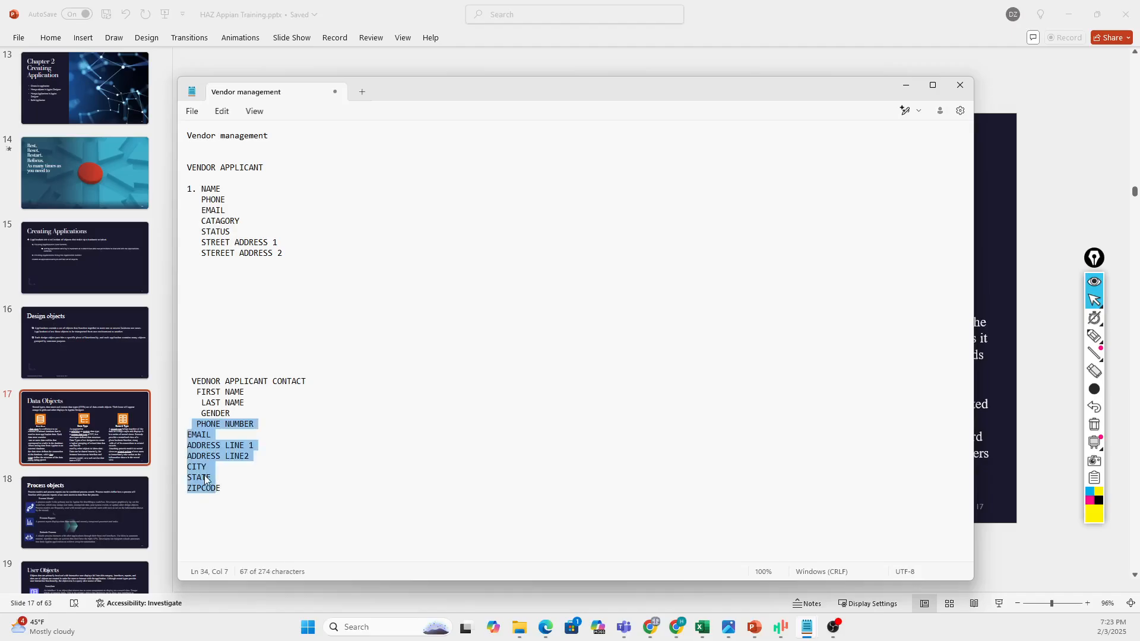
key("Tab")
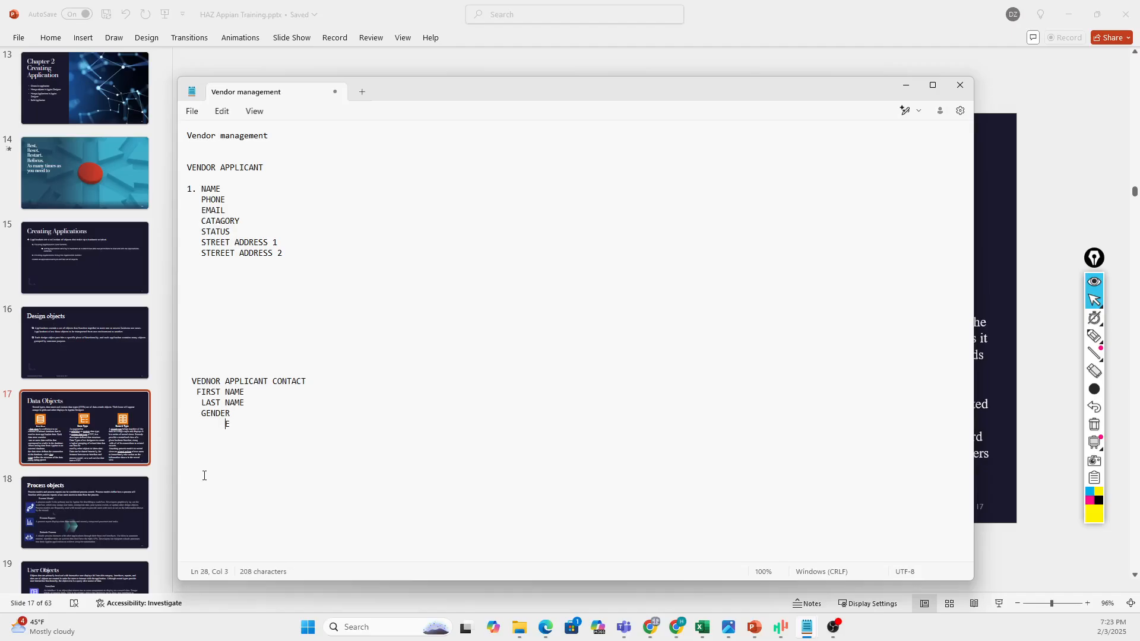
key("ctrl+z")
- Indent EMAIL, ADDRESS LINE 1 and ADDRESS LINE2 in the contact list to align with PHONE NUMBER
triple_click(184, 438)
left_click(189, 423)
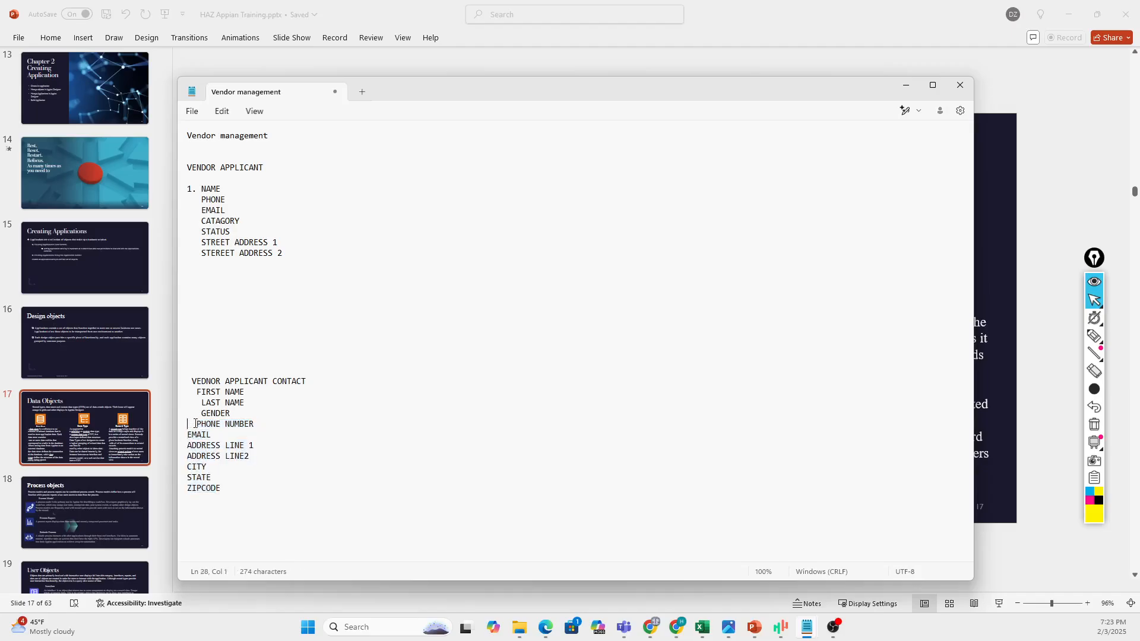
key("Tab")
key("BackSpace")
key("BackSpace")
key("Return")
left_click(187, 435)
key("Tab")
key("BackSpace")
left_click_drag(188, 435, 230, 488)
left_click(187, 434)
left_click(186, 446)
left_click_drag(188, 456, 189, 463)
left_click(189, 462)
left_click(188, 456)
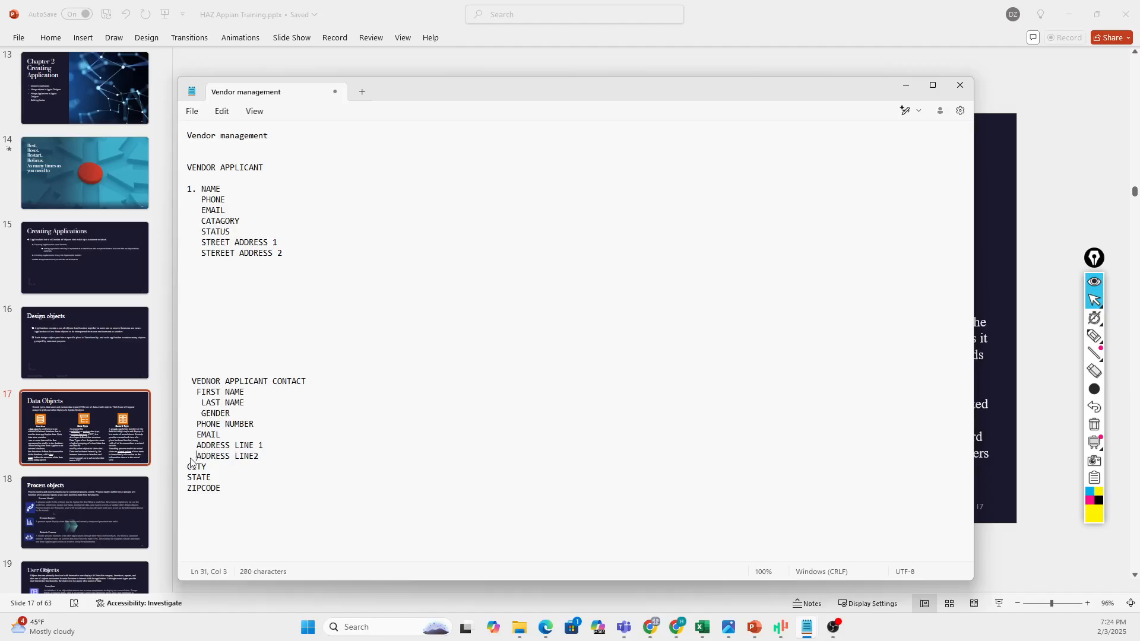
- Indent CITY, STATE and ZIPCODE in the contact list to align with the address lines above
left_click(188, 466)
left_click(188, 477)
left_click(192, 488)
left_click(187, 487)
left_click(191, 466)
left_click(190, 478)
- Replace STREET ADDRESS 1 in the vendor applicant list with "ADDRESS LINE 1" and add "ADDRESS LINE 2" below it
left_click(307, 257)
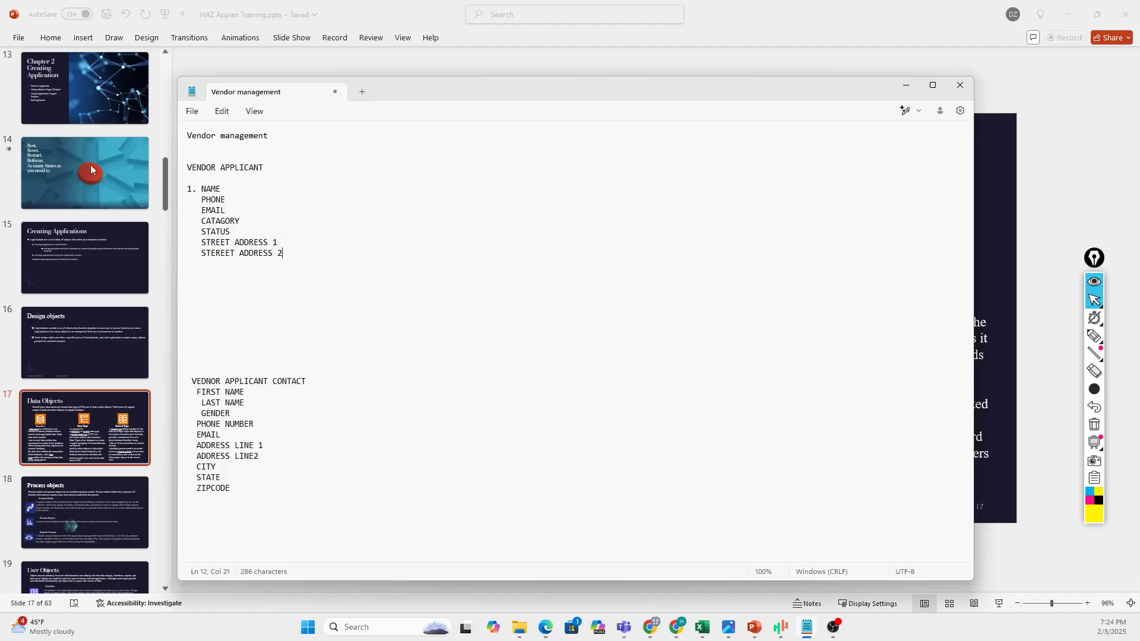
left_click_drag(278, 244, 194, 243)
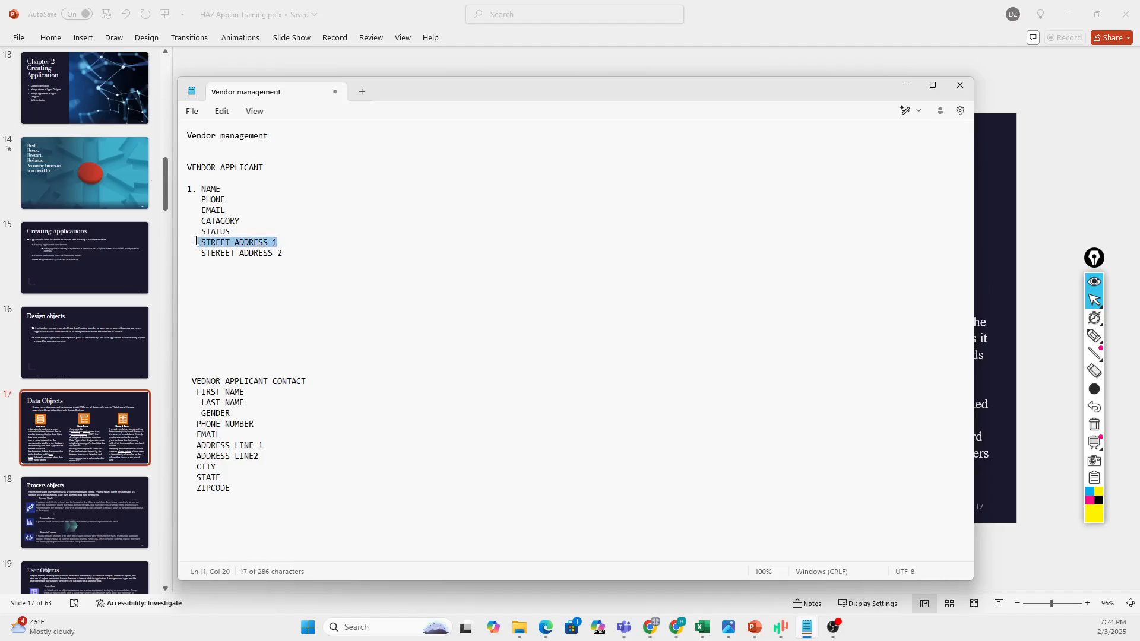
type("ADDRE")
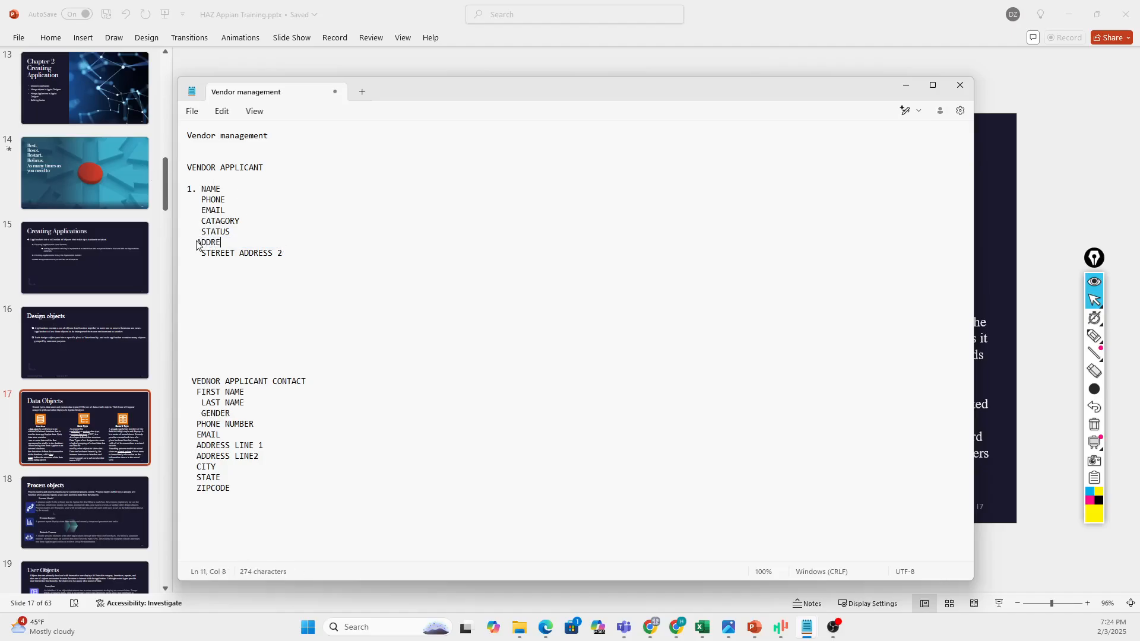
type("SS LINE 1")
key("Return")
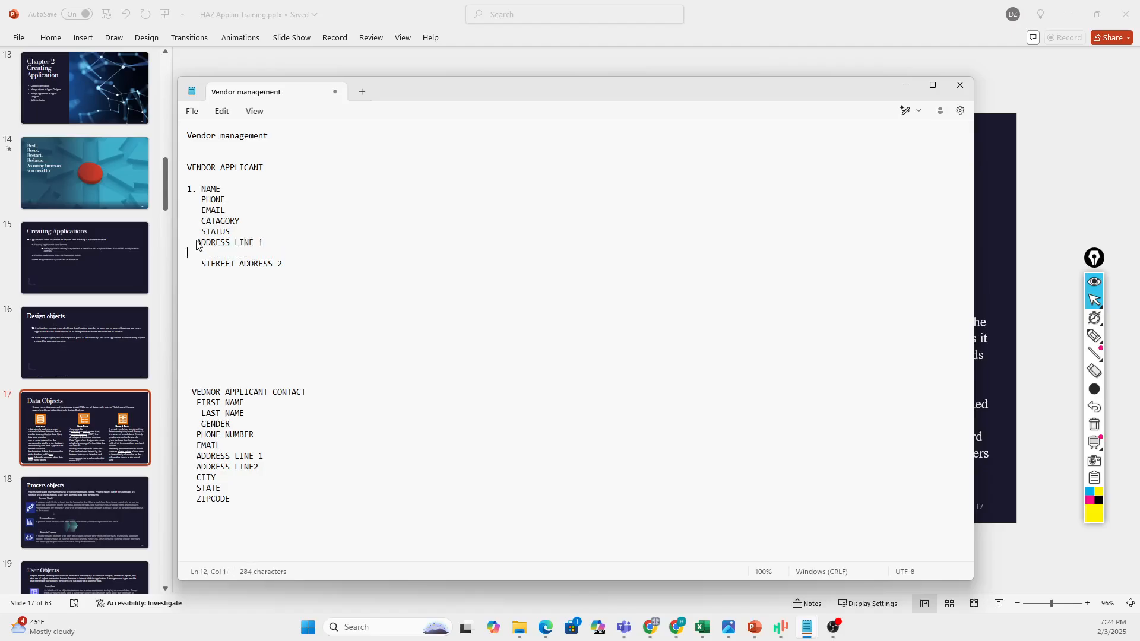
type("ADDRESS LINE 2")
- Add "CITY", "STATE" and "ZIP CODE" on separate lines below ADDRESS LINE 2 in the vendor applicant list
key("Return")
type("C")
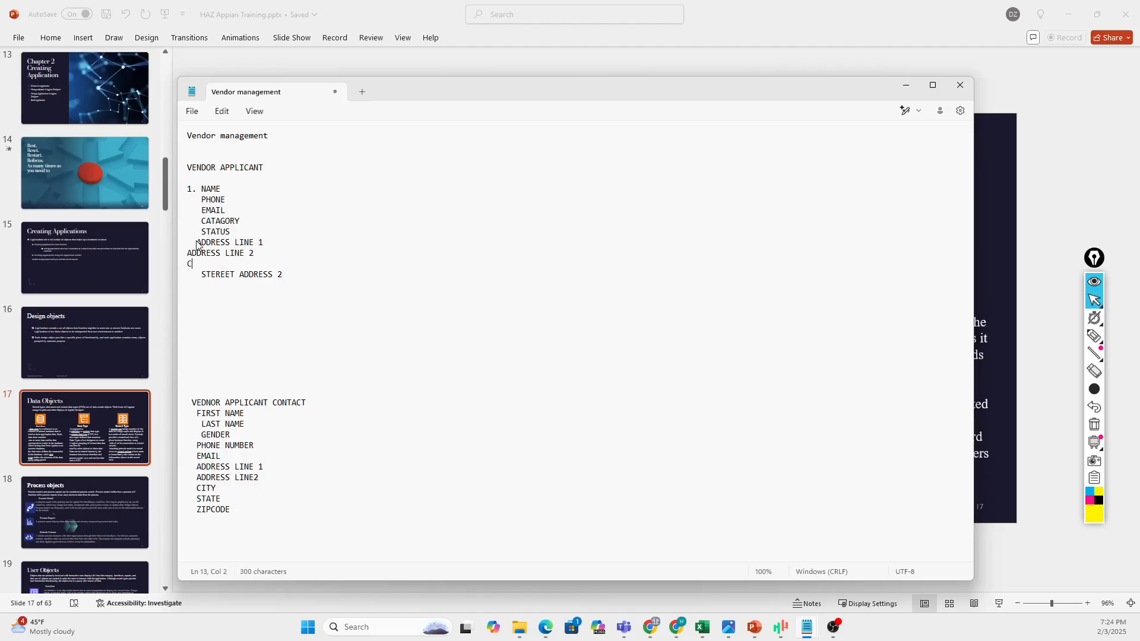
type("ITY")
key("Return")
type("STATE")
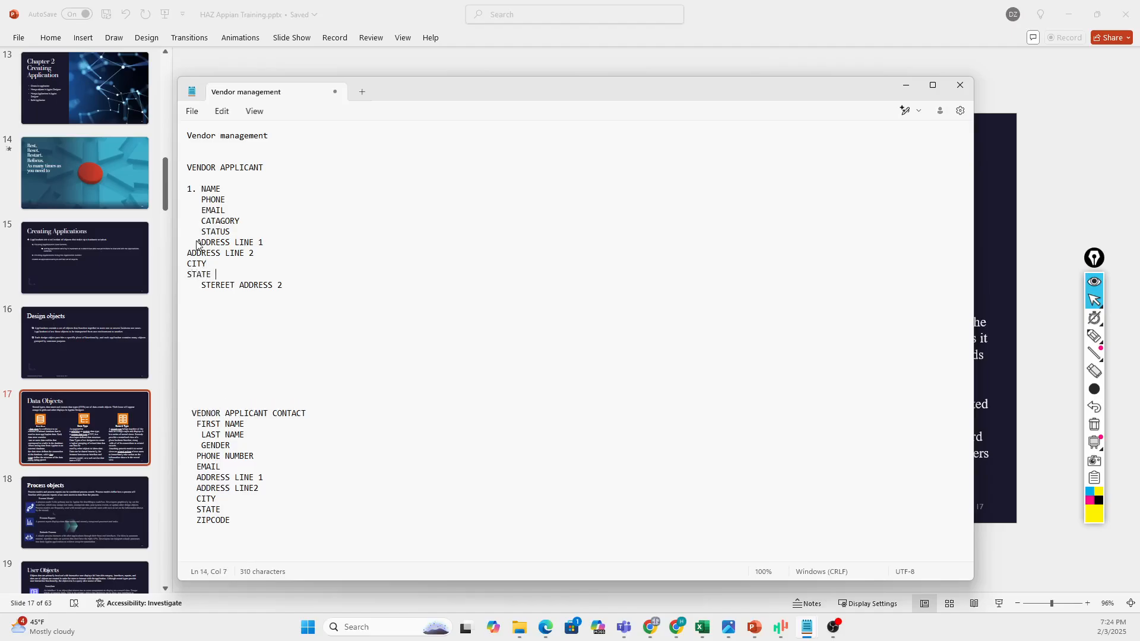
key("Return")
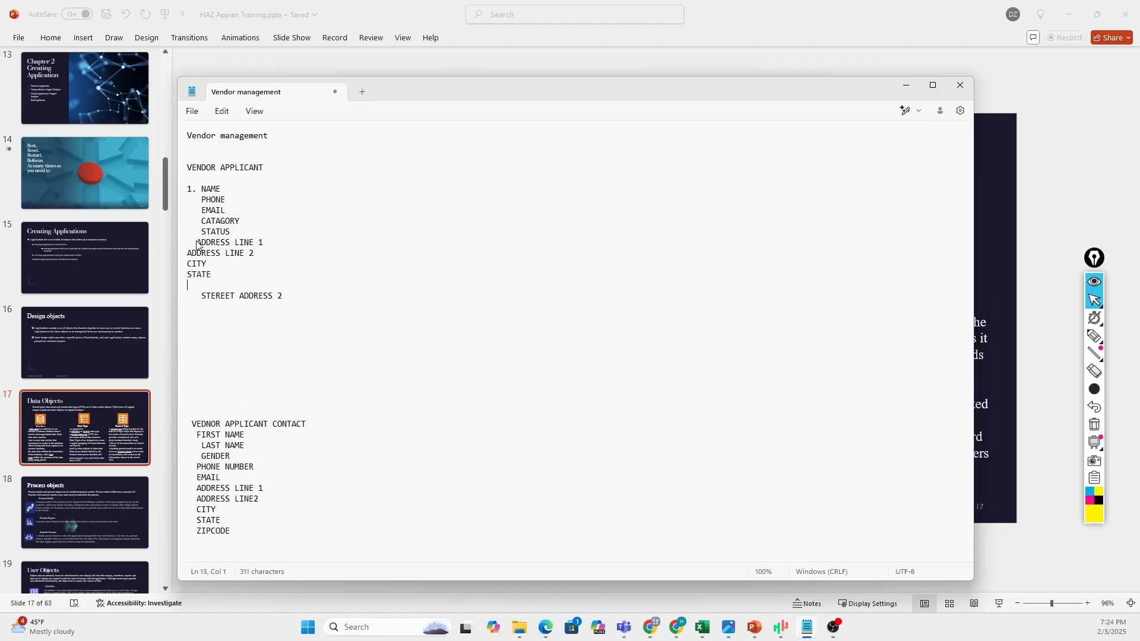
type("ZIP CODE")
- Indent the vendor applicant lines from ADDRESS LINE 1 through ZIP CODE to align with the fields above
left_click(185, 254)
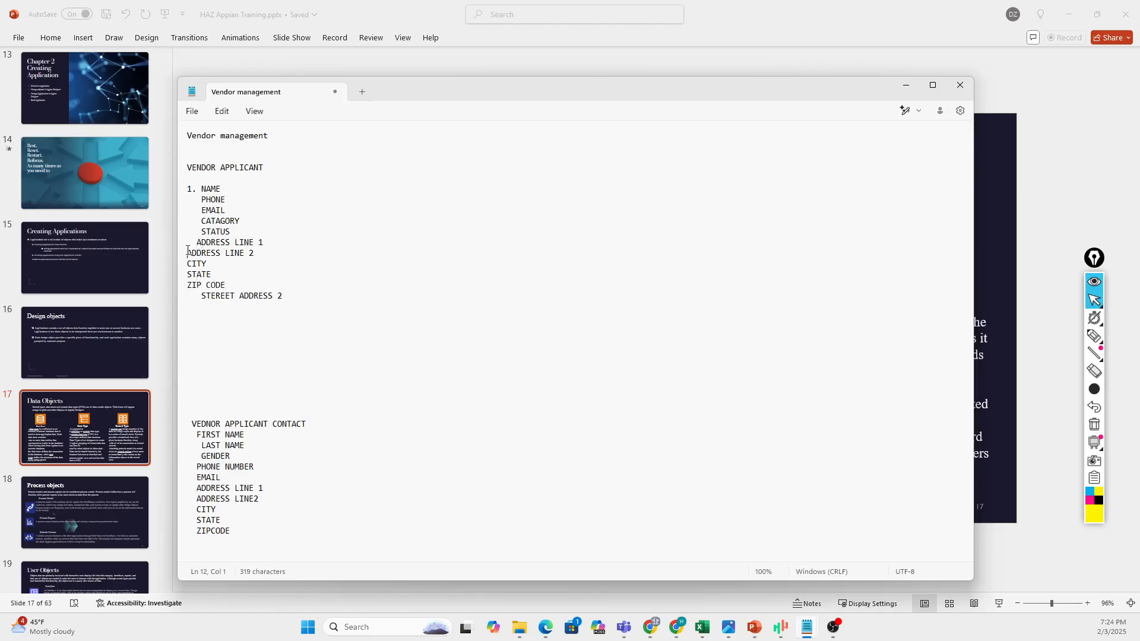
left_click(196, 244)
key("Down")
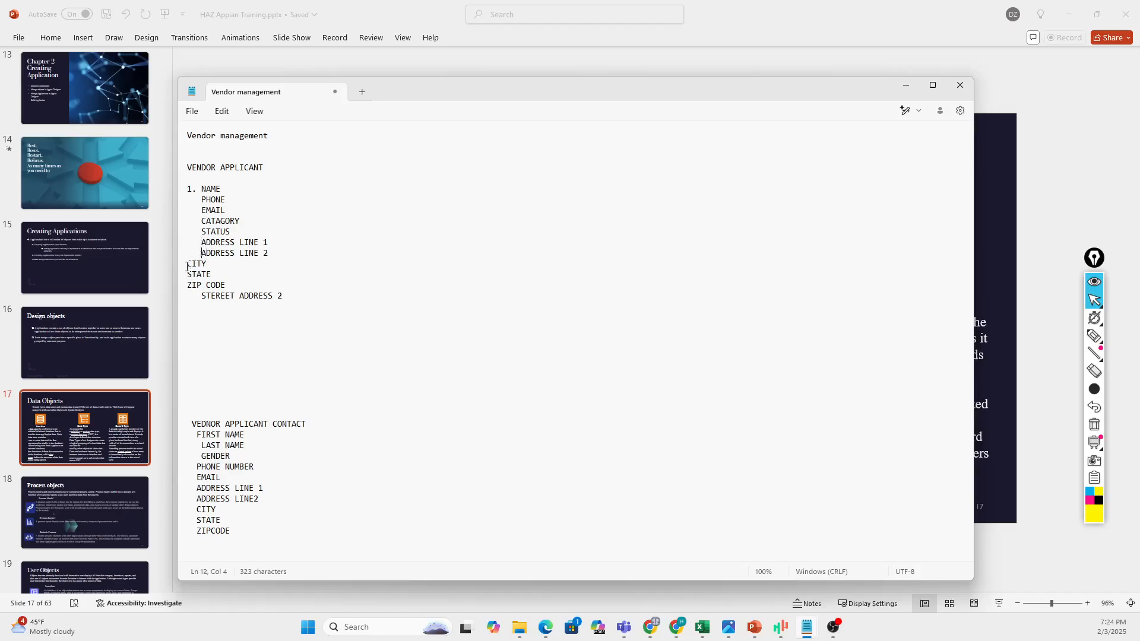
left_click(187, 264)
left_click(189, 274)
left_click(189, 285)
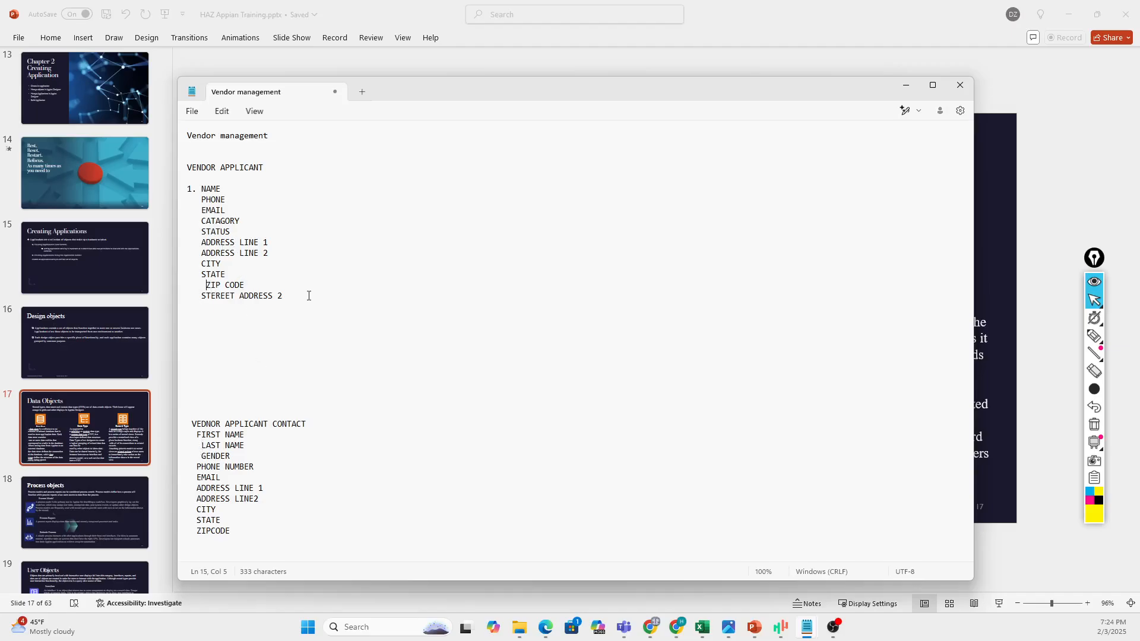
- Delete the STEREET ADDRESS 2 text from the vendor applicant list and align ZIP CODE with STATE
left_click_drag(308, 295, 202, 301)
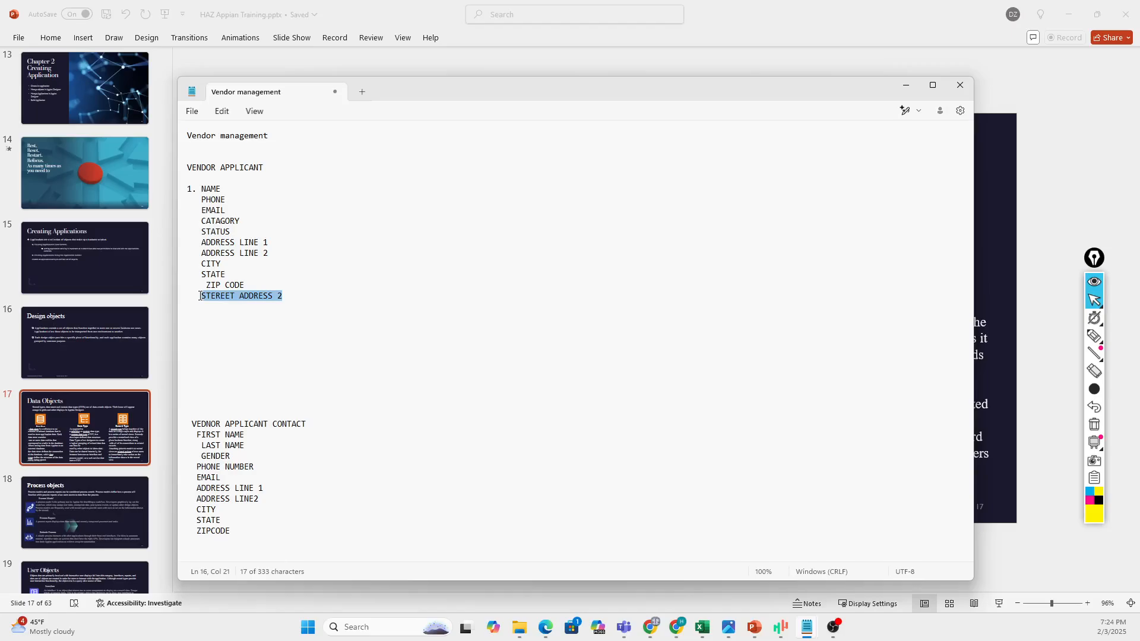
key("BackSpace")
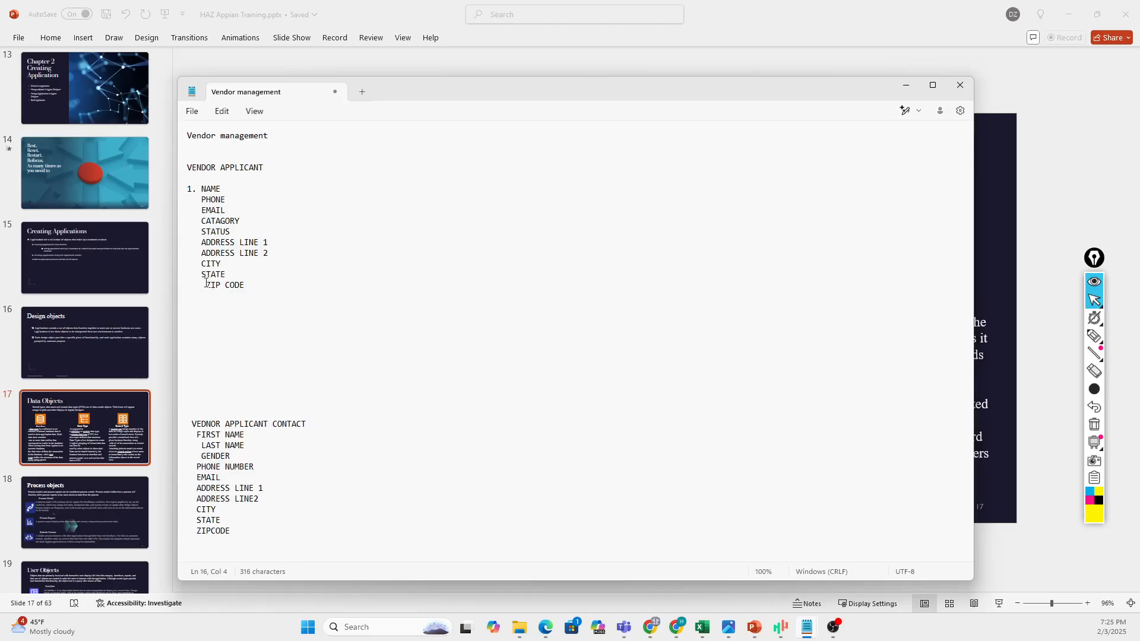
left_click(208, 286)
key("BackSpace")
- Add "DATE APPLIED" on its own line below EMAIL in the vendor applicant list
left_click(239, 208)
key("Return")
type("ADD")
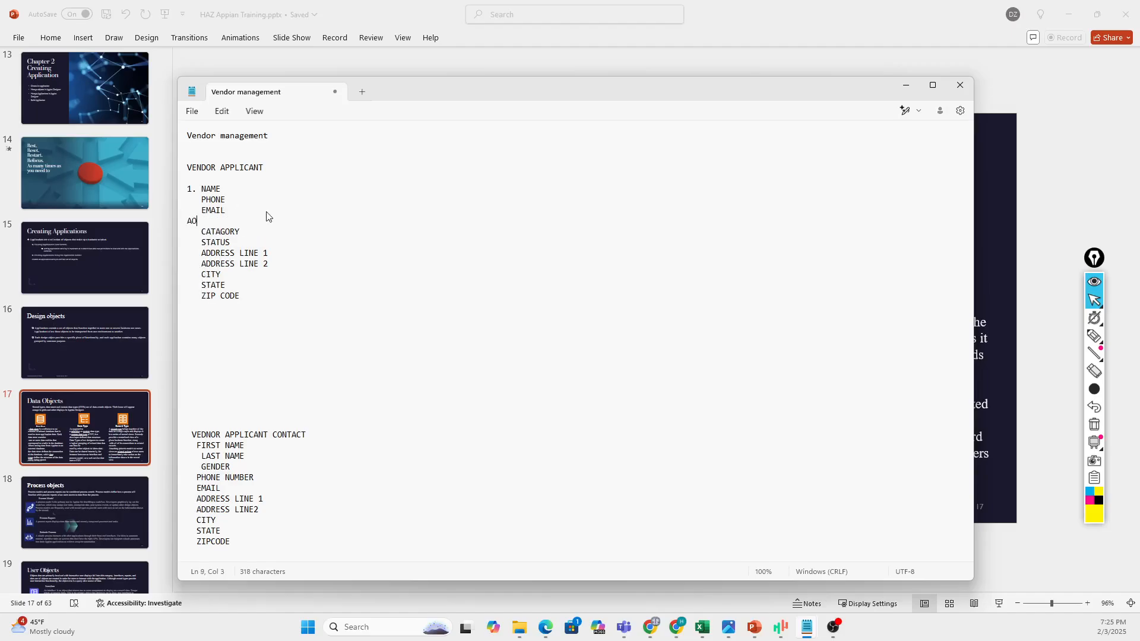
key("BackSpace")
key("BackSpace")
type("PPLICATION")
key("BackSpace")
key("BackSpace")
key("BackSpace")
key("BackSpace")
key("BackSpace")
key("BackSpace")
key("BackSpace")
key("BackSpace")
key("BackSpace")
type("LI")
type("CATION d")
type("ATE")
key("BackSpace")
key("BackSpace")
key("BackSpace")
key("BackSpace")
key("BackSpace")
key("BackSpace")
key("BackSpace")
key("BackSpace")
key("BackSpace")
key("BackSpace")
key("BackSpace")
key("BackSpace")
key("BackSpace")
key("BackSpace")
key("BackSpace")
key("BackSpace")
type("DATE APPLIED")
- Remove five blank lines between the vendor applicant list and the VEDNOR APPLICANT CONTACT heading
left_click(268, 296)
left_click(209, 405)
key("BackSpace")
key("BackSpace")
key("BackSpace")
key("BackSpace")
key("BackSpace")
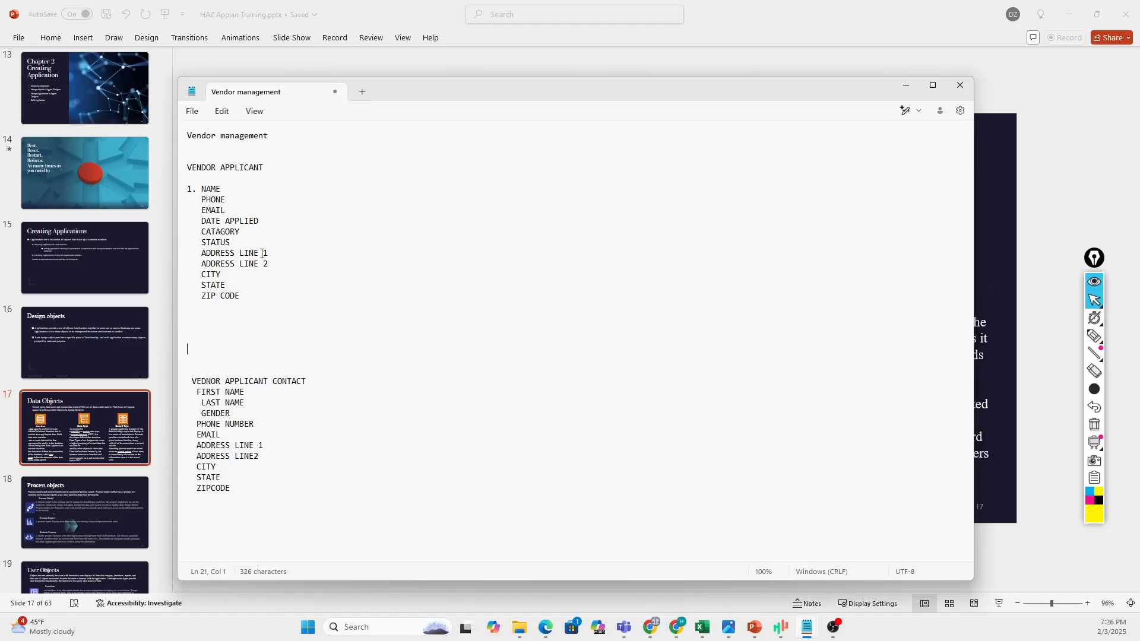
left_click(236, 233)
left_click(614, 170)
left_click(562, 319)
- Start a new section below the contact list's ZIPCODE with the heading "CATGEORY TAB;E"
left_click(383, 484)
key("Return")
key("Return")
type("ATGEORY TAB;E")
key("Return")
- List "NAME" and "DESCIPTION OF CATAGORY" on separate lines under the category table heading
type("VALUE")
key("BackSpace")
key("BackSpace")
key("BackSpace")
key("BackSpace")
key("BackSpace")
type("NAME ")
type("DESCIPT")
type("IO")
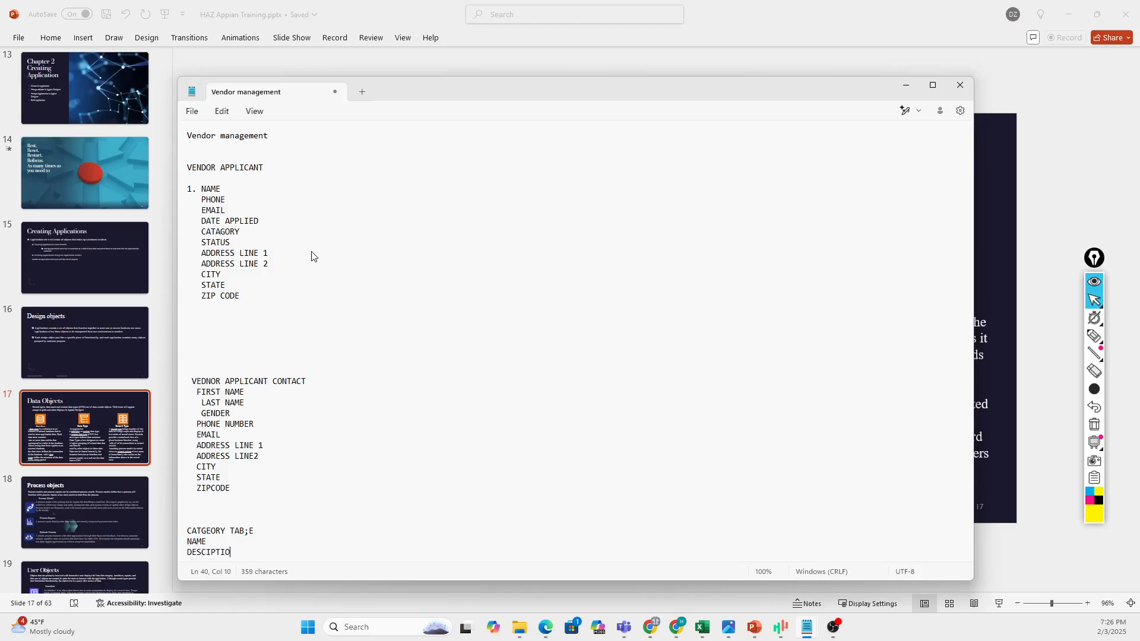
type("N OF CATAGORY")
- Correct the mistyped word in the category section heading to "TABLE"
left_click(250, 531)
key("BackSpace")
type("l")
key("BackSpace")
type("L")
left_click(1095, 339)
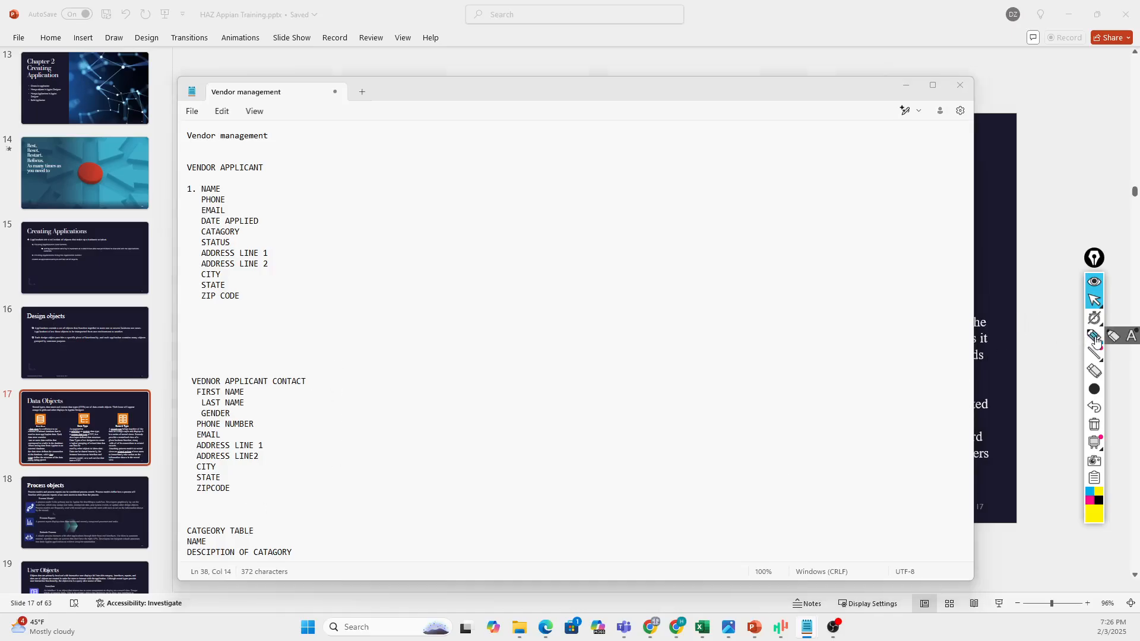
left_click(1095, 337)
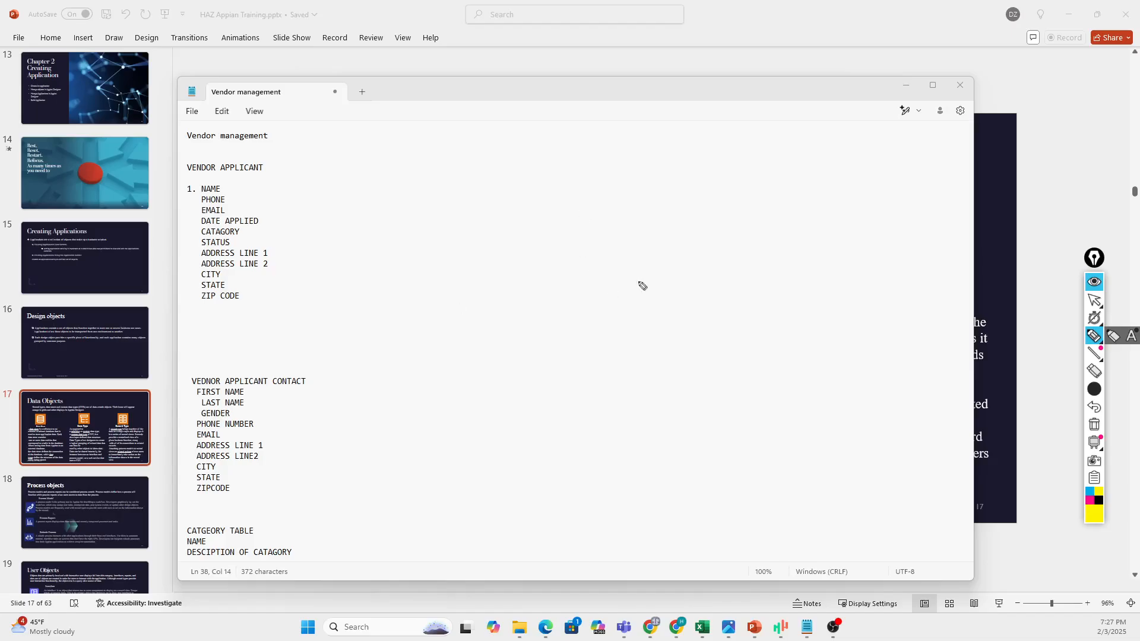
left_click(1094, 300)
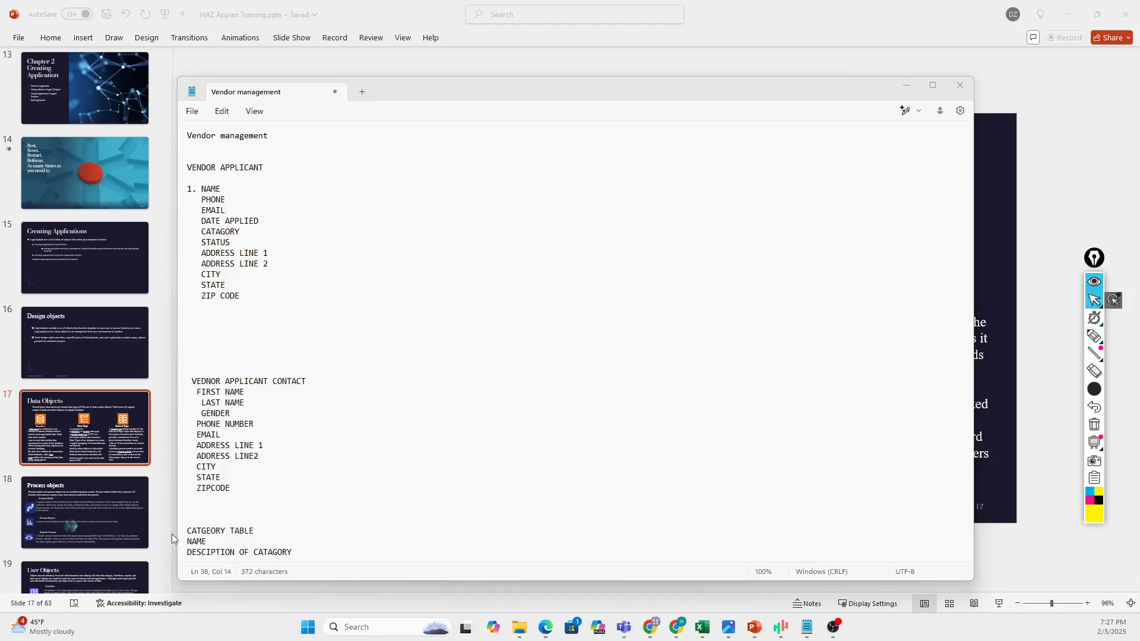
- Add "(ELCTRONIC SUPPLY, FURNITURE SUPPLY, PHARMACITUCAL SUPPLY AND EDUCATIONAL SUPPLY)" after NAME in the category table
left_click(317, 531)
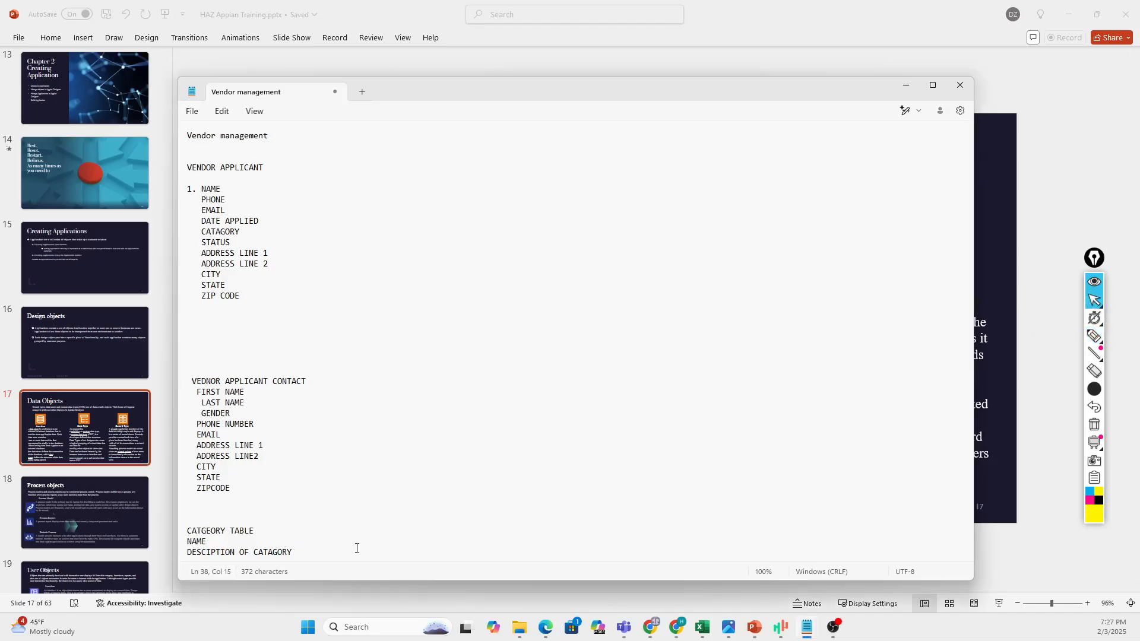
left_click(239, 546)
type("(")
type("ELCTRONIC SUPPLY, FURNITURE SUPPLY, ")
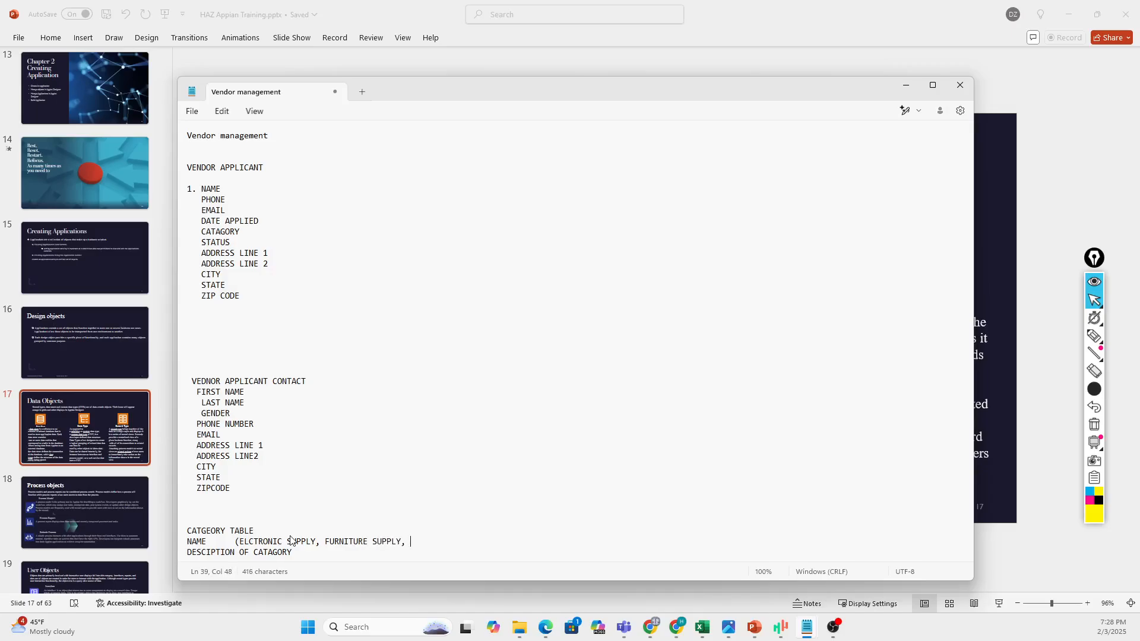
type("PHA")
type("RMACITUCAL SUPPLY AND EDUCAT")
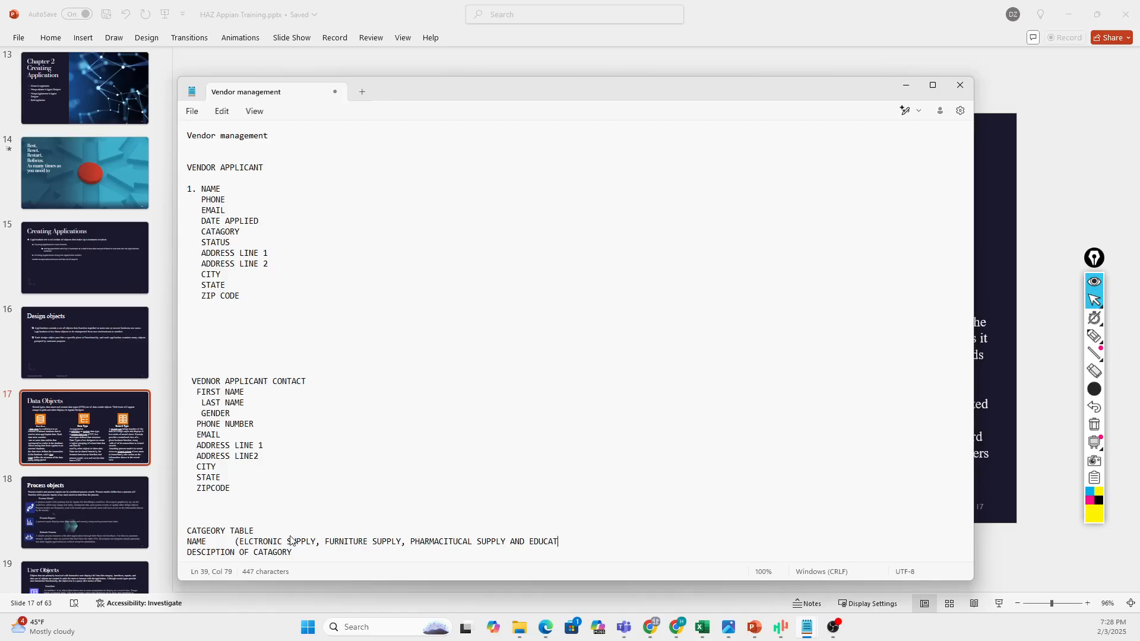
type("IONAL SUPPLY)")
left_click(237, 541)
- Sketch a yellow table beside the vendor applicant list with column lines and an extra end column, and put a dot beside the category NAME
left_click(1094, 335)
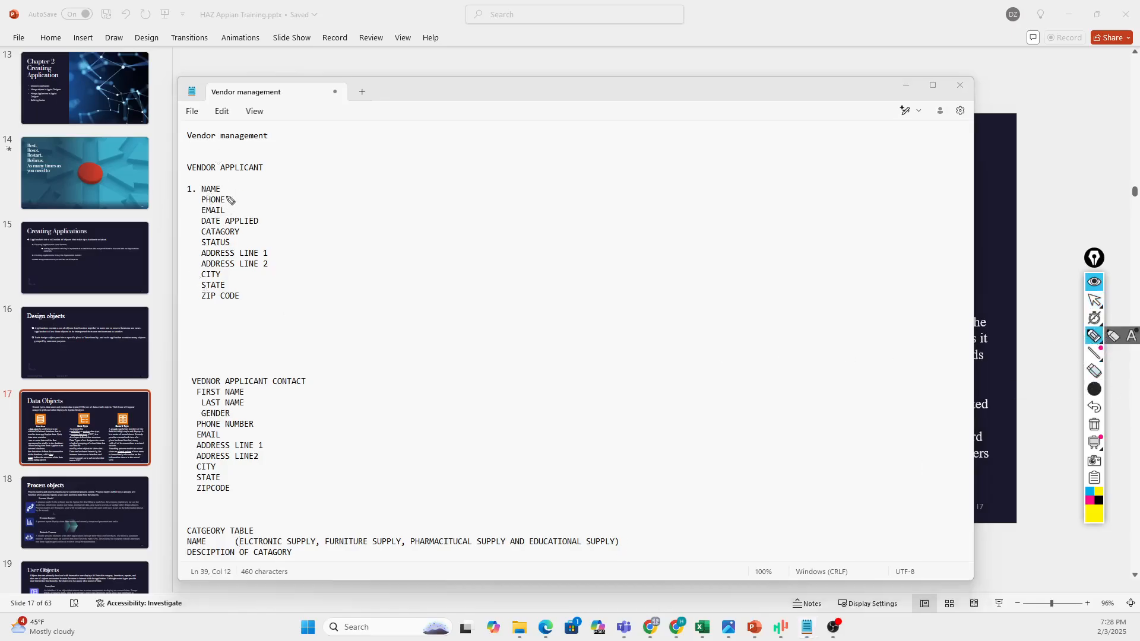
mouse_move(393, 171)
left_mouse_down()
mouse_move(384, 219)
mouse_move(540, 153)
mouse_move(550, 224)
mouse_move(501, 312)
mouse_move(391, 299)
left_mouse_up()
mouse_move(385, 219)
left_mouse_down()
mouse_move(371, 297)
mouse_move(379, 315)
mouse_move(394, 304)
left_mouse_up()
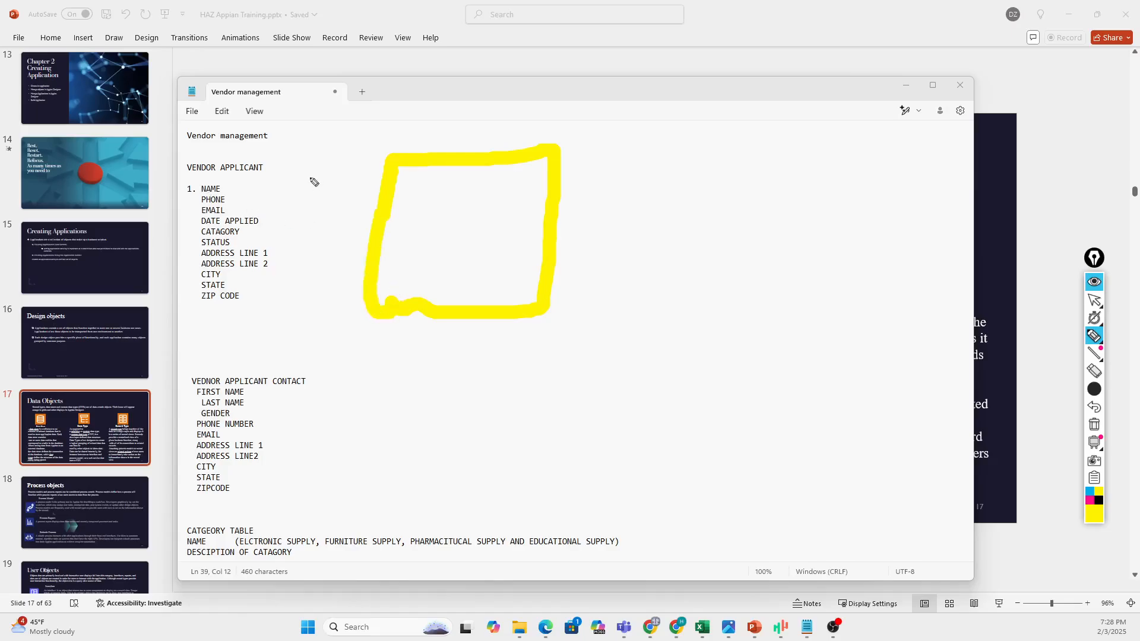
left_click(439, 169)
left_click_drag(439, 170, 440, 270)
left_click(413, 178)
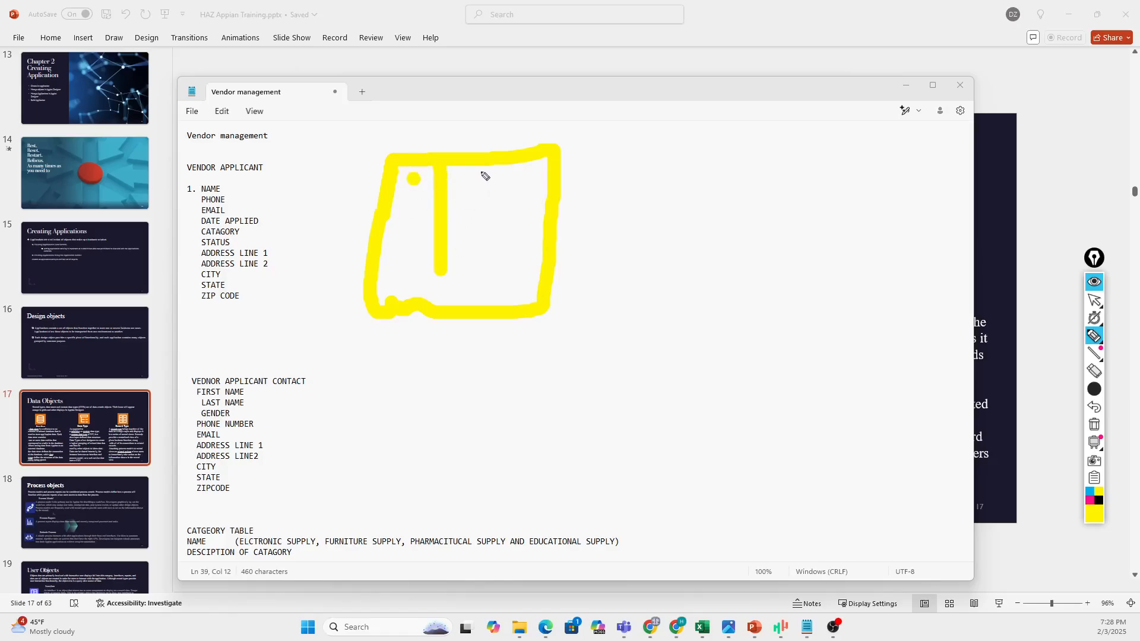
left_click_drag(480, 167, 479, 237)
left_click_drag(525, 167, 520, 227)
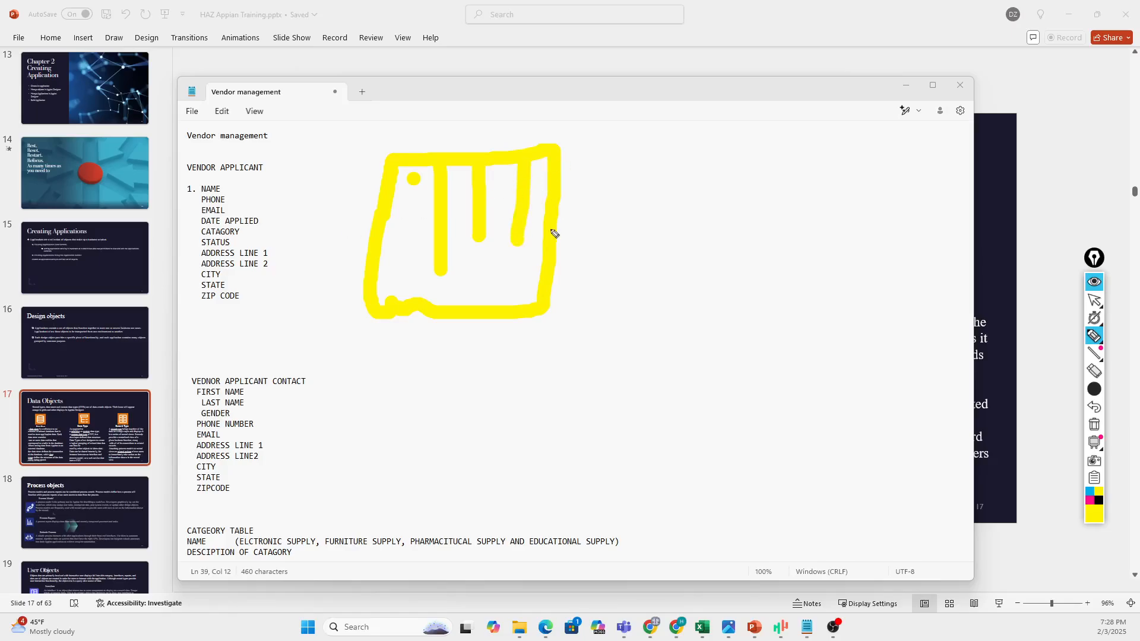
mouse_move(558, 157)
left_mouse_down()
mouse_move(616, 203)
mouse_move(564, 318)
mouse_move(552, 315)
left_mouse_up()
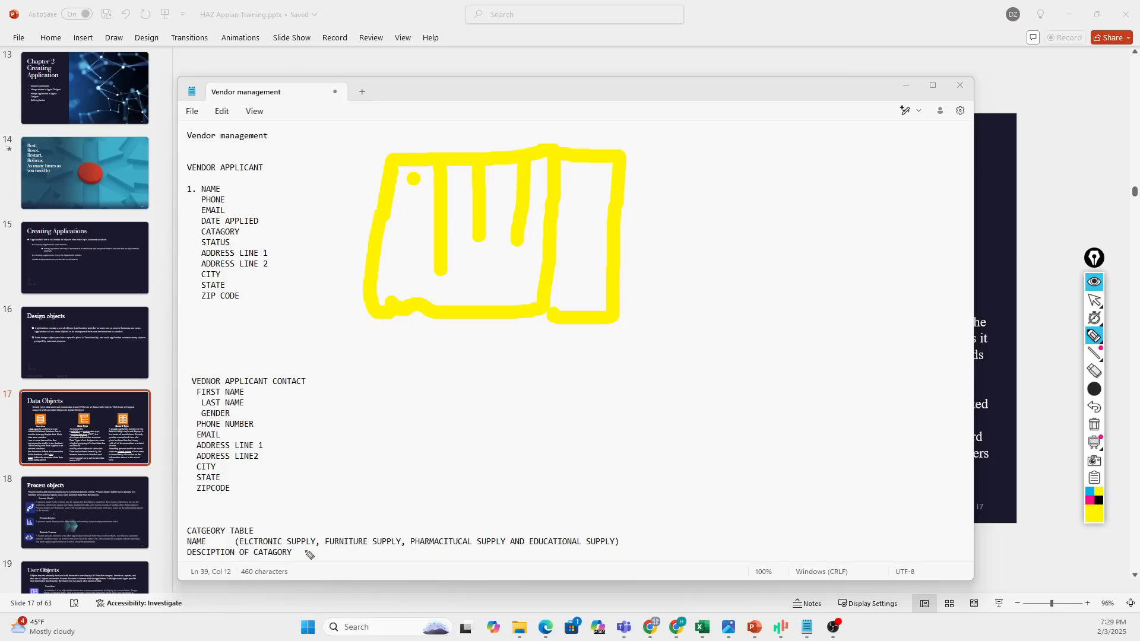
left_click(182, 538)
- Change CATAGORY in the vendor applicant list to "CATAGORY ID"
left_click(1094, 300)
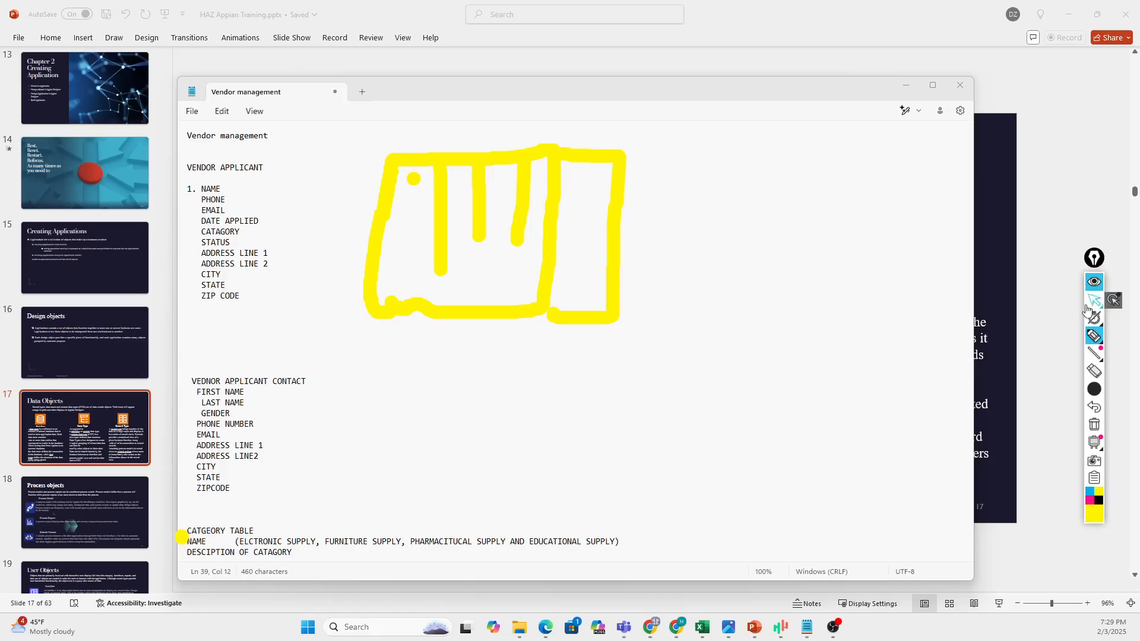
left_click(251, 233)
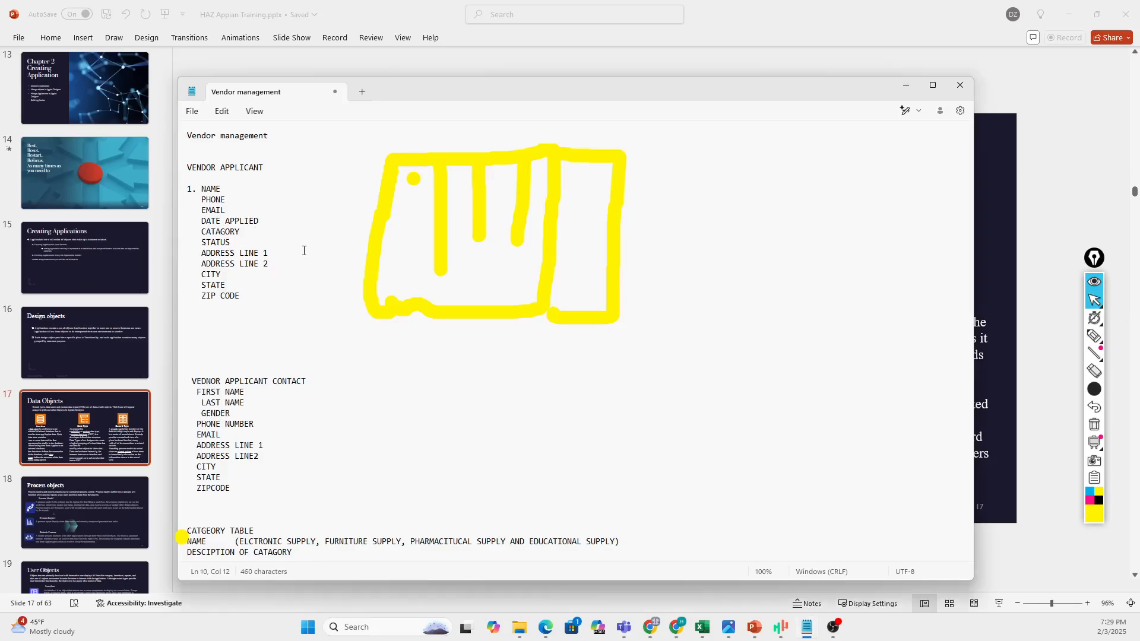
type("i")
key("BackSpace")
key("BackSpace")
key("BackSpace")
type("I")
- Draw a yellow check mark above the sketched table and dots down the narrow column before its extra end column
left_click(1094, 336)
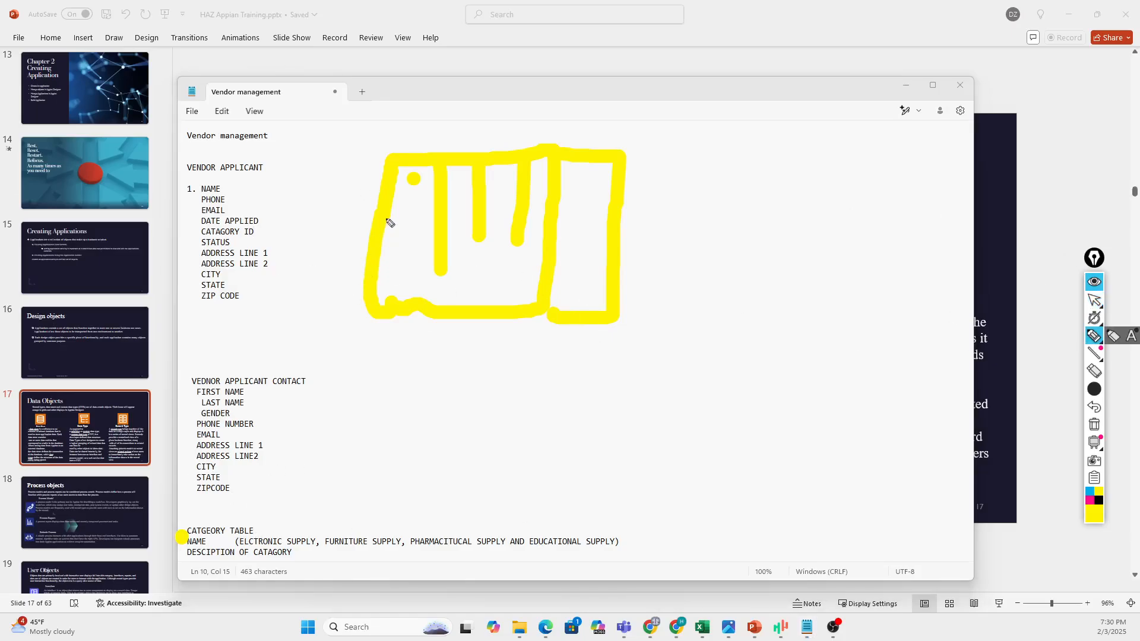
left_click_drag(421, 125, 454, 128)
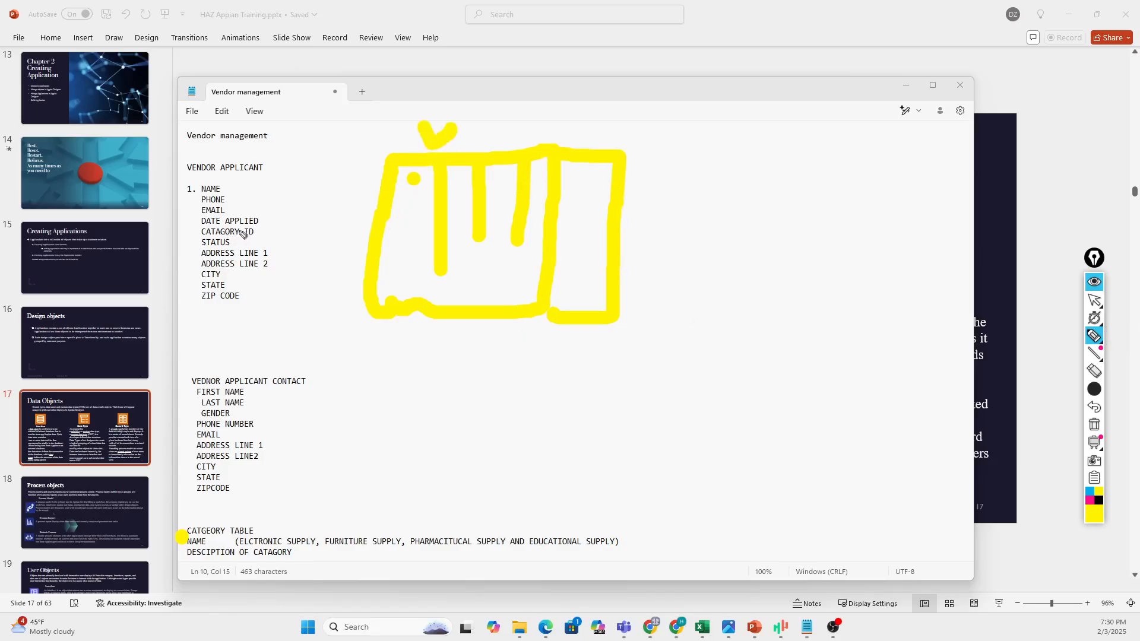
left_click(538, 171)
mouse_move(538, 208)
left_mouse_down()
mouse_move(522, 262)
mouse_move(532, 269)
left_mouse_up()
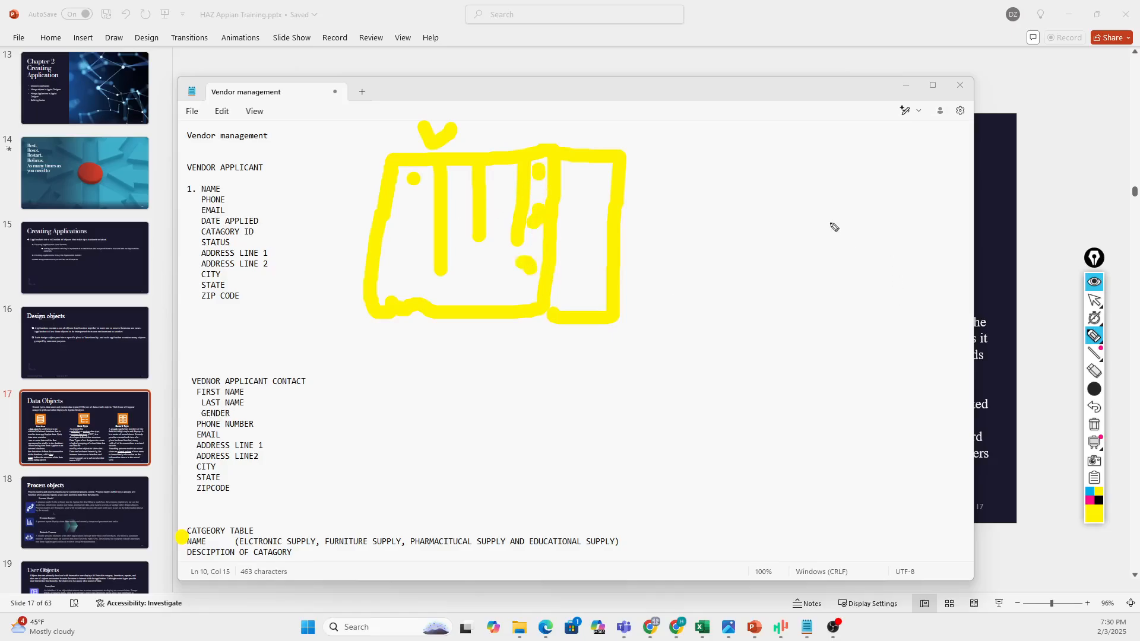
- Sketch a second yellow table with two column lines and draw an arrow to it from the first table's dotted column
mouse_move(782, 183)
left_mouse_down()
mouse_move(761, 261)
mouse_move(784, 160)
mouse_move(934, 155)
mouse_move(879, 321)
mouse_move(786, 323)
left_mouse_up()
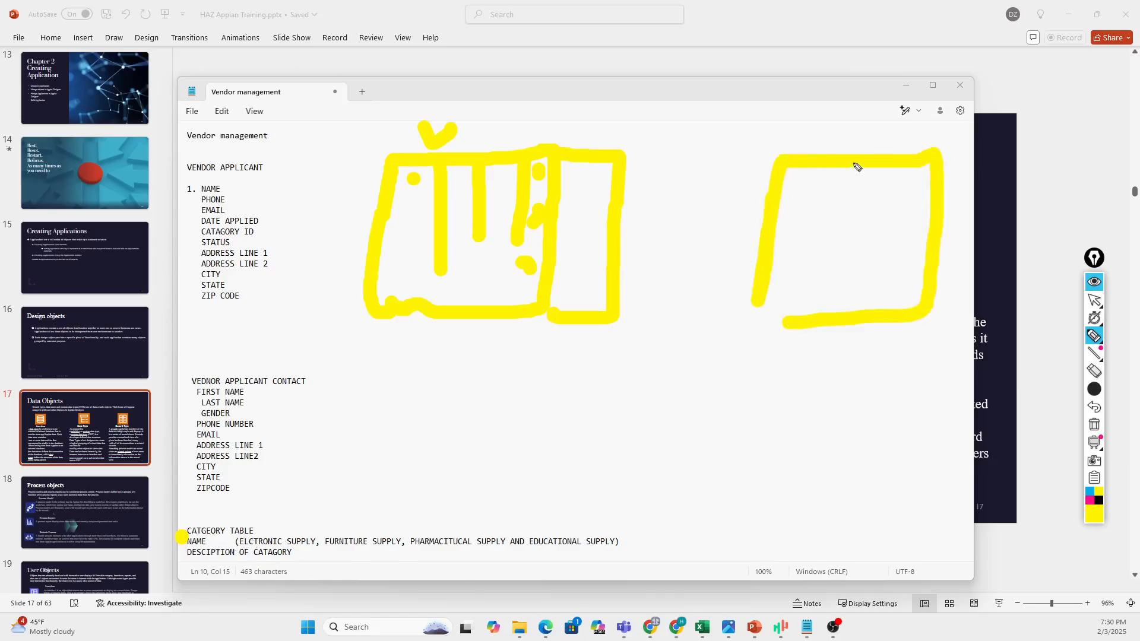
left_click_drag(850, 167, 834, 290)
left_click_drag(912, 171, 911, 180)
left_click_drag(907, 239, 892, 324)
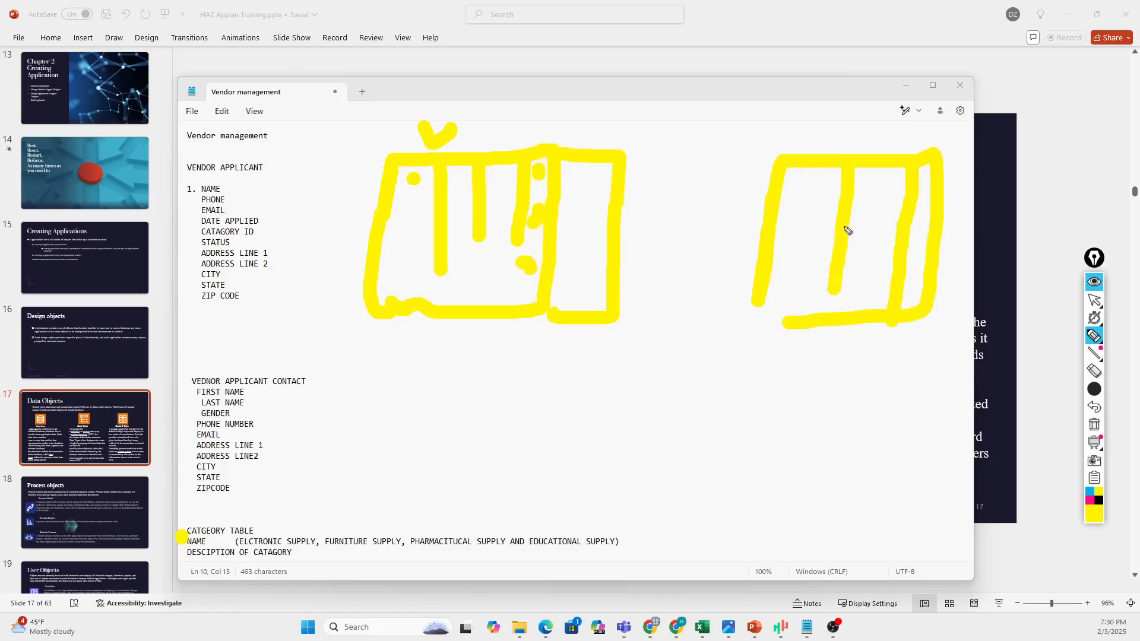
mouse_move(542, 166)
left_mouse_down()
mouse_move(577, 118)
mouse_move(789, 132)
mouse_move(772, 138)
left_mouse_up()
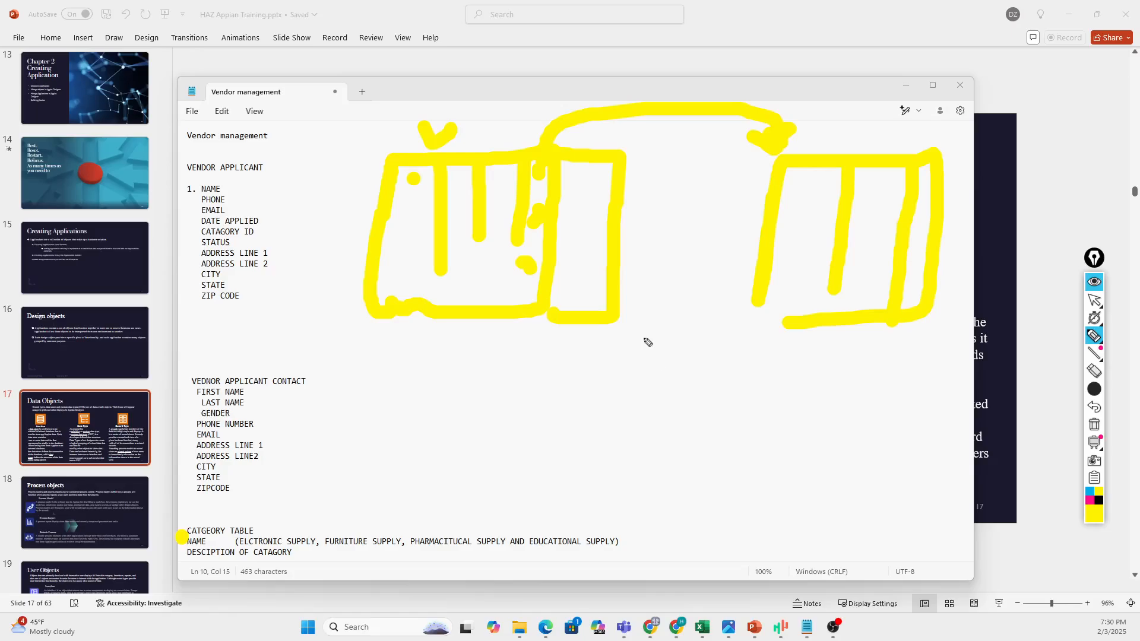
- Sketch a third yellow table beside the contact list with four column lines, and connect the first table to it with an arrow
mouse_move(578, 403)
left_mouse_down()
mouse_move(573, 485)
mouse_move(674, 386)
mouse_move(839, 407)
mouse_move(824, 519)
mouse_move(593, 520)
mouse_move(577, 502)
left_mouse_up()
left_click_drag(631, 399, 624, 491)
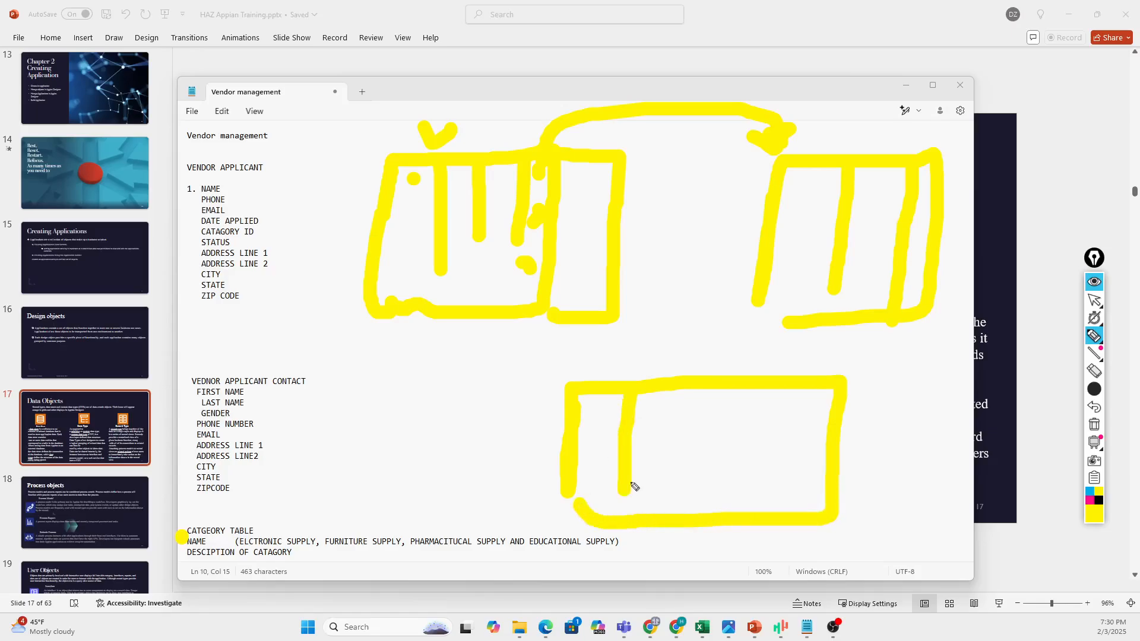
left_click_drag(691, 394, 692, 470)
left_click_drag(760, 406, 756, 451)
left_click_drag(796, 395, 795, 451)
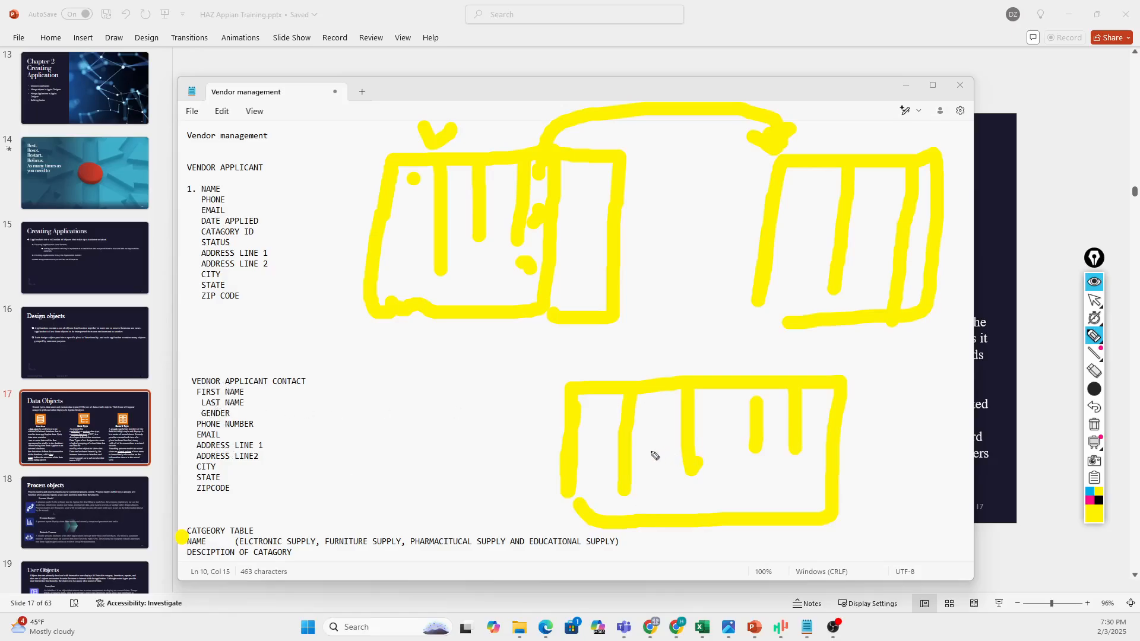
left_click_drag(653, 452, 679, 451)
mouse_move(465, 325)
left_mouse_down()
mouse_move(465, 376)
mouse_move(529, 415)
mouse_move(625, 420)
mouse_move(594, 443)
mouse_move(607, 395)
left_mouse_up()
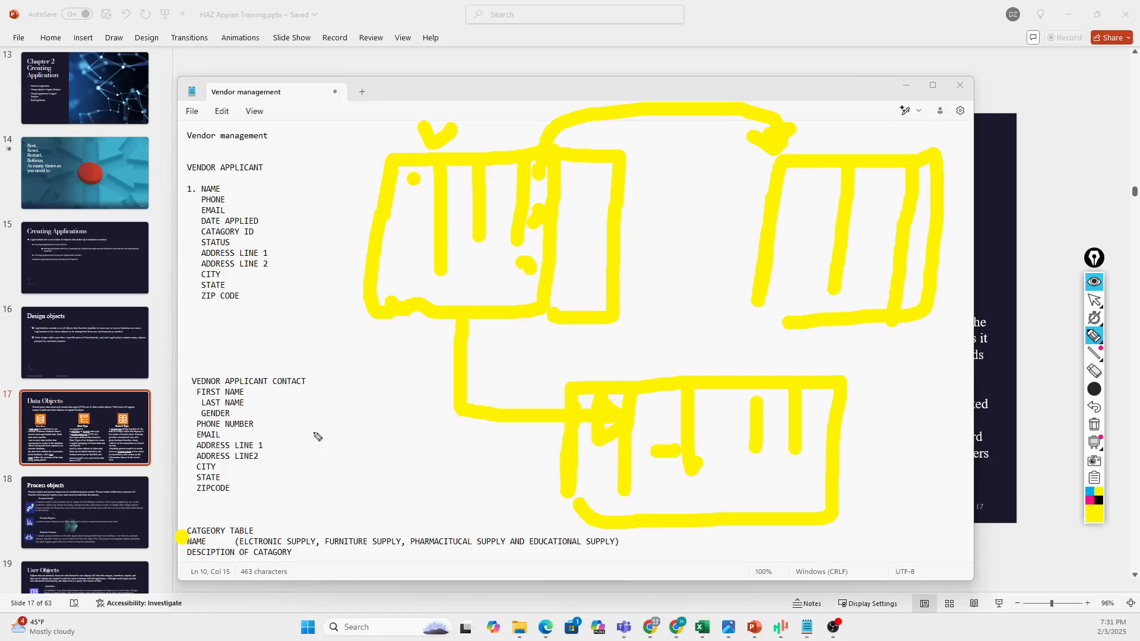
- Add "VENDOR APPLICAT ID" as the first field under the VEDNOR APPLICANT CONTACT heading
left_click(1094, 300)
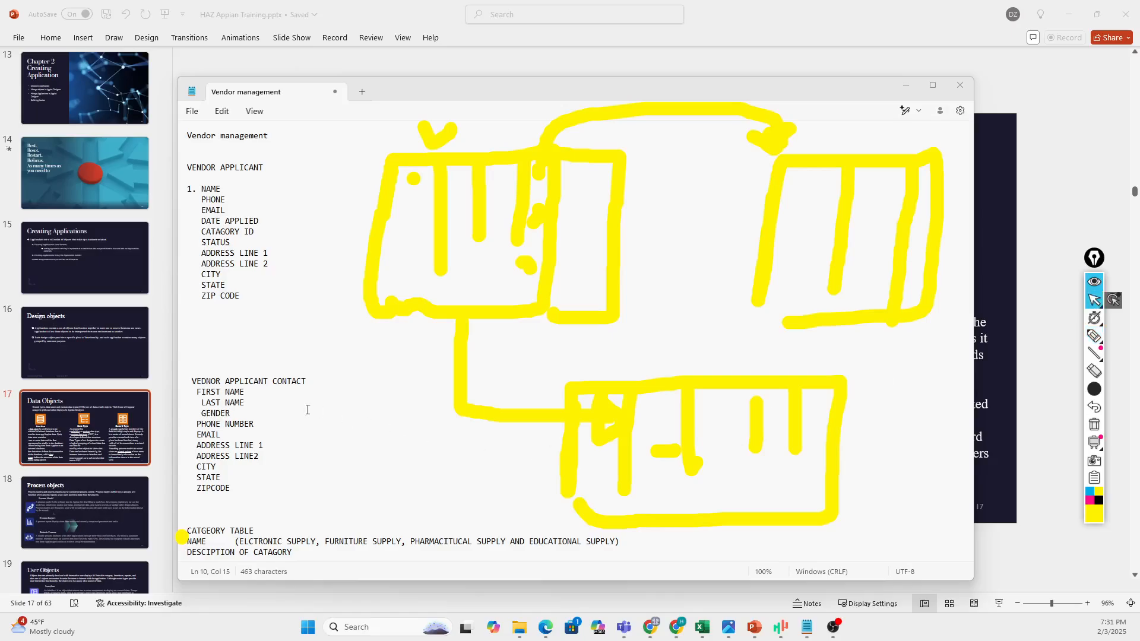
left_click(257, 391)
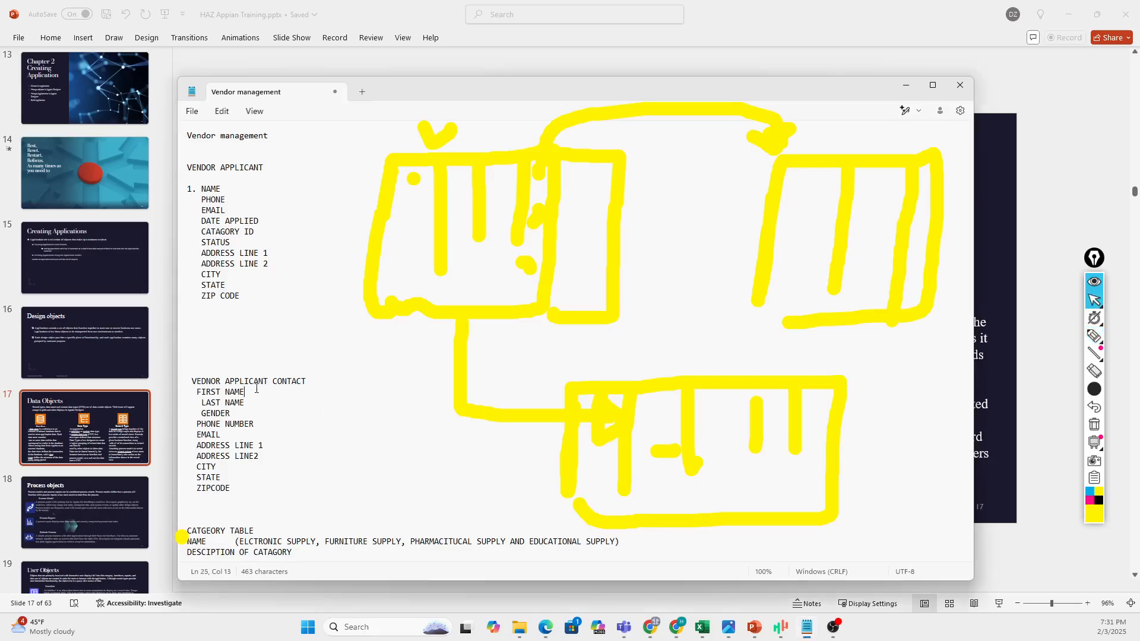
left_click(319, 381)
key("Return")
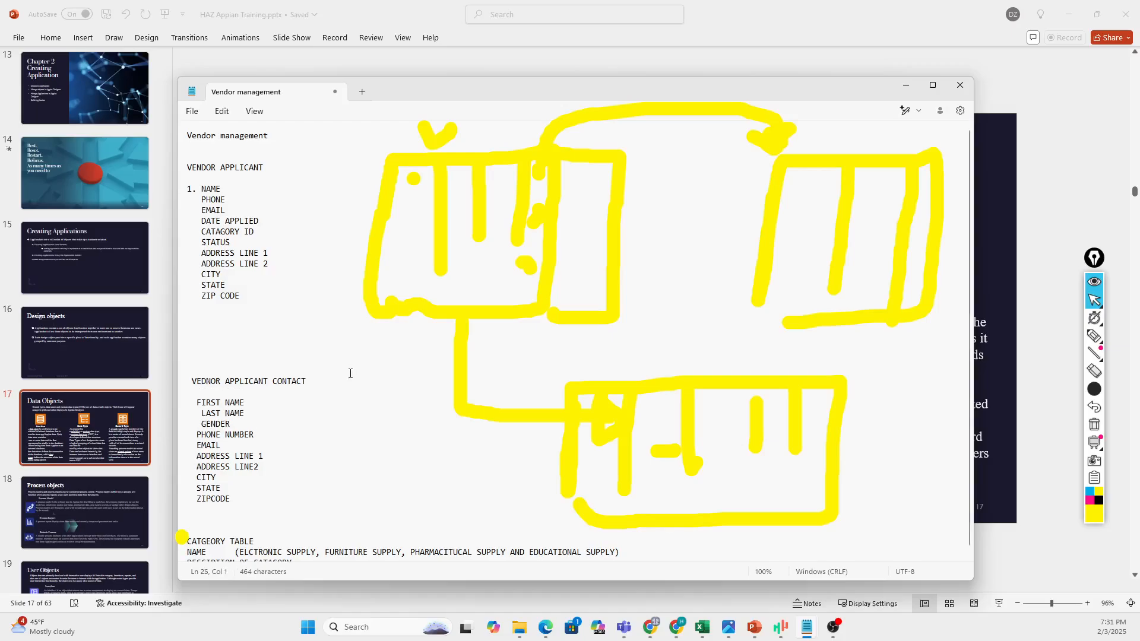
type("VENDOR ")
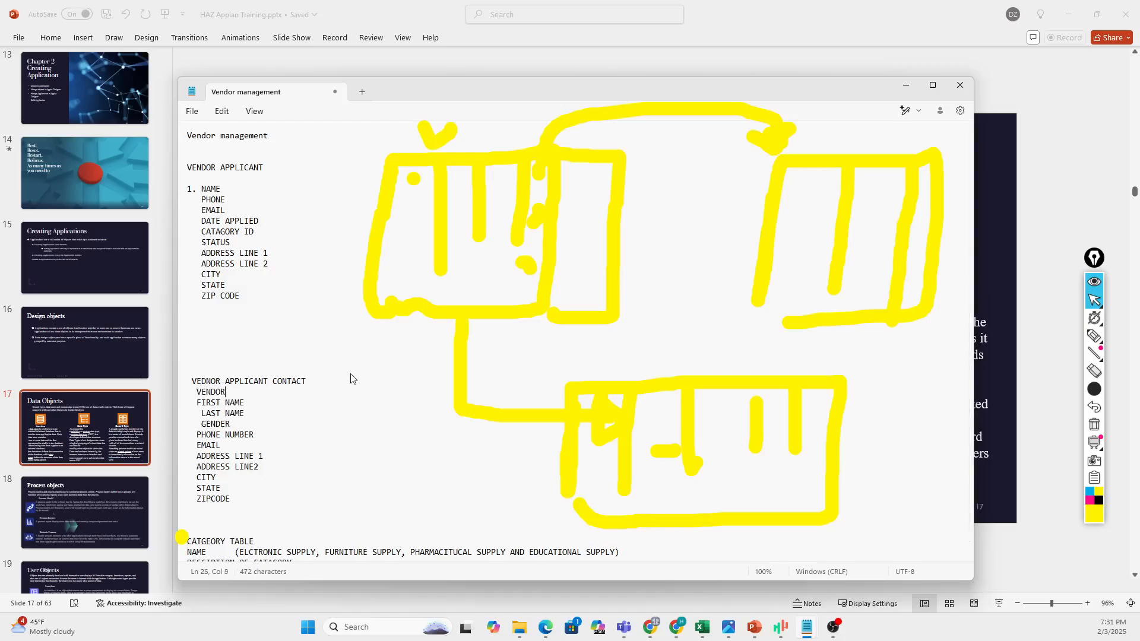
type("APPLICAT ID")
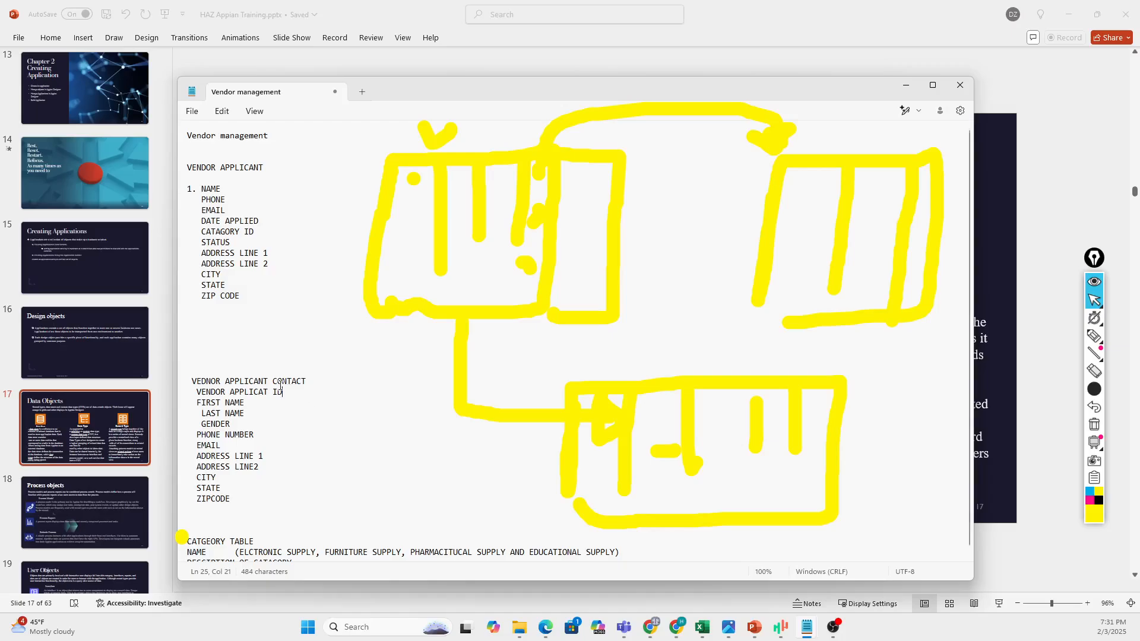
- Copy the VENDOR APPLICAT ID line to the blank line below the VENDOR APPLICANT heading
left_click_drag(284, 390, 188, 399)
key("ctrl+c")
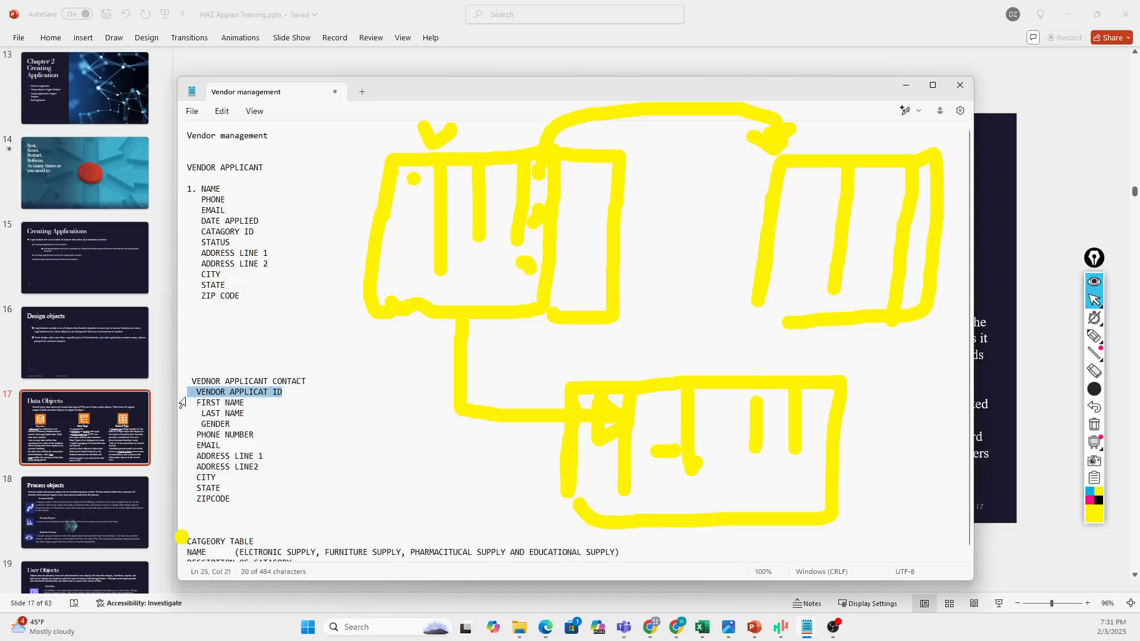
left_click(206, 188)
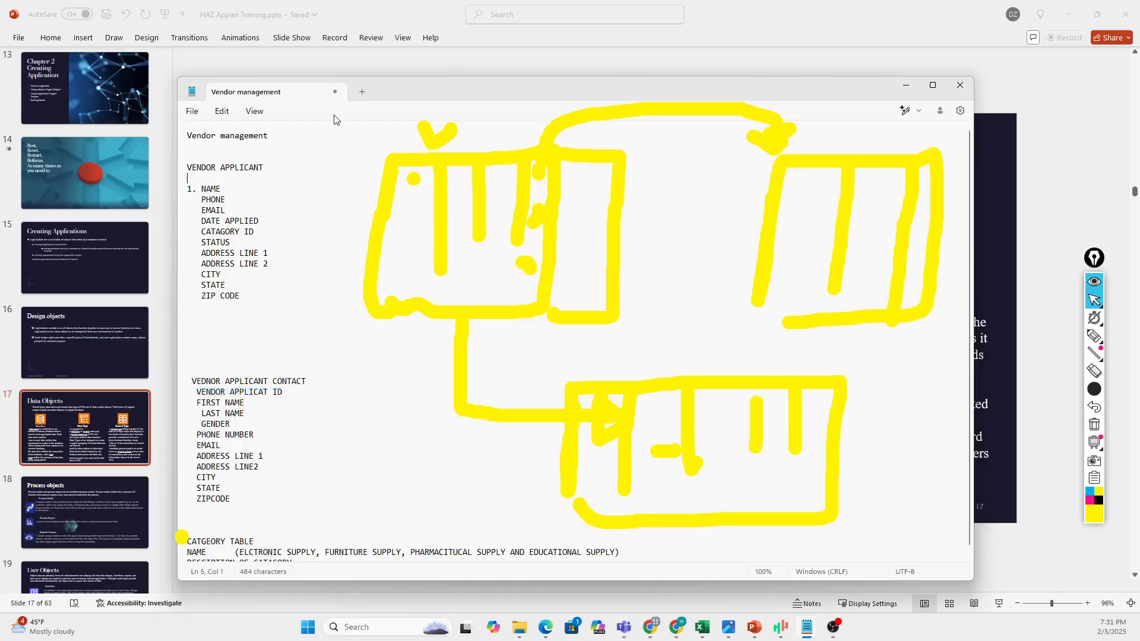
key("ctrl+v")
- Remove the "1." numbering in front of NAME in the vendor applicant list
left_click(200, 189)
key("BackSpace")
key("BackSpace")
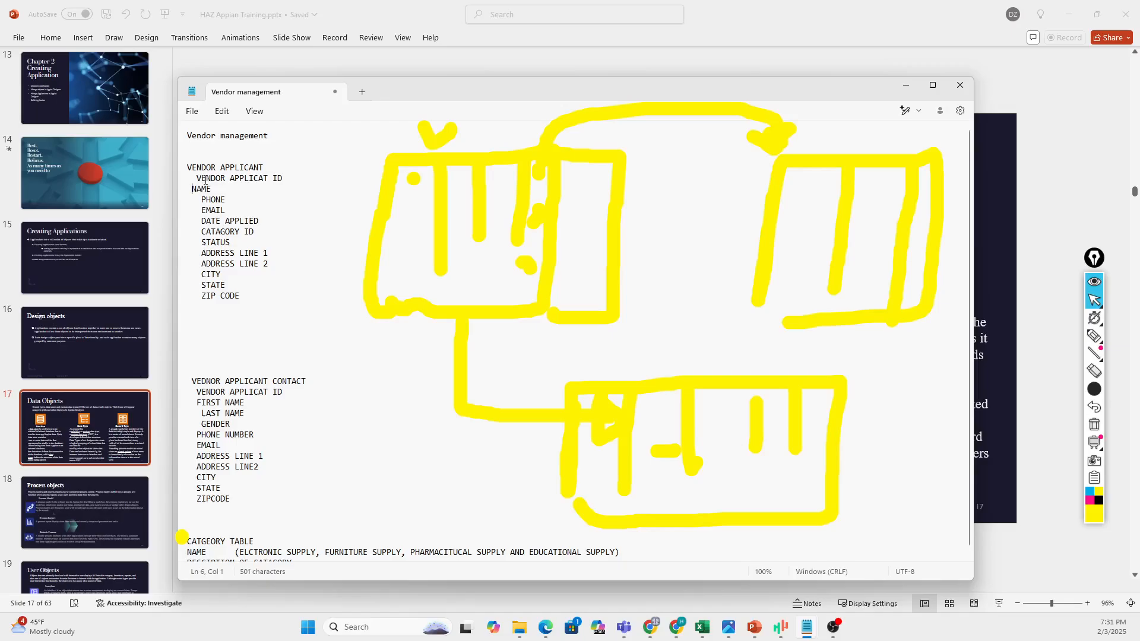
- Indent NAME to match the fields below it and put "***" in front of VENDOR APPLICAT ID in the vendor applicant list
left_click(197, 178)
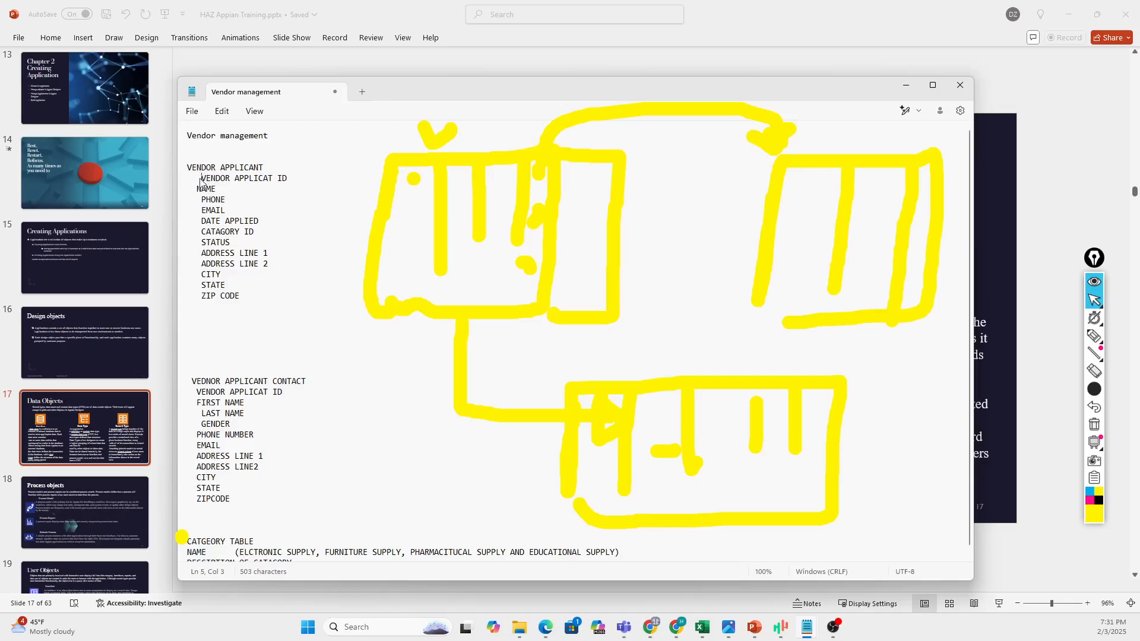
left_click(198, 178)
type("***")
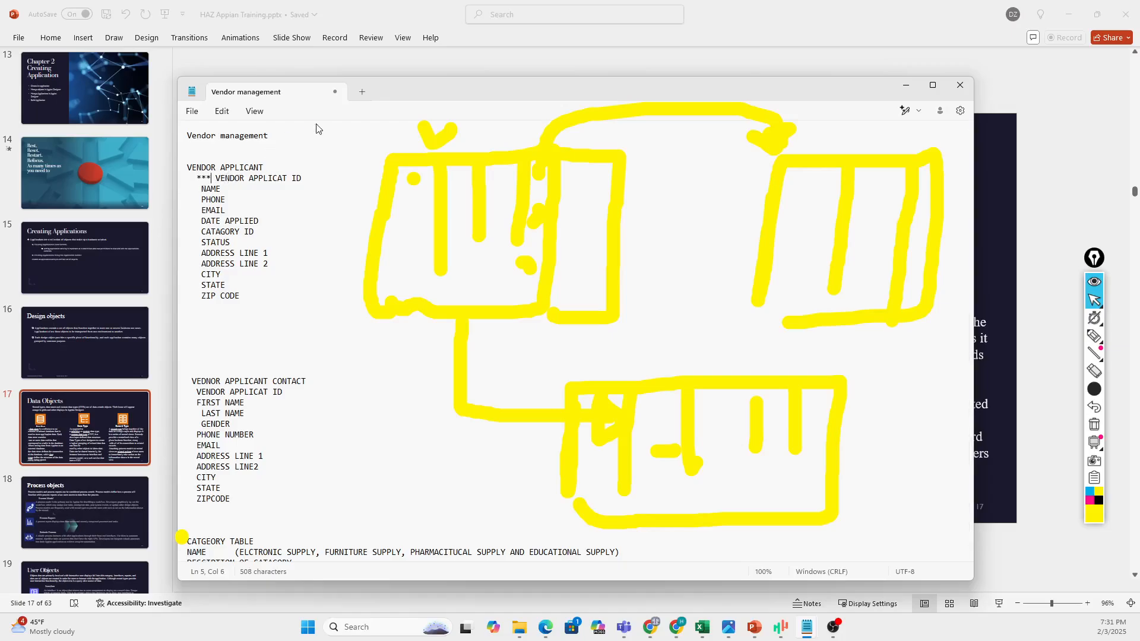
- Shorten the marker in front of VENDOR APPLICAT ID to "**" and highlight that line with the VENDOR APPLICANT heading
key("BackSpace")
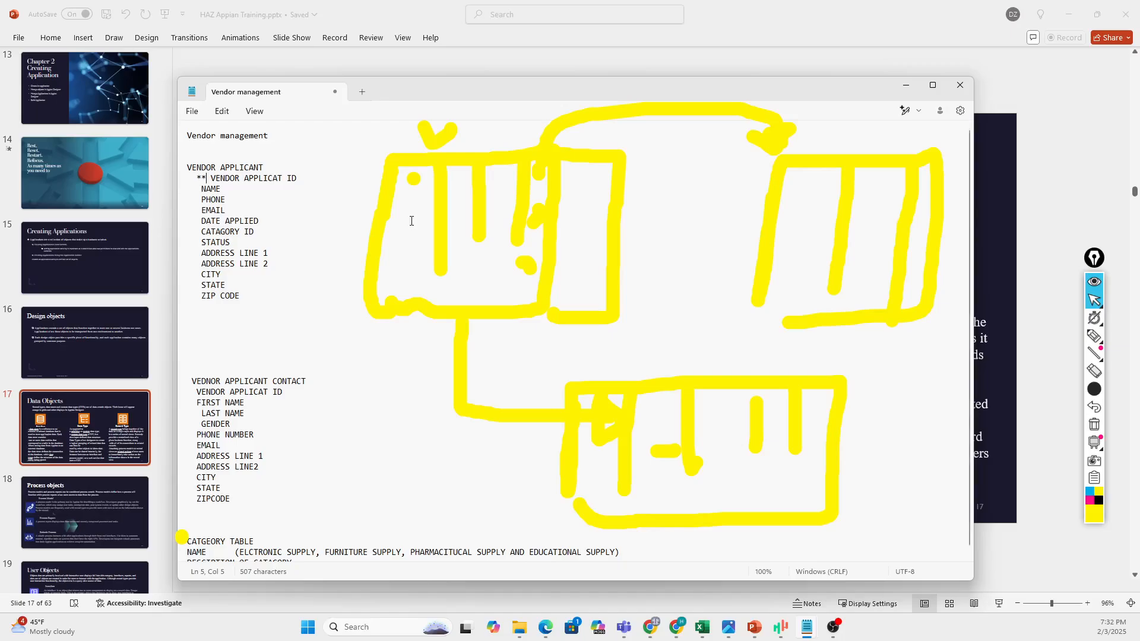
left_click_drag(295, 178, 188, 167)
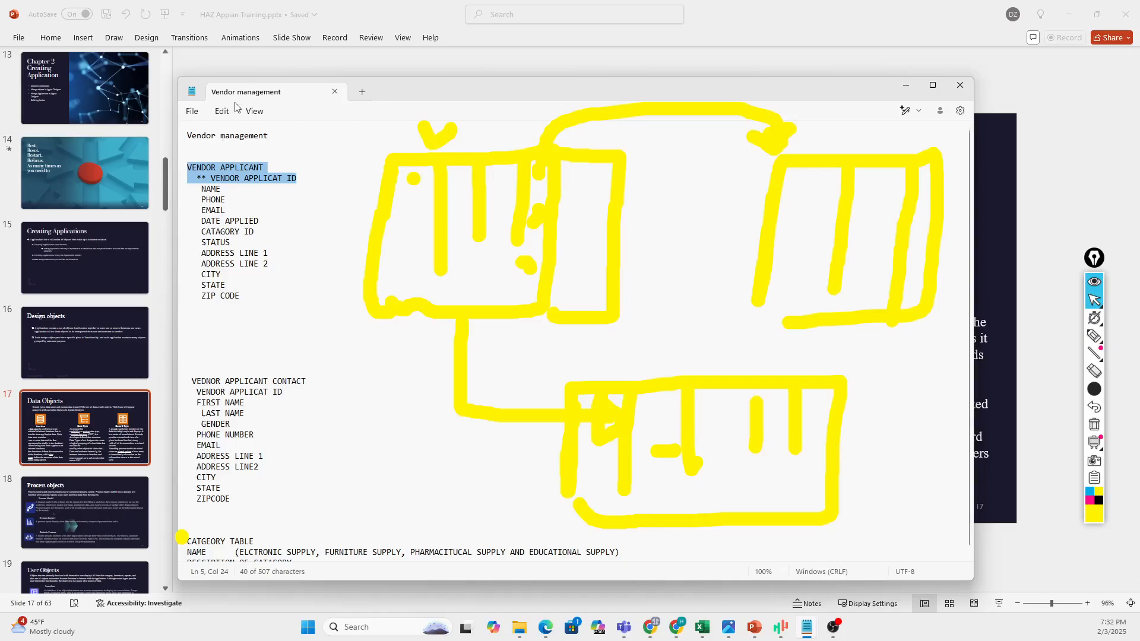
- Duplicate the VEDNOR APPLICANT CONTACT heading onto a new line directly below it
left_click(198, 393)
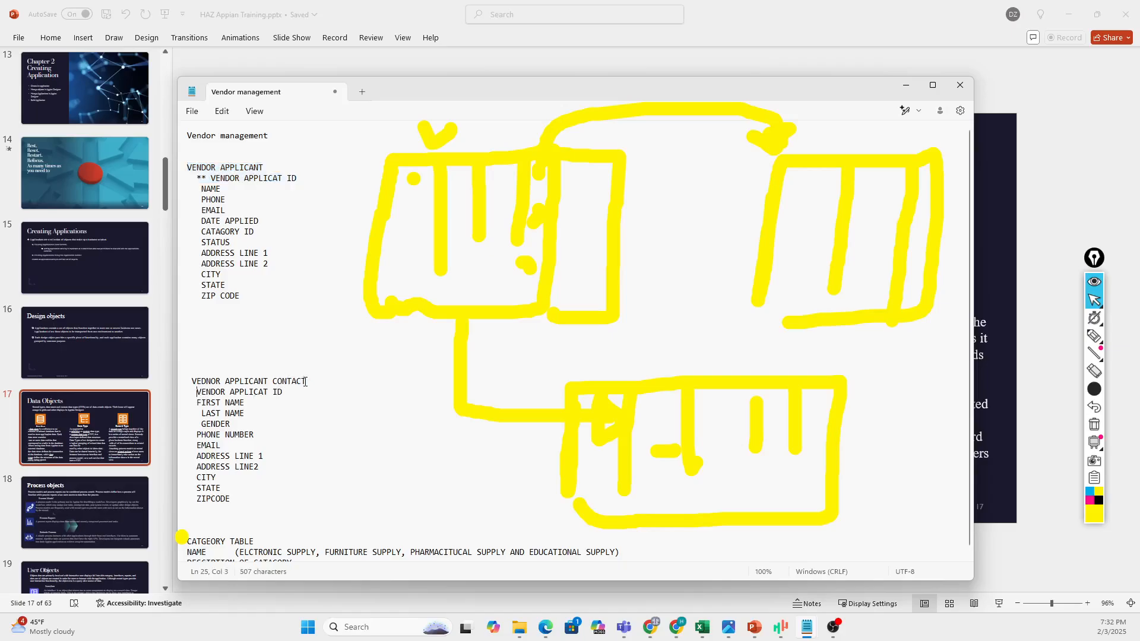
left_click(315, 383)
left_click_drag(309, 383, 194, 383)
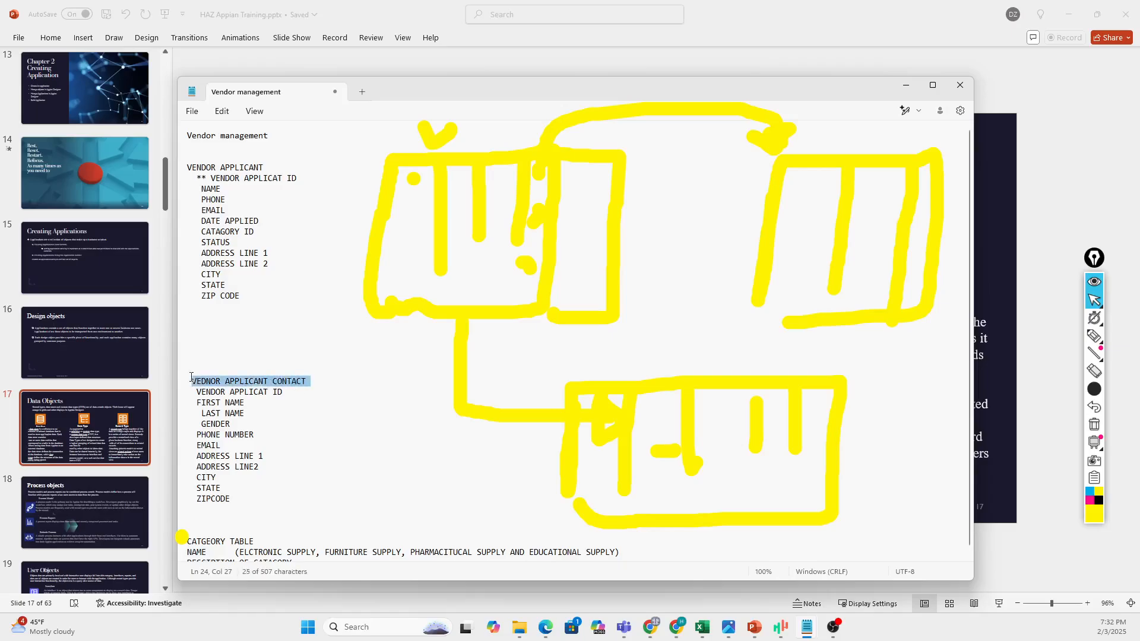
key("ctrl+c")
left_click(314, 383)
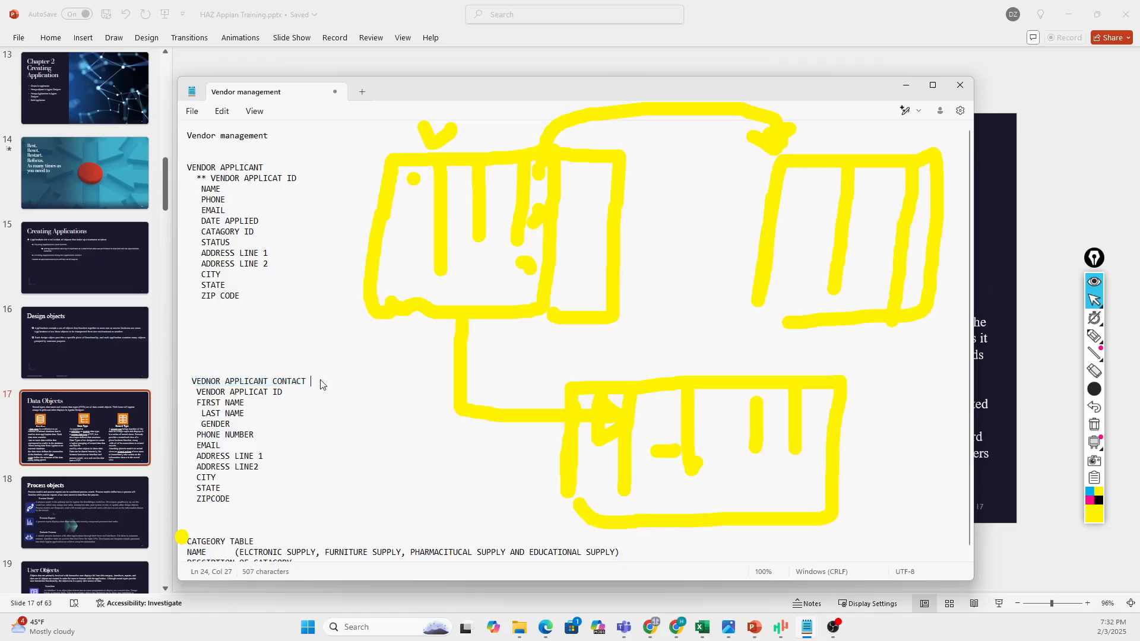
key("Return")
key("ctrl+v")
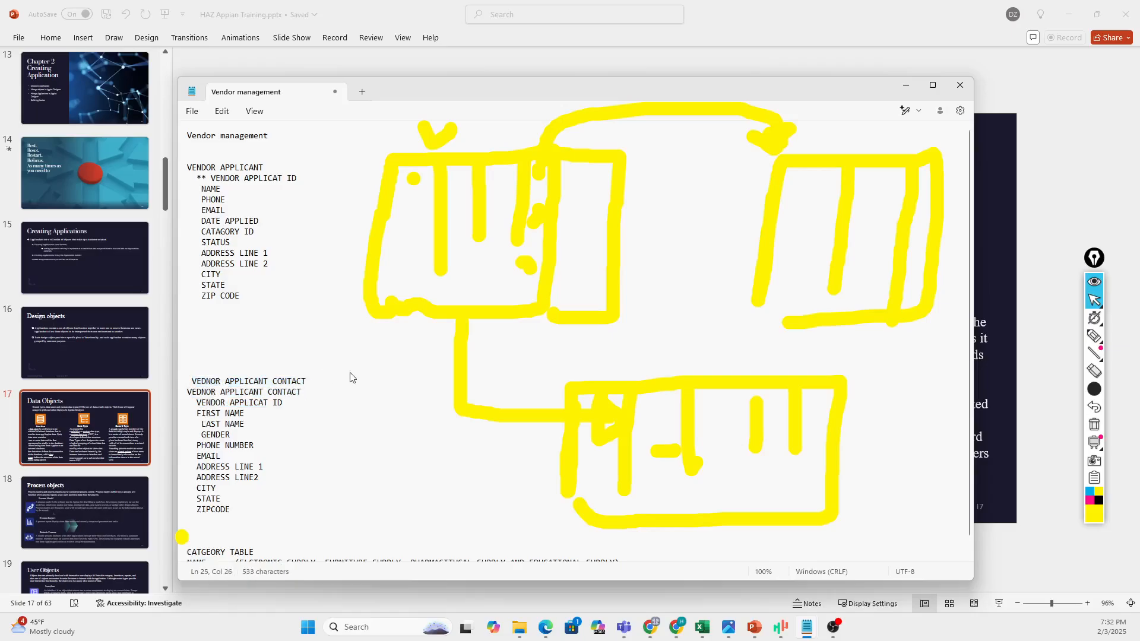
- Turn the duplicated heading into the field "*** VEDNOR APPLICANT CONTACT ID"
type("id")
key("BackSpace")
key("BackSpace")
type("ID")
left_click(184, 392)
key("Left")
type("***")
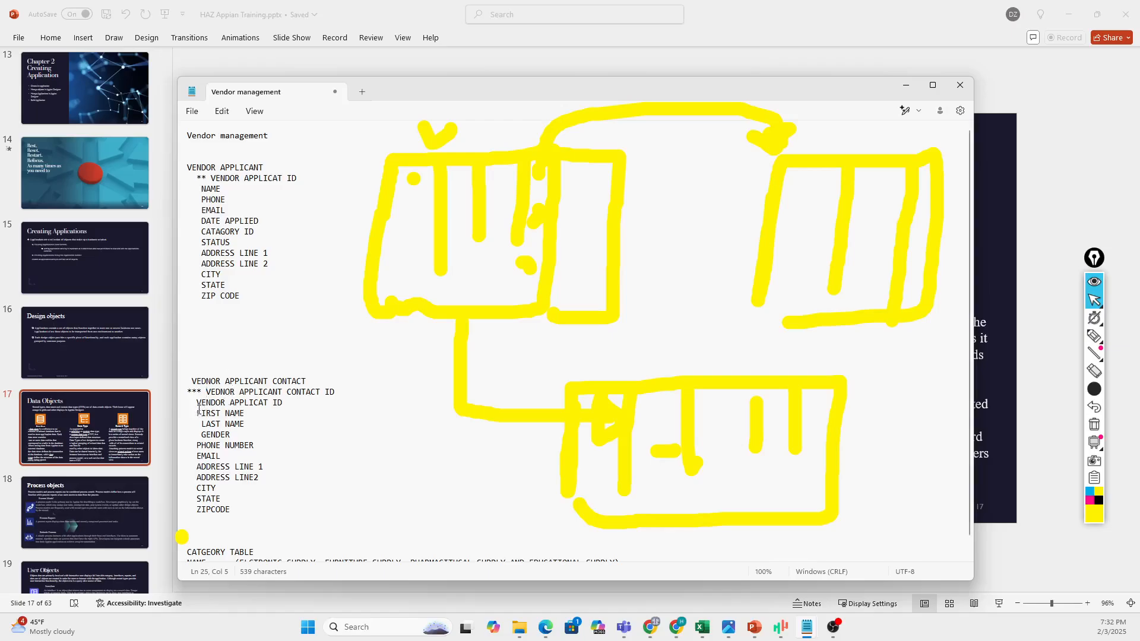
- Mark the foreign keys: append "**fk" to VENDOR APPLICAT ID in the contact list and "** fk" to CATAGORY ID in the applicant list
left_click(294, 404)
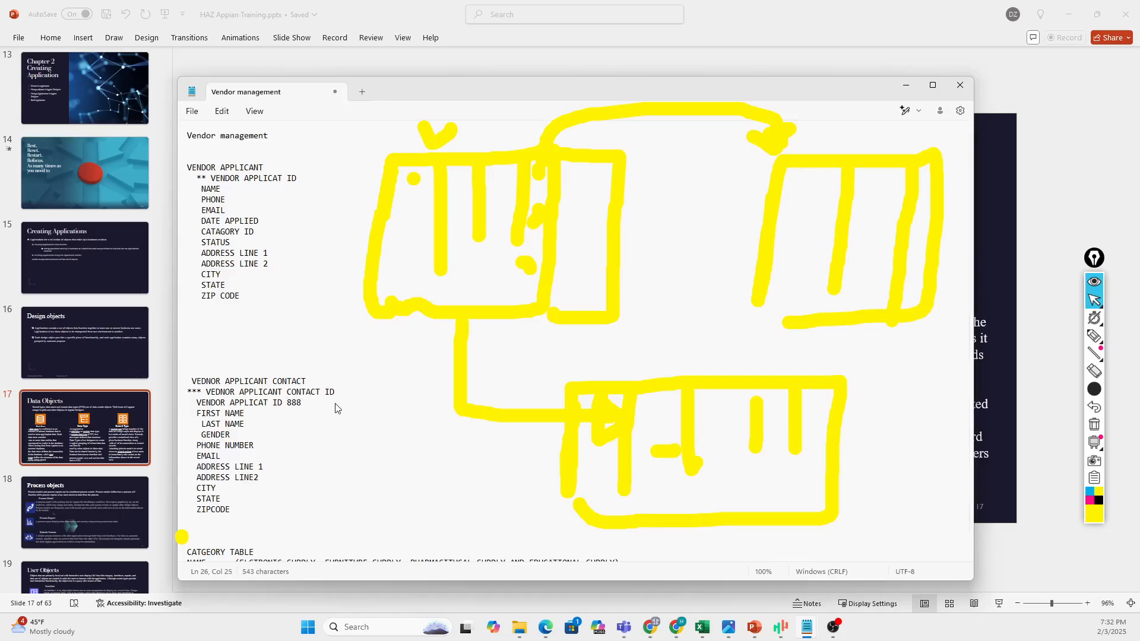
type("**fk")
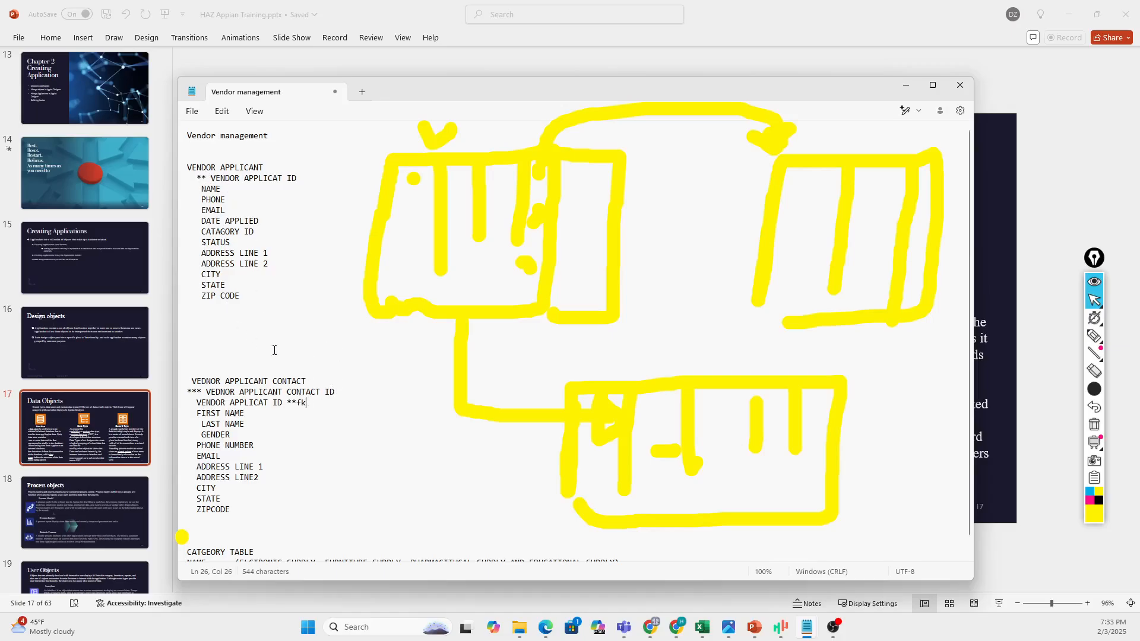
scroll(311, 243, "down", 1)
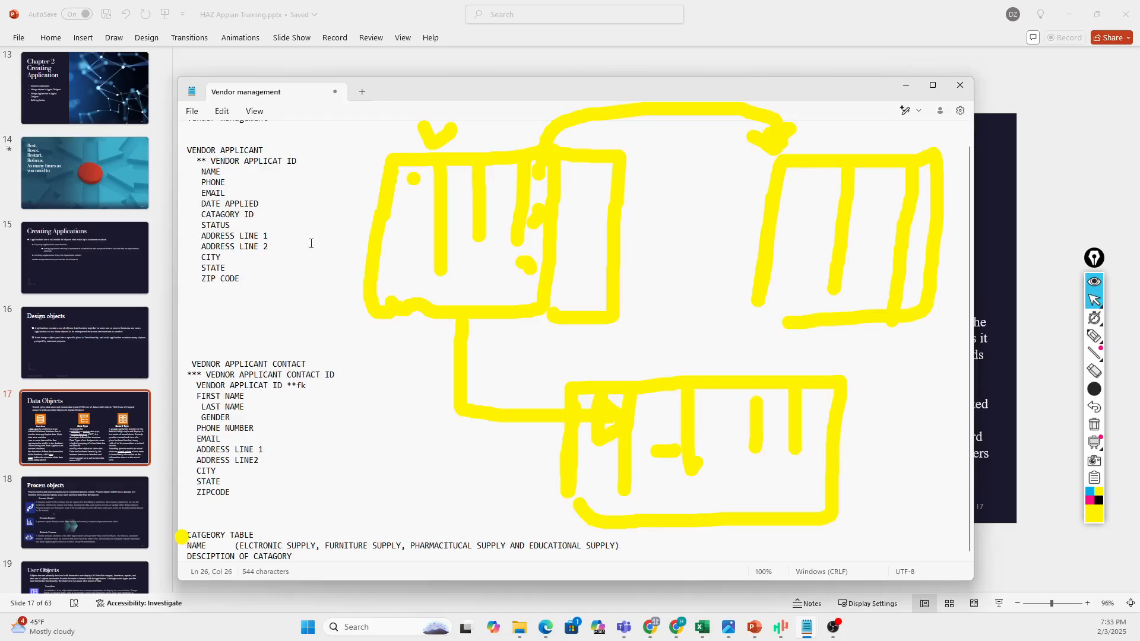
left_click(256, 214)
type("** fk")
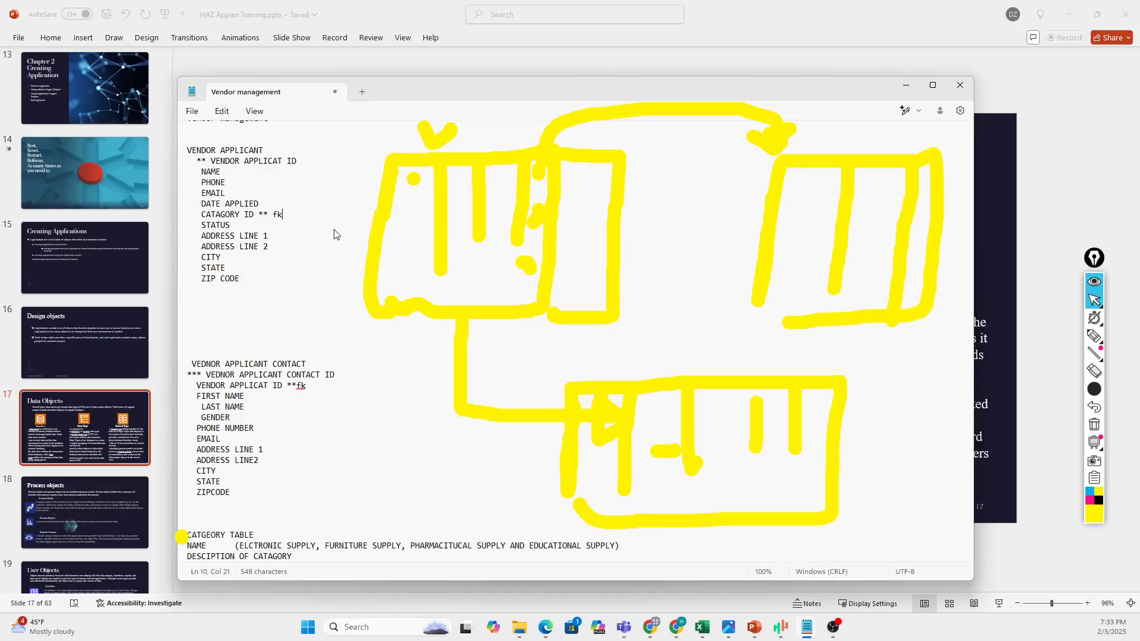
- Add the field "cCATGORY ID" on a new line directly below the CATGEORY TABLE heading
left_click(214, 549)
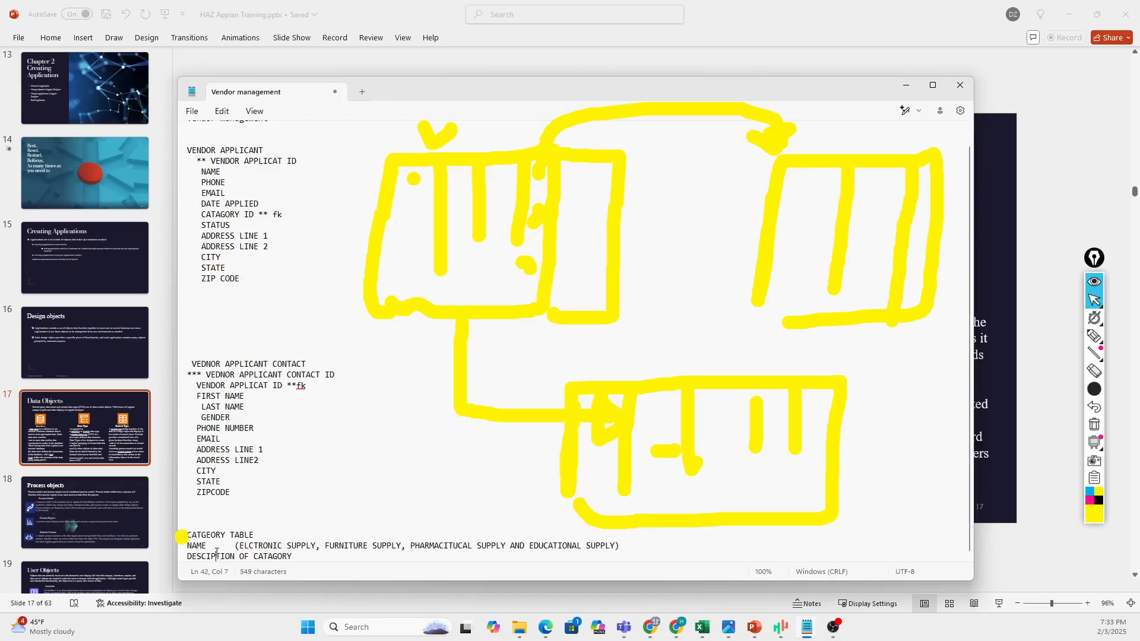
left_click(255, 536)
key("Return")
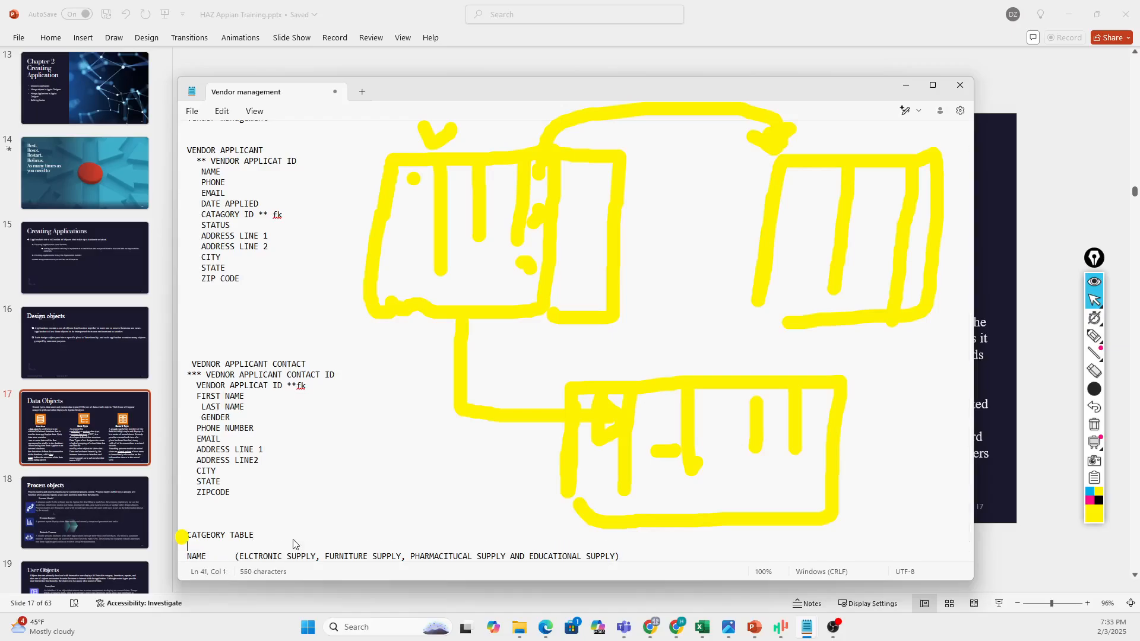
type("cCATGORY ID")
key("BackSpace")
key("BackSpace")
type("ID")
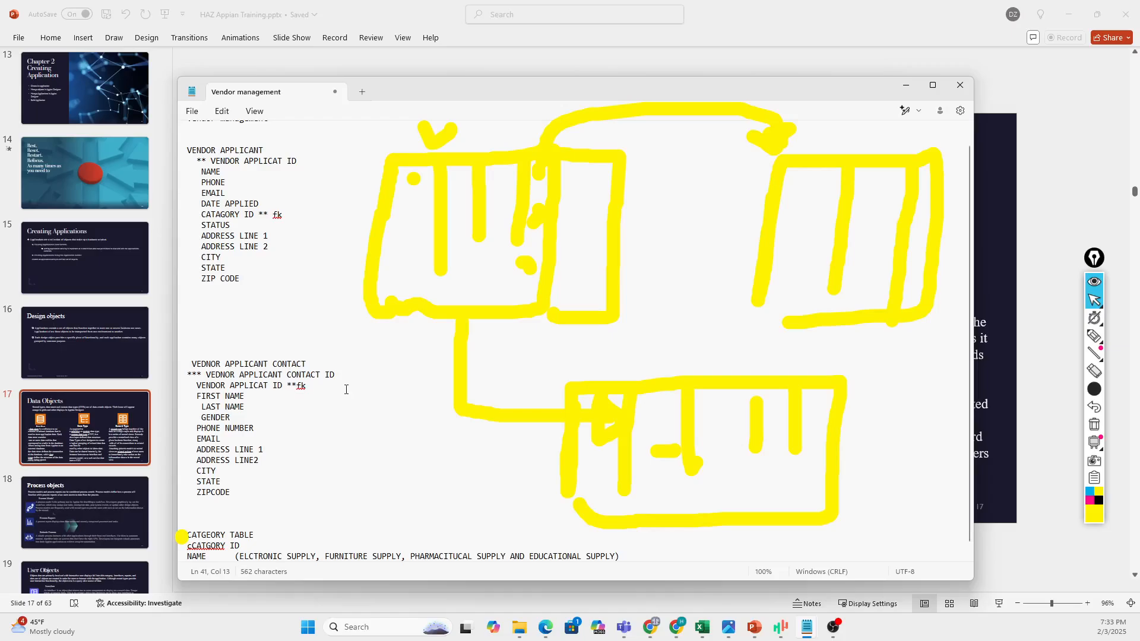
- Add the fields CREATED BY and CREATED DATE below ZIP CODE in the vendor applicant list
scroll(281, 235, "up", 1)
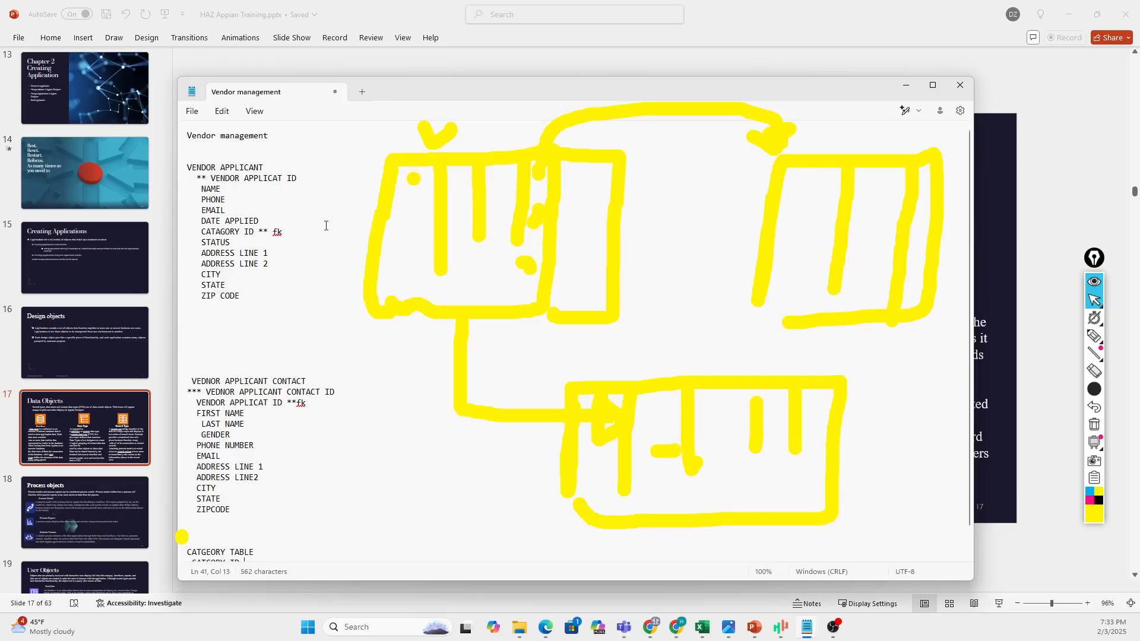
scroll(257, 430, "down", 1)
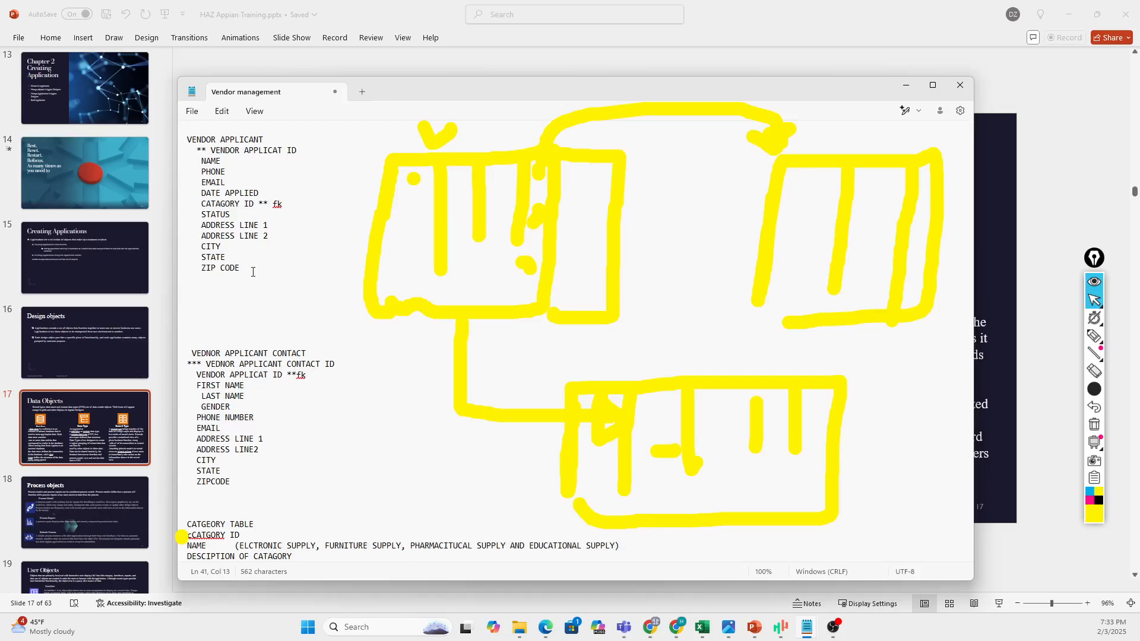
left_click(250, 265)
key("Return")
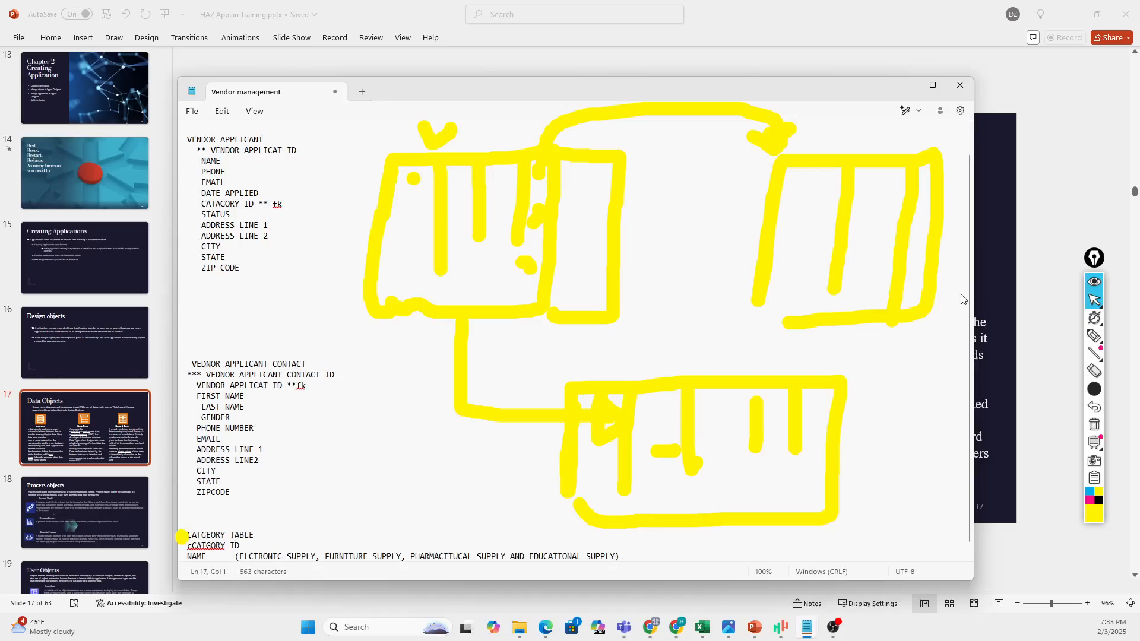
type("CREATED")
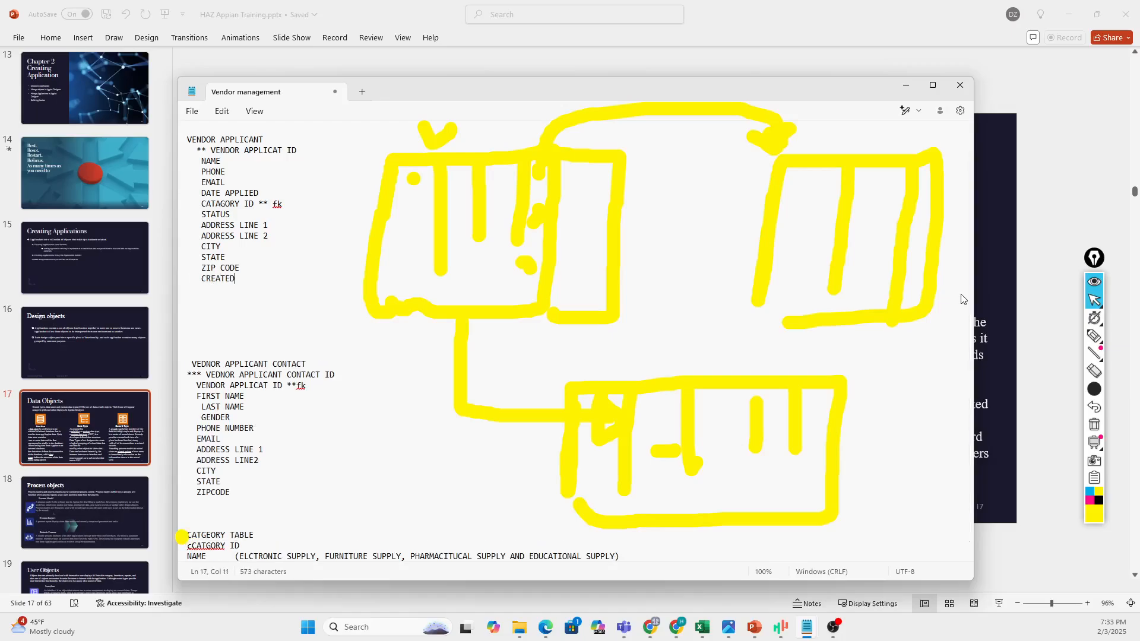
type(" BY")
key("Return")
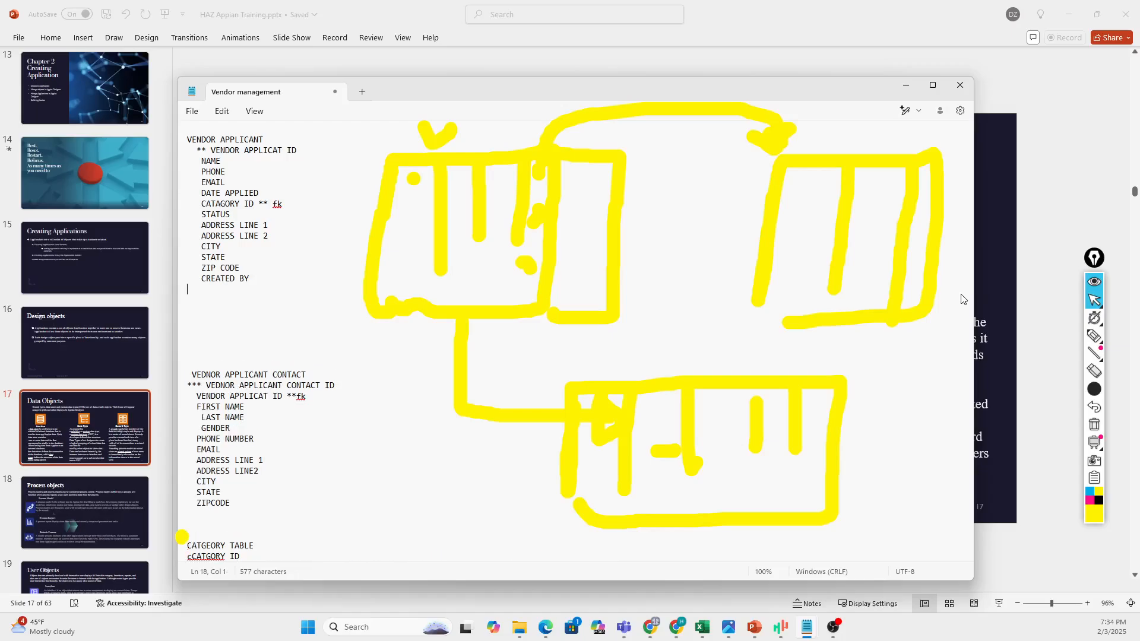
type("CREATED DATE")
key("Return")
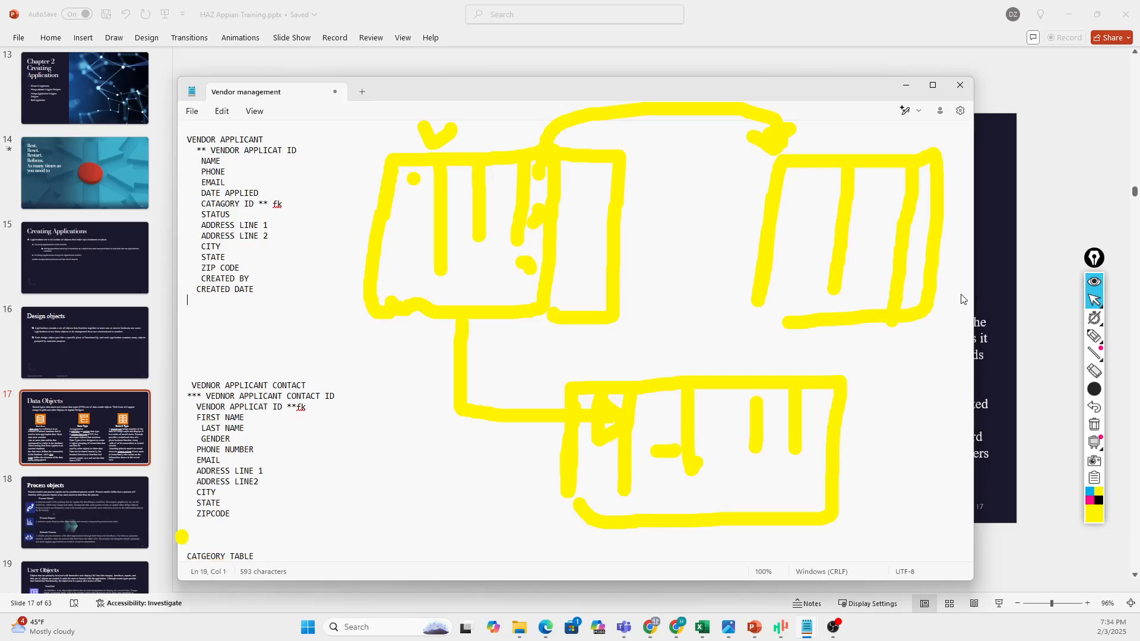
- Add MODIFIED BY, MODIFIED DATE and IS ACTIVE below CREATED DATE in the applicant list, indented to match it
type("MODIFIED BY")
key("Return")
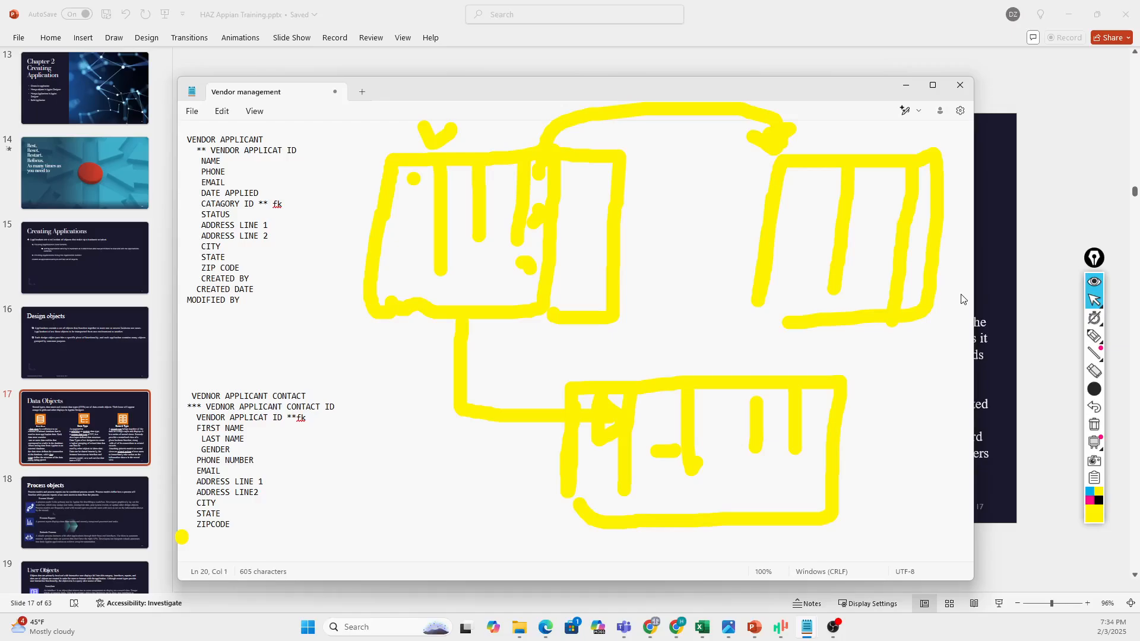
type("MODIFIED DATE")
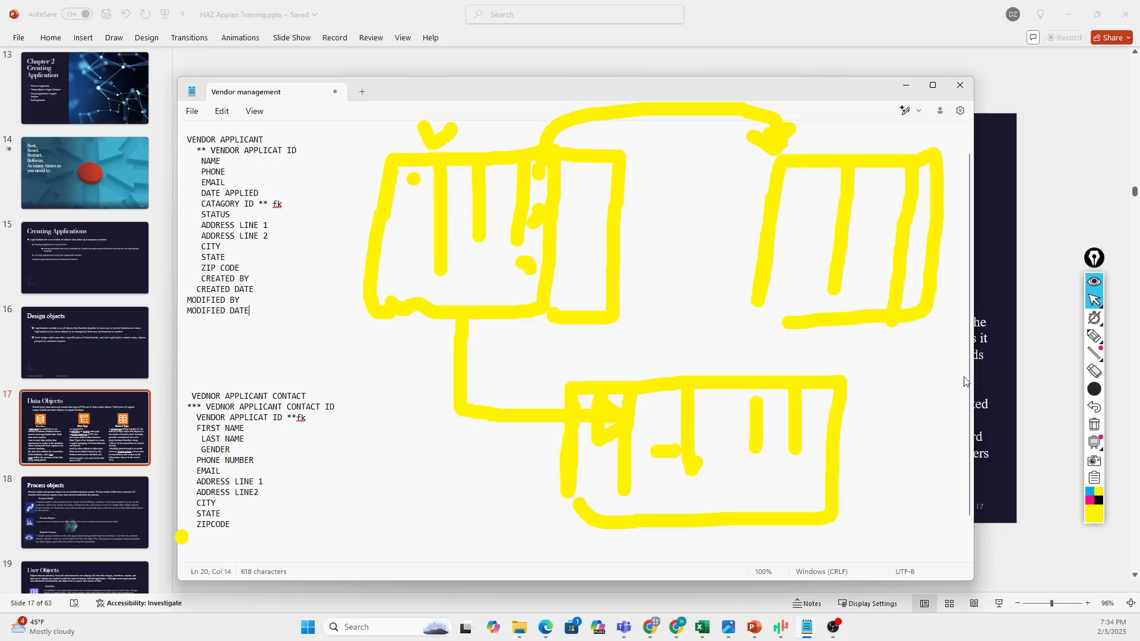
left_click(181, 300)
left_click(189, 310)
key("End")
key("Return")
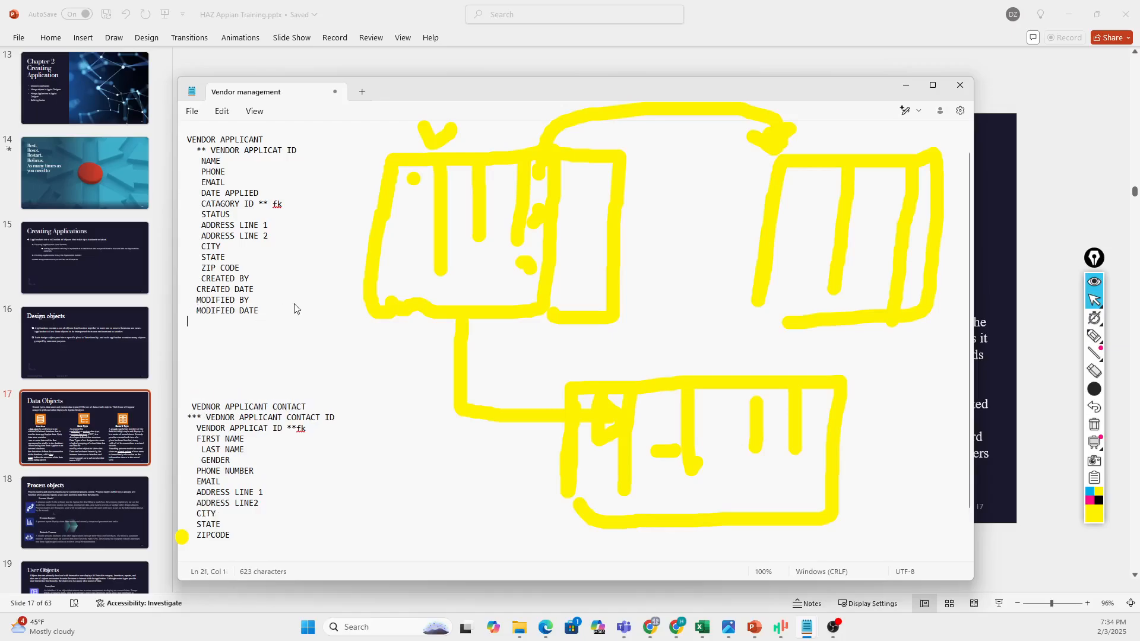
type("IS ACTIVE")
- Copy the five fields from CREATED BY to IS ACTIVE to below ZIPCODE in the applicant contact list
left_click_drag(200, 278, 248, 329)
key("ctrl+c")
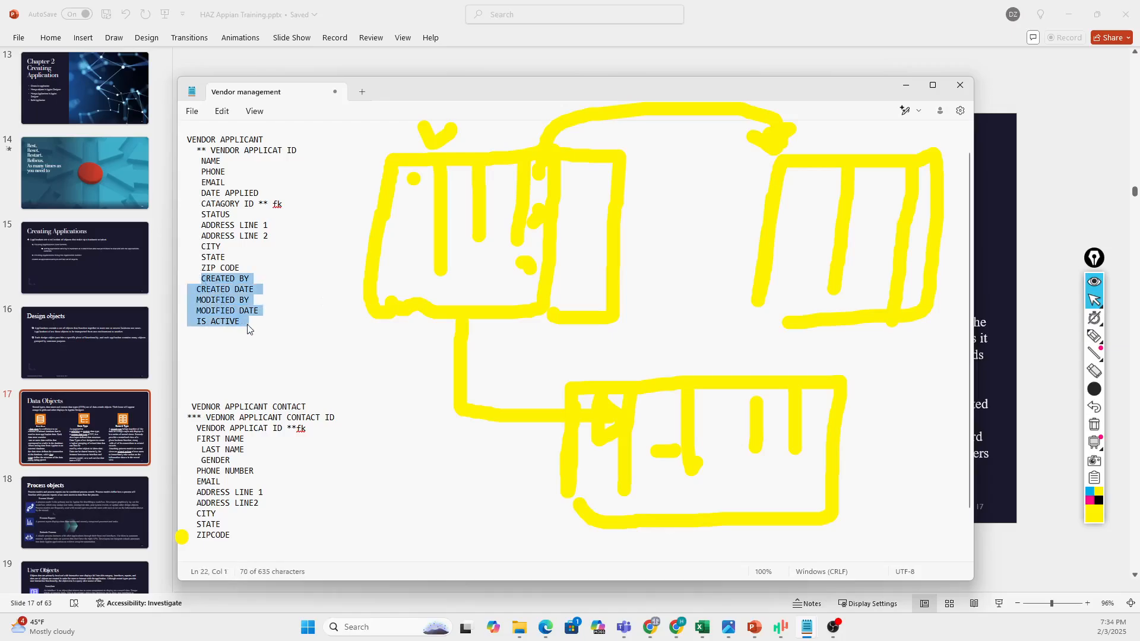
scroll(279, 415, "down", 2)
left_click(293, 489)
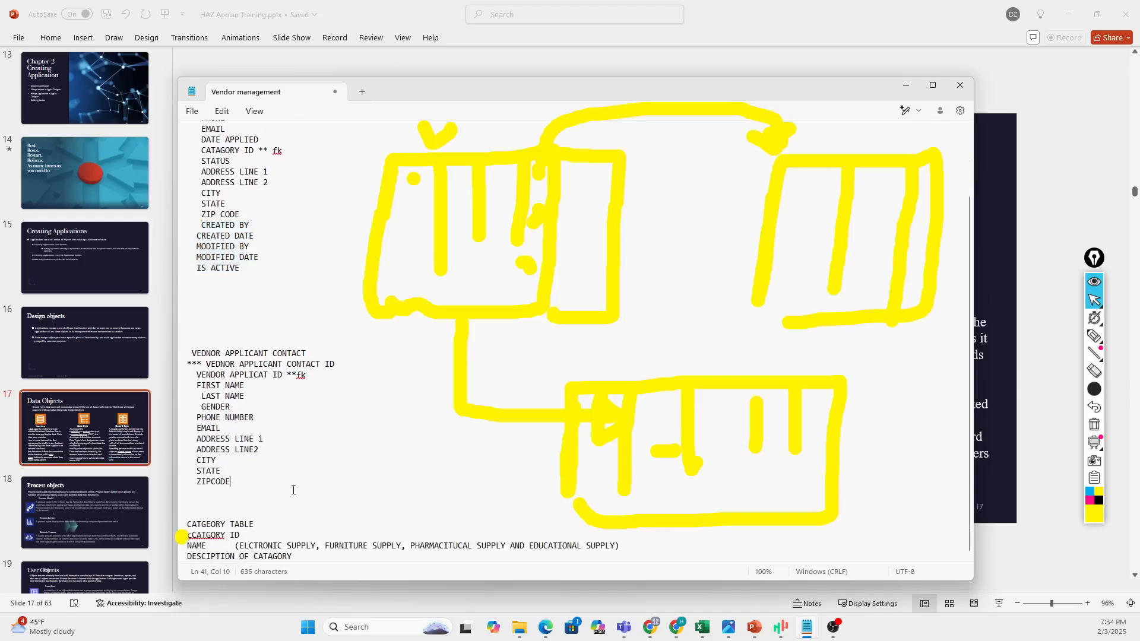
key("Return")
key("ctrl+v")
- Paste the same CREATED BY to IS ACTIVE fields below DESCIPTION OF CATAGORY in the category table
scroll(308, 469, "down", 2)
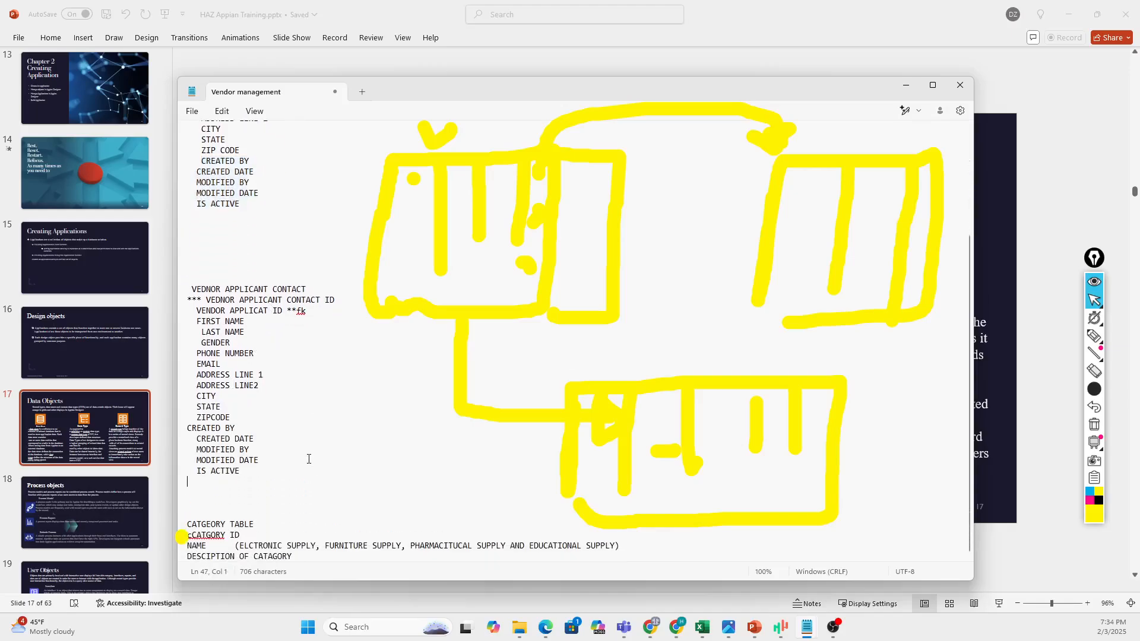
left_click(306, 556)
key("Return")
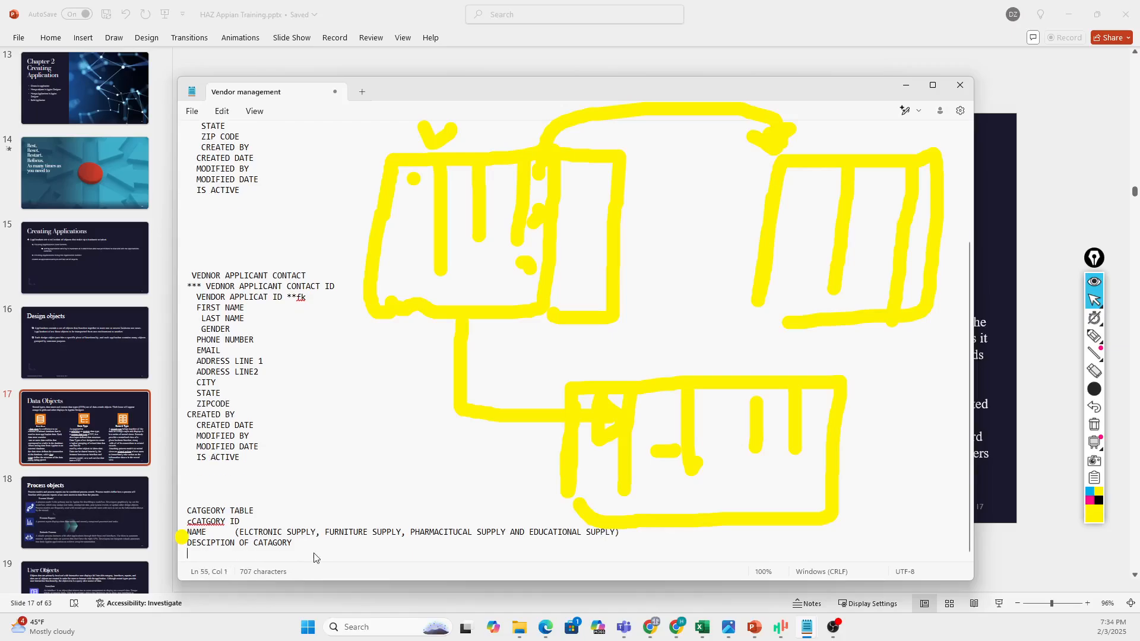
key("ctrl+v")
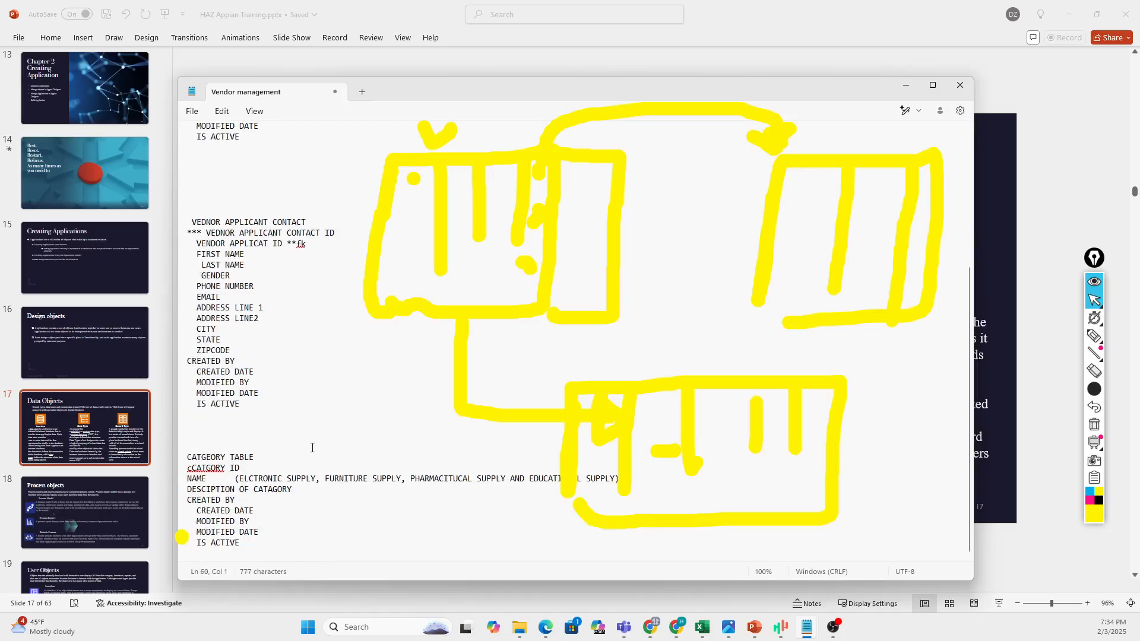
- Change the STATUS field in the vendor applicant list to "STATUS ID"
scroll(338, 449, "up", 6)
scroll(335, 401, "up", 1)
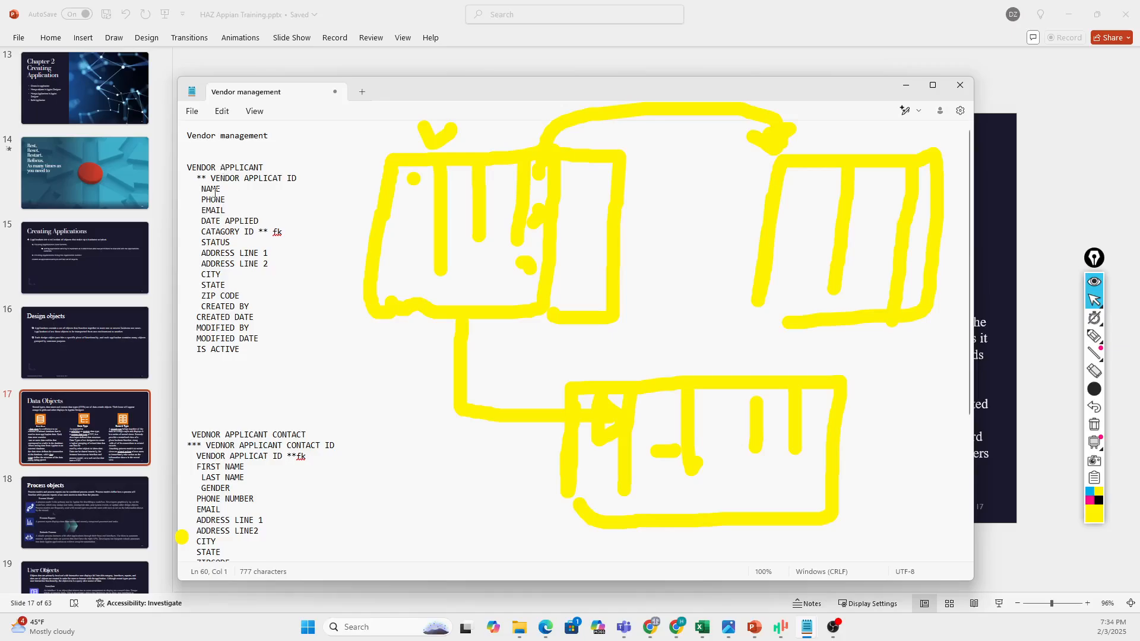
scroll(253, 346, "down", 3)
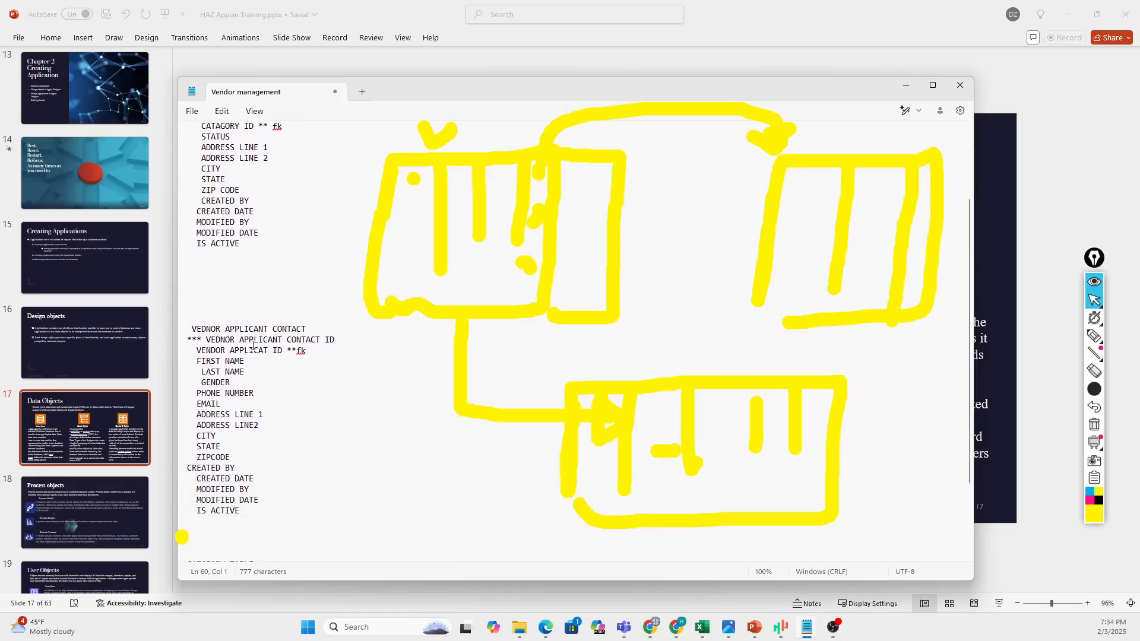
scroll(253, 345, "down", 3)
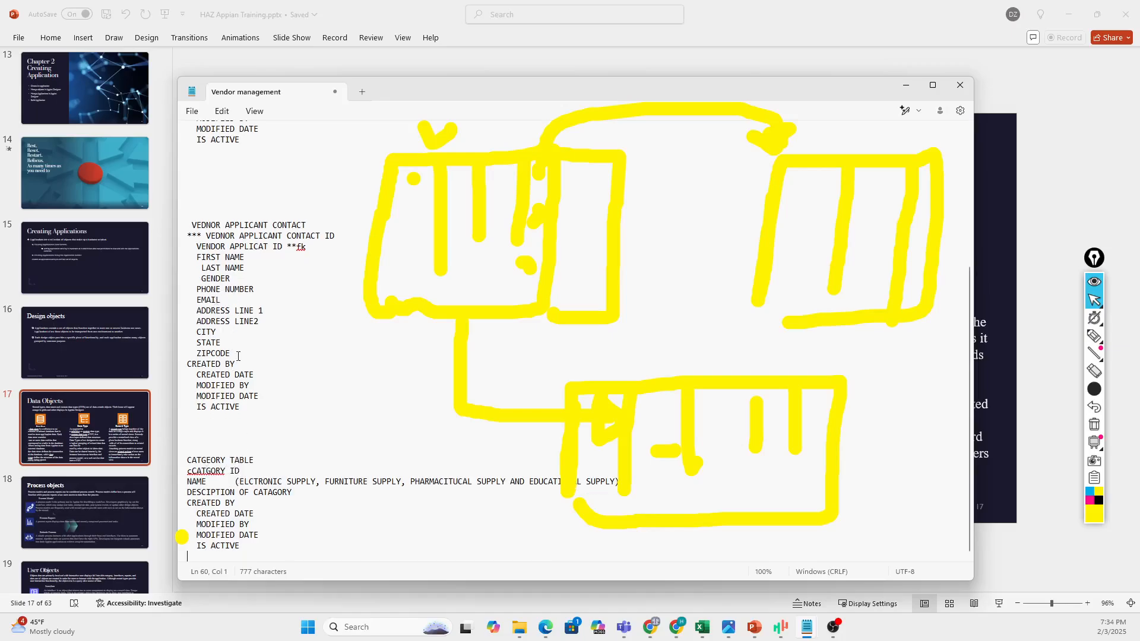
scroll(238, 356, "up", 3)
scroll(277, 322, "up", 1)
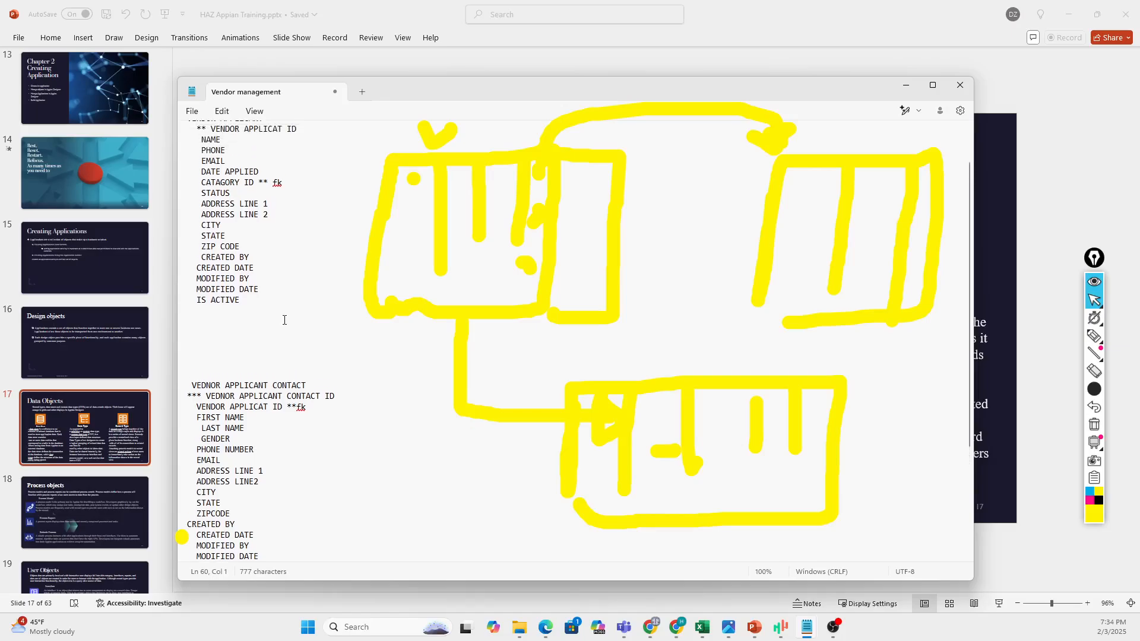
left_click(244, 193)
type("i")
type("ID")
- Copy the whole category table block, heading through IS ACTIVE, and paste it a few lines below the original
scroll(215, 442, "down", 5)
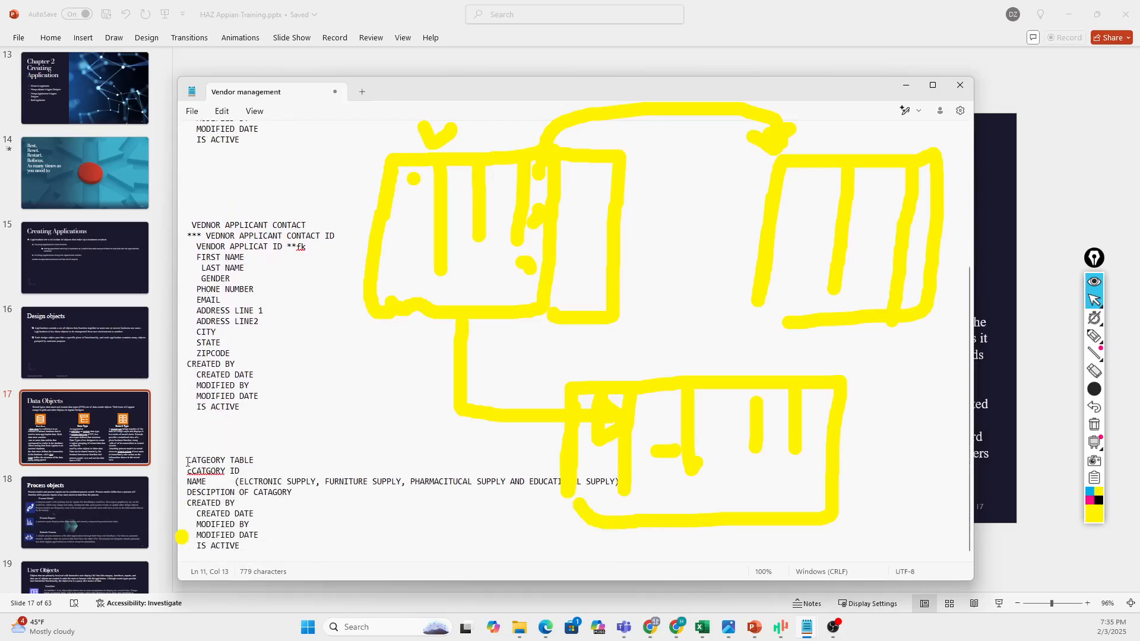
left_click_drag(188, 462, 265, 539)
key("ctrl+c")
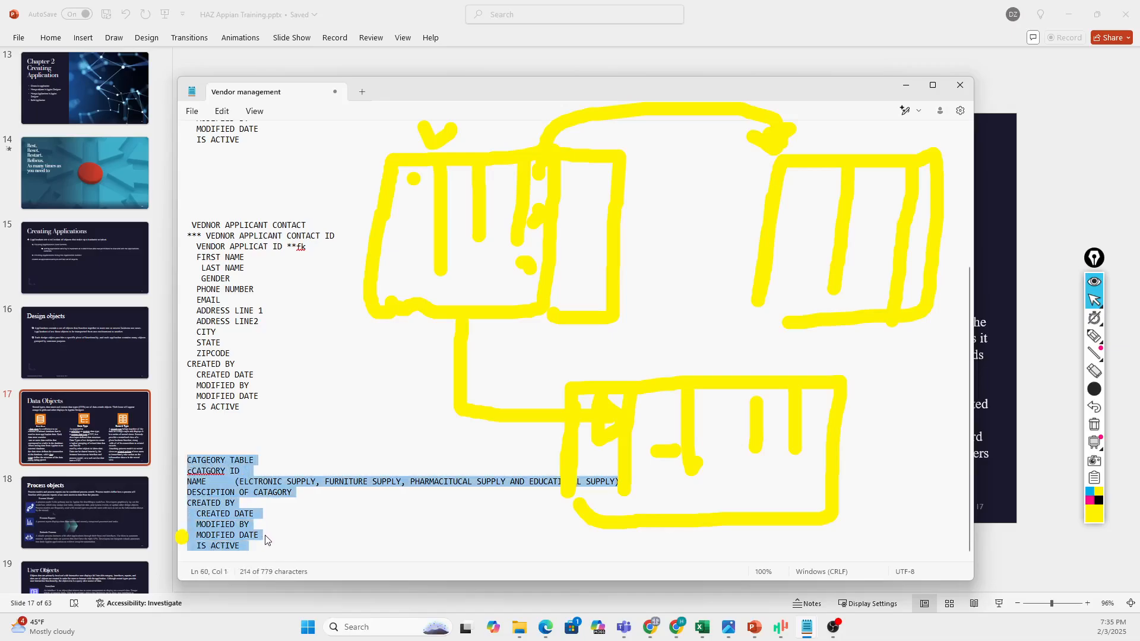
left_click(260, 549)
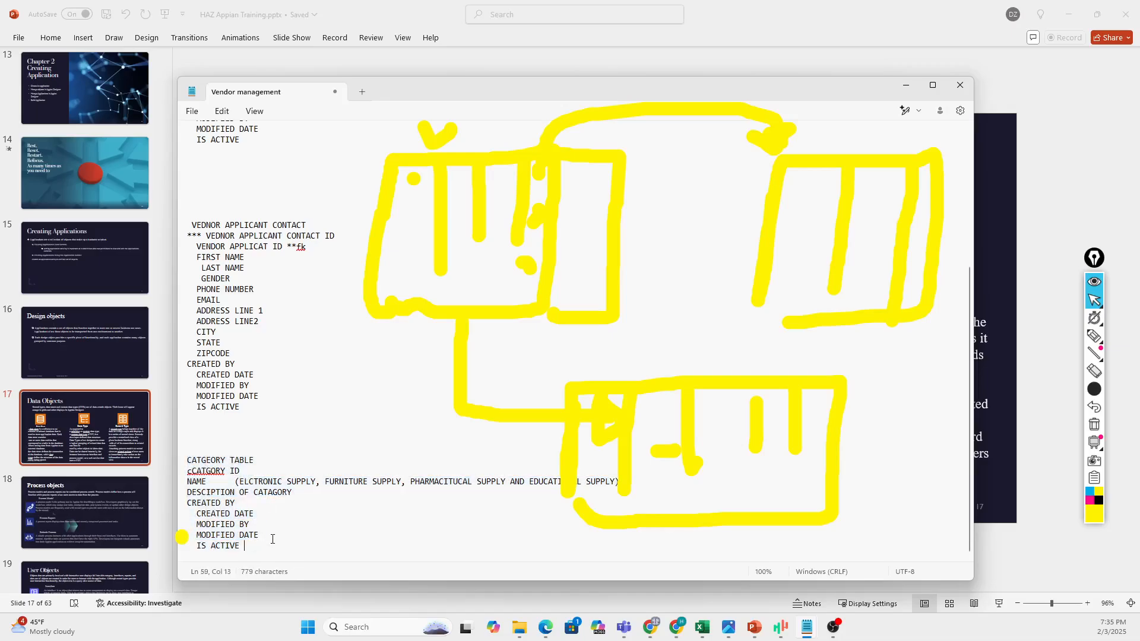
key("Return")
key("Return")
key("Return")
key("ctrl+v")
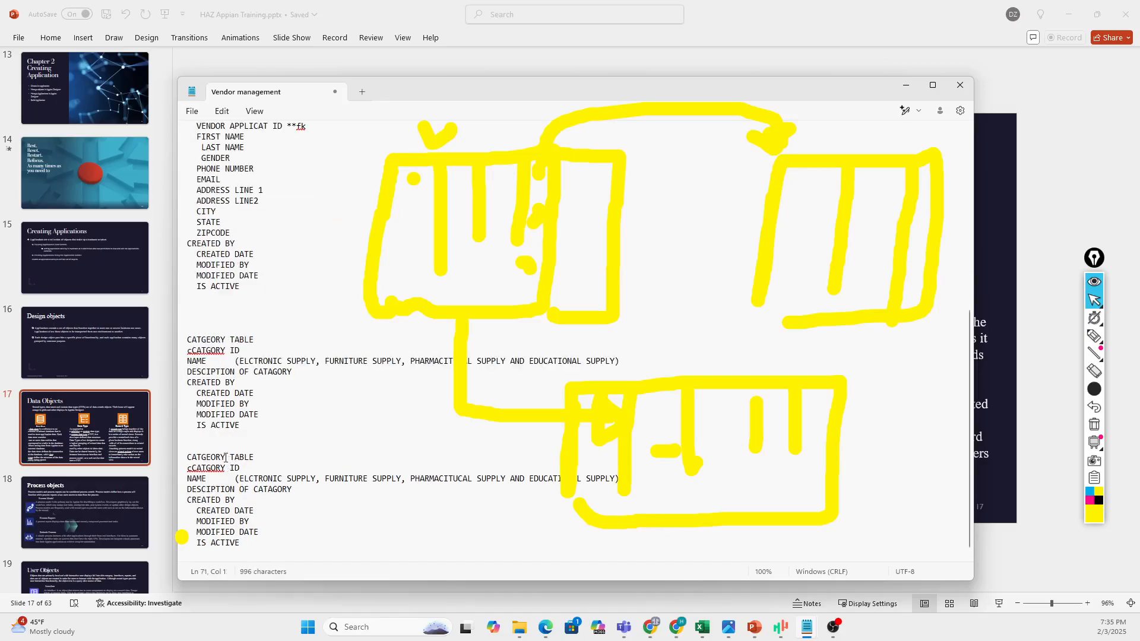
- Change the heading of the pasted table copy to "STATUS TABLE"
left_click_drag(226, 458, 193, 460)
key("BackSpace")
key("BackSpace")
type("STATE")
key("BackSpace")
type("US")
- In the status table, replace the NAME examples with "PENDING, REJECTED AND APPROVED" and change the ID field to "STATUS ID"
left_click_drag(239, 478, 617, 478)
type("PENDING, ")
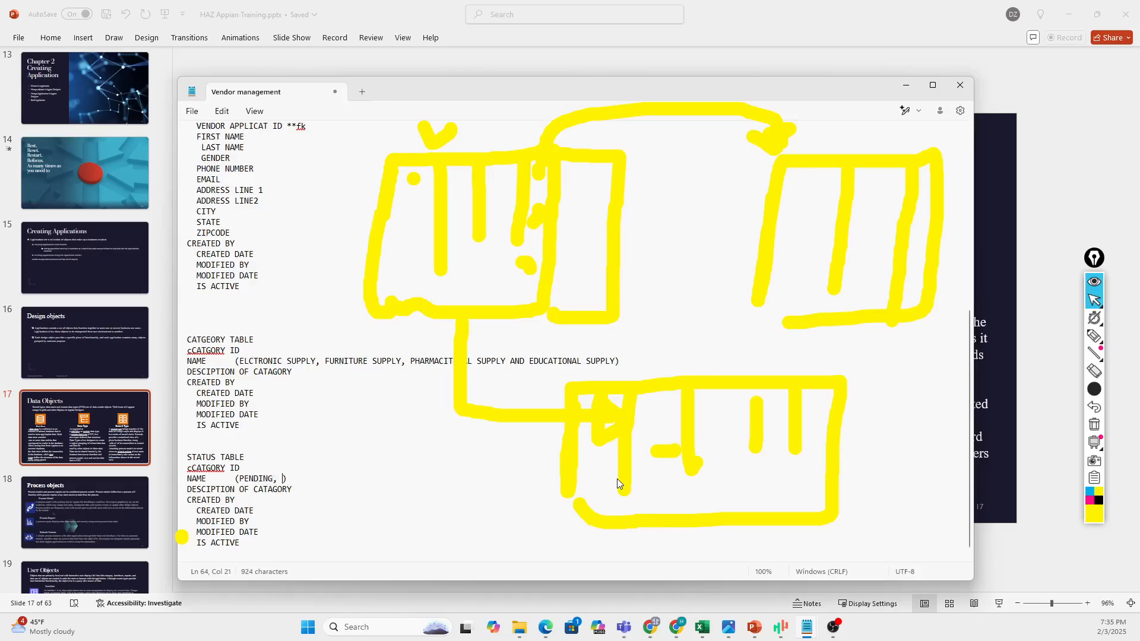
type("REJECTED AND APPROVED")
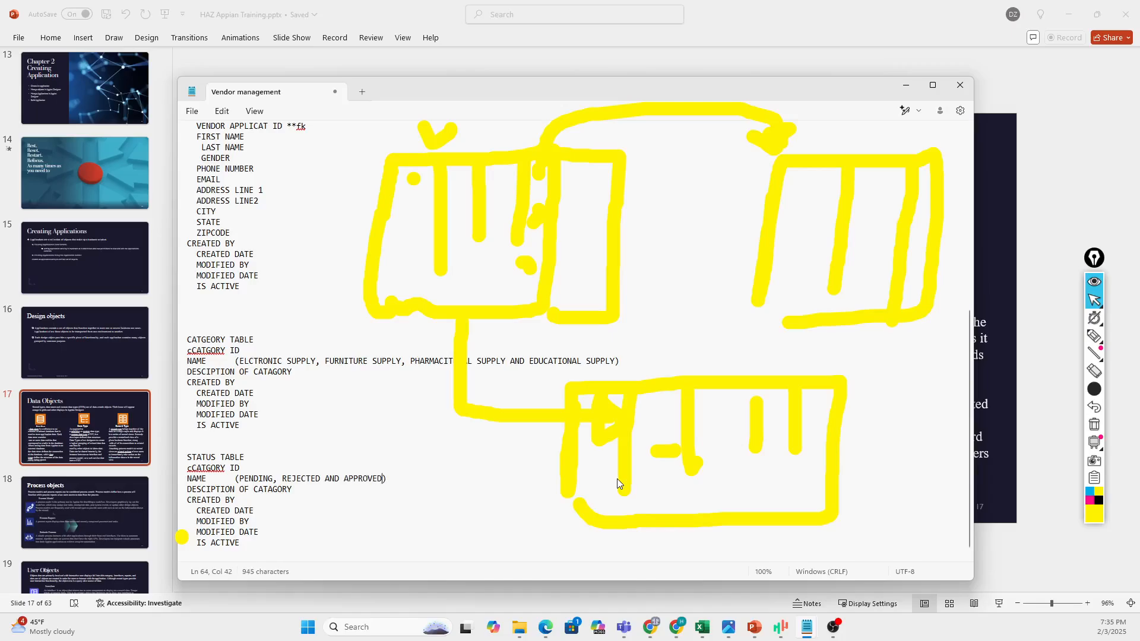
left_click_drag(227, 469, 187, 469)
type("STATUS")
- Mark STATUS ID in the vendor applicant list as a foreign key by adding "** FK"
scroll(259, 421, "up", 3)
scroll(260, 422, "up", 7)
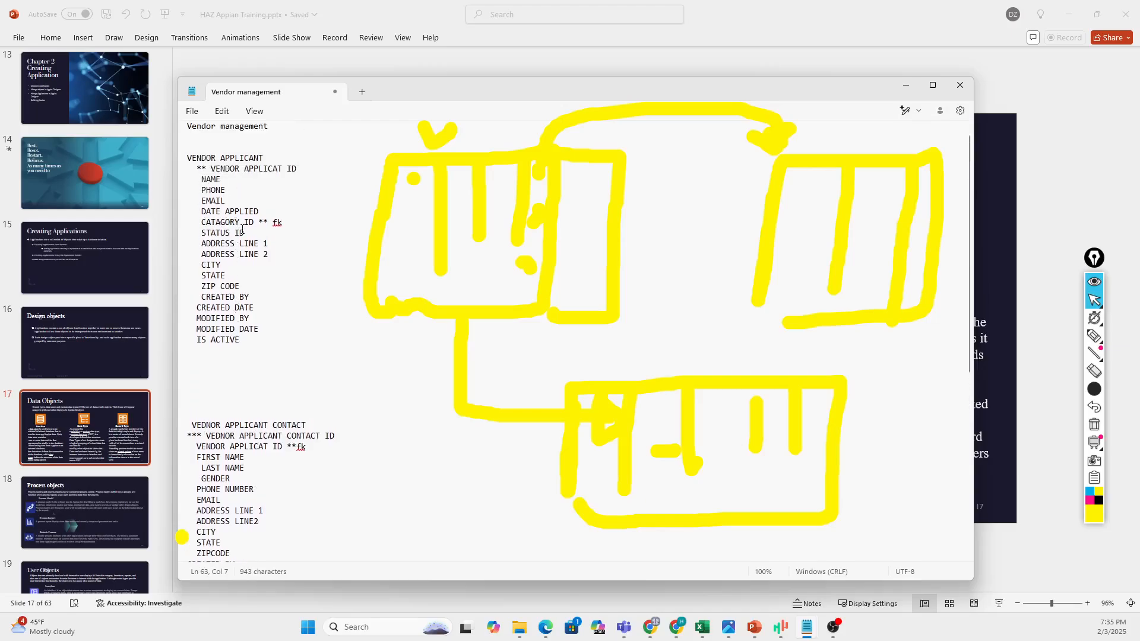
left_click(258, 233)
type("888")
type(" FK")
- Look over the finished tables in the note and move its window clear of the Data Objects slide
scroll(396, 335, "down", 4)
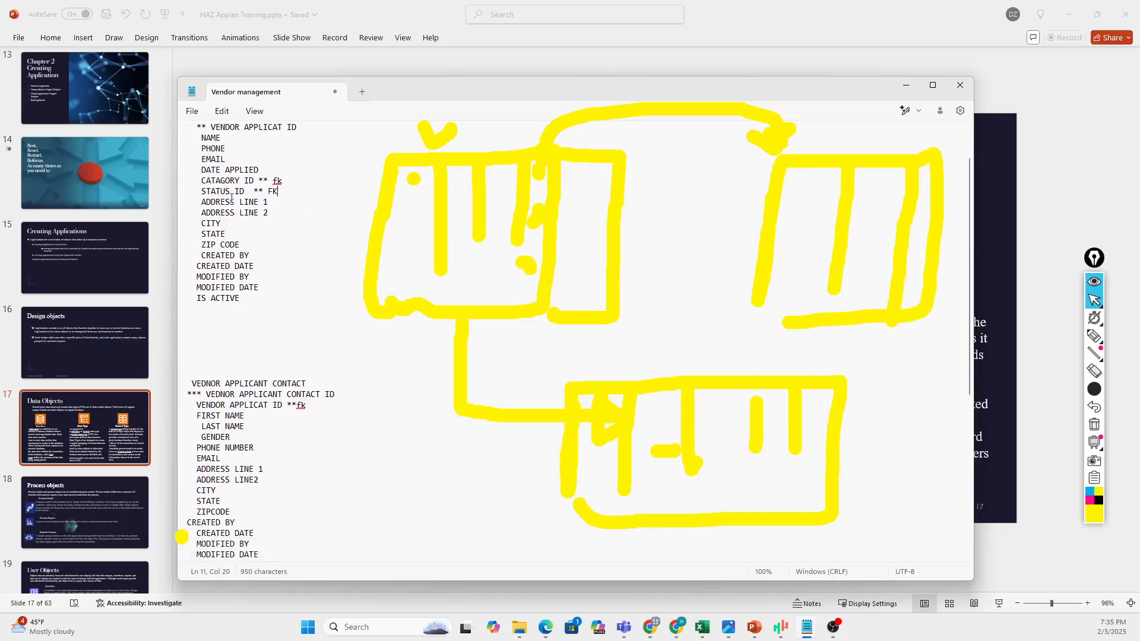
scroll(264, 474, "down", 6)
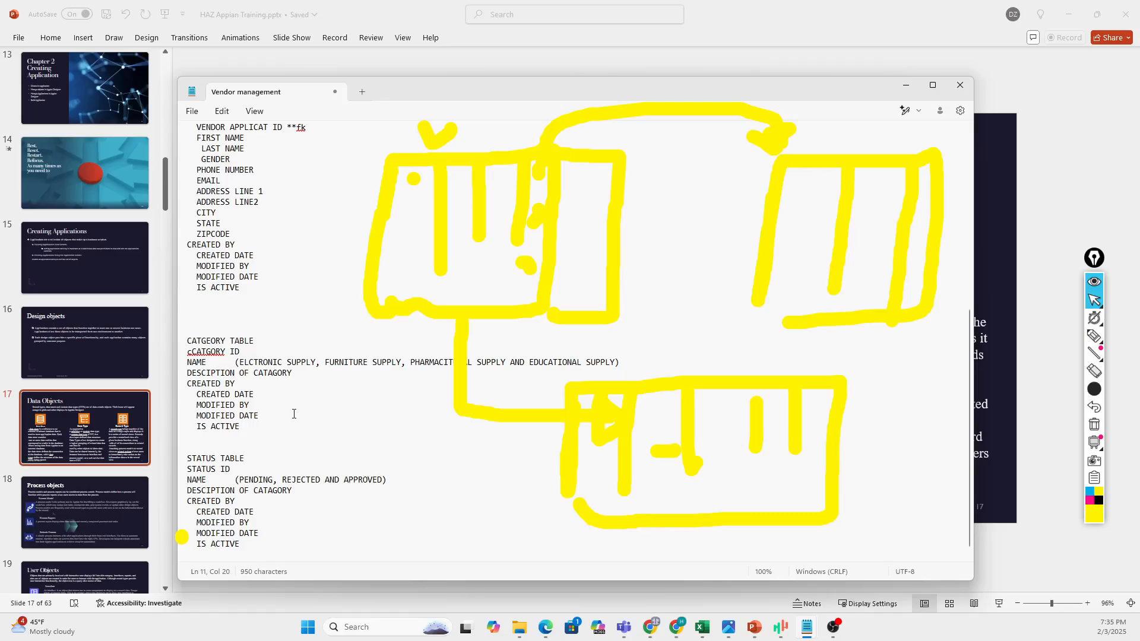
scroll(293, 414, "up", 10)
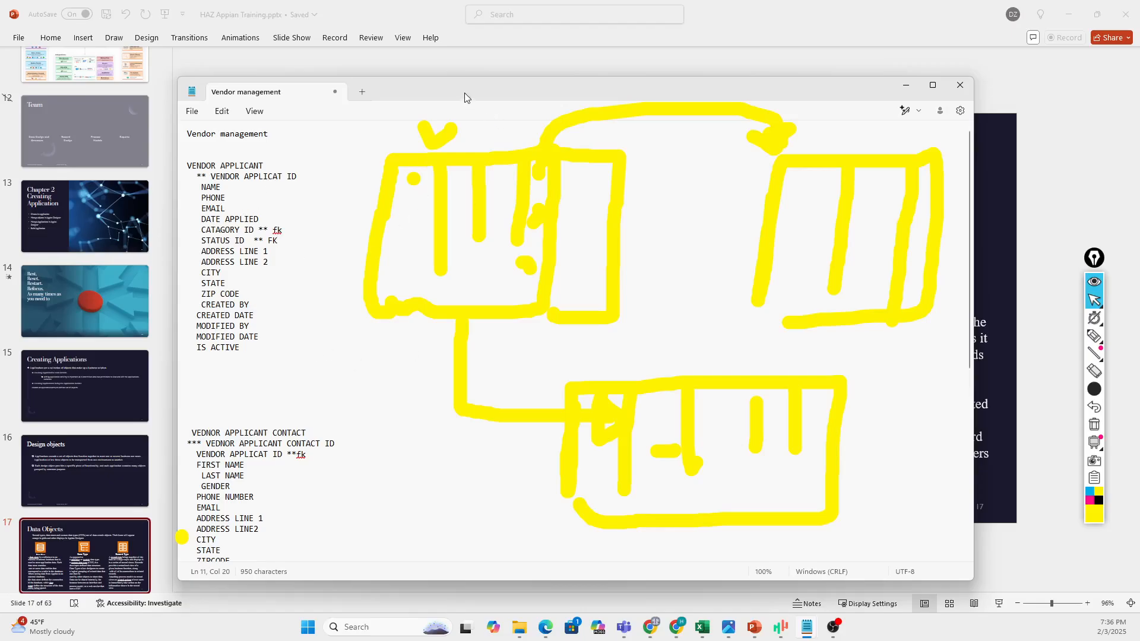
left_click_drag(465, 95, 498, 124)
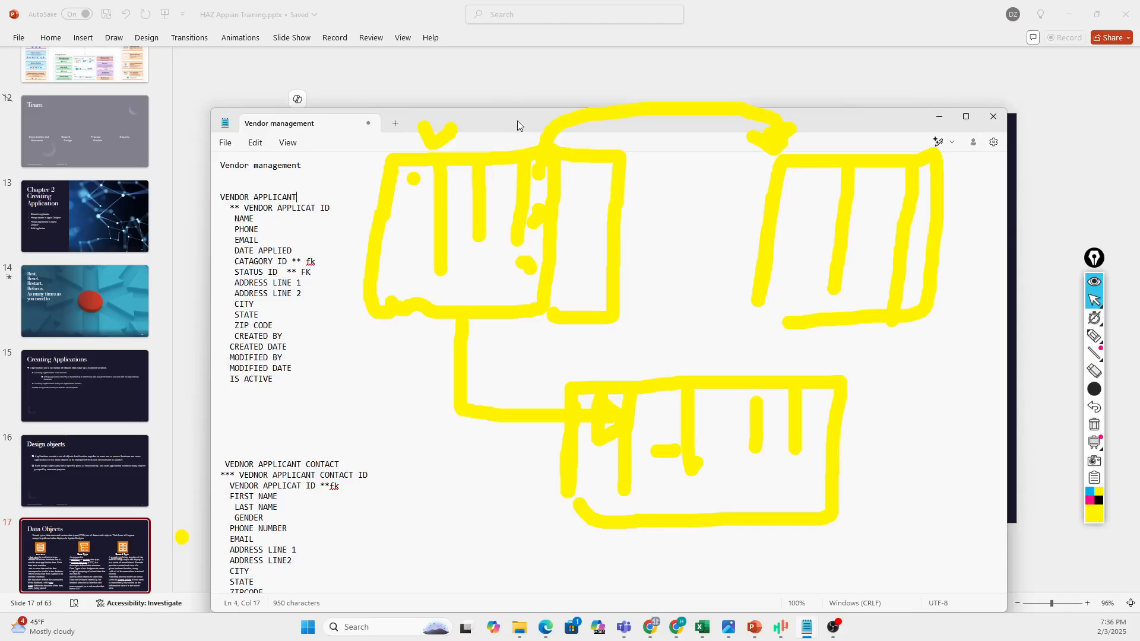
left_click_drag(517, 120, 1138, 273)
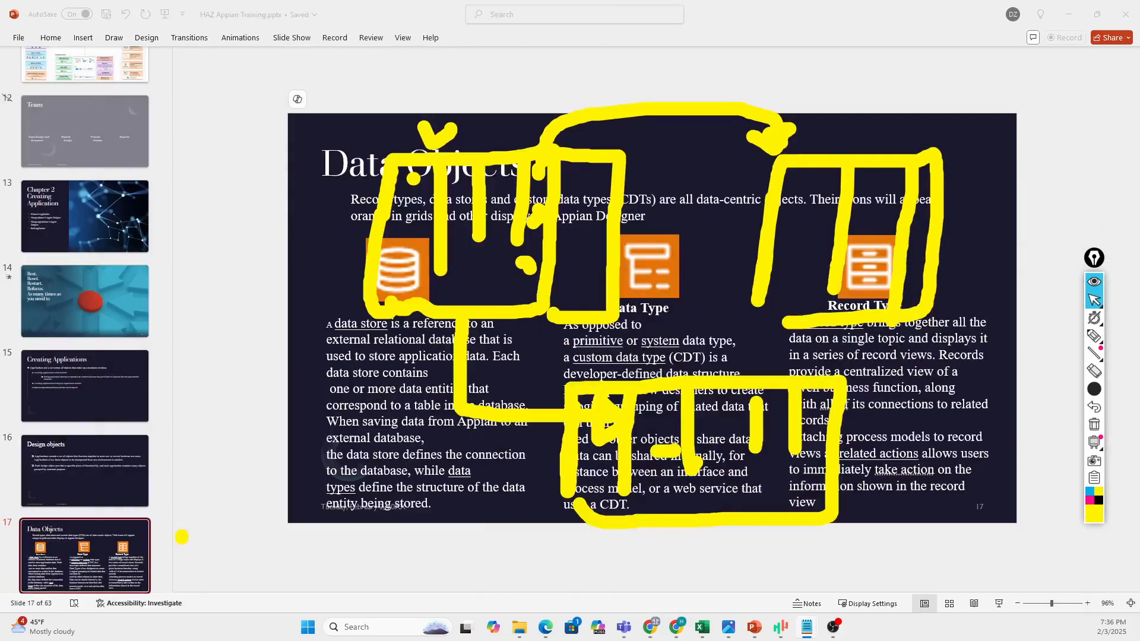
- Clear the yellow screen annotations and return to the normal pointer
left_click(1094, 336)
left_click(720, 272)
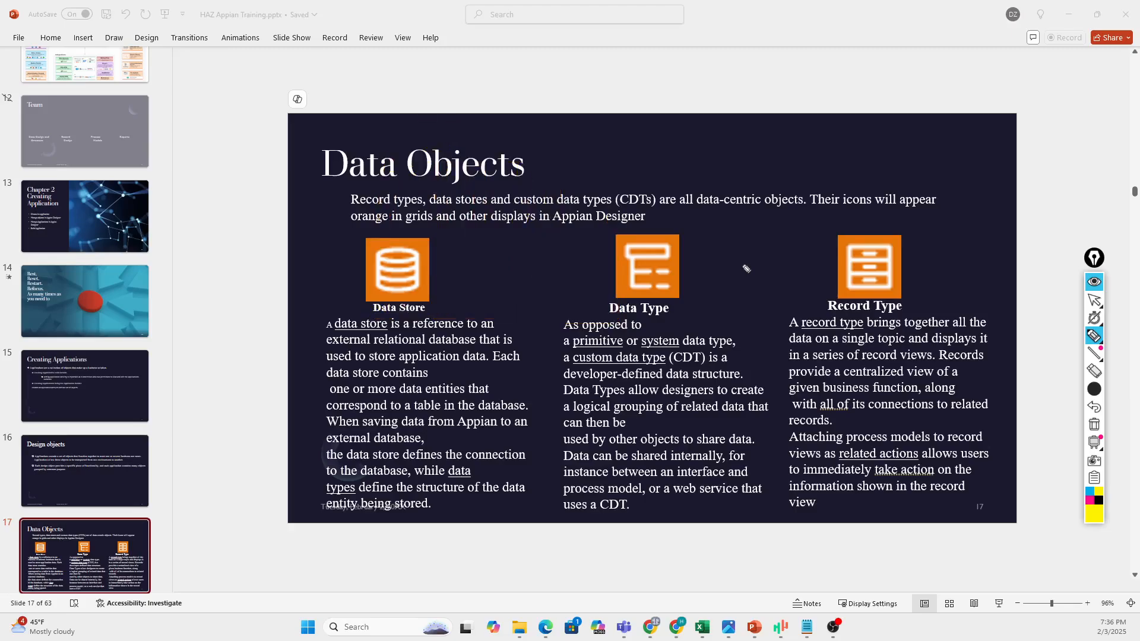
left_click(1094, 300)
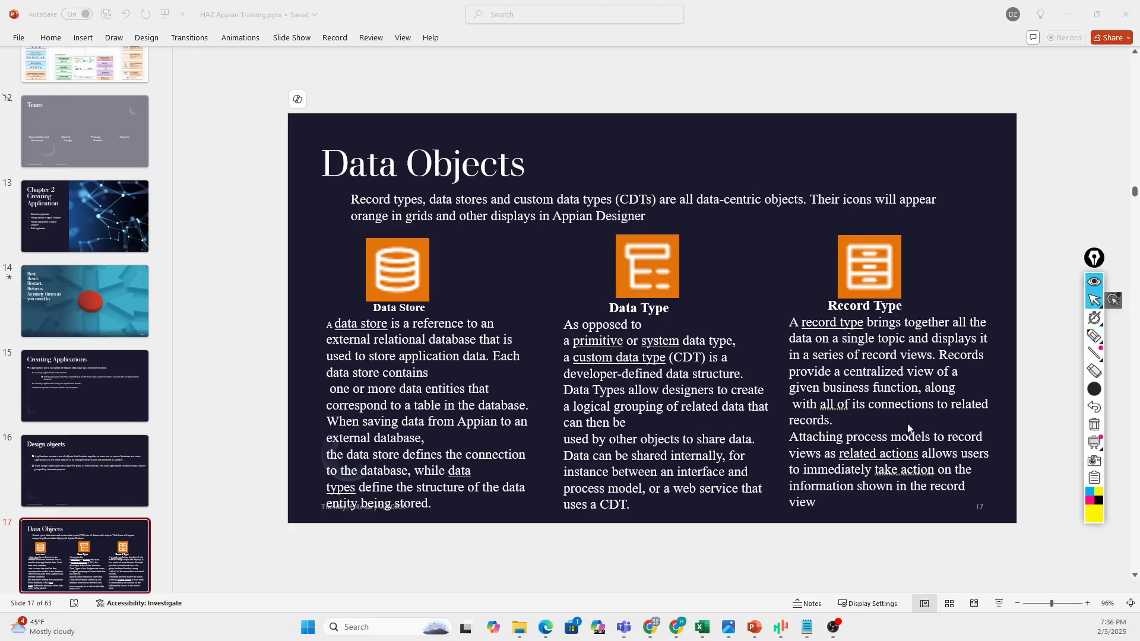
- Switch to the Vendor Management 2 application in Appian and start creating a new record type
left_click(587, 566)
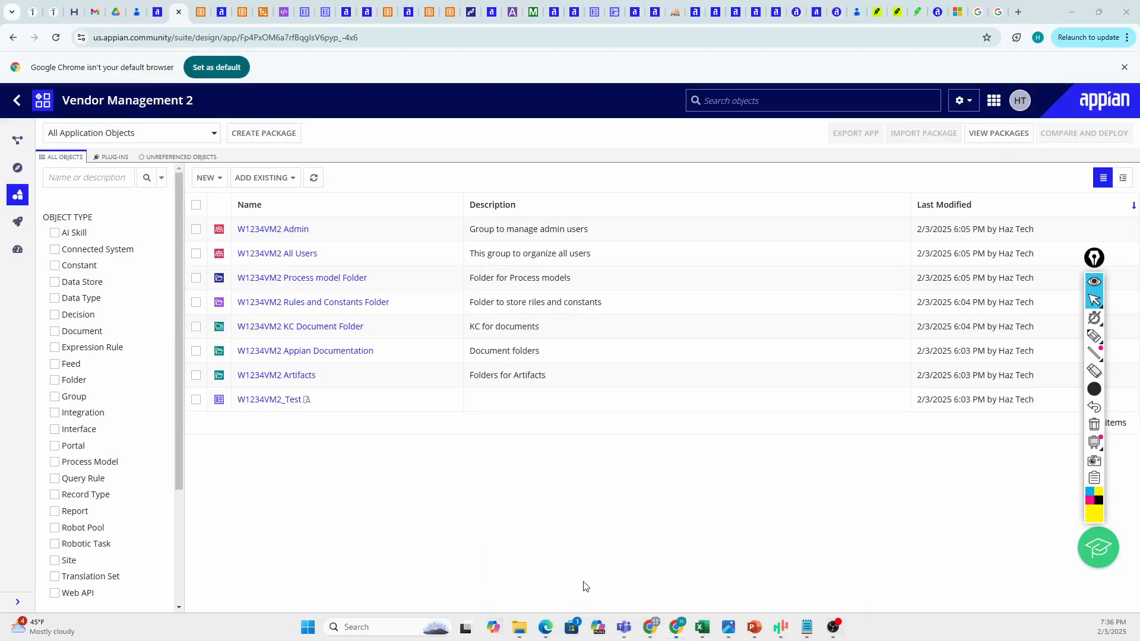
left_click(218, 188)
left_click(236, 201)
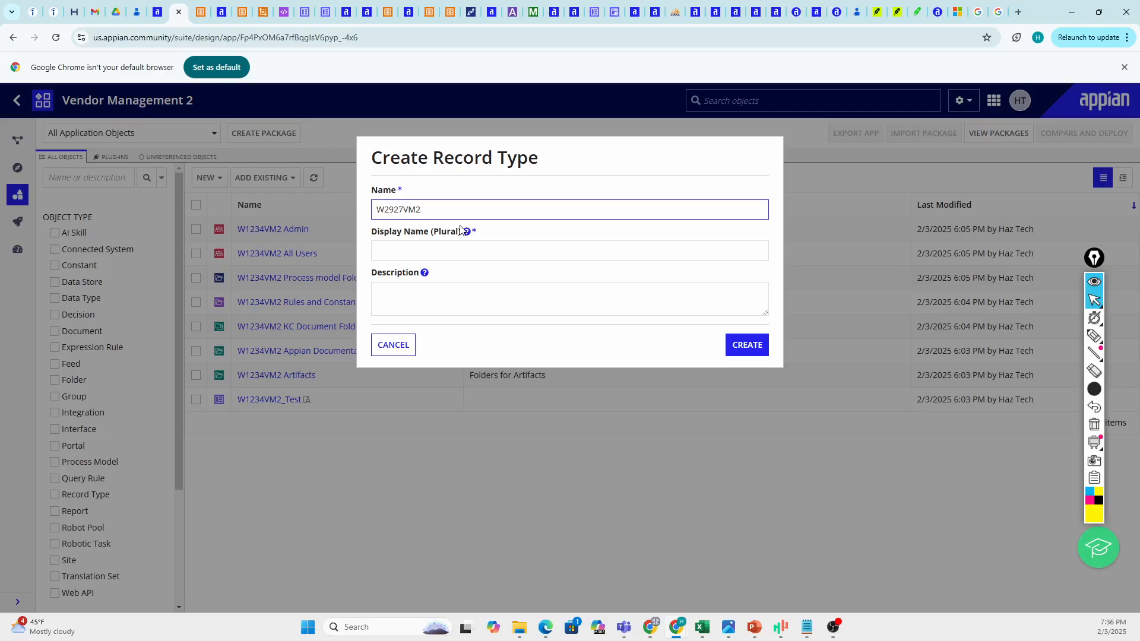
- Name the record type "W2927VM2 Vendor Applicant" with the plural display name "Vendor Applicants"
type("VENDOR")
key("BackSpace")
key("BackSpace")
key("BackSpace")
key("BackSpace")
key("BackSpace")
type("Vendor Applicat")
key("BackSpace")
left_click(507, 232)
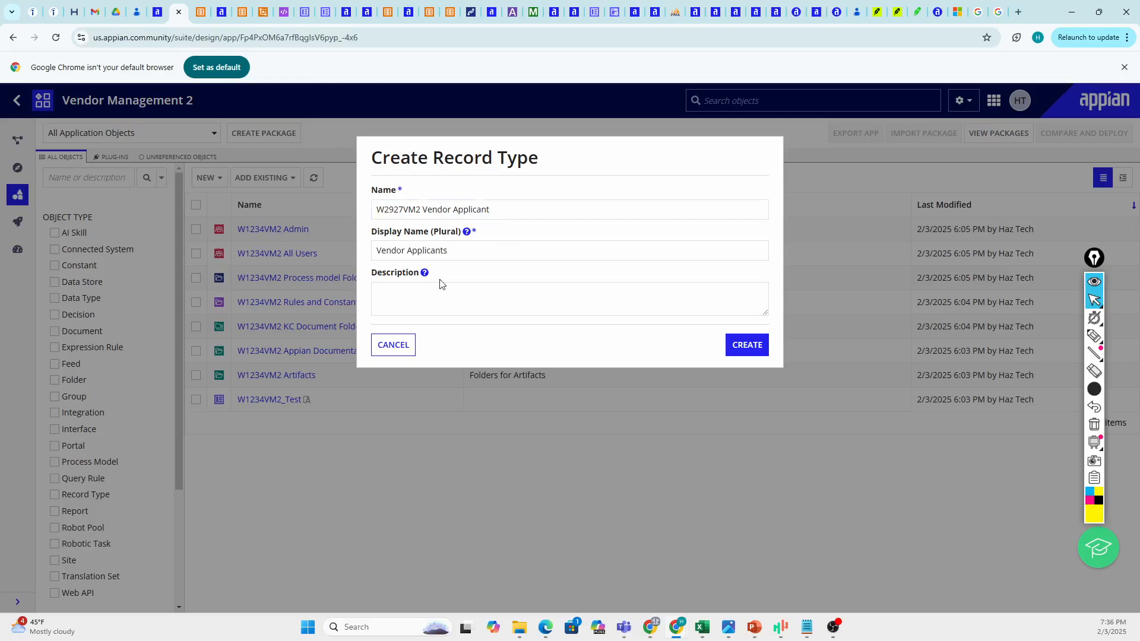
- Describe the record type as "record type to store vendor applicant" and create it
left_click(418, 301)
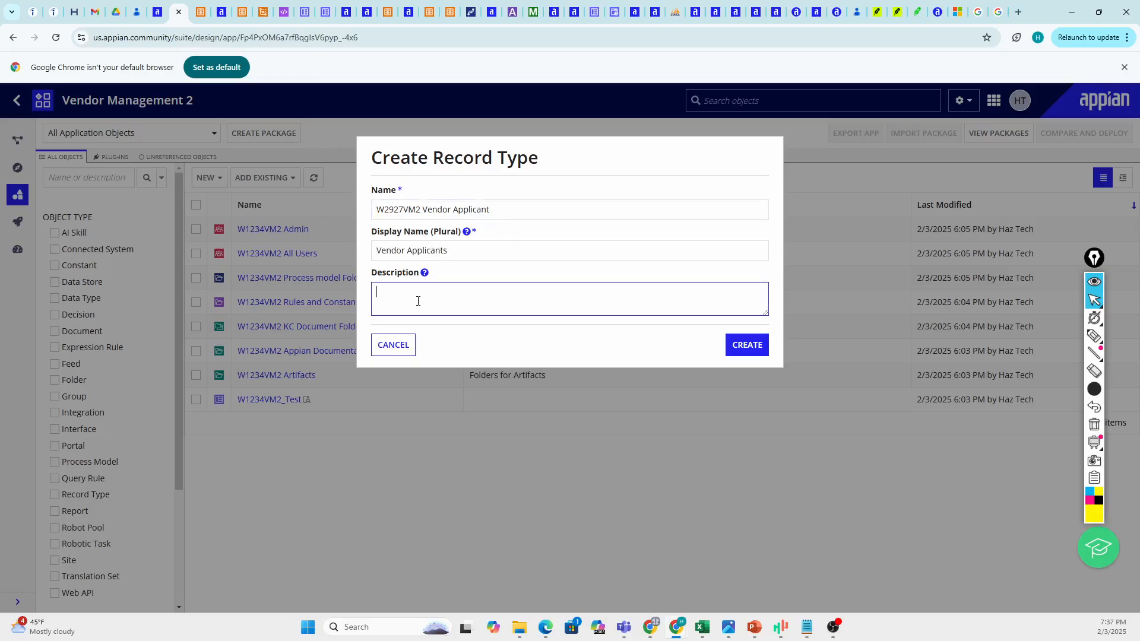
type("record type to store vendor applicant")
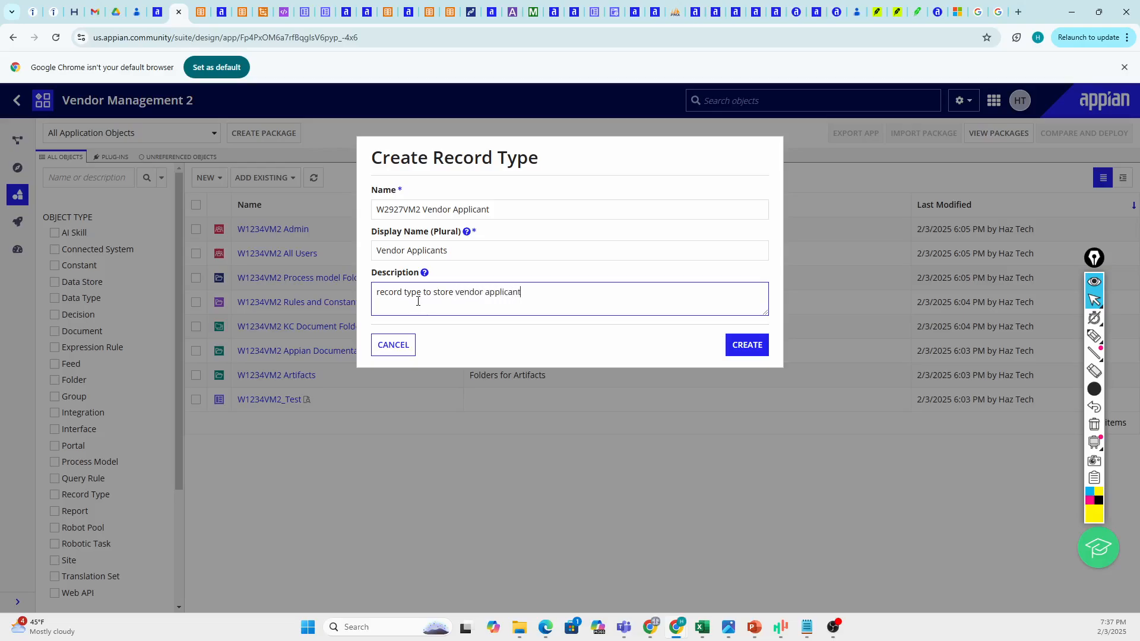
left_click(550, 362)
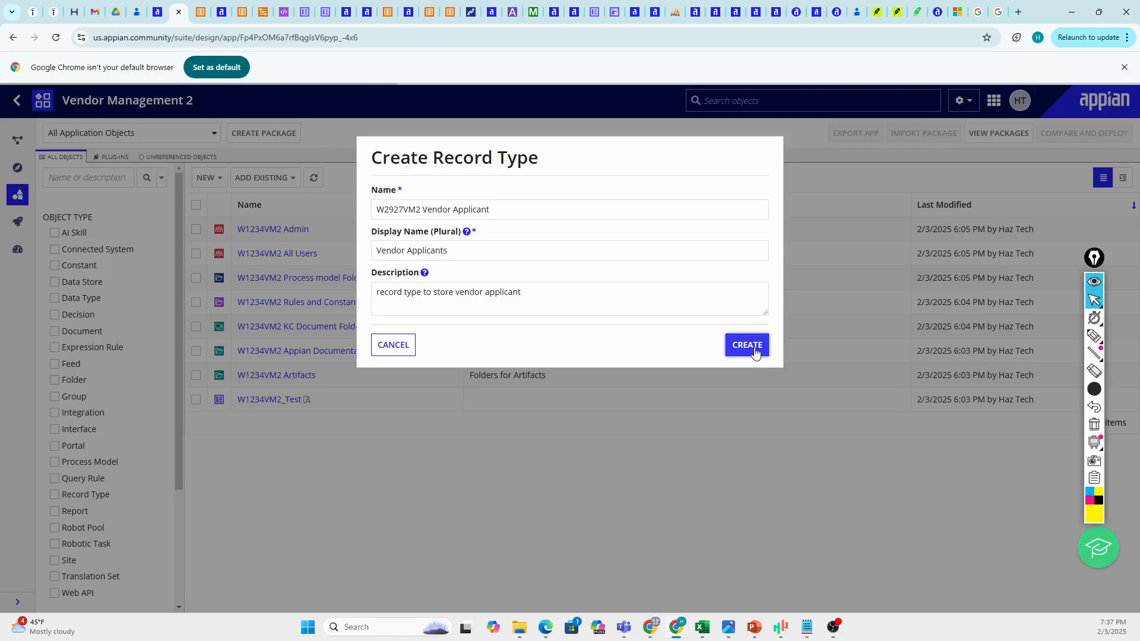
left_click(753, 352)
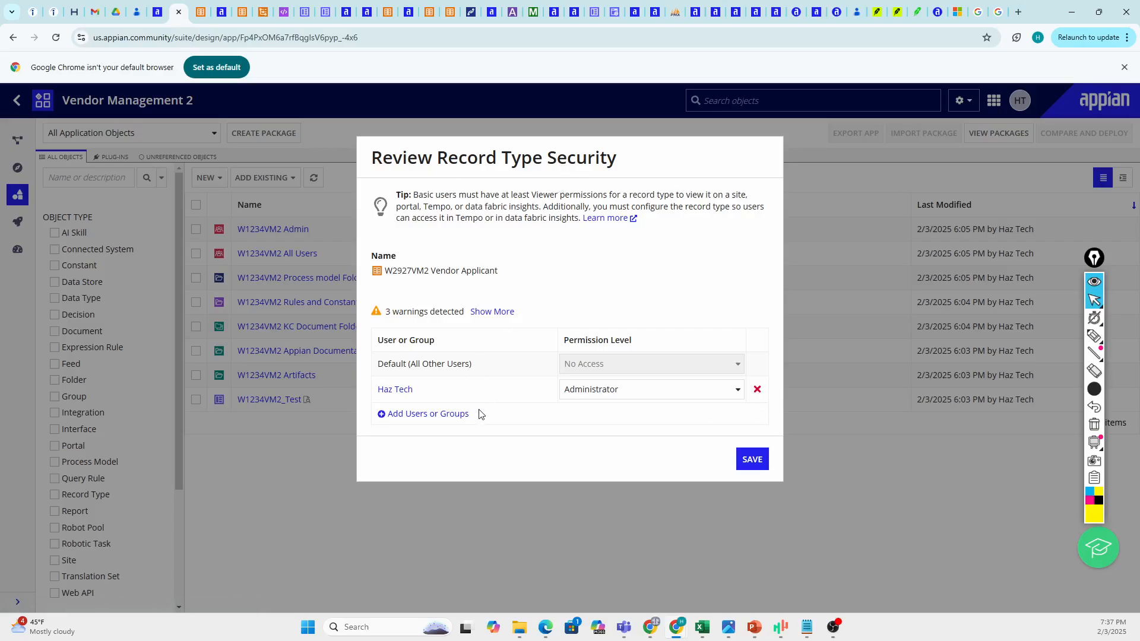
- Add the W1234VM2 Admin group to the record type security with the Administrator permission level
left_click(446, 413)
left_click(442, 416)
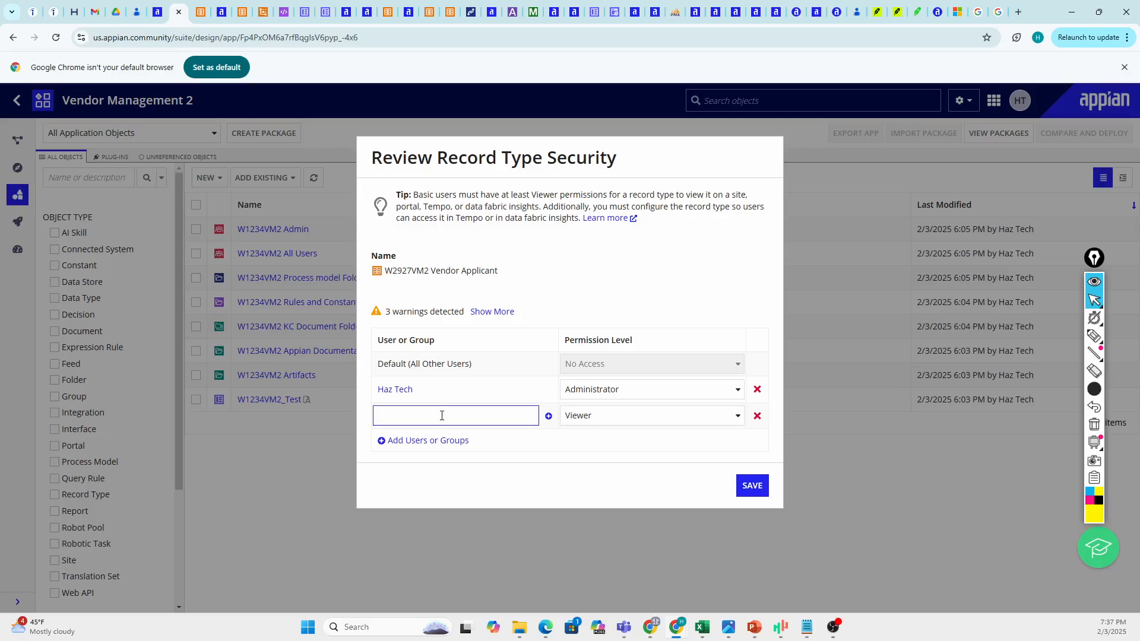
type("2")
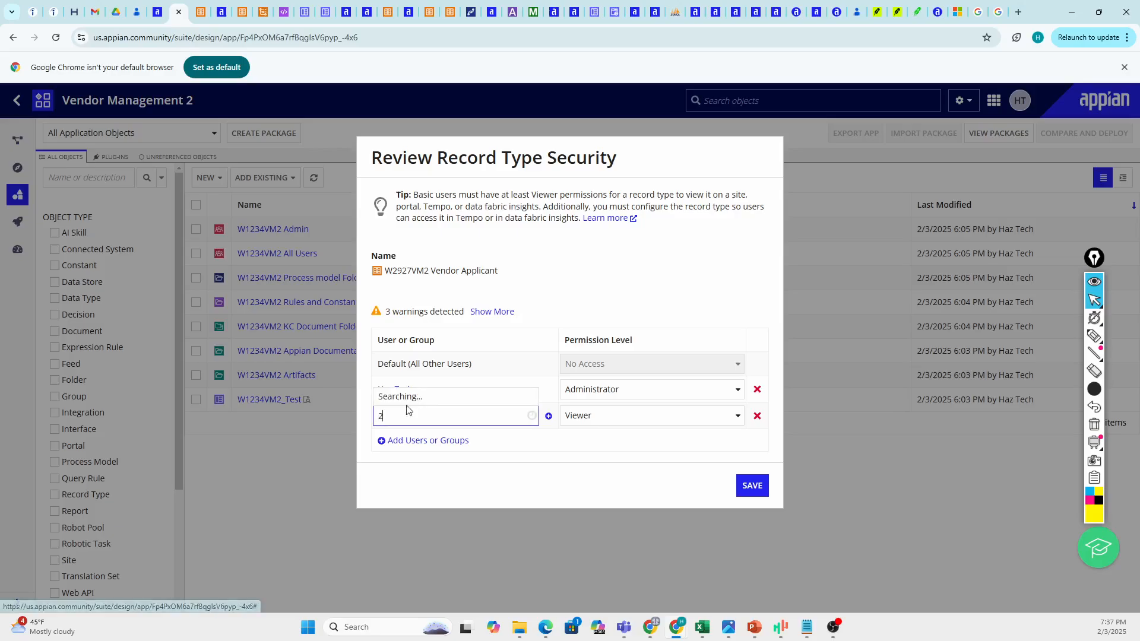
key("BackSpace")
type("W")
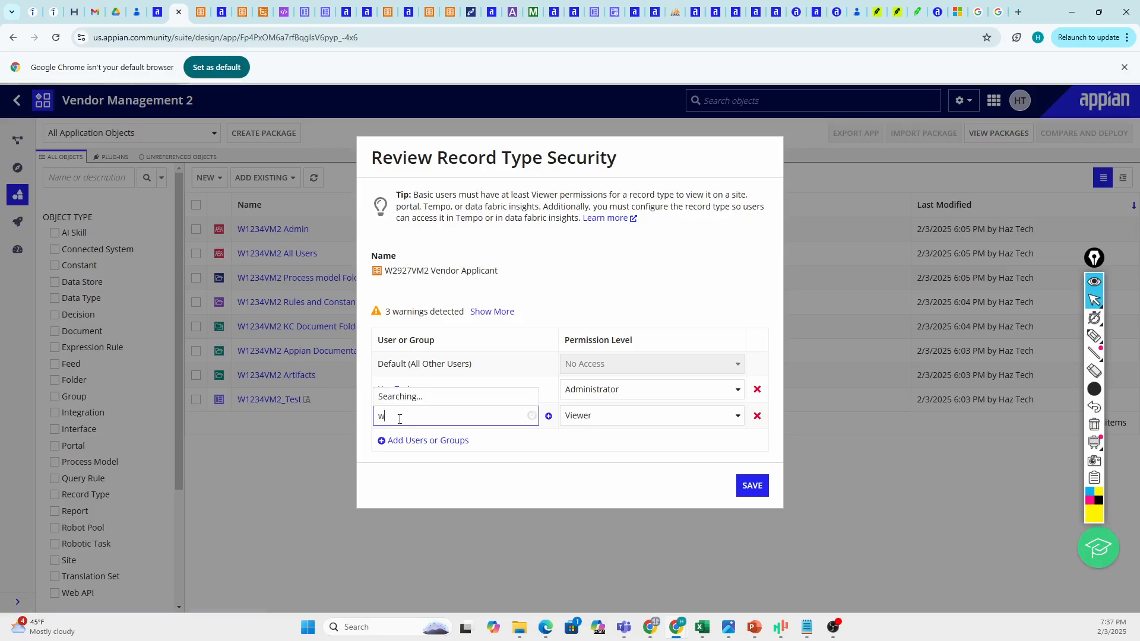
type("1")
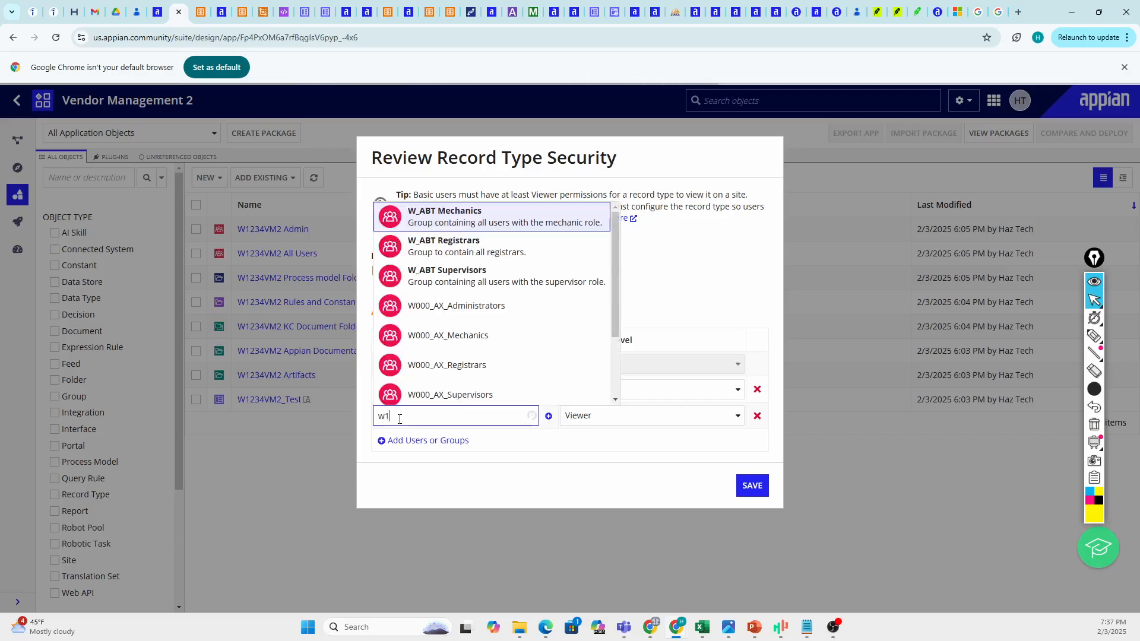
type("234")
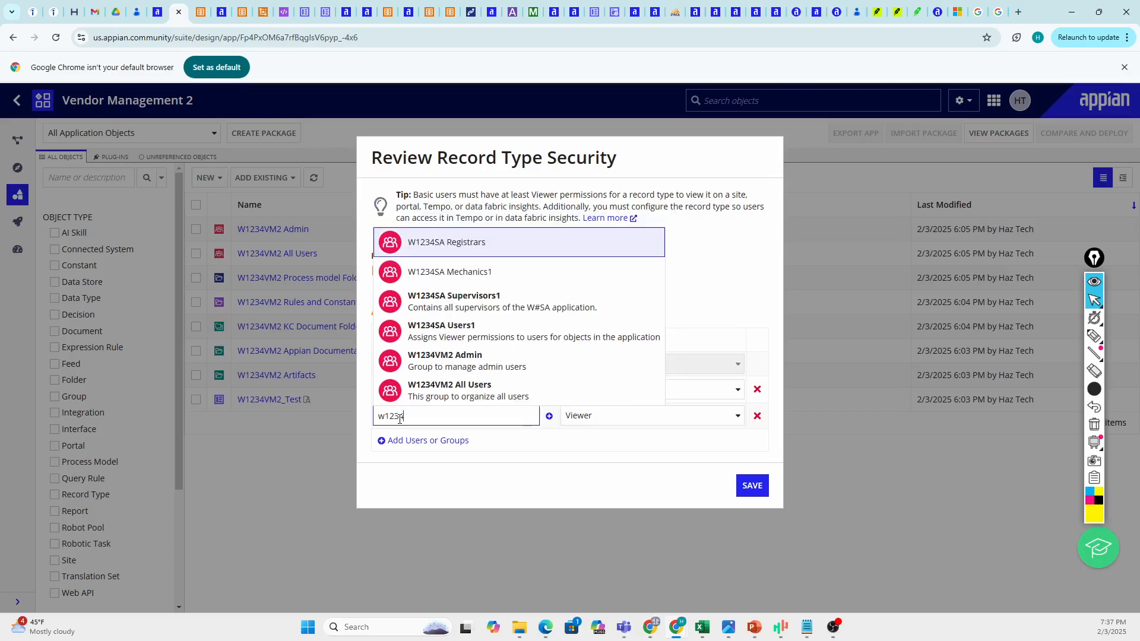
left_click(491, 363)
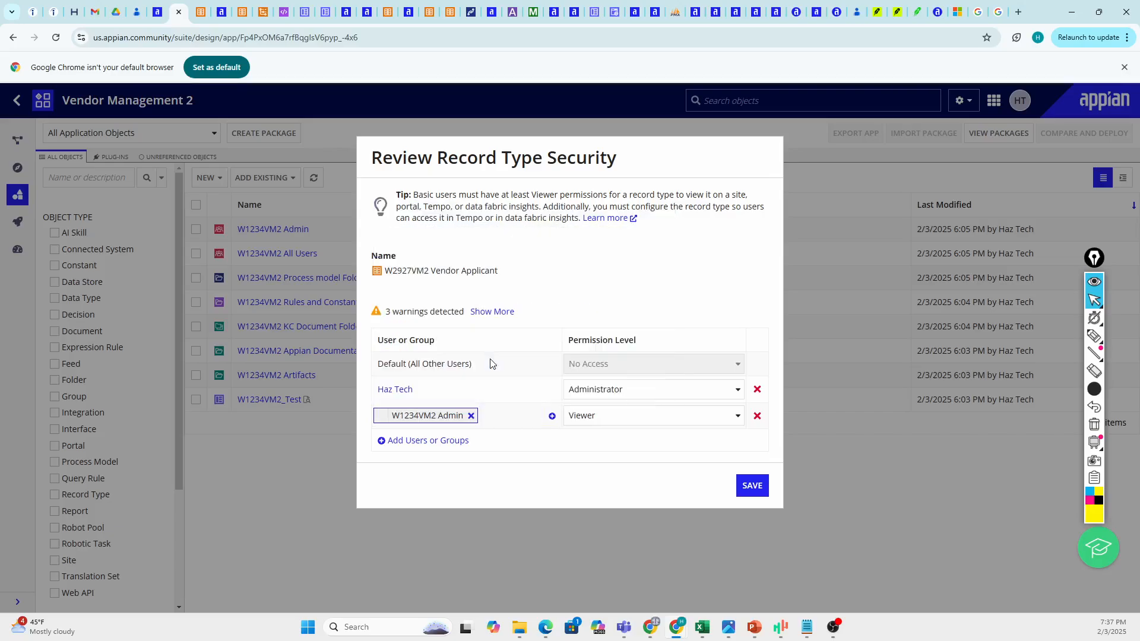
left_click(633, 422)
left_click(626, 437)
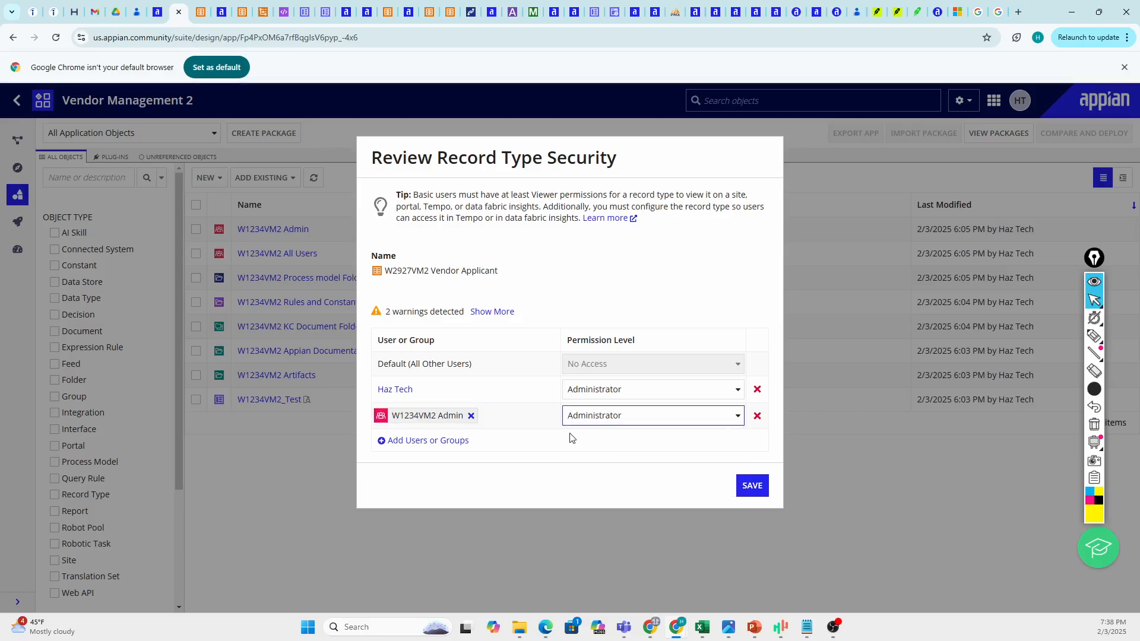
- Add the W1234VM2 All Users group to the record type security with the Viewer permission level
left_click(435, 440)
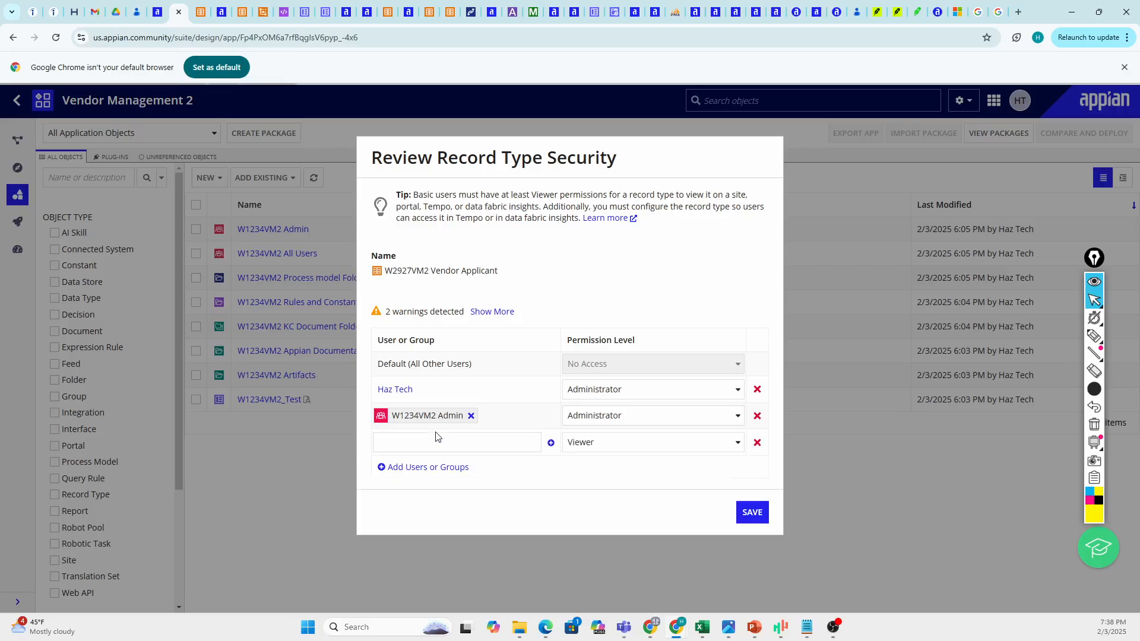
left_click(432, 437)
type("w1234")
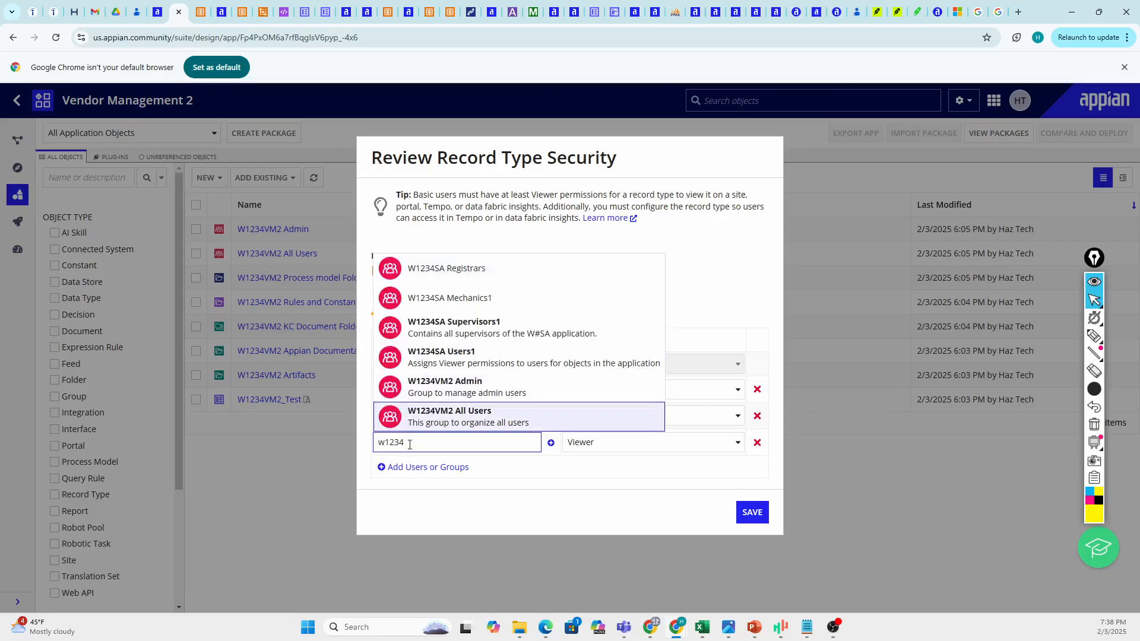
type("V")
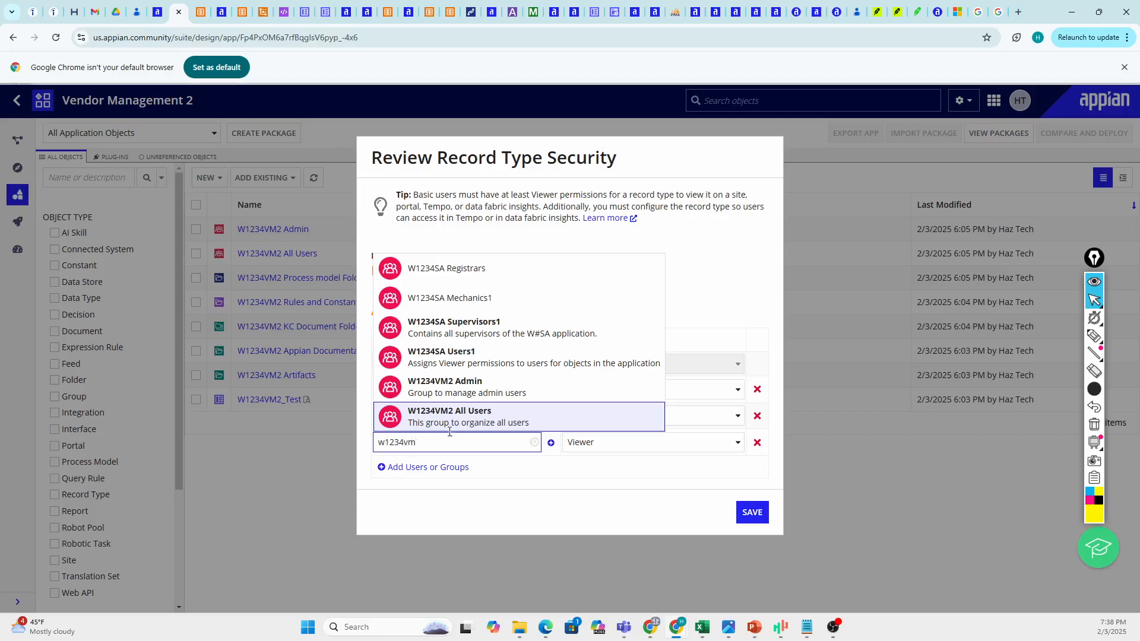
left_click(472, 416)
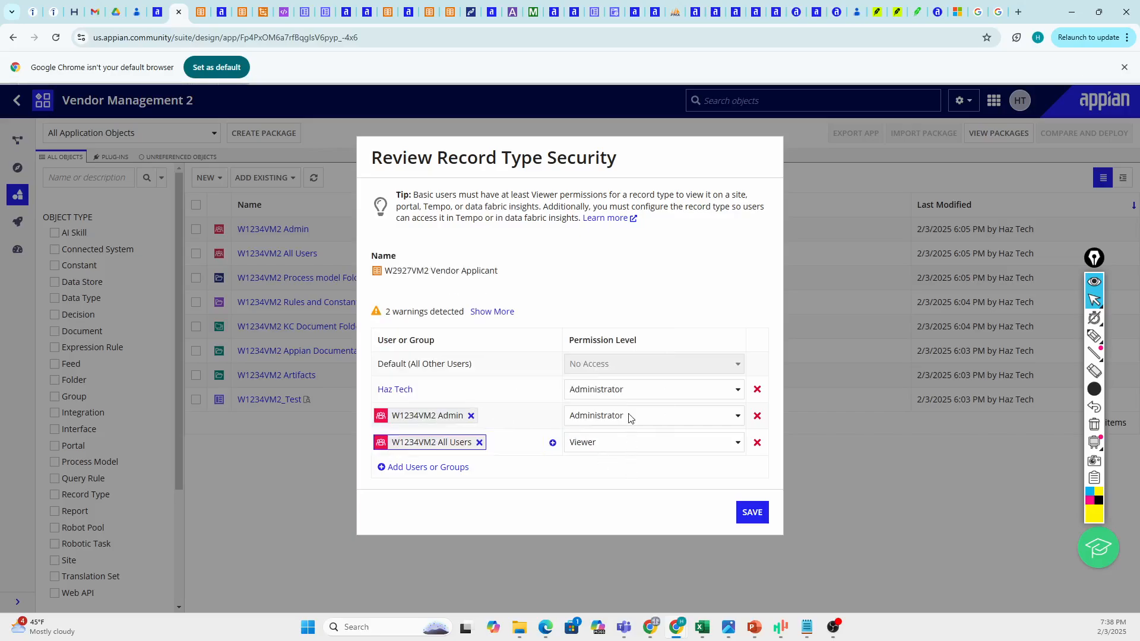
- Remove the individual user's Administrator entry and save the record type security
left_click(758, 390)
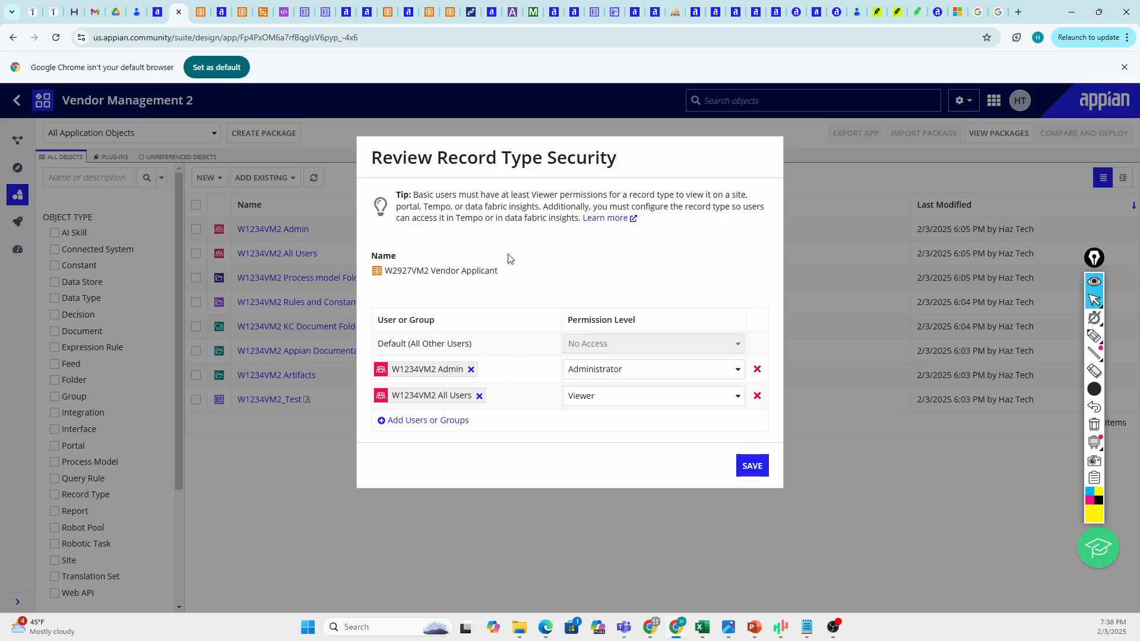
left_click(751, 466)
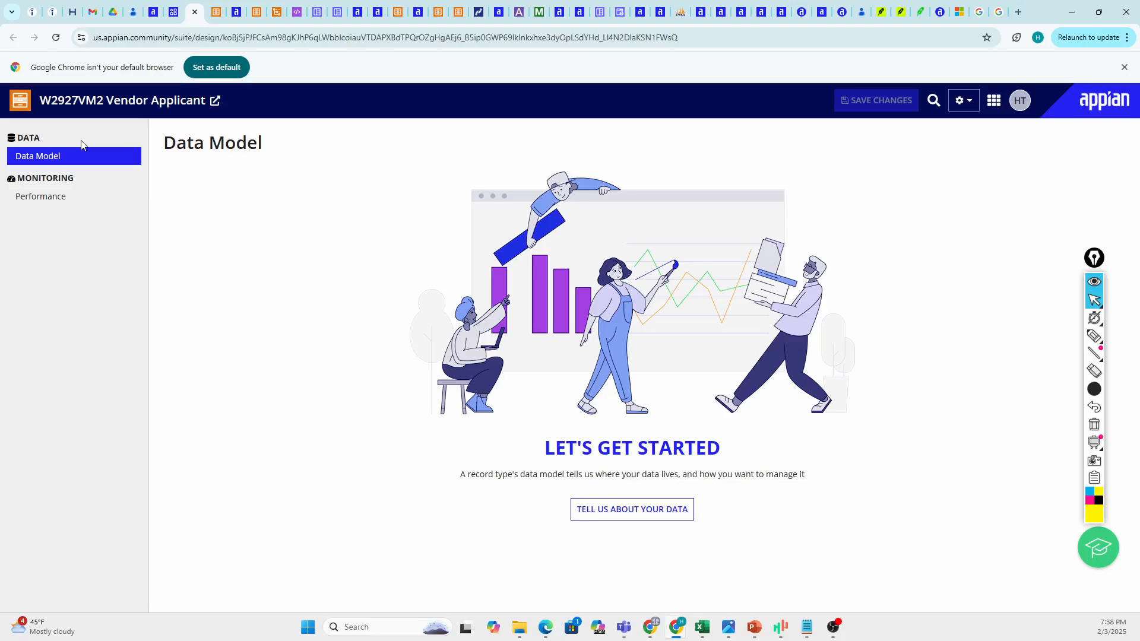
- Start configuring the data source from an existing database with data sync, browse the W2917 Data Source tables, and return to the source type choice
left_click(664, 520)
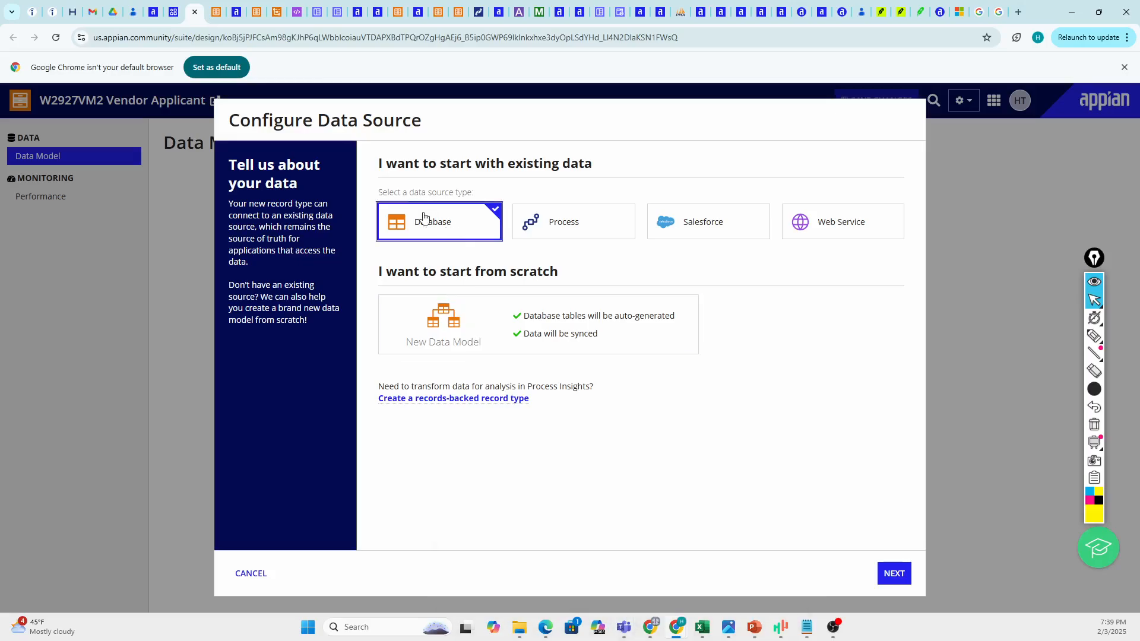
left_click(892, 573)
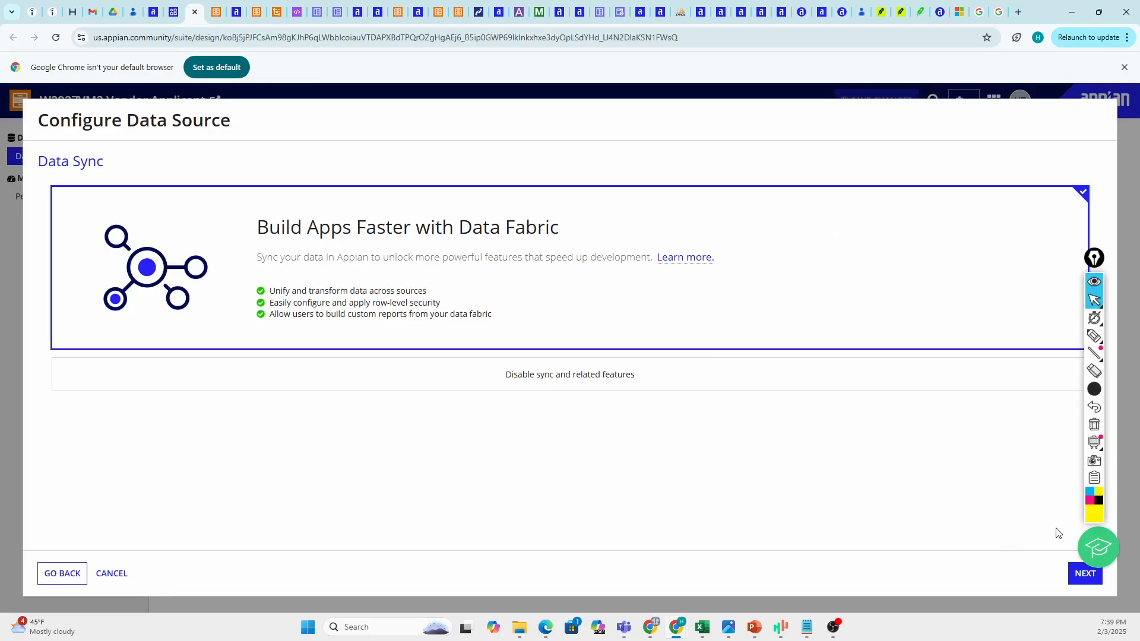
left_click(1077, 574)
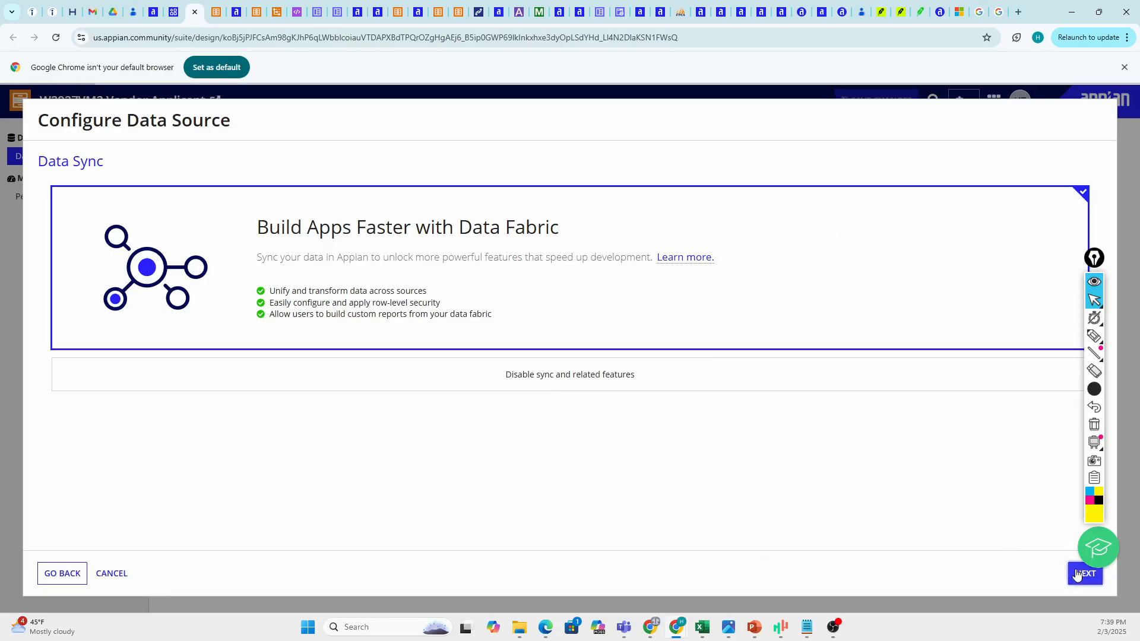
scroll(264, 249, "down", 10)
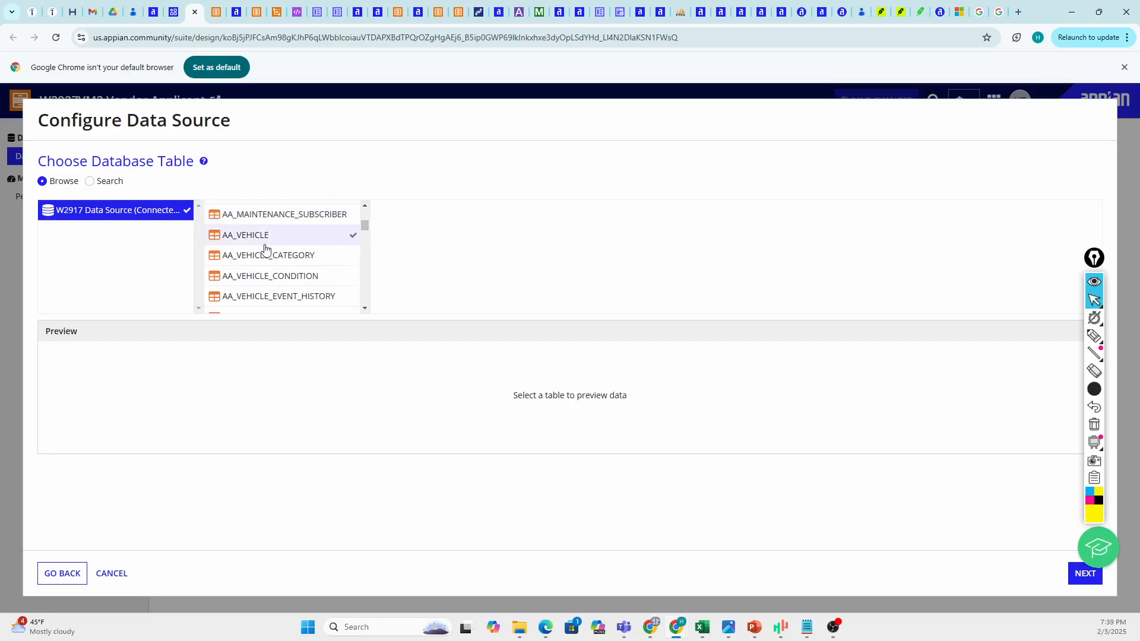
scroll(271, 265, "down", 10)
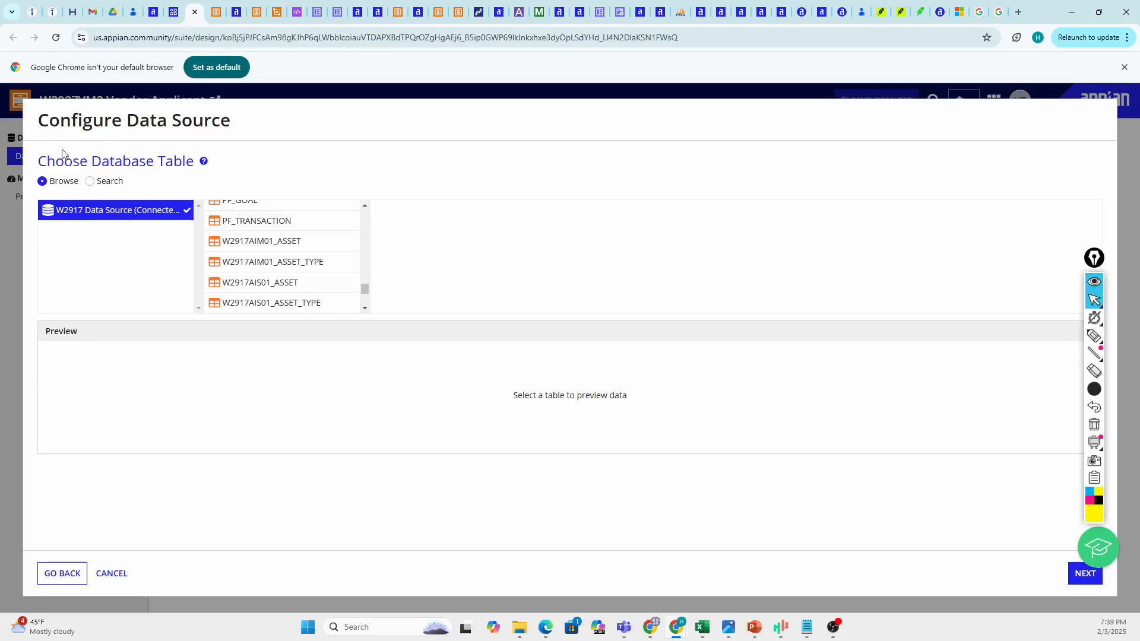
scroll(287, 262, "down", 3)
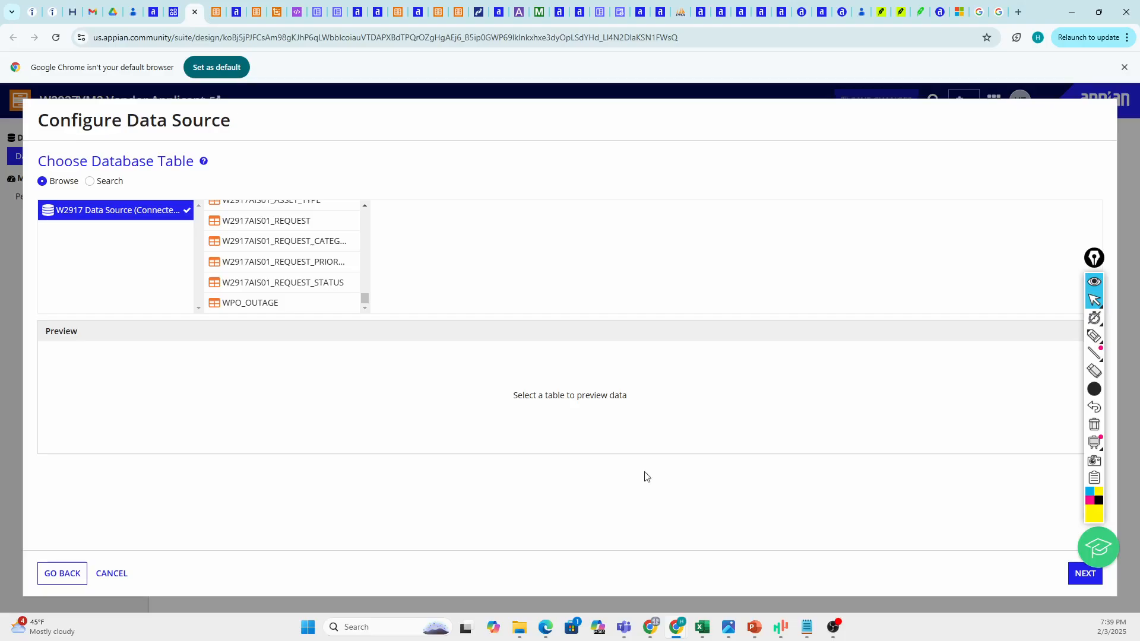
left_click(62, 573)
left_click(62, 573)
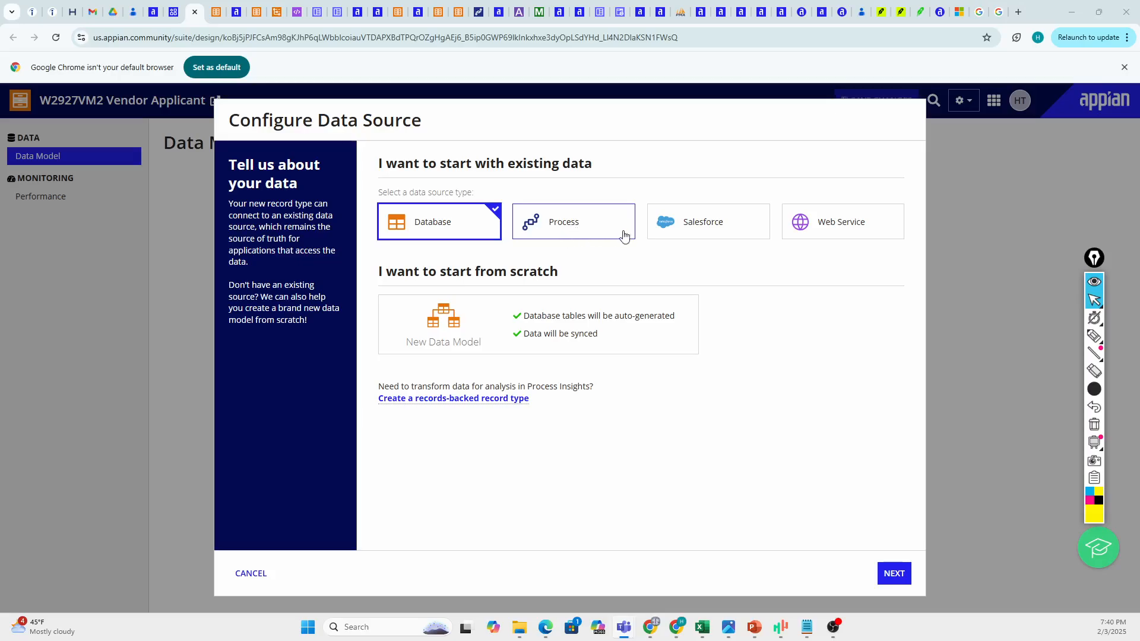
- Try the Salesforce, Web Service and Process data source types and reselect Database
left_click(682, 231)
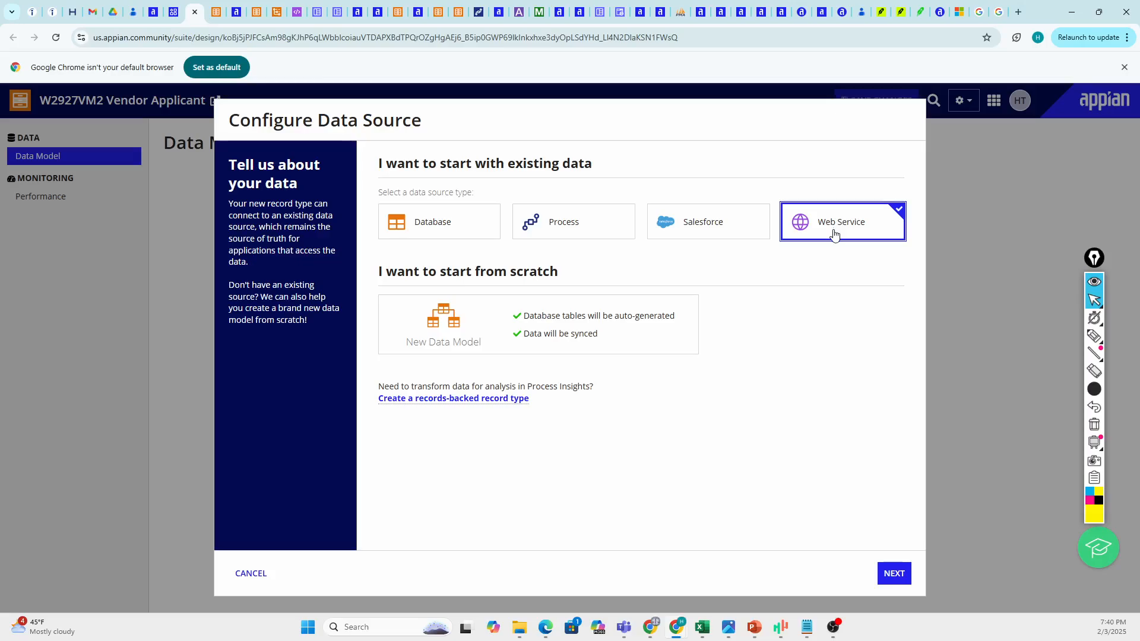
left_click(569, 236)
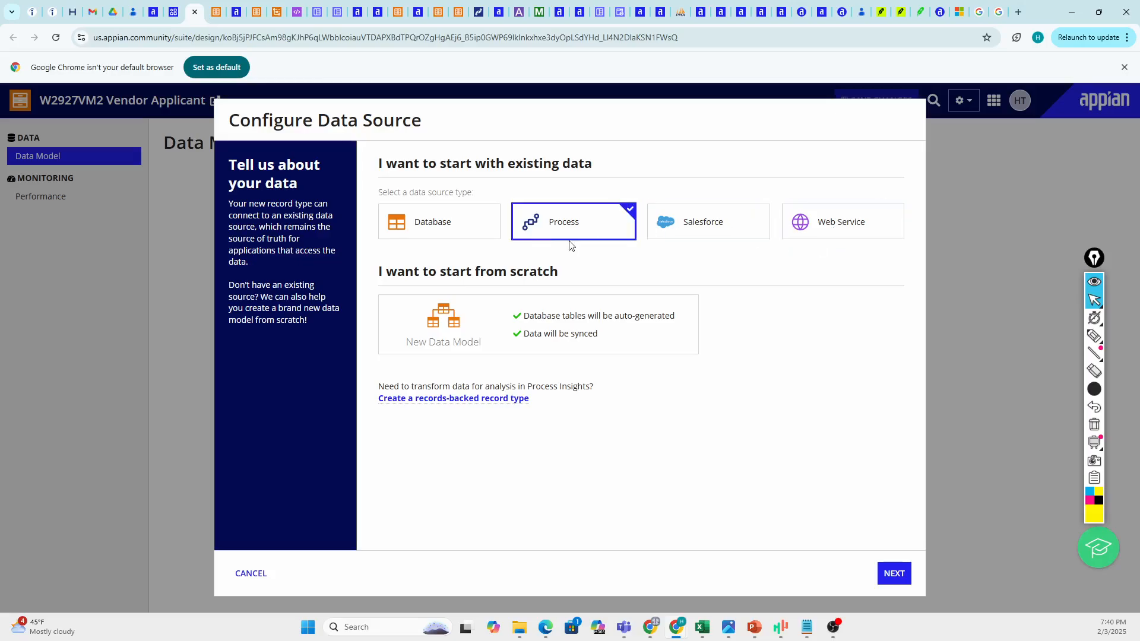
left_click(435, 236)
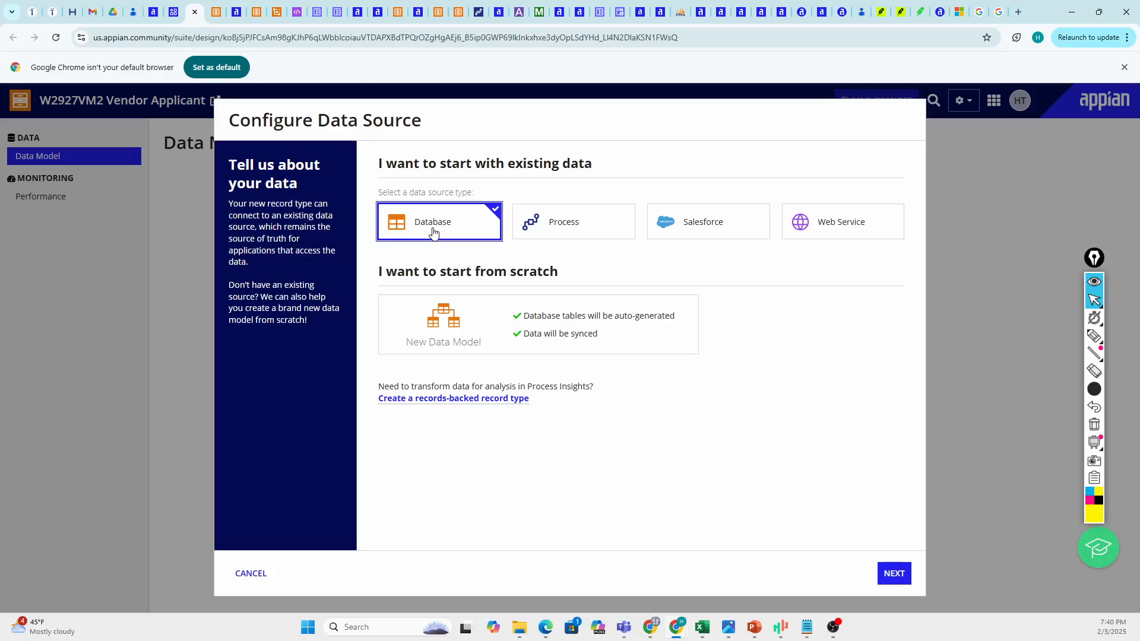
- Switch to the cloud database in phpMyAdmin from the Vendor Management 2 application and expand the W2917 database to examine its tables
left_click(173, 12)
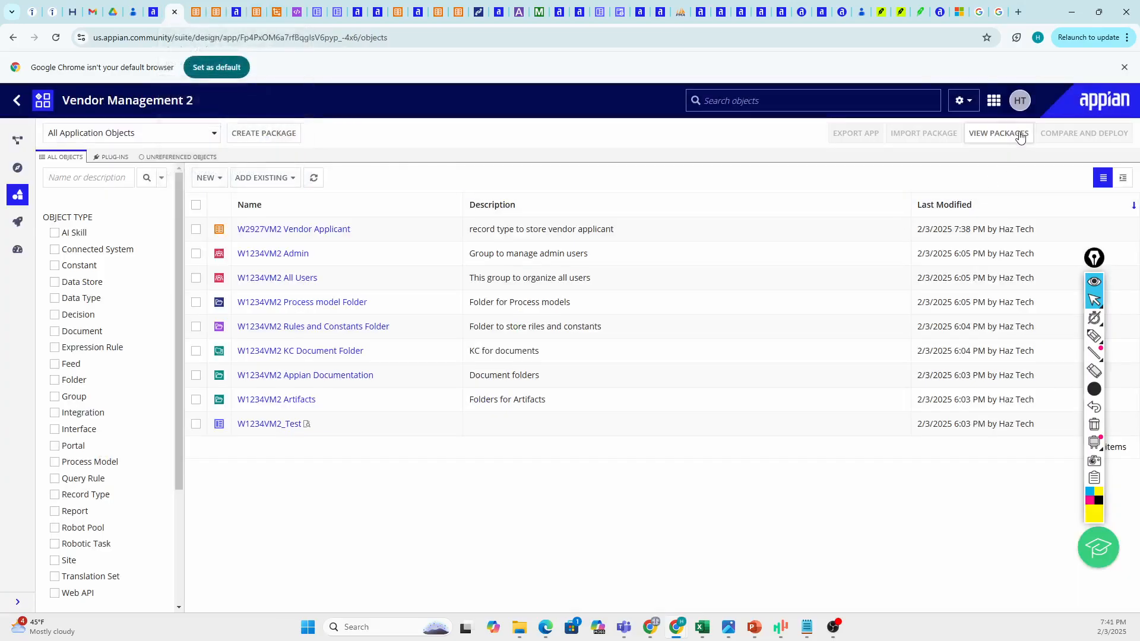
left_click(993, 100)
mouse_move(933, 226)
left_click(1031, 238)
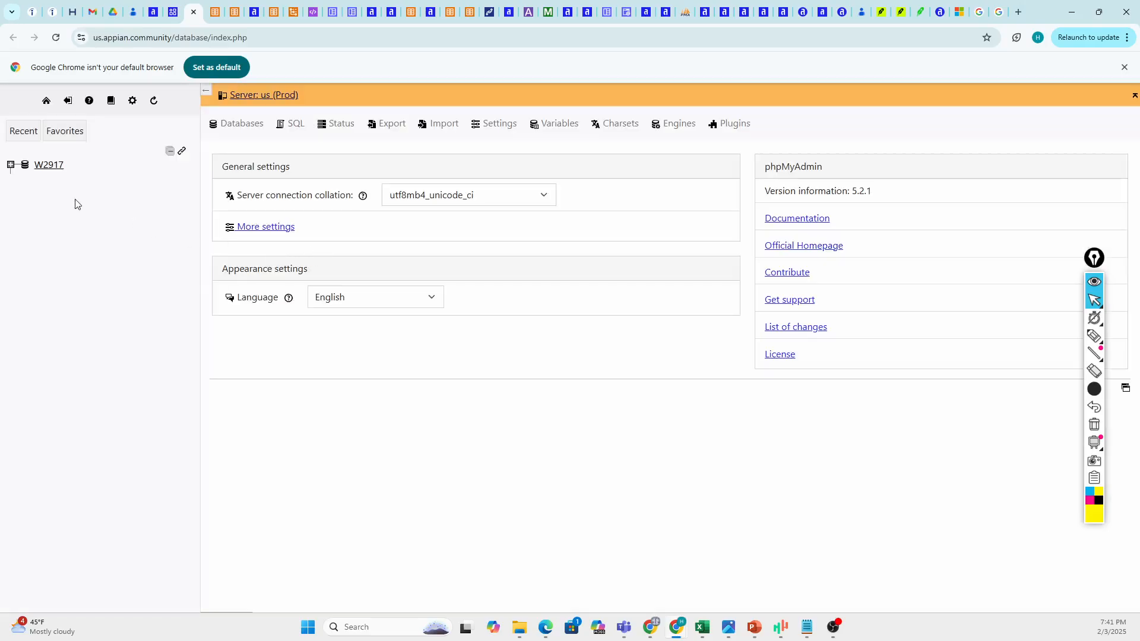
left_click(12, 165)
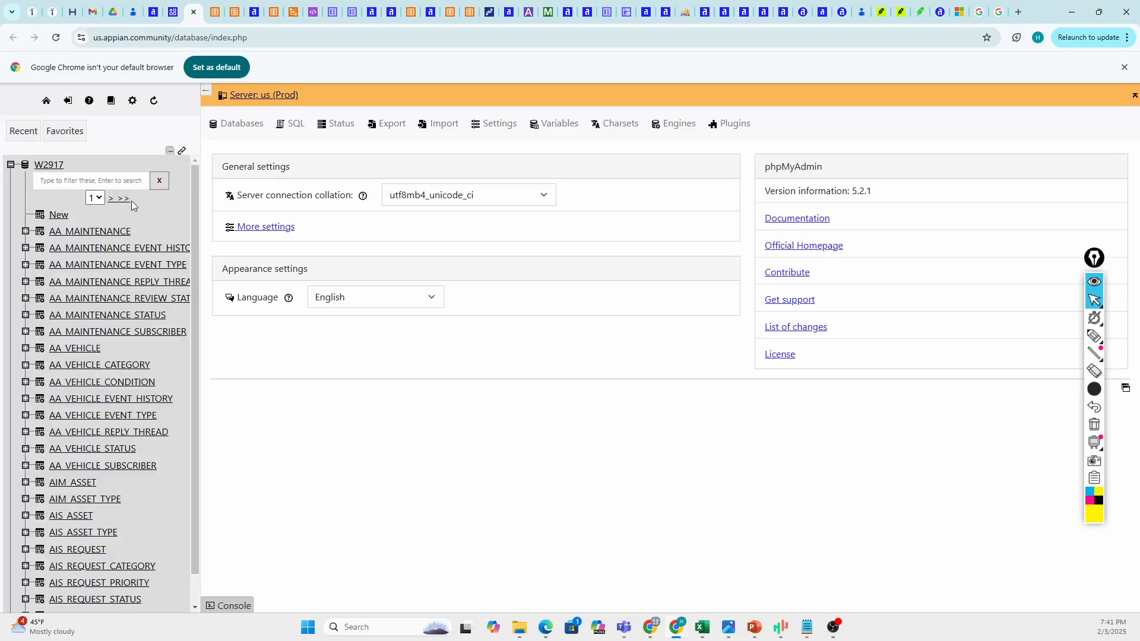
right_click(54, 170)
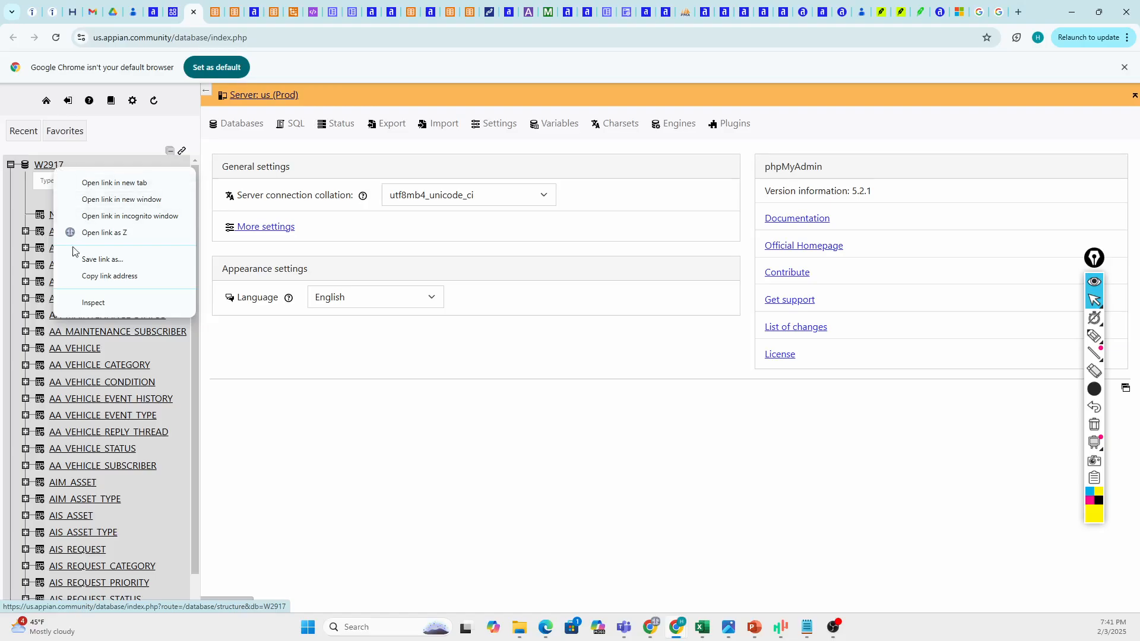
- Start a new table in the W2917 database and name its first column applicant_id
left_click(13, 203)
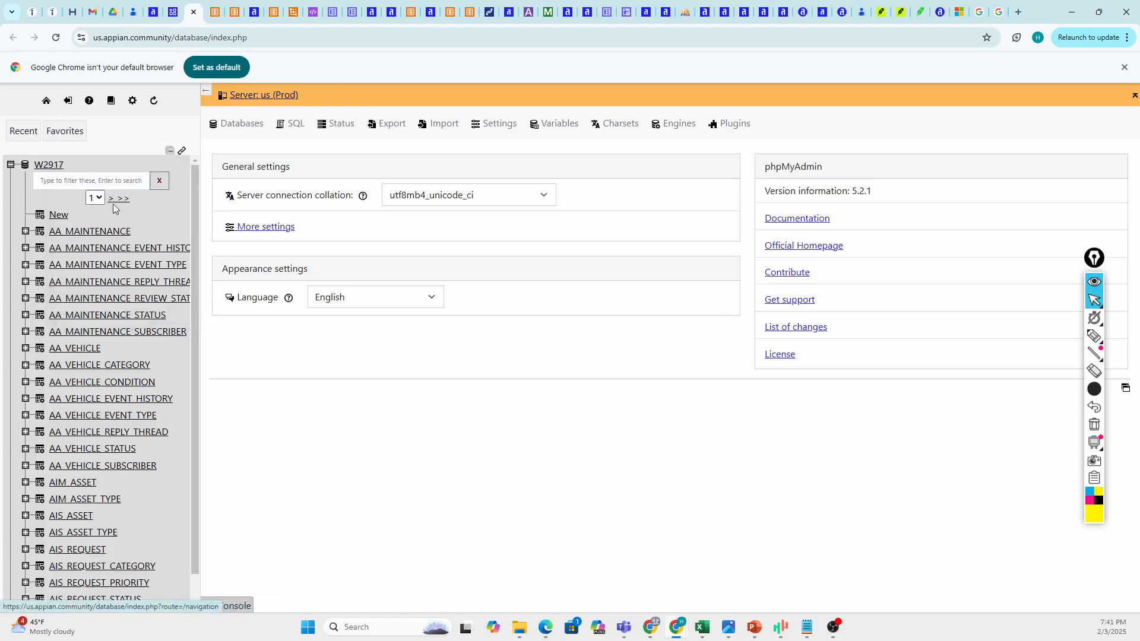
left_click(57, 215)
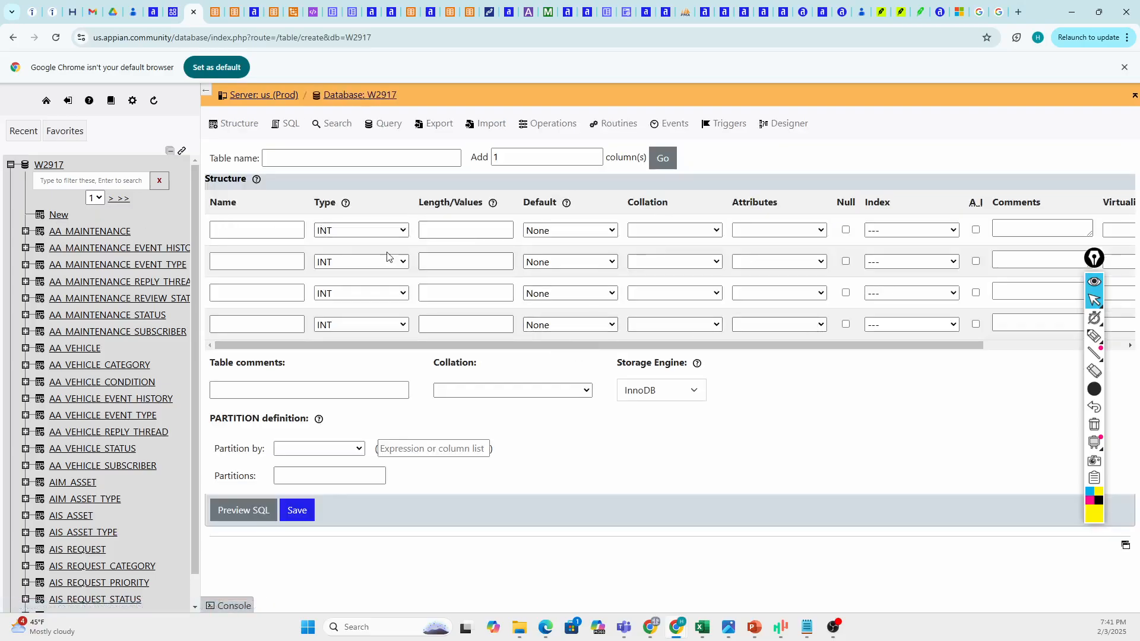
left_click(293, 160)
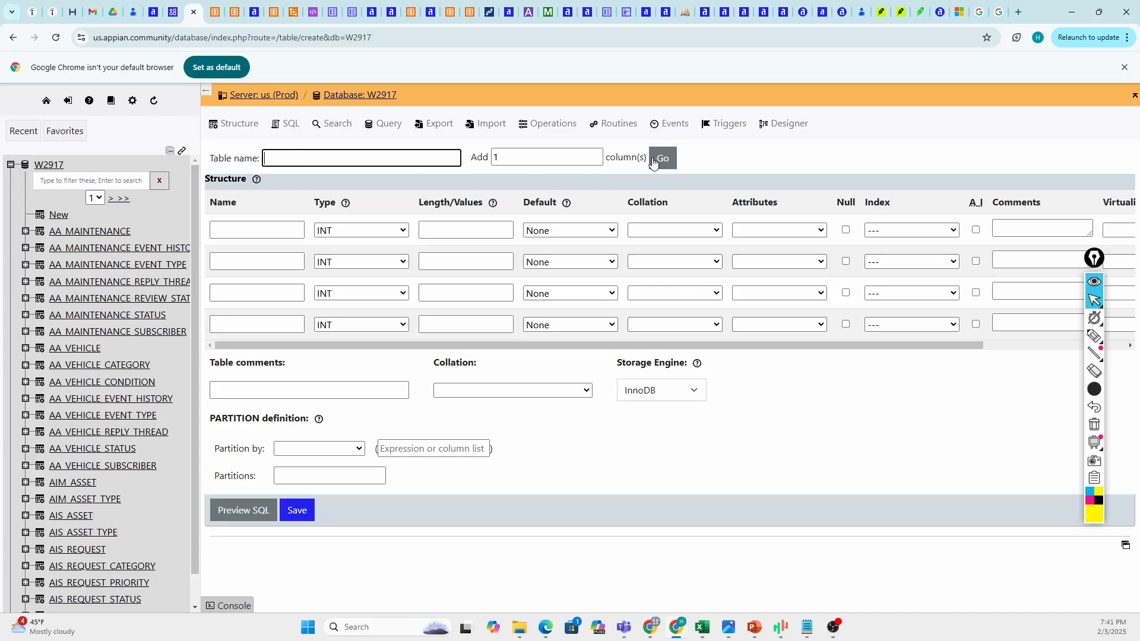
left_click(260, 236)
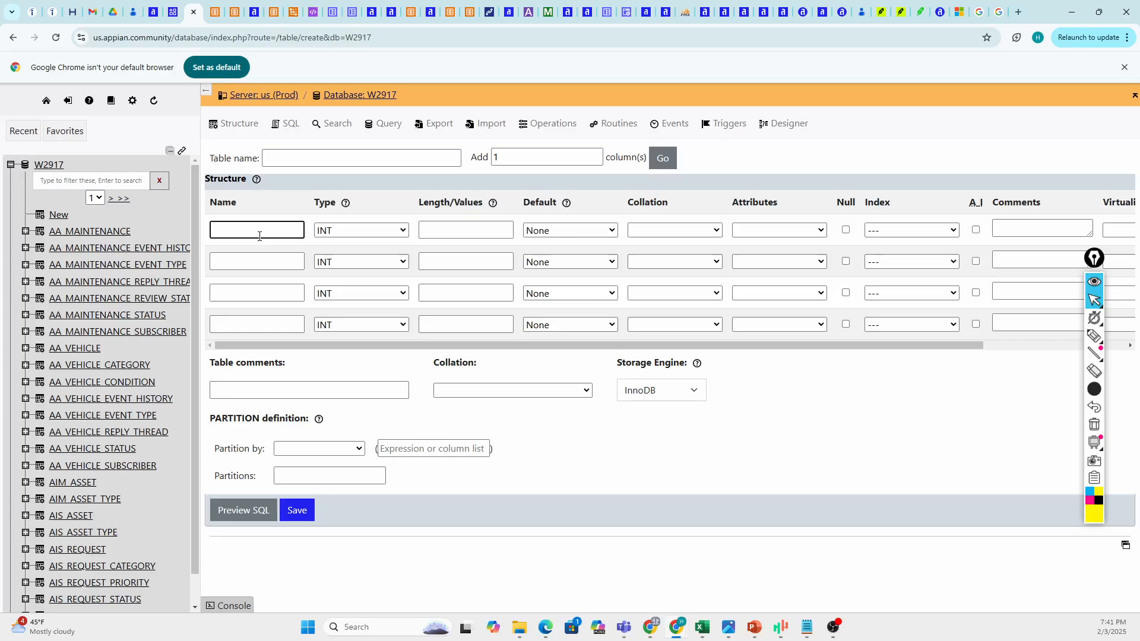
type("licant_id")
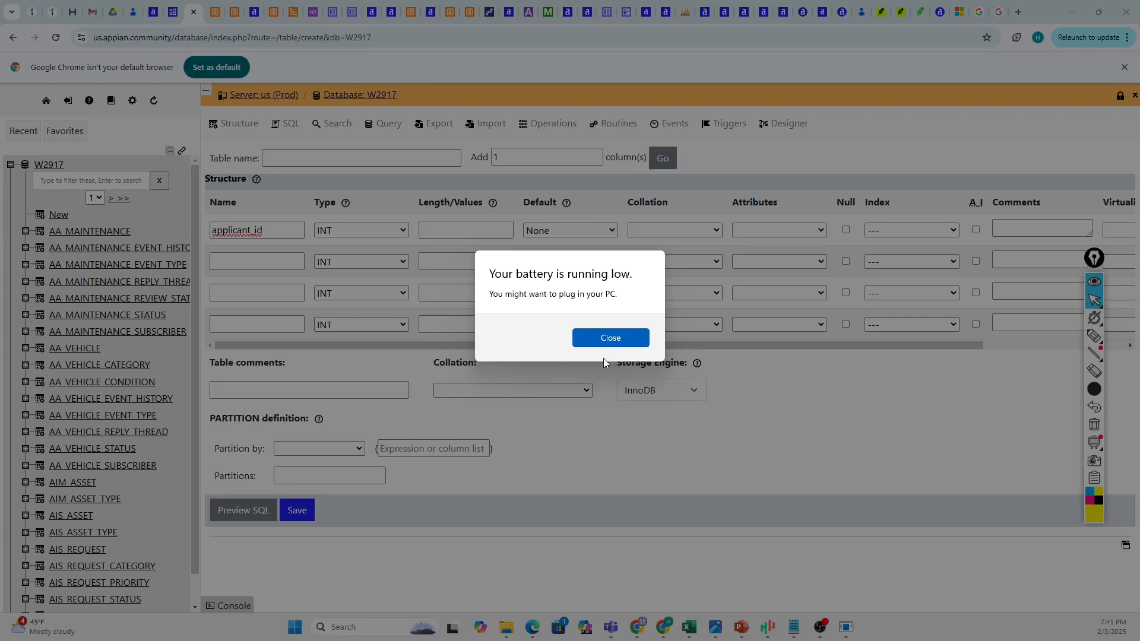
left_click(600, 338)
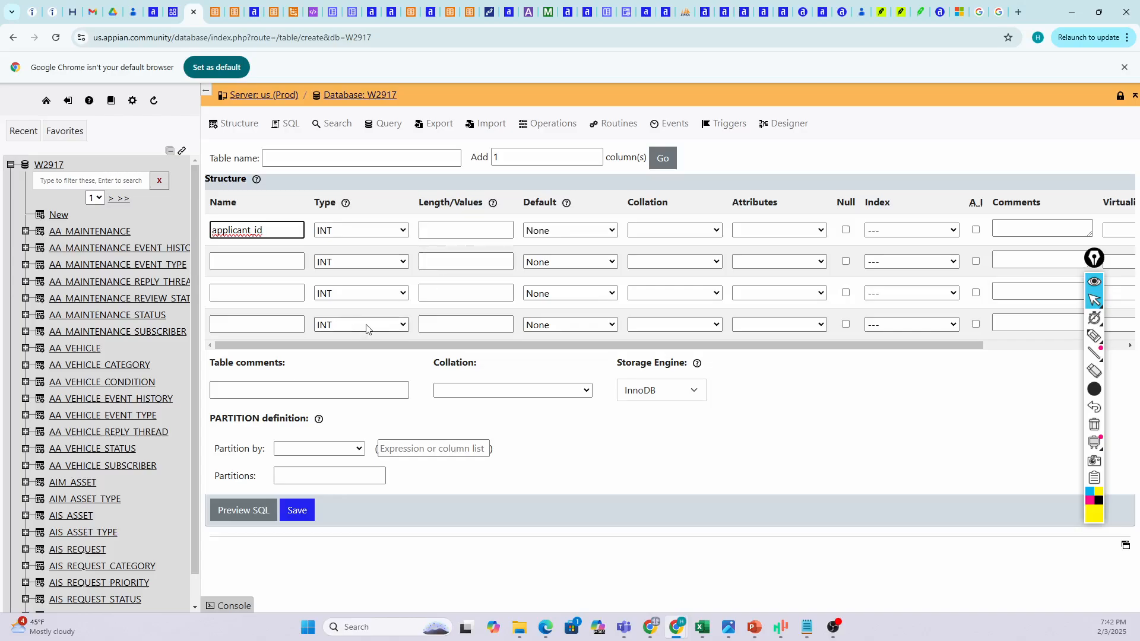
- Name the new table tted and its second column fs
left_click(290, 162)
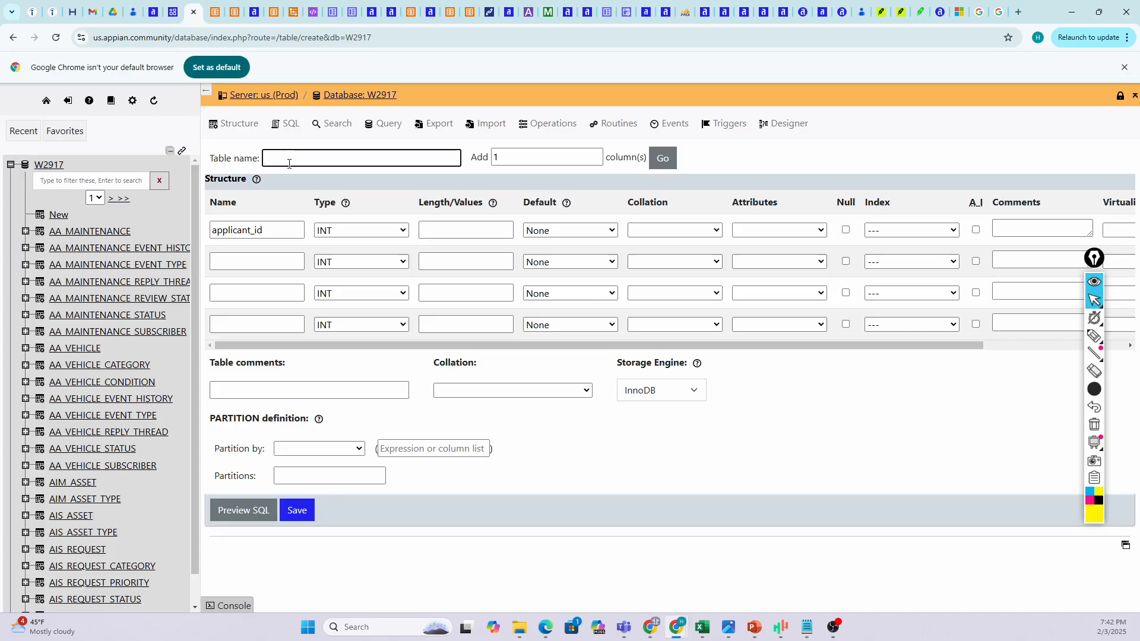
type("tted")
left_click(252, 262)
type("fs")
left_click(249, 312)
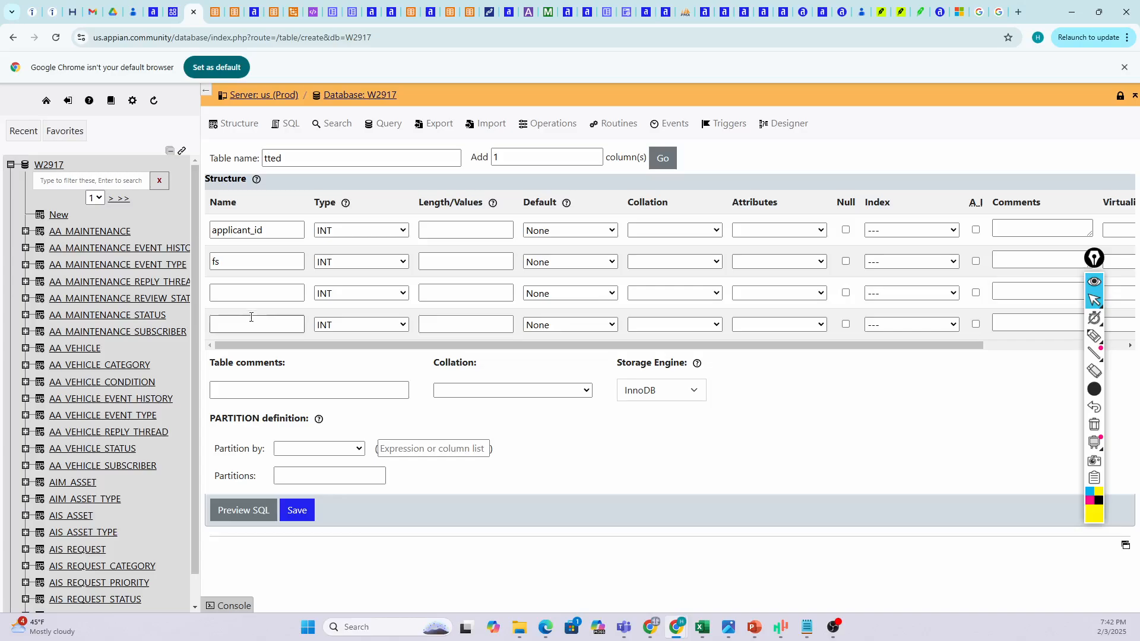
- Make applicant_id an auto-increment primary key and preview the table's CREATE TABLE SQL
left_click(975, 230)
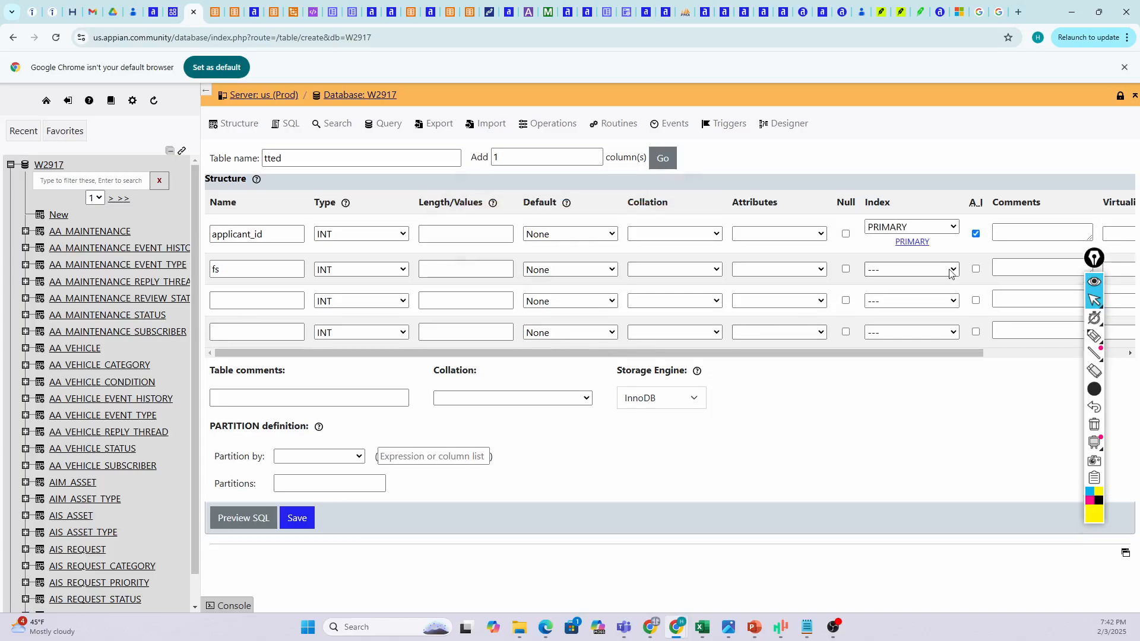
left_click(245, 518)
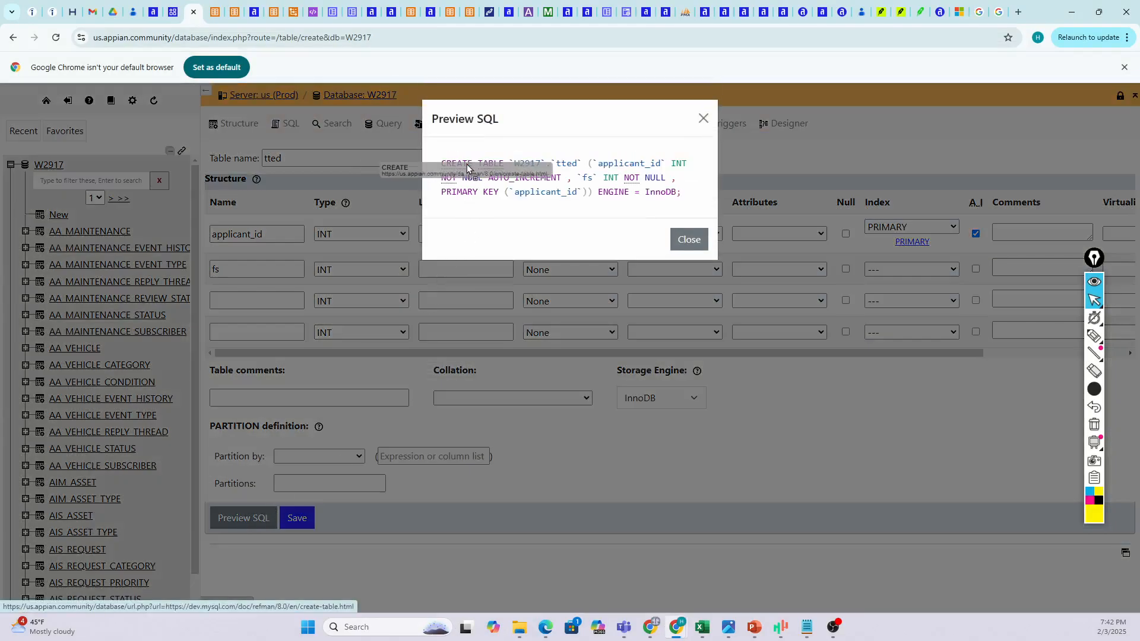
left_click_drag(697, 203, 436, 156)
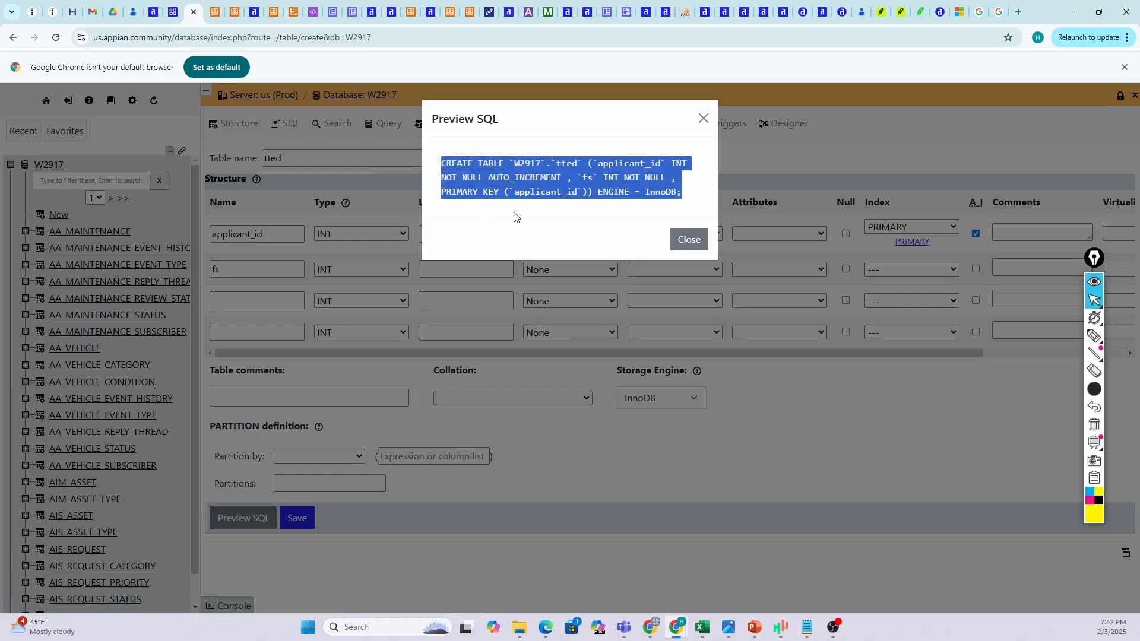
left_click(688, 239)
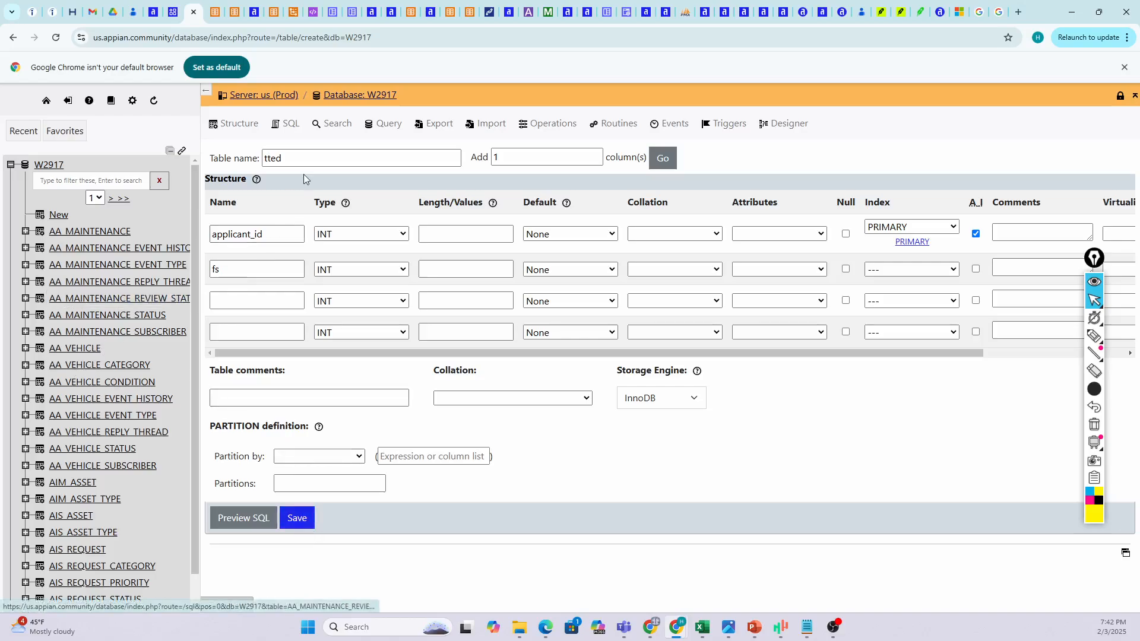
- Switch to the Vendor Applicant record type in Appian and choose New Data Model as its data source
left_click(216, 11)
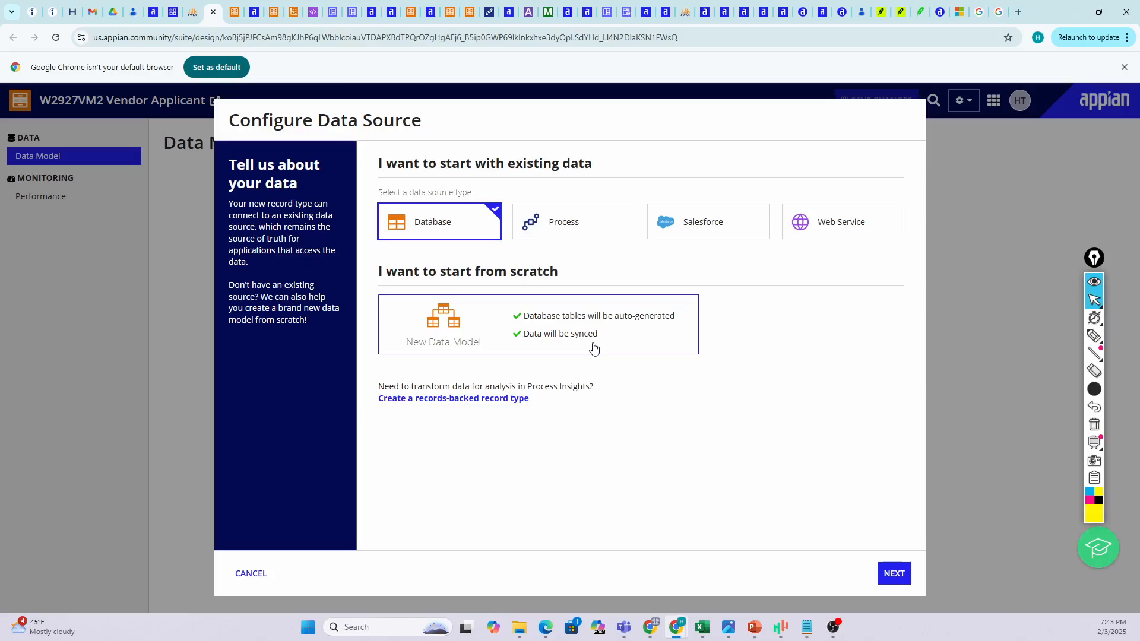
left_click(448, 311)
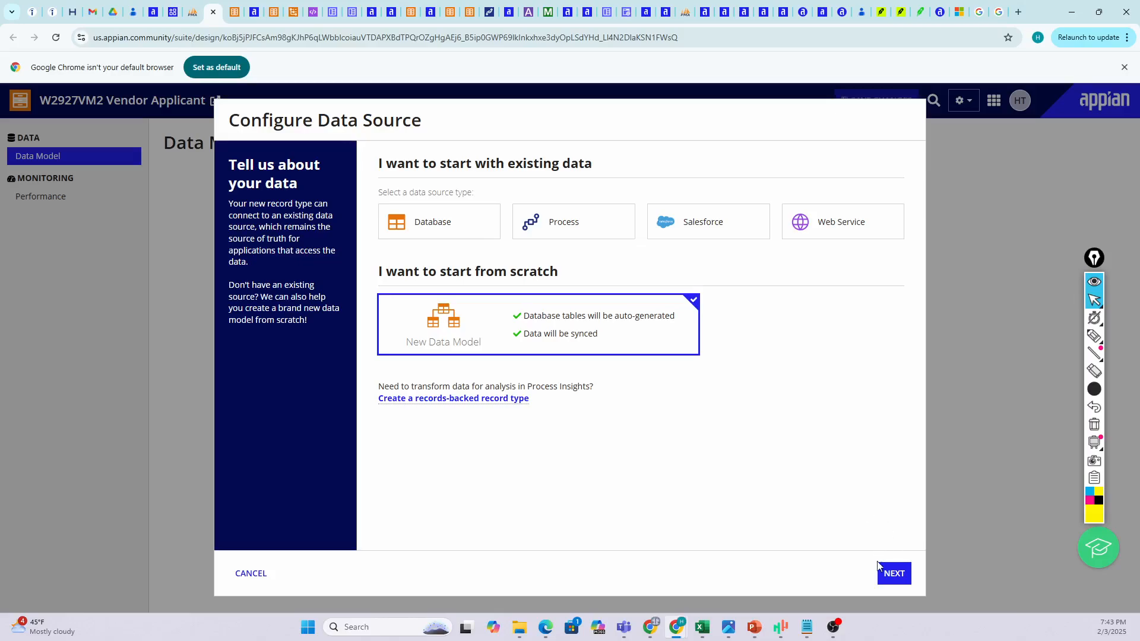
left_click(892, 573)
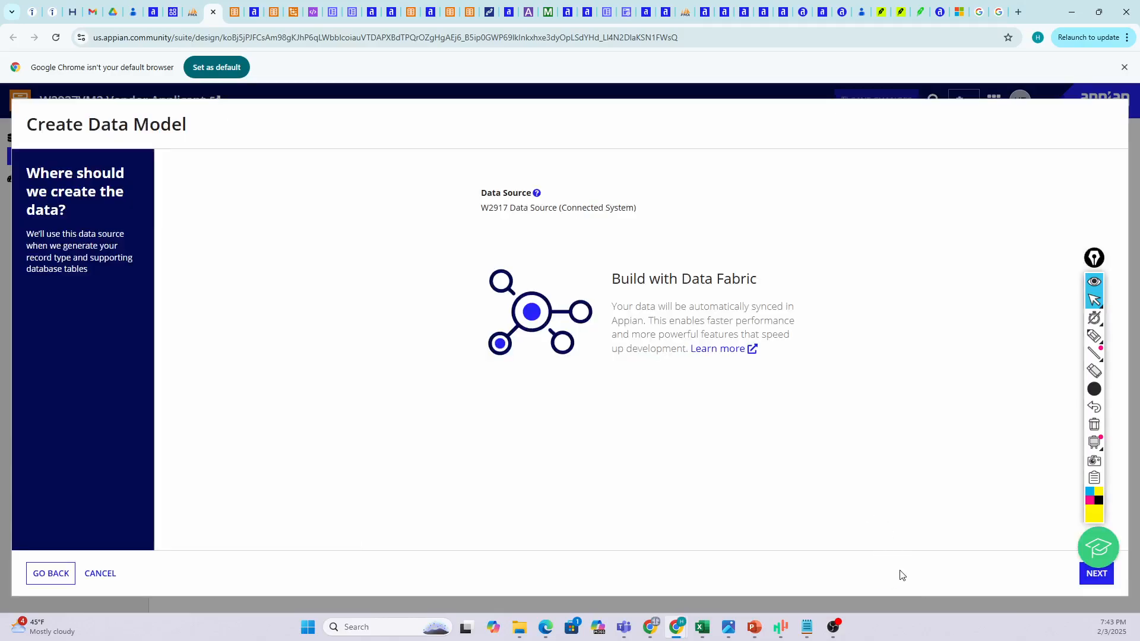
- Check the W2917 Data Source (Connected System) for the new data model and proceed to defining its fields
left_click(1093, 259)
left_click_drag(1094, 260, 1123, 251)
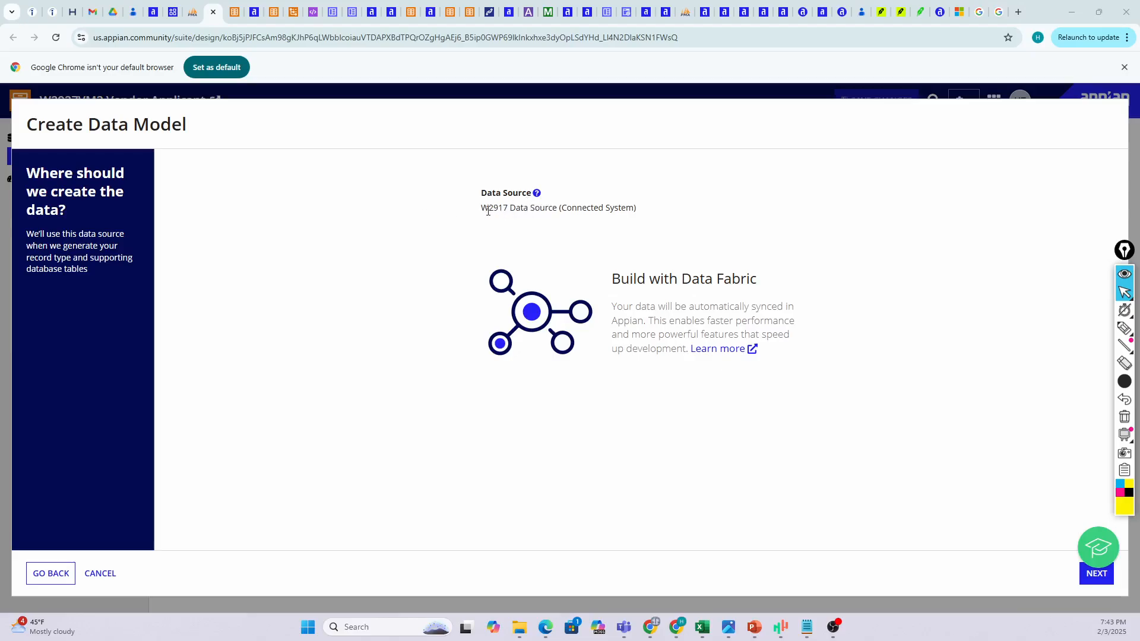
left_click_drag(481, 209, 668, 214)
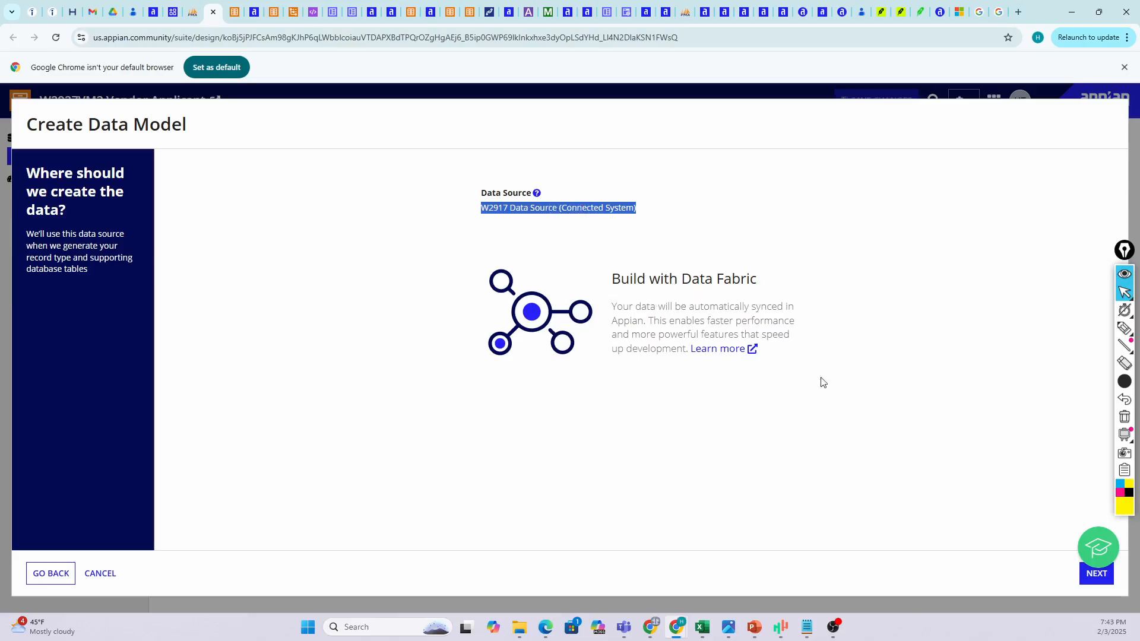
left_click(1095, 573)
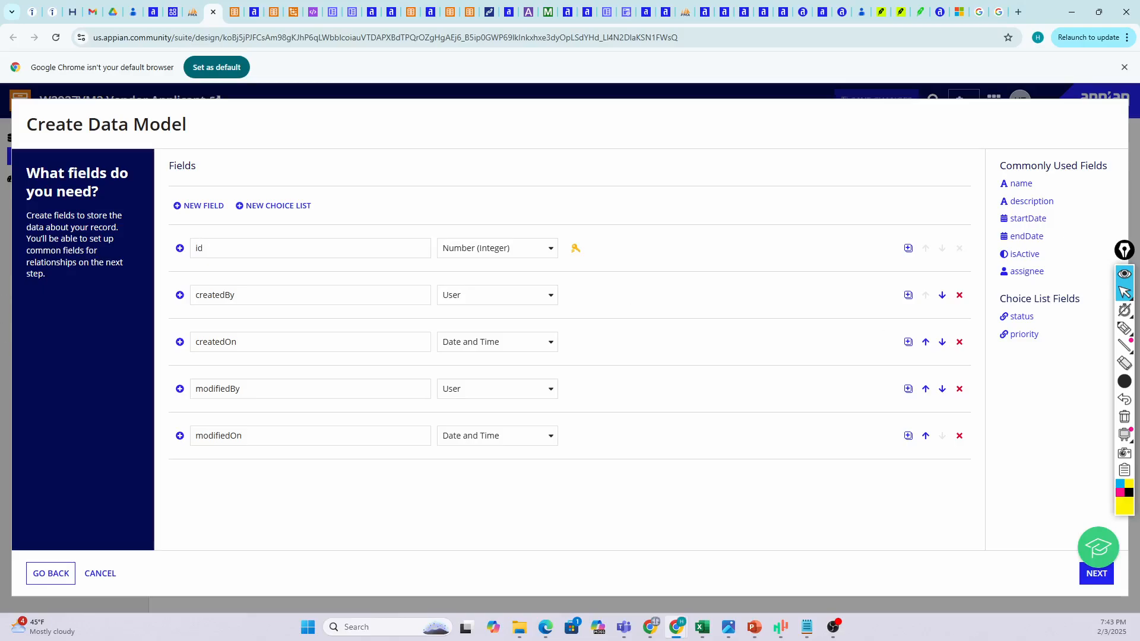
- Switch to the Vendor management notes in Notepad and compare the VENDOR APPLICANT field list with the data model's default fields
left_click(806, 627)
left_click_drag(941, 161, 842, 149)
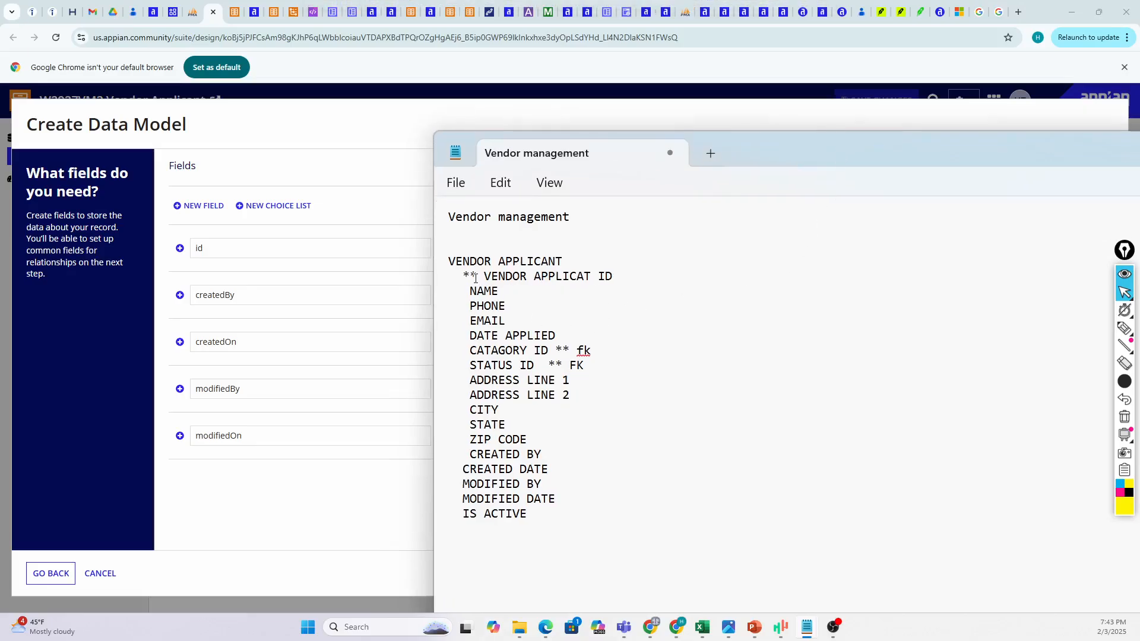
left_click_drag(476, 278, 653, 283)
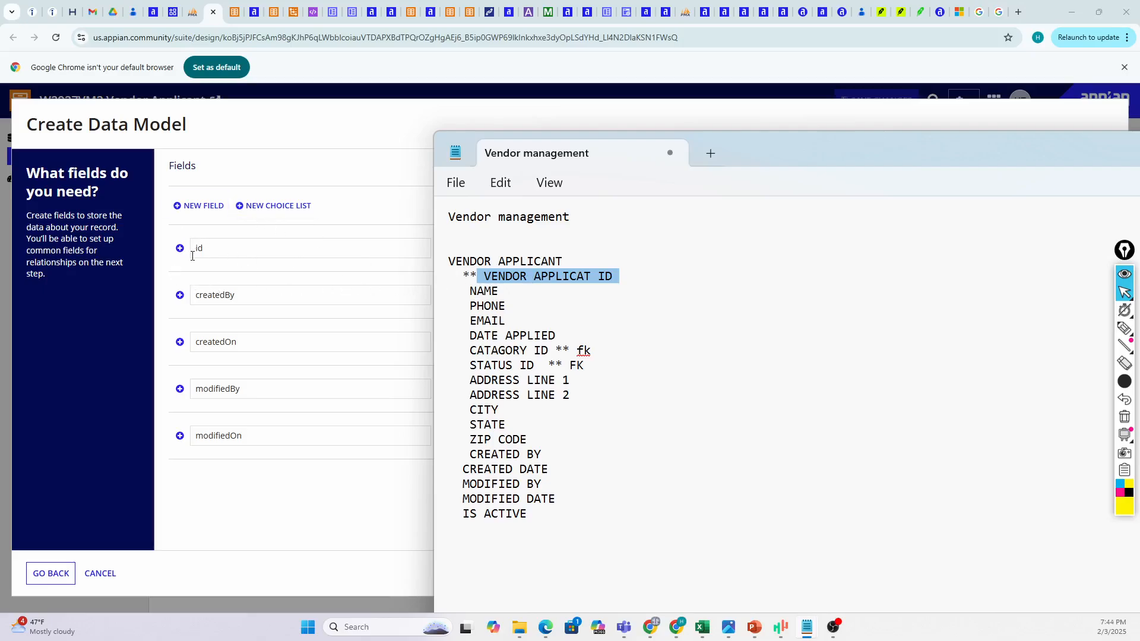
left_click(555, 277)
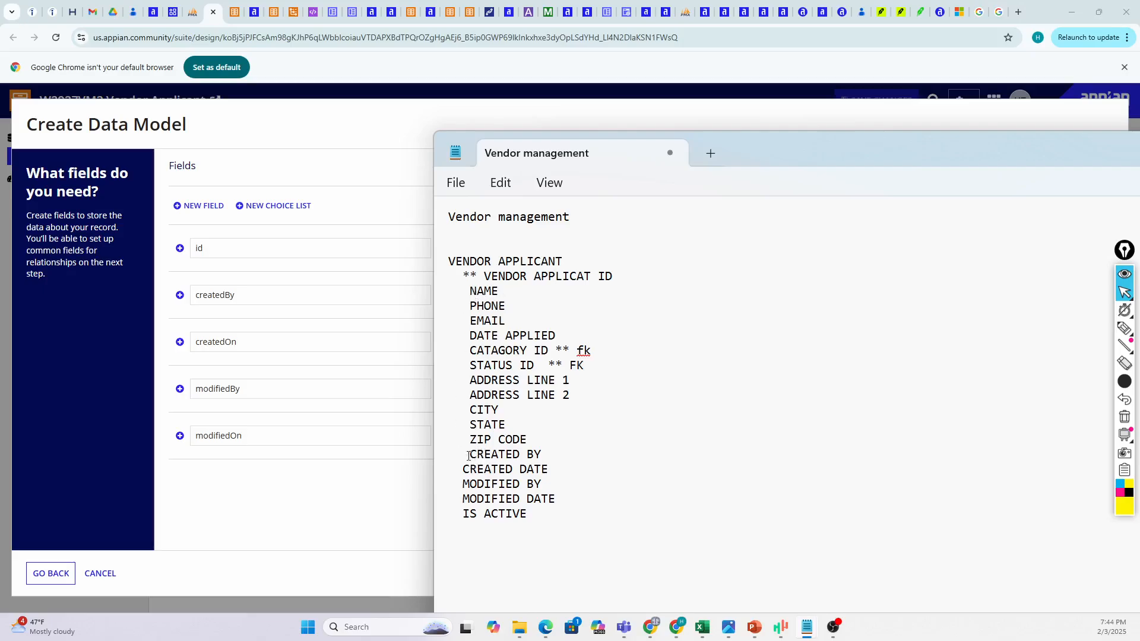
left_click_drag(470, 454, 567, 501)
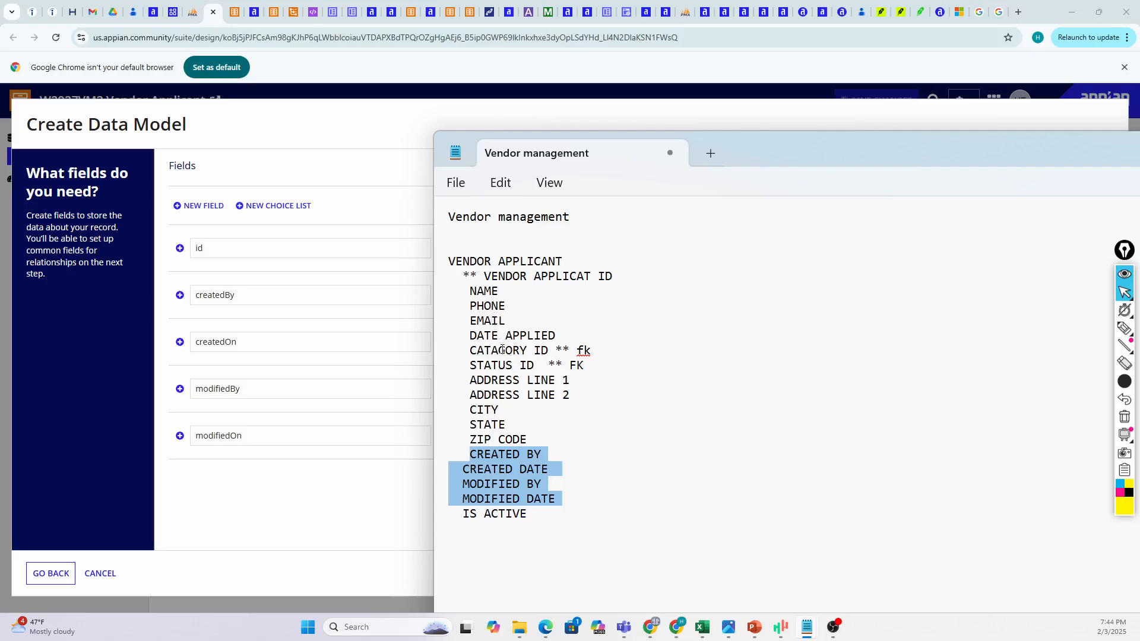
left_click_drag(470, 291, 541, 455)
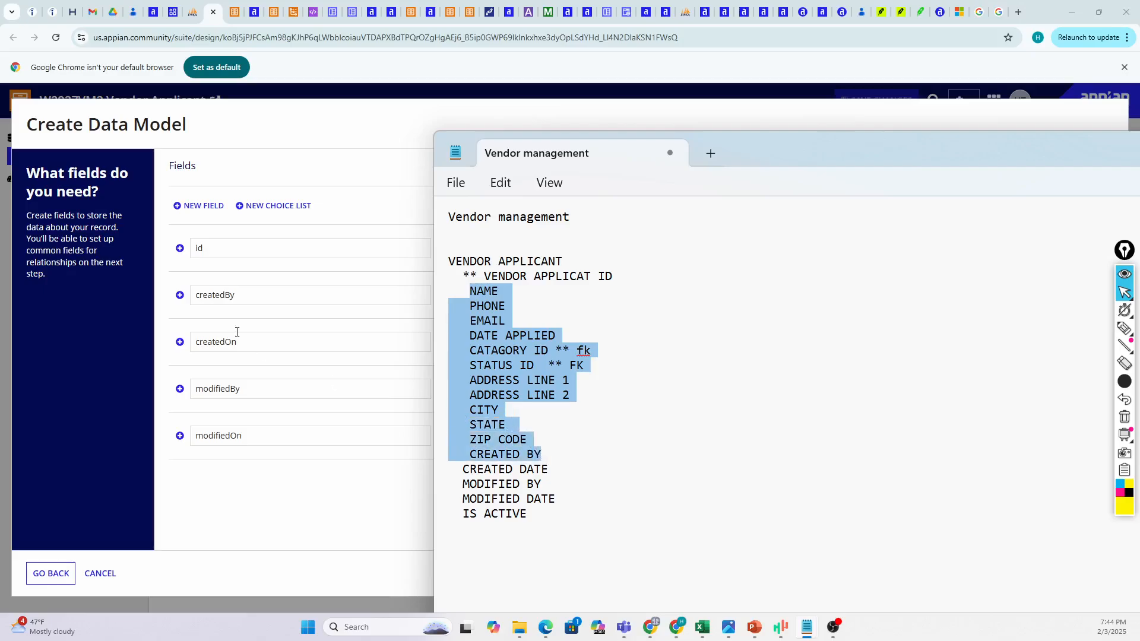
left_click_drag(464, 514, 542, 518)
left_click_drag(815, 158, 1139, 142)
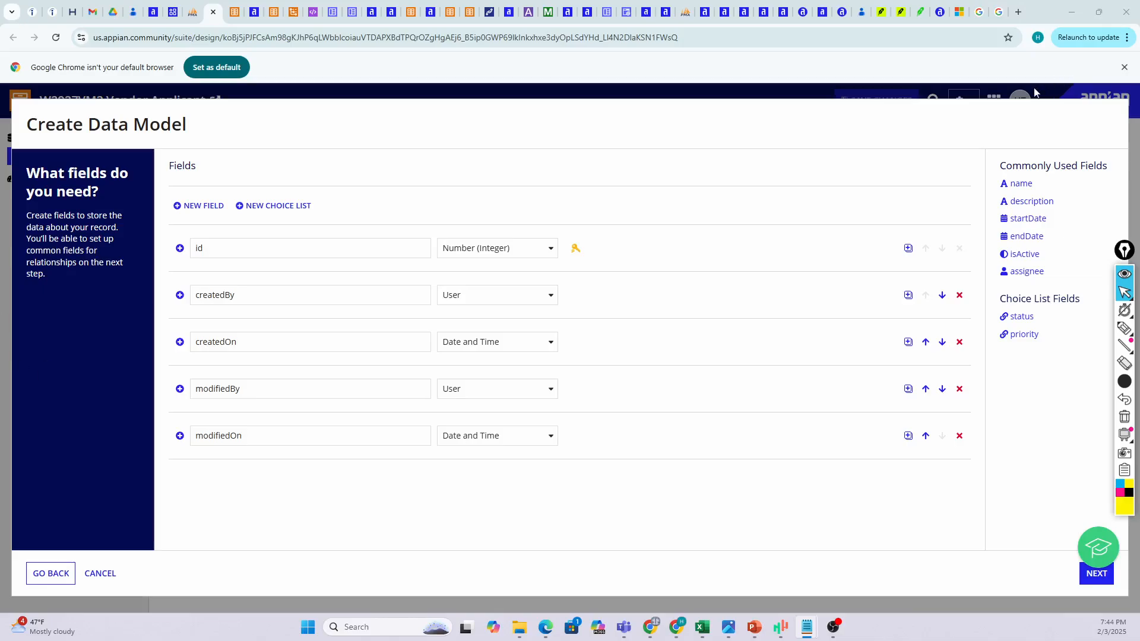
- Rename the data model's primary key field from id to vednorApplicantId
left_click(196, 247)
key("Delete")
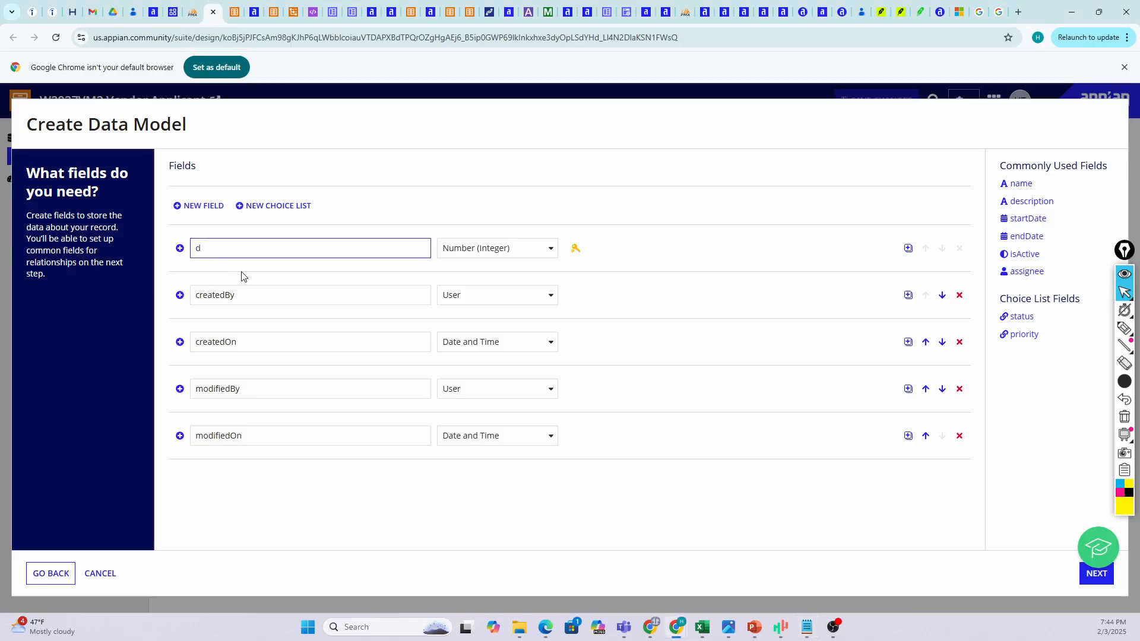
type("vednorApplicantId")
left_click(267, 275)
left_click(227, 246)
left_click(289, 267)
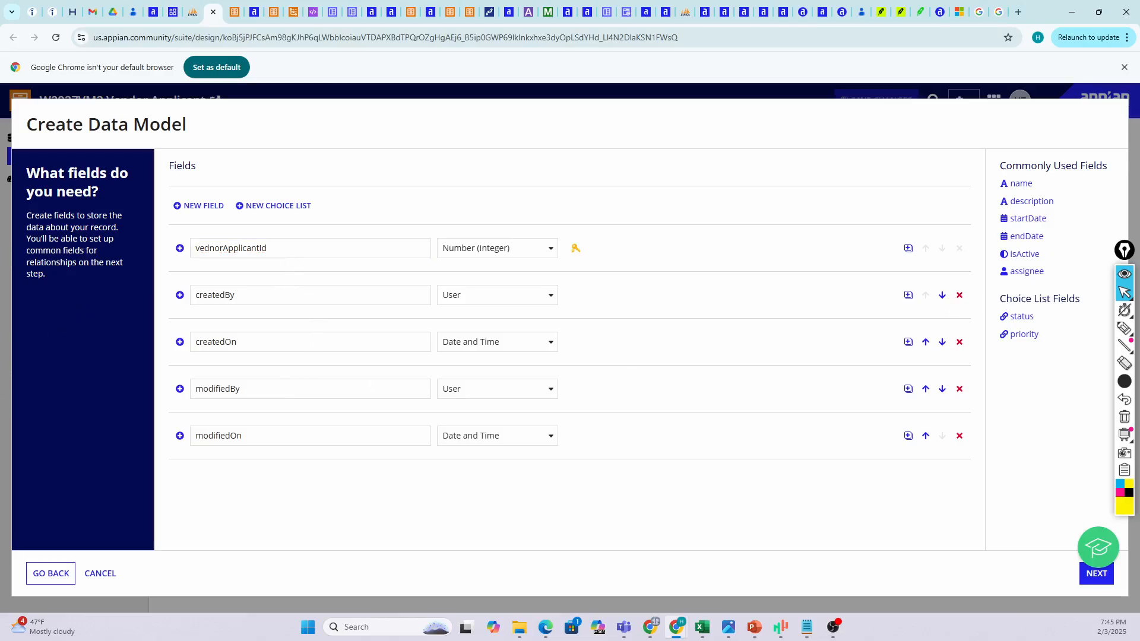
- Add three Text fields called name, phone and email after the primary key field
left_click(206, 209)
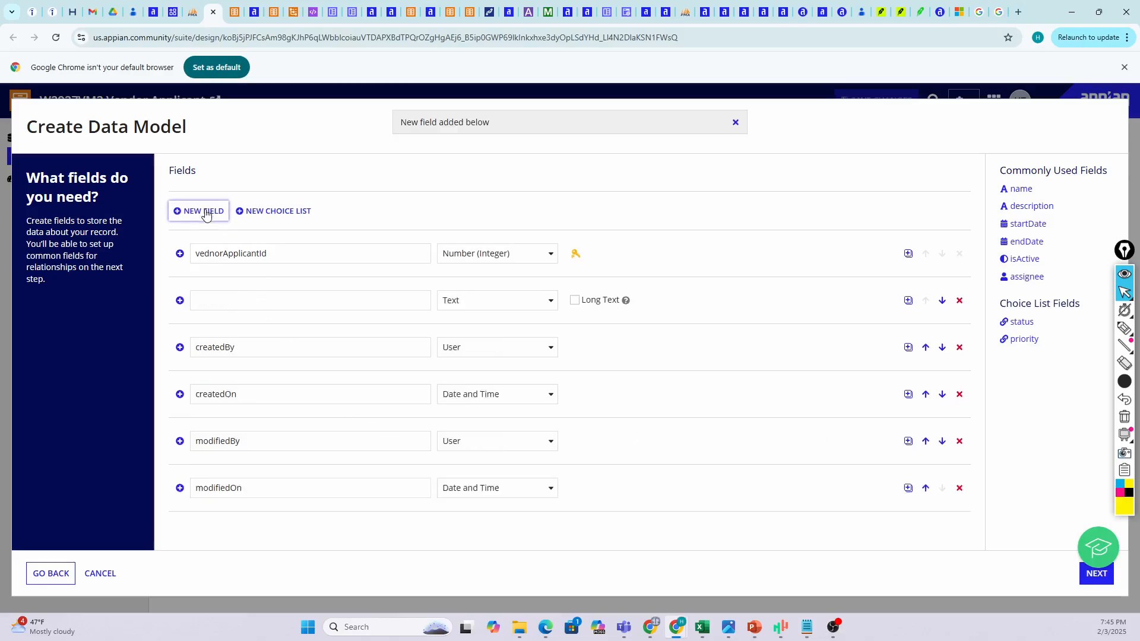
left_click(227, 298)
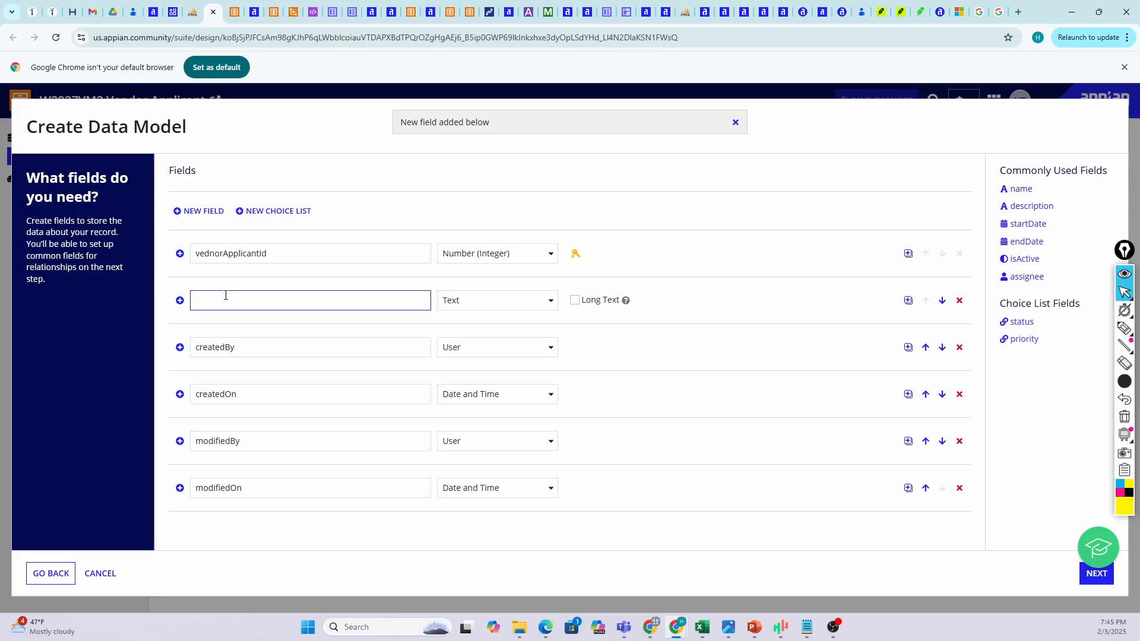
type("name")
left_click(196, 211)
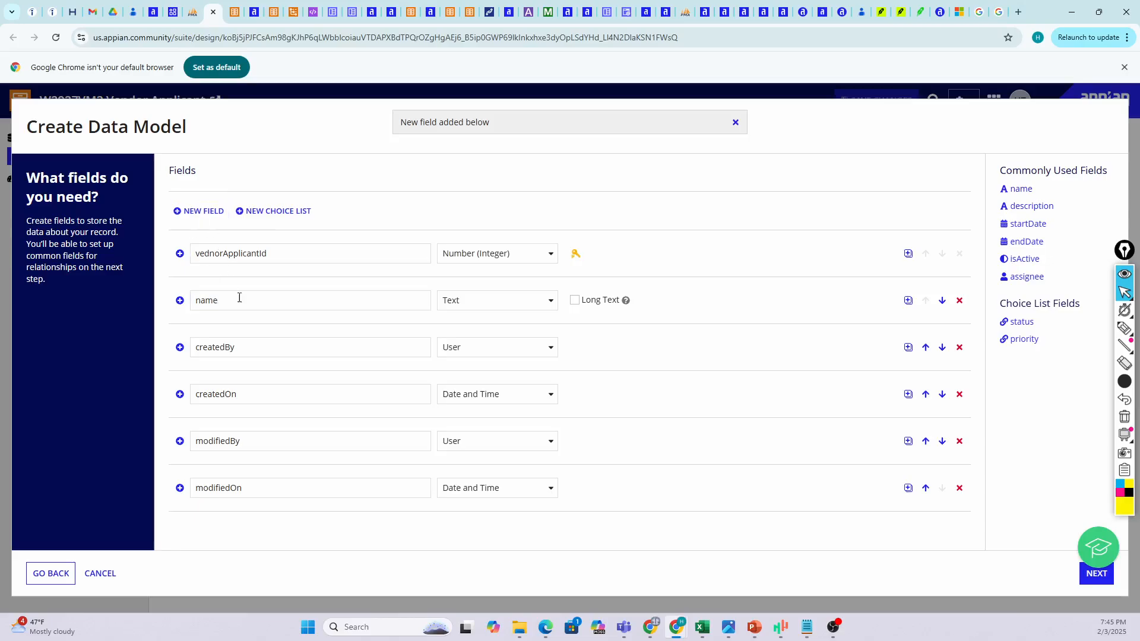
left_click(206, 339)
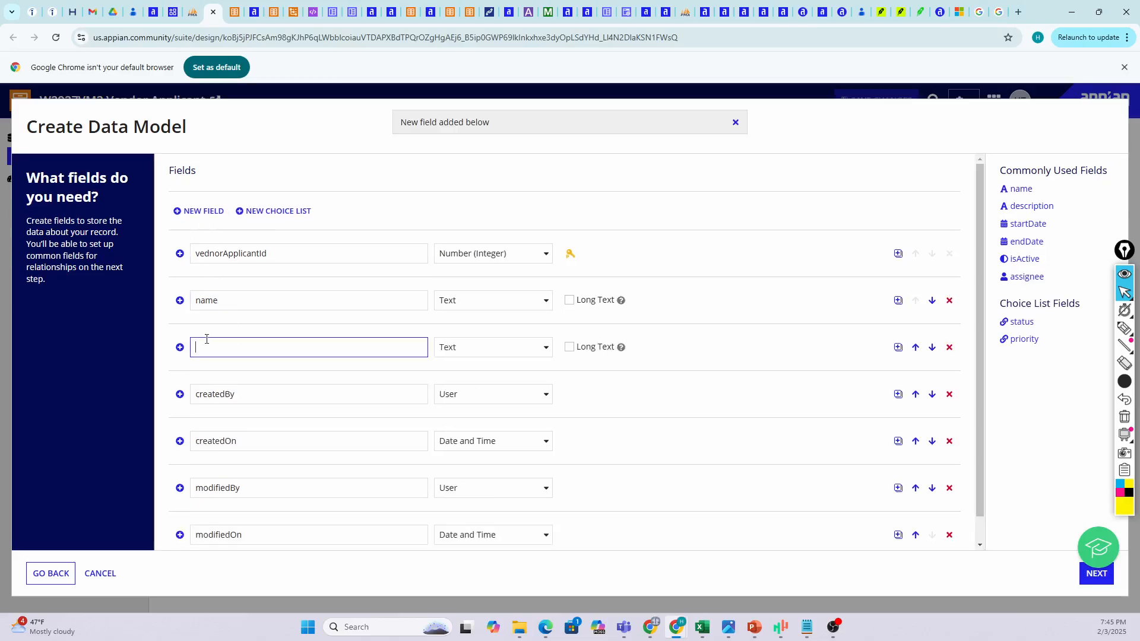
type("phone")
left_click(189, 211)
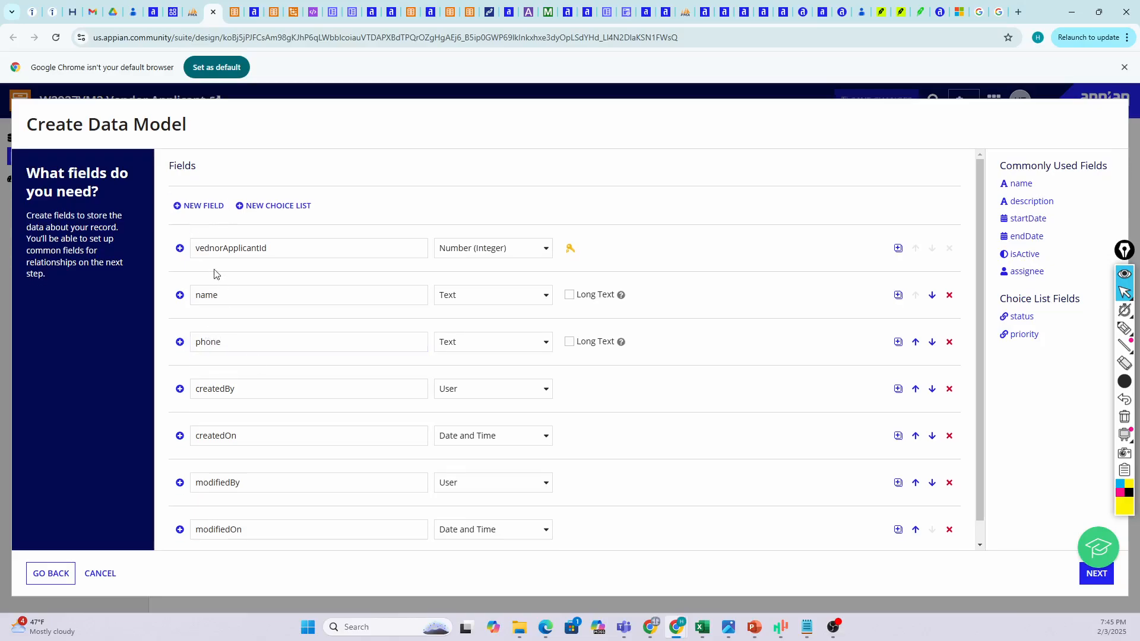
left_click(201, 381)
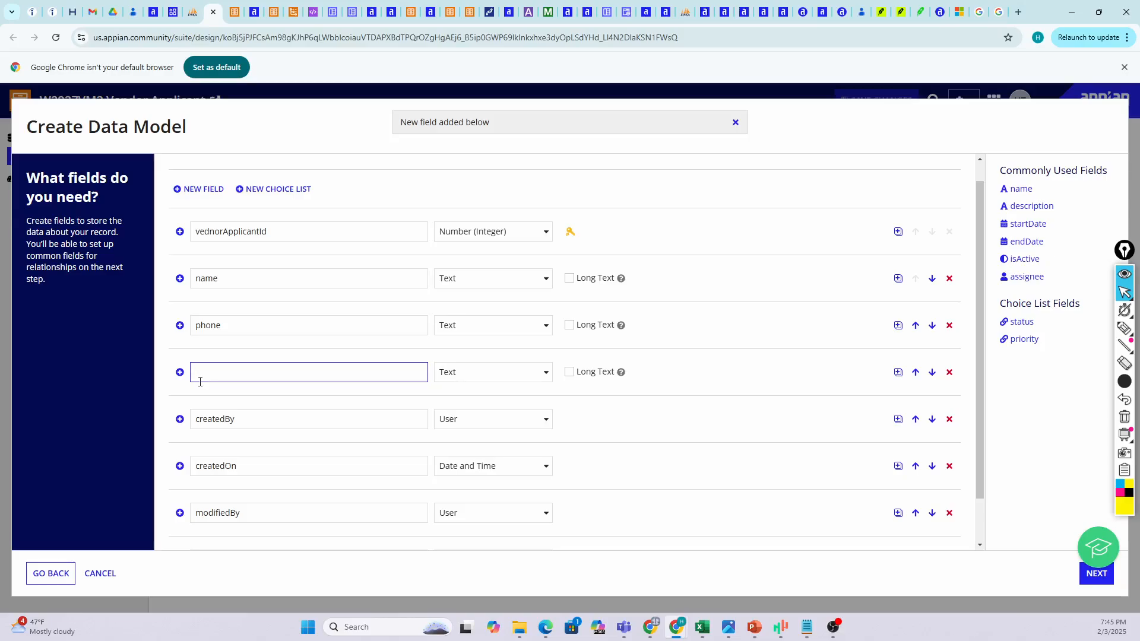
type("email")
- Add a field named dateApplied after email and set its data type to Date and Time
left_click(204, 195)
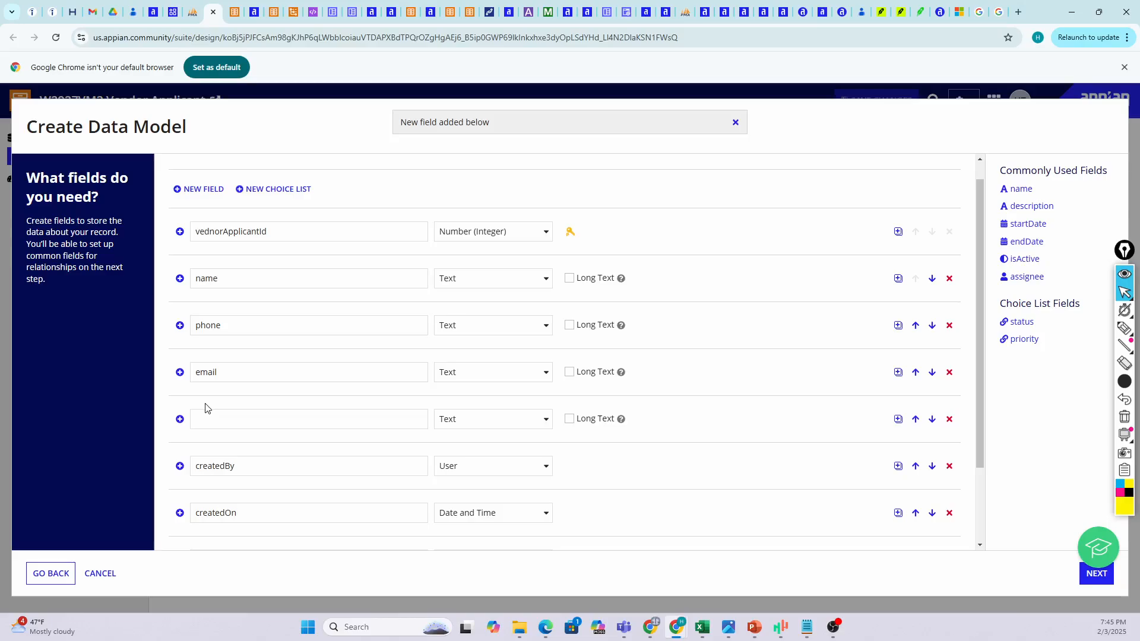
left_click(209, 420)
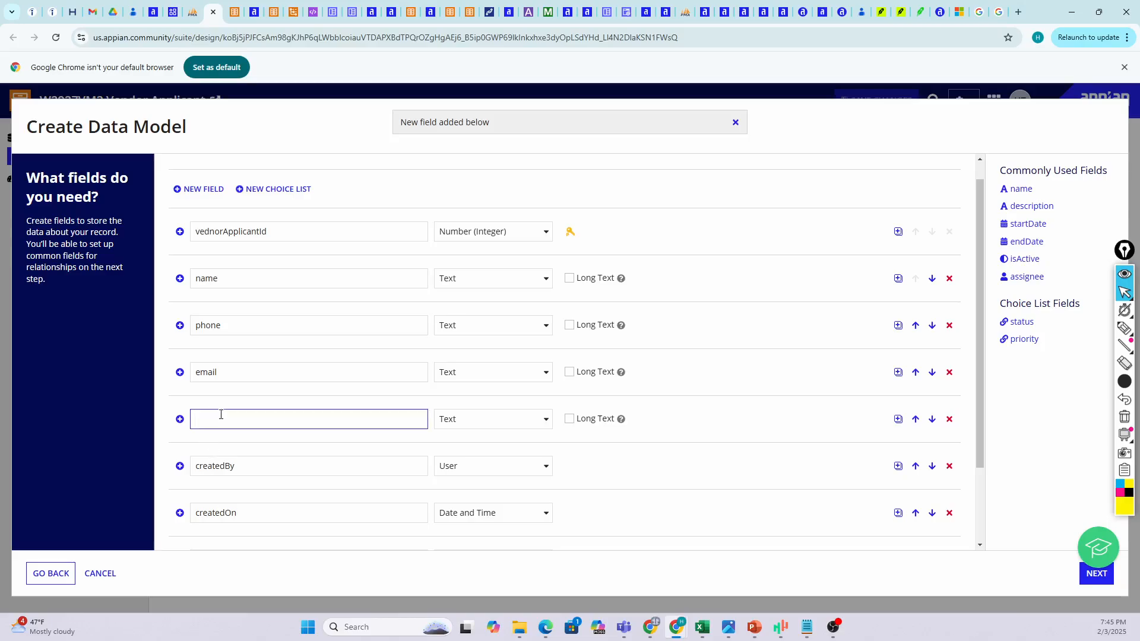
type("dateApplied")
left_click(452, 423)
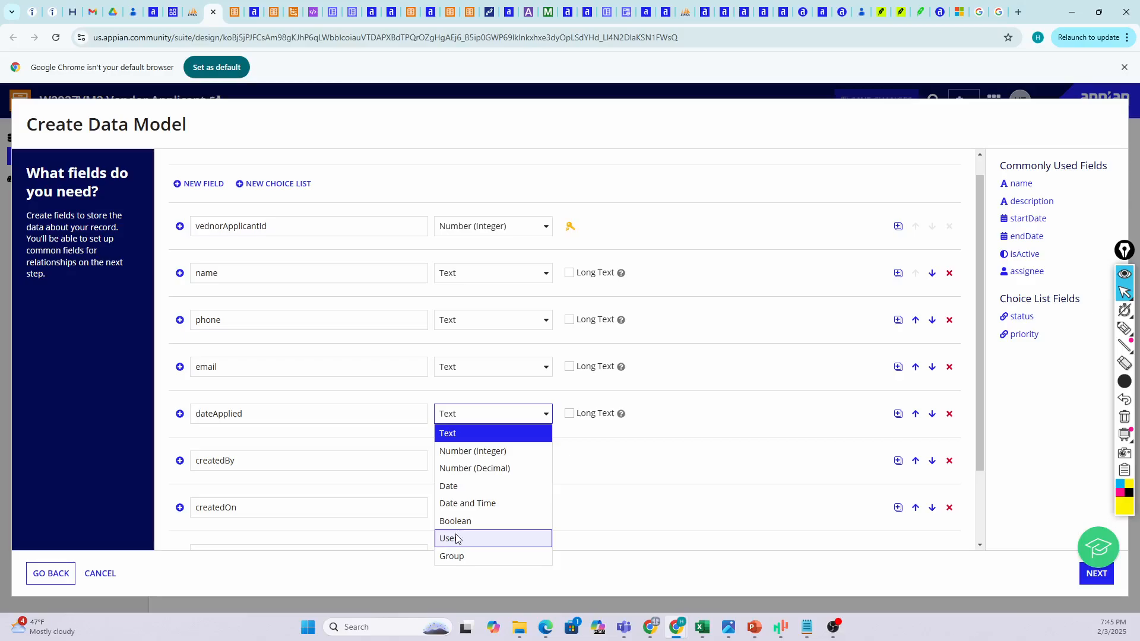
left_click(466, 486)
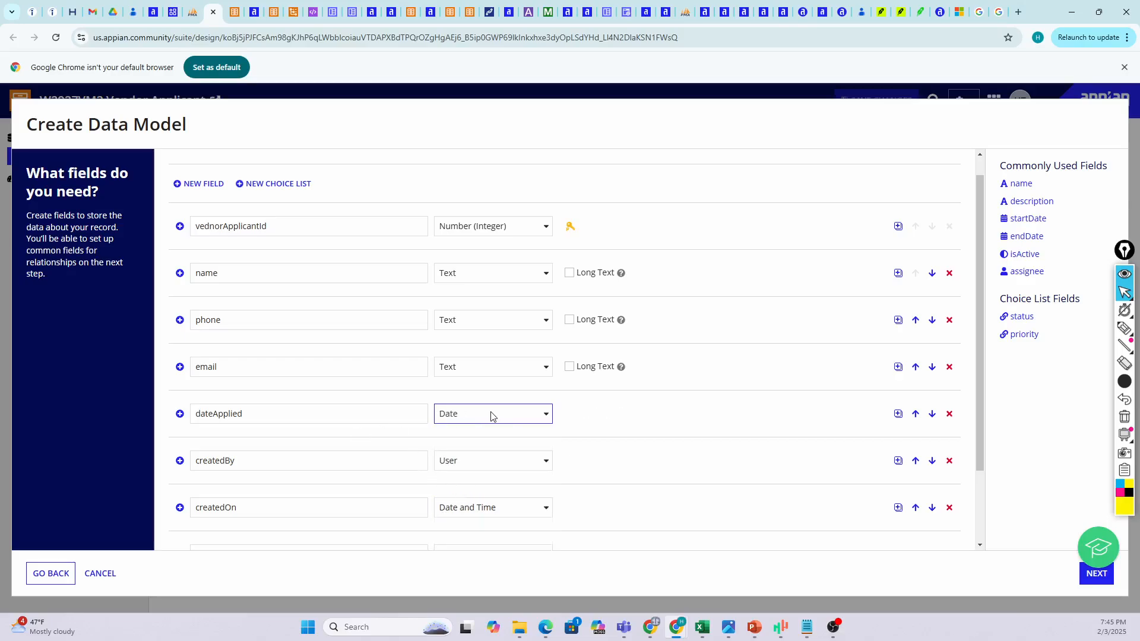
left_click(491, 416)
left_click(467, 501)
- Add another field after dateApplied and name it catagoryId
left_click(204, 191)
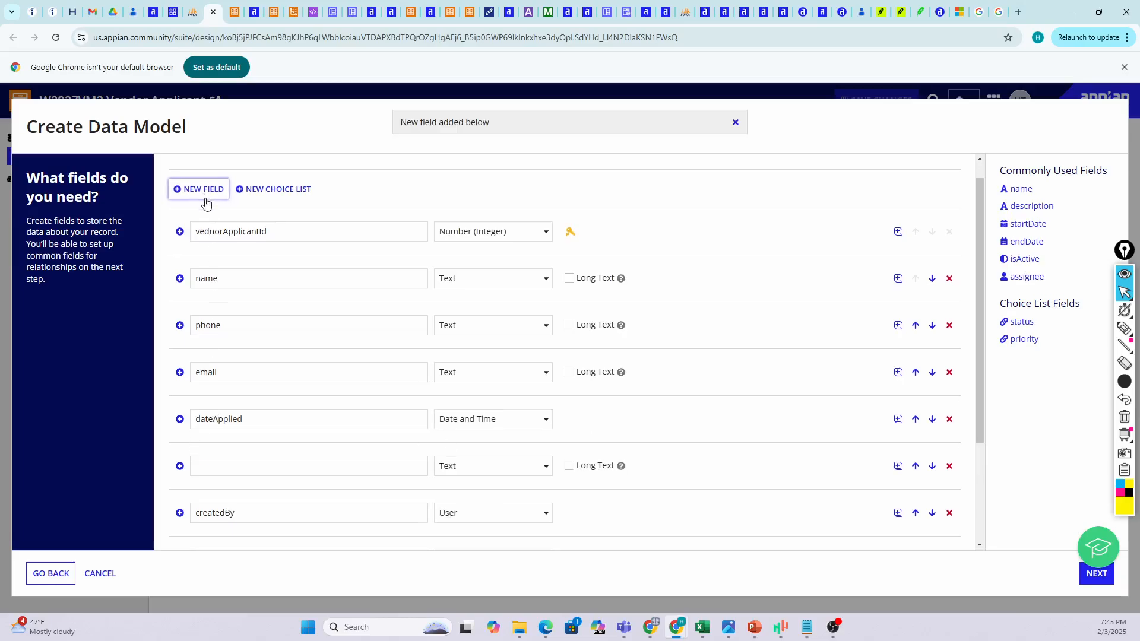
scroll(331, 336, "down", 1)
scroll(331, 336, "down", 1)
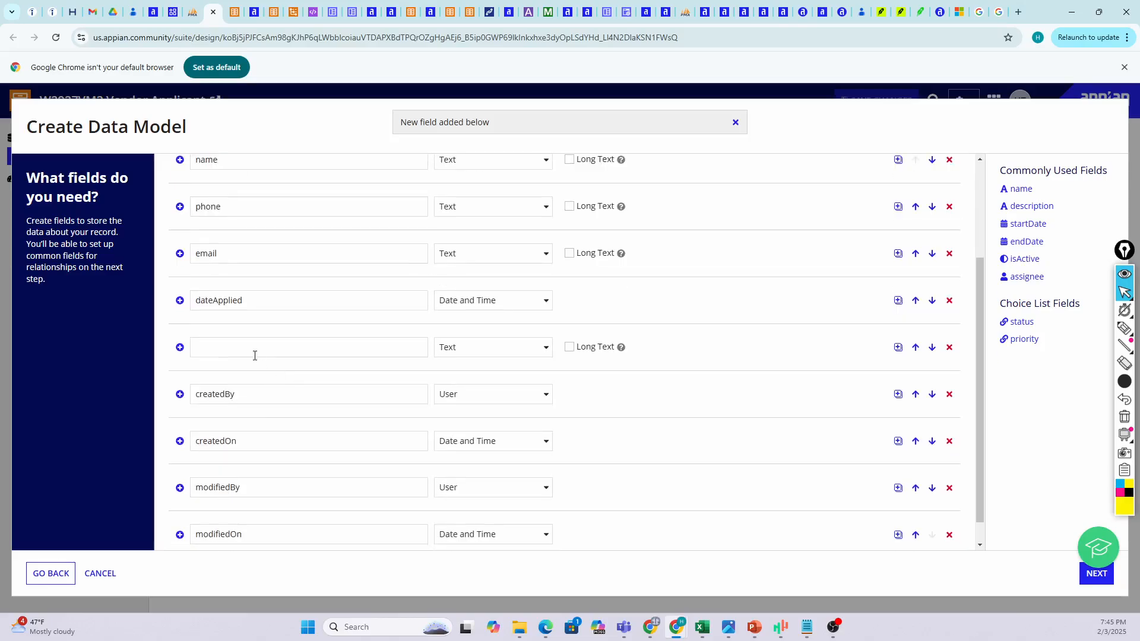
left_click(249, 351)
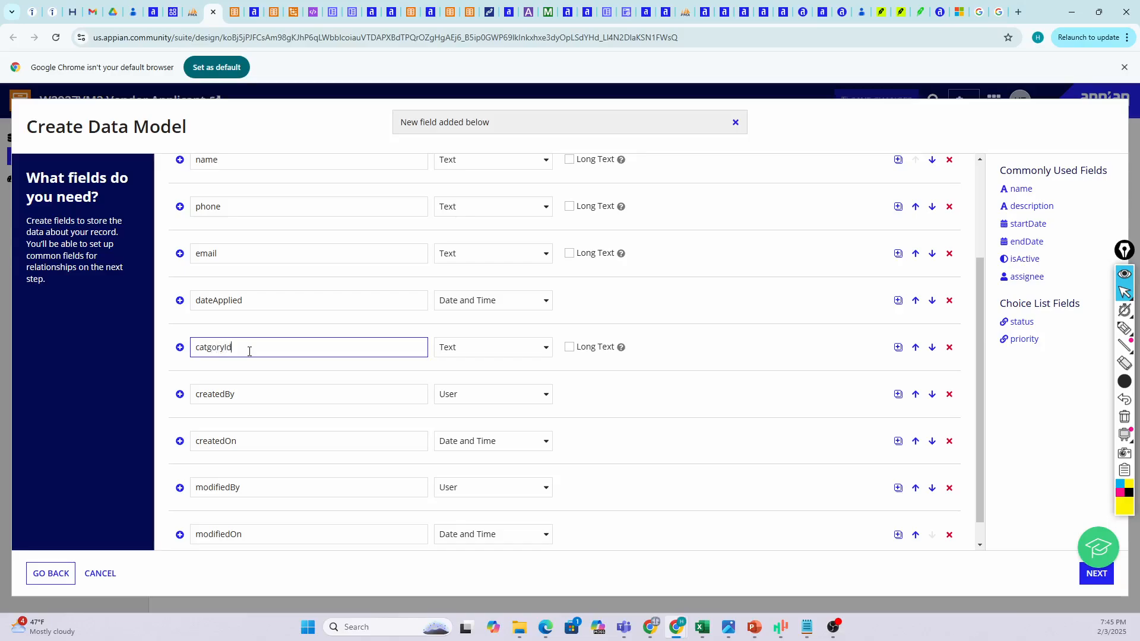
type("catgoryId")
key("BackSpace")
key("BackSpace")
key("BackSpace")
key("BackSpace")
type("gory")
left_click(211, 348)
key("BackSpace")
type("a")
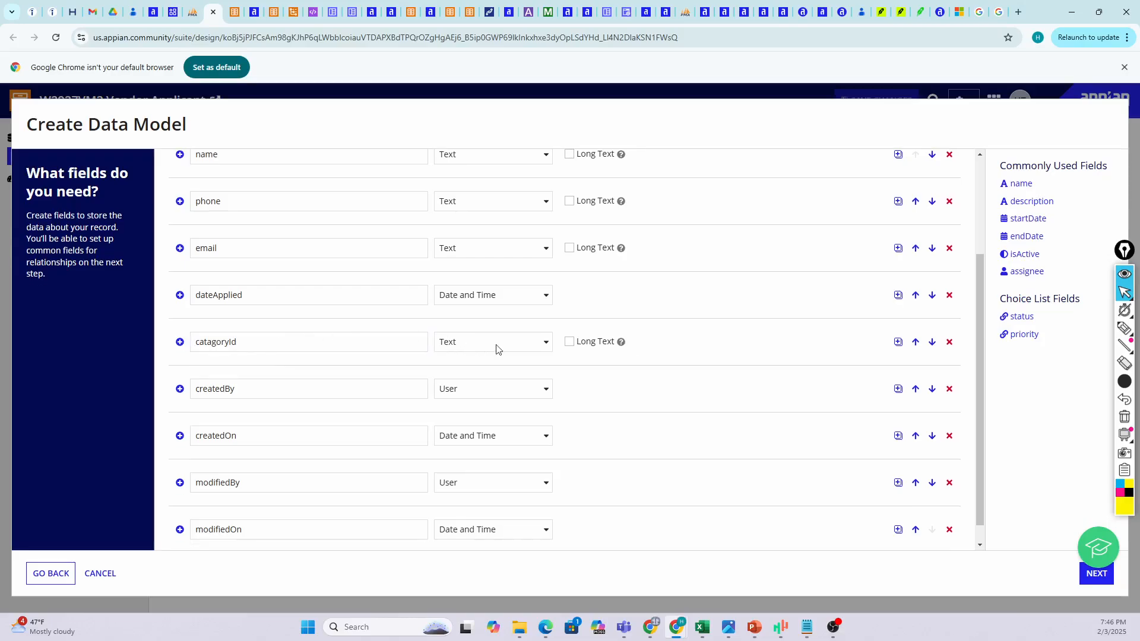
- Set the data type of the catagoryId field to Number (Integer)
left_click(527, 343)
key("Down")
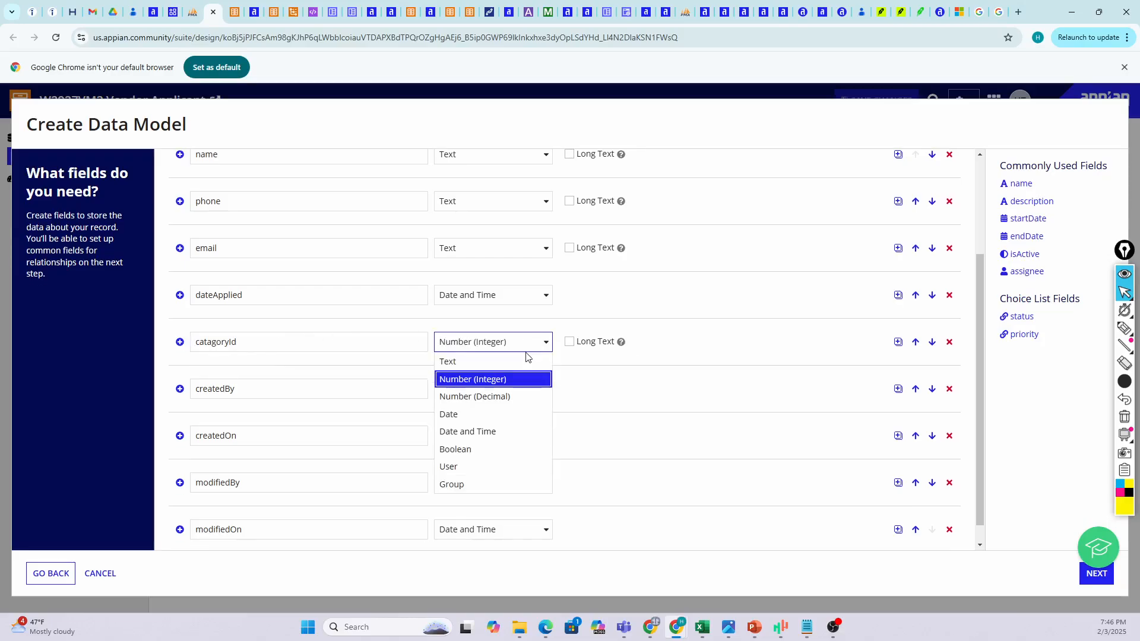
left_click(481, 383)
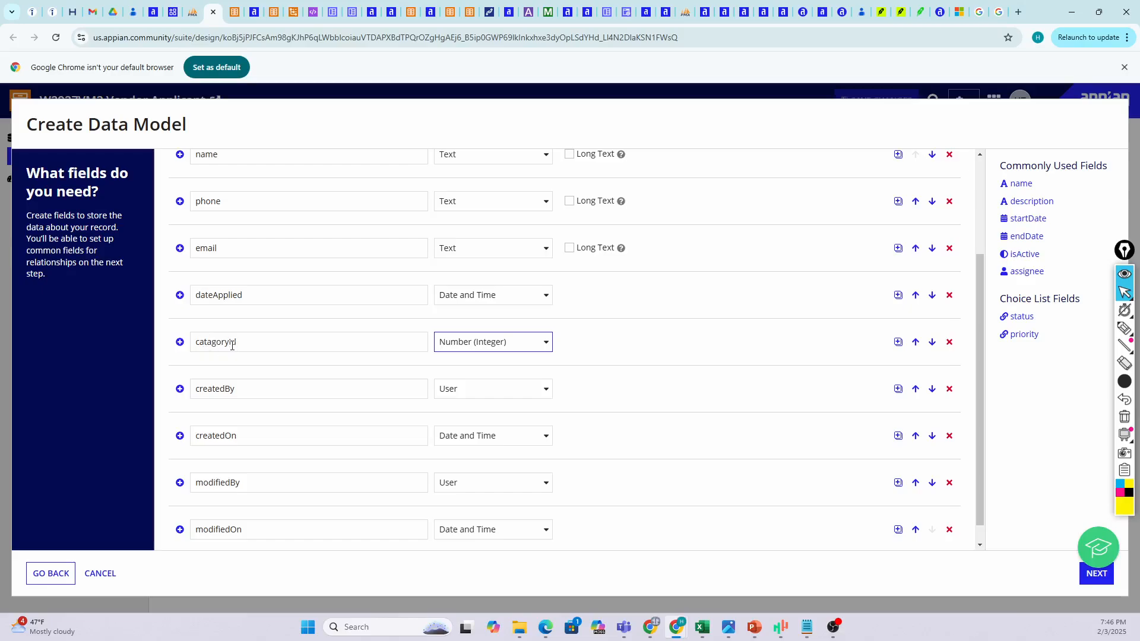
- Add a Text field named addressLine1 after catagoryId
scroll(211, 250, "up", 2)
left_click(202, 184)
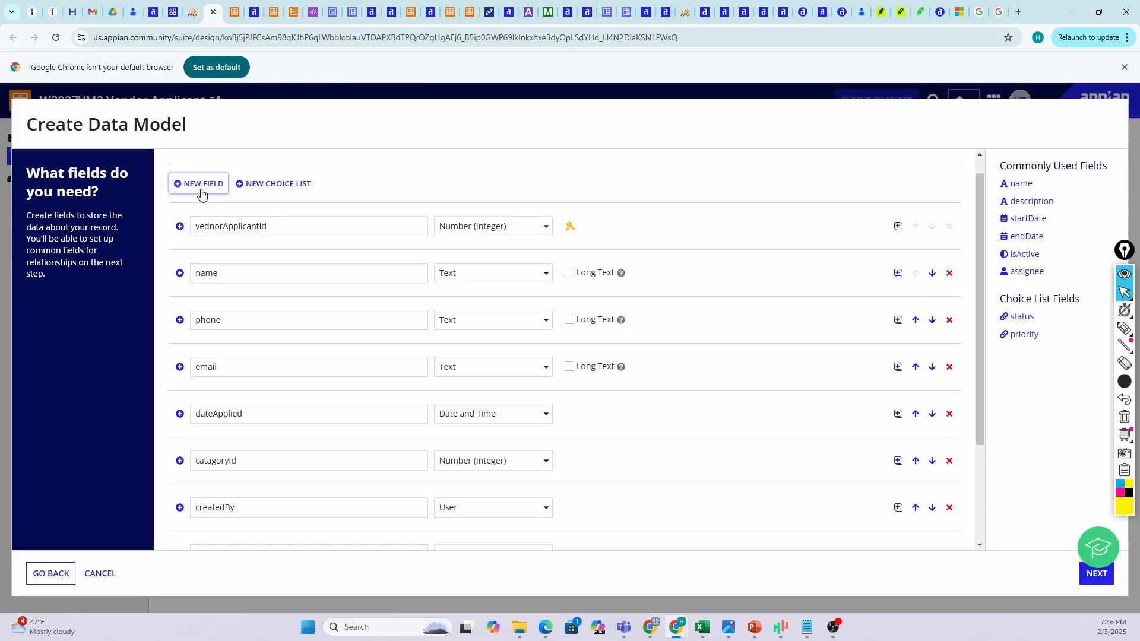
scroll(240, 279, "down", 2)
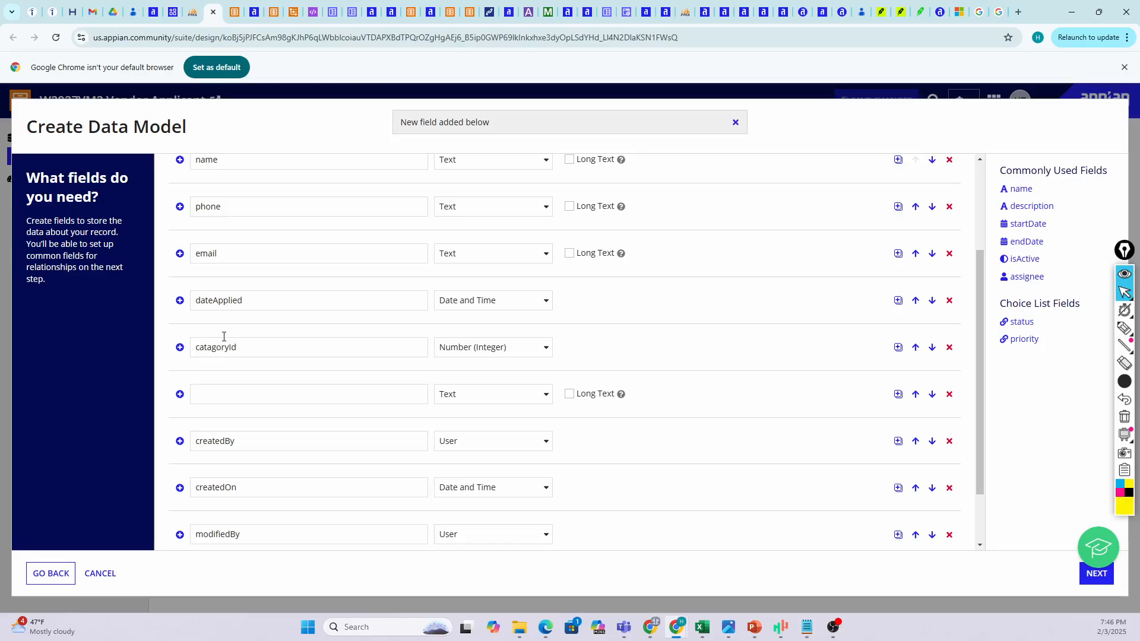
left_click(217, 397)
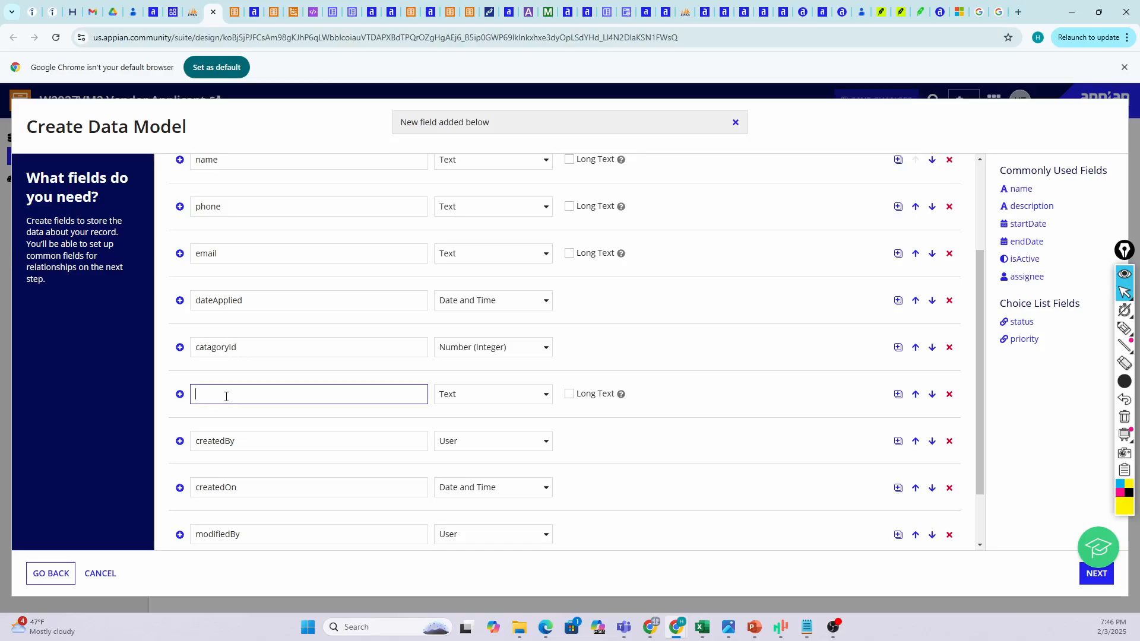
type("addressLine1")
- Reuse the addressLine1 name for another new Text field, naming it addressLine2
left_click_drag(254, 395, 168, 392)
key("ctrl+c")
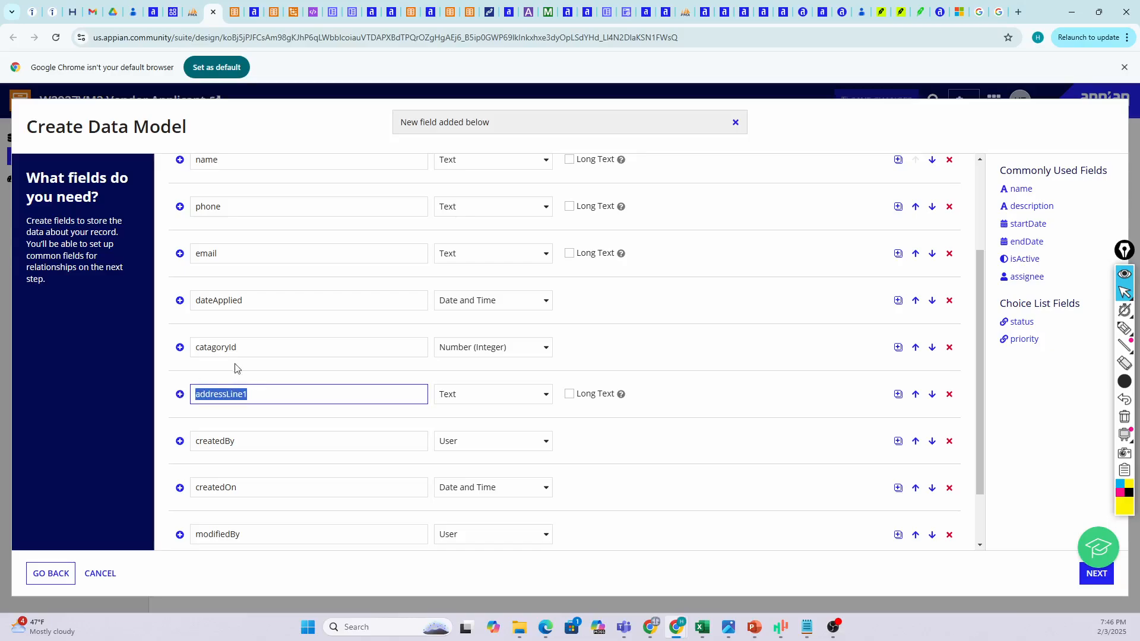
scroll(393, 310, "up", 3)
left_click(199, 211)
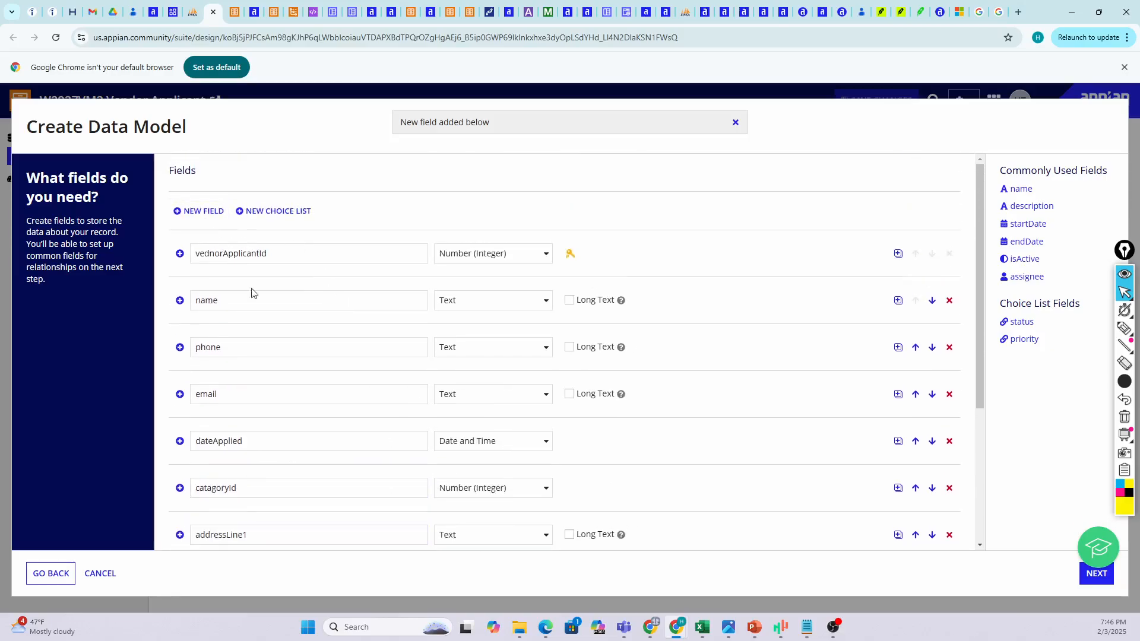
left_click(215, 366)
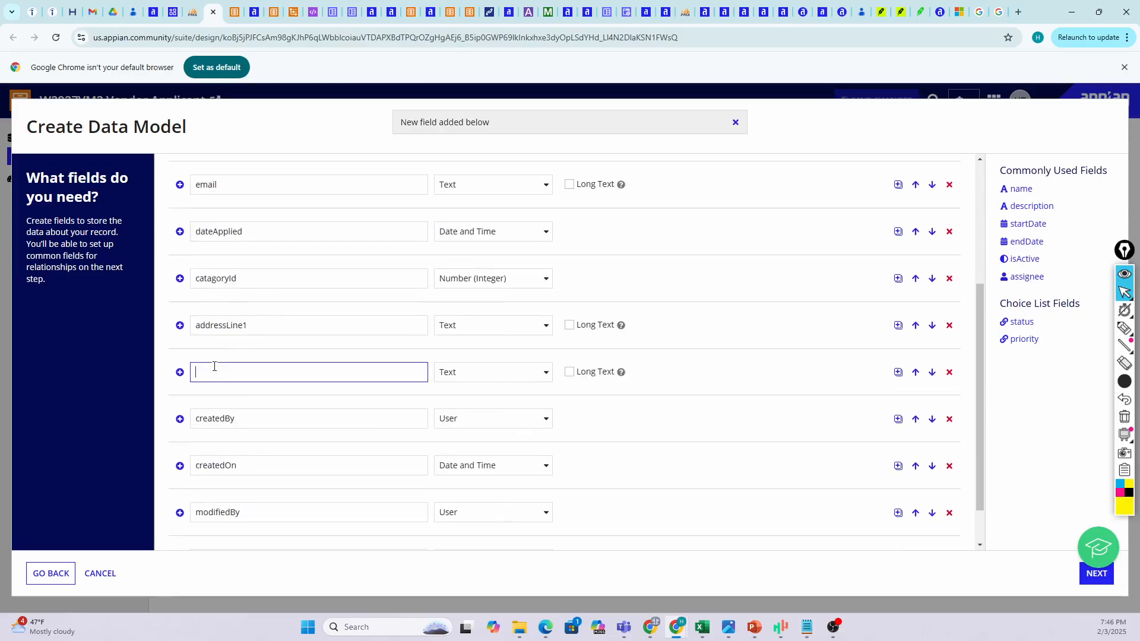
key("ctrl+v")
- Add a Text field named city after addressLine2
scroll(250, 344, "up", 4)
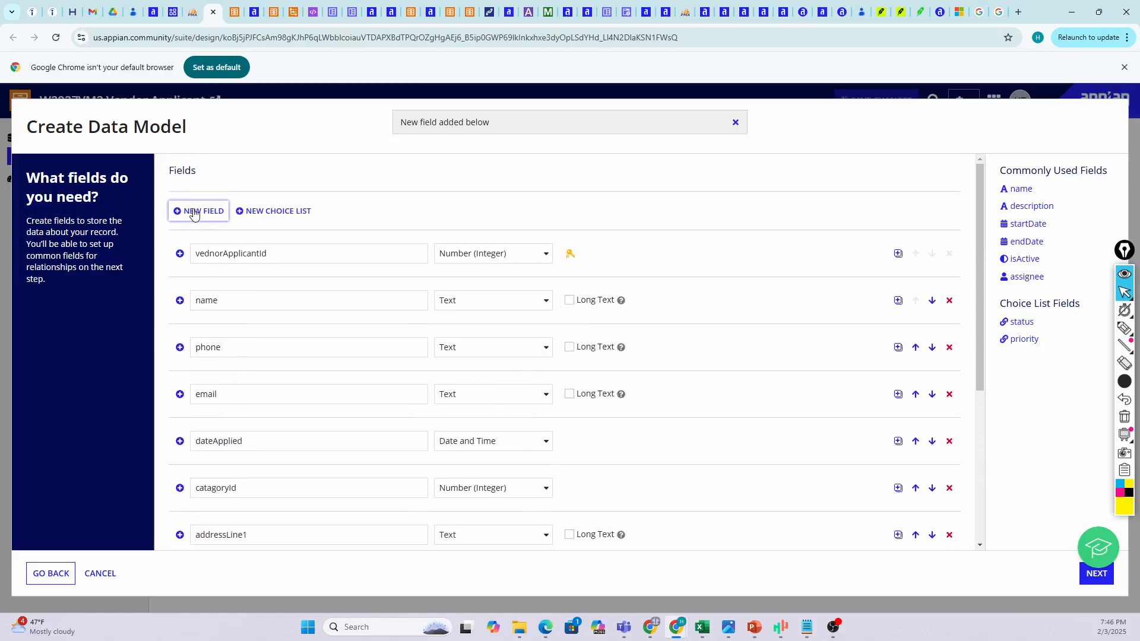
left_click(195, 212)
scroll(249, 356, "down", 2)
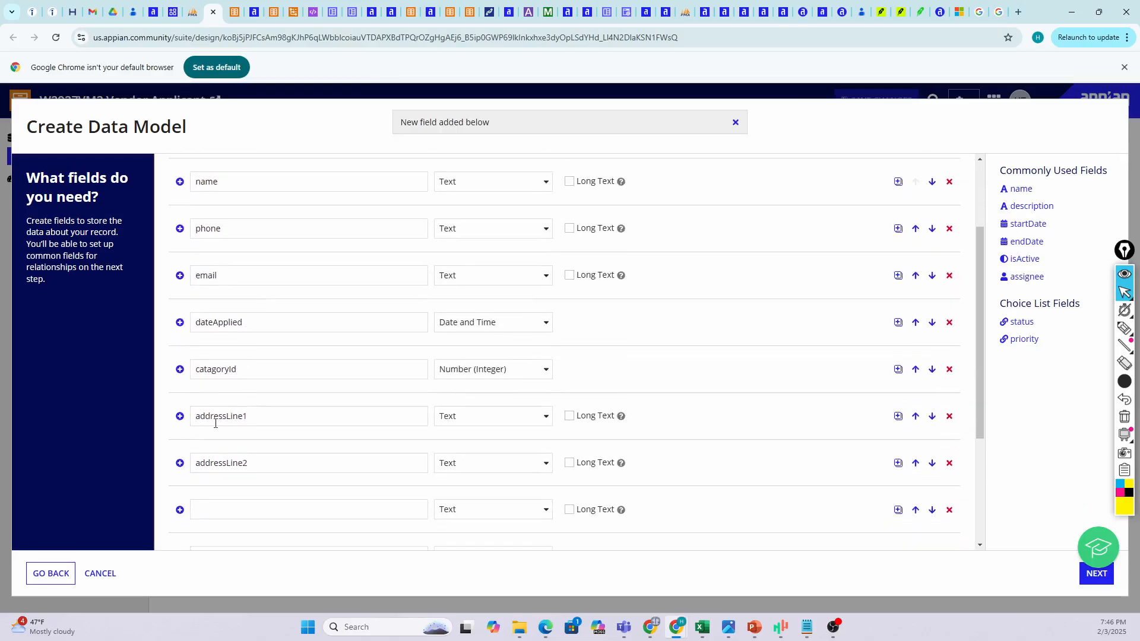
scroll(215, 423, "down", 2)
left_click(217, 392)
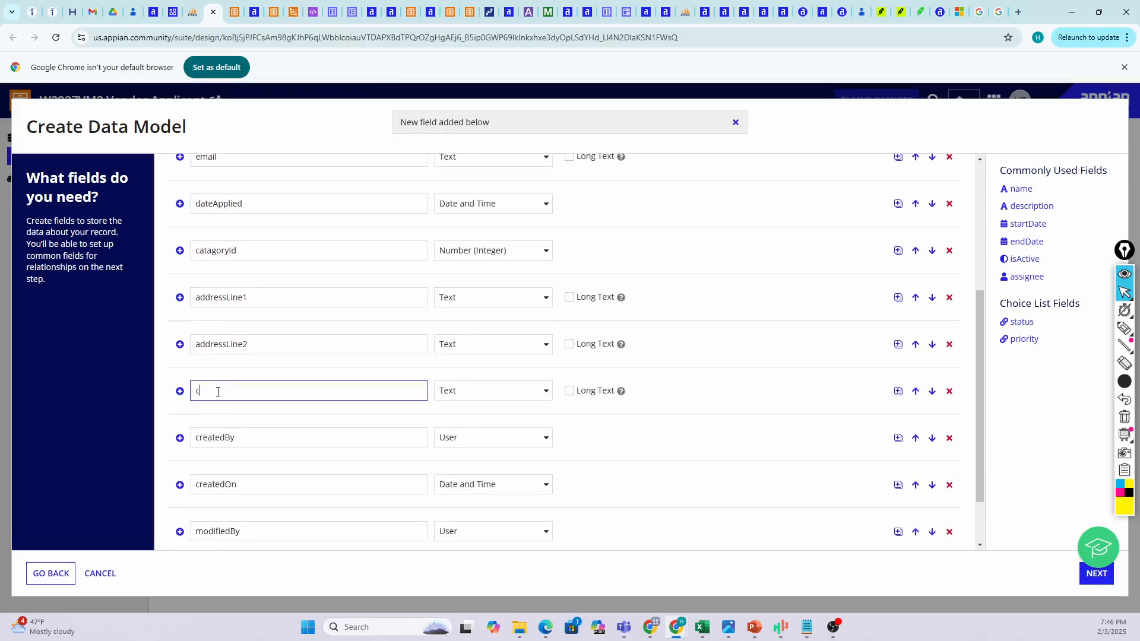
type("city")
- Add a Text field named state after city
scroll(263, 356, "up", 1)
scroll(263, 356, "up", 3)
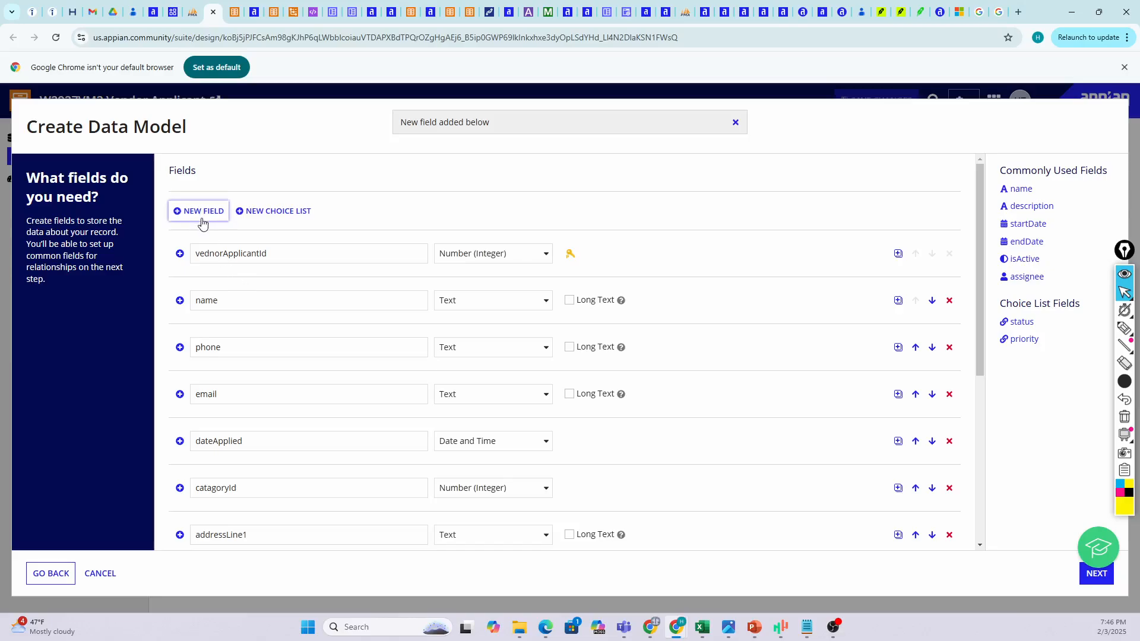
scroll(212, 398, "down", 3)
left_click(207, 499)
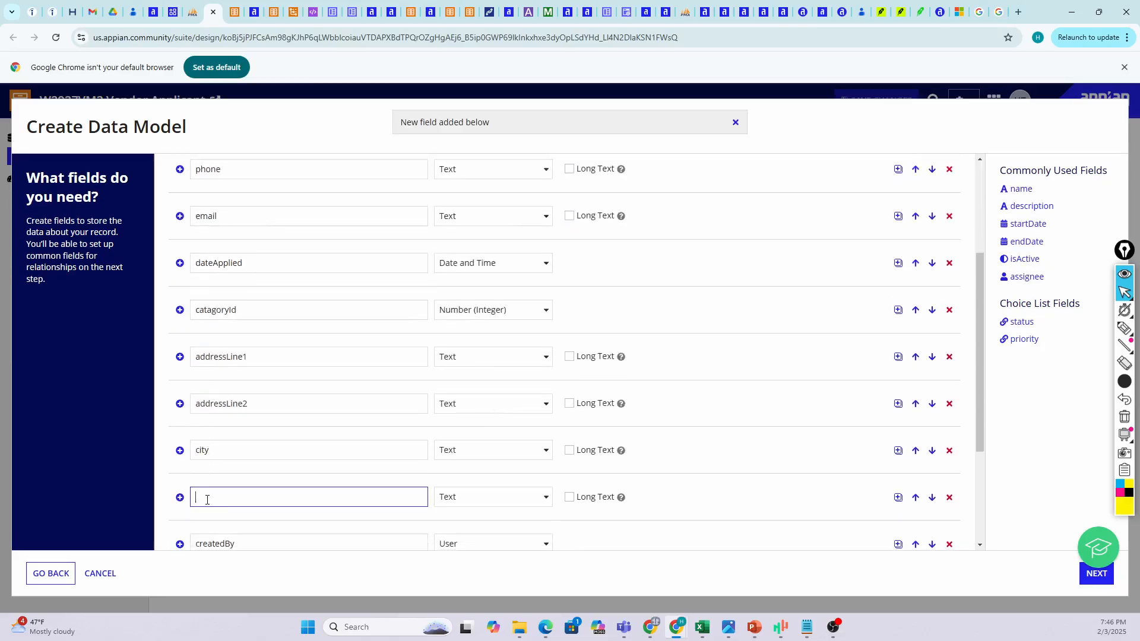
type("state")
- Add a field named zipCode after state and set its data type to Number (Integer)
scroll(248, 372, "up", 3)
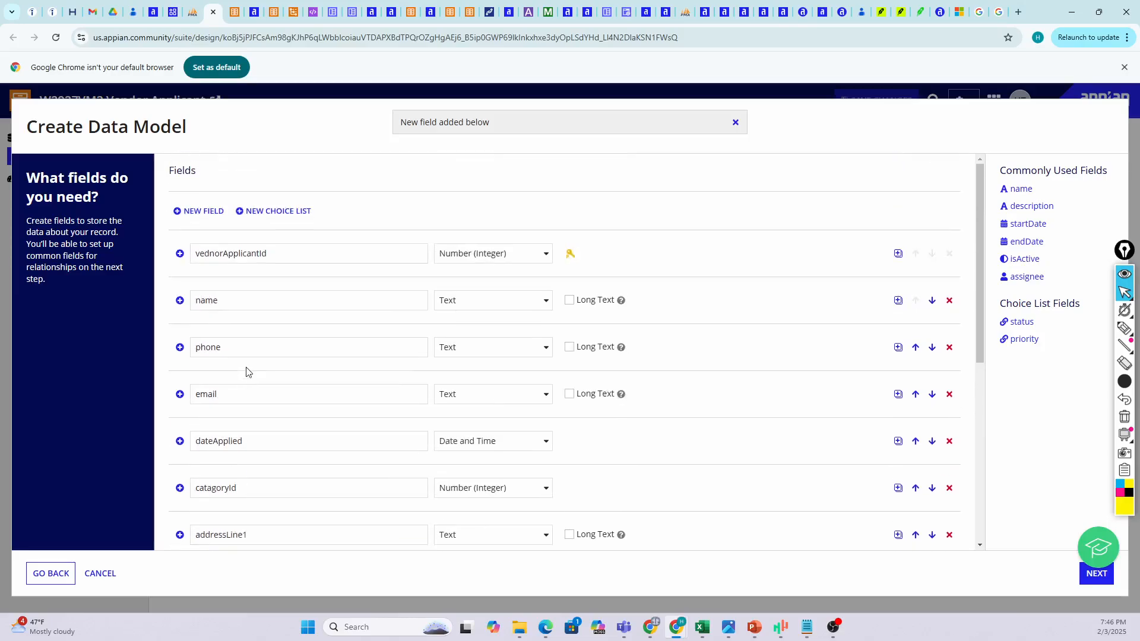
scroll(236, 278, "down", 3)
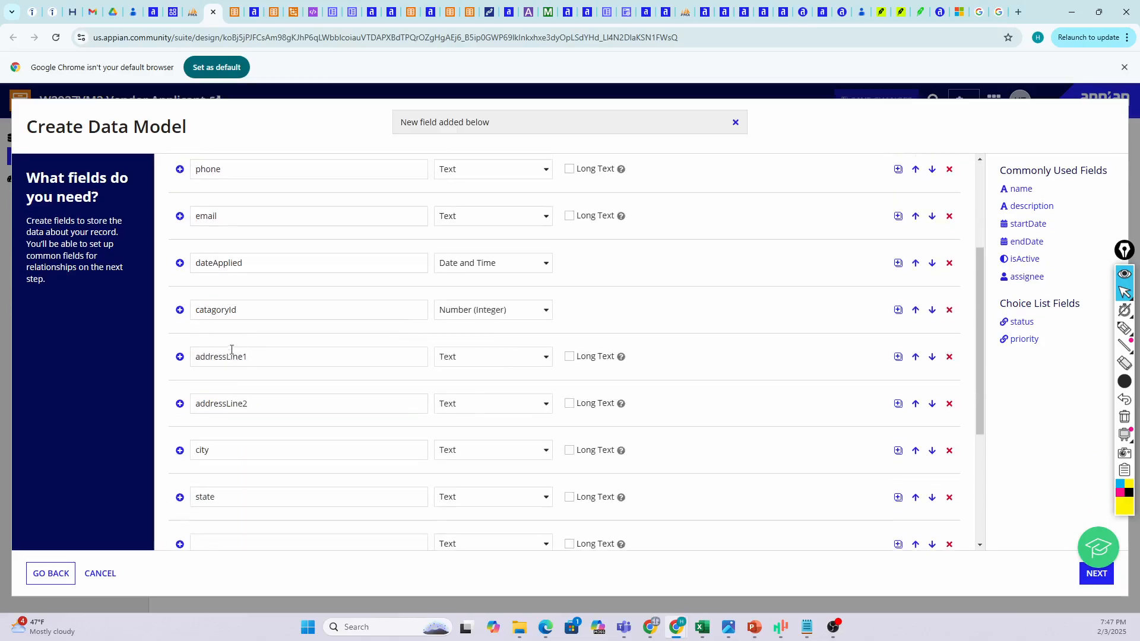
left_click(204, 542)
scroll(282, 431, "down", 3)
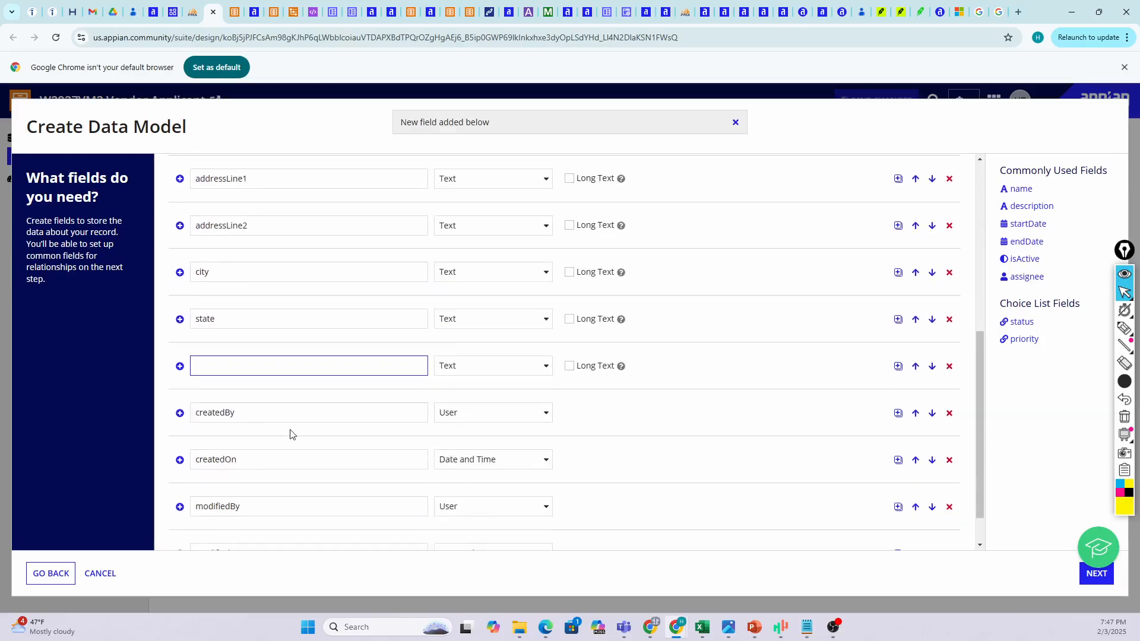
type("zipCode")
left_click(515, 367)
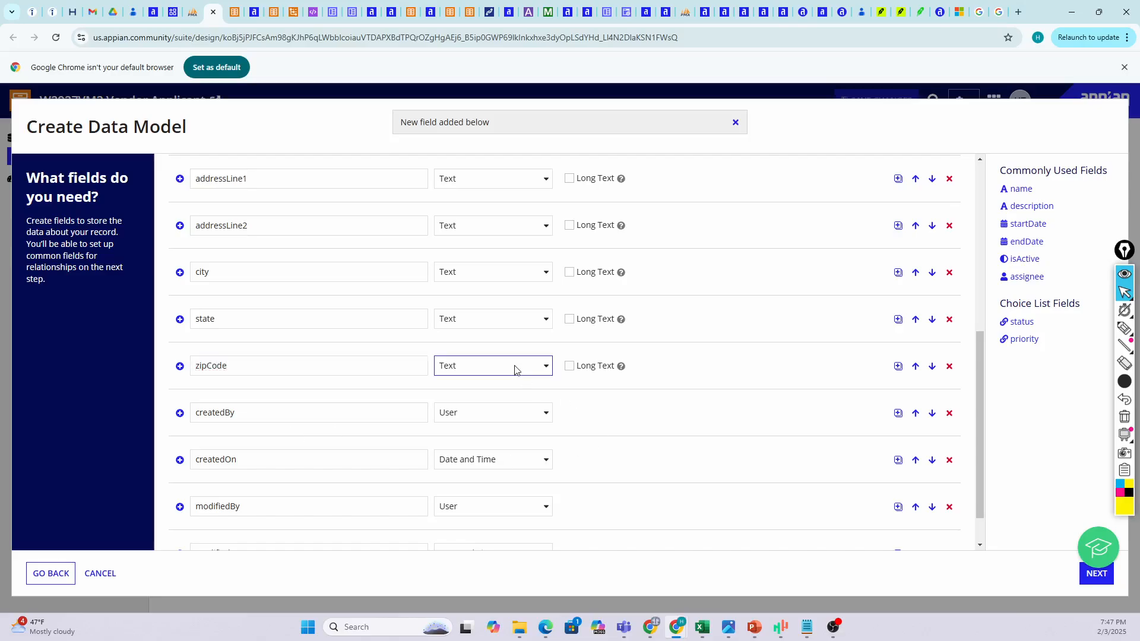
key("Down")
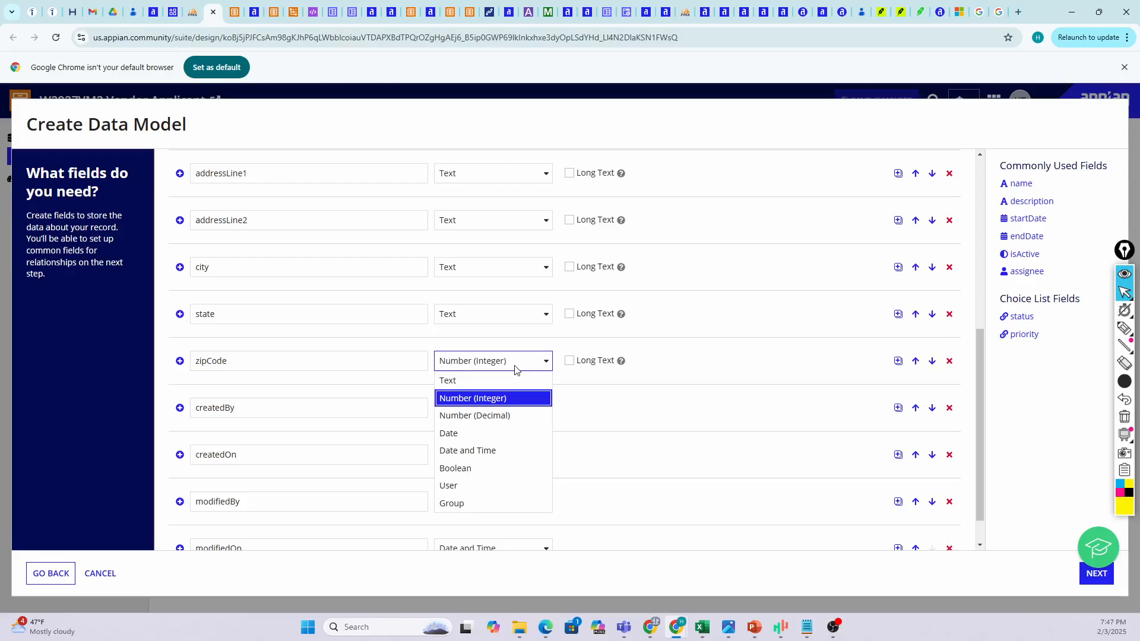
left_click(474, 399)
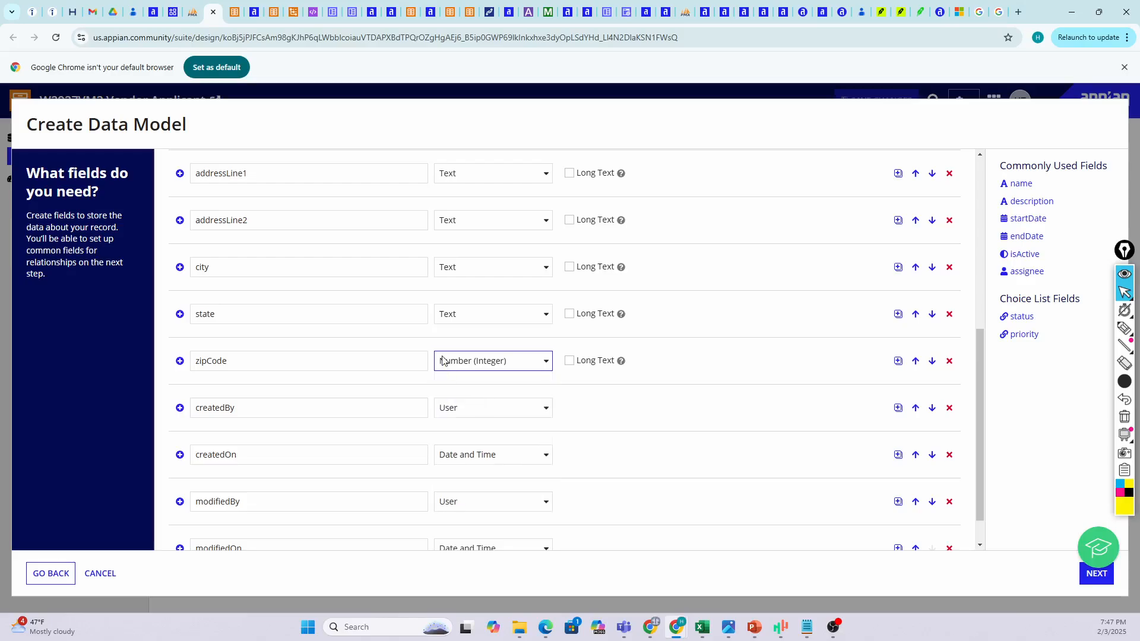
- Add a field named isActive after zipCode, set its data type to Boolean, and look over the field list
scroll(364, 338, "up", 2)
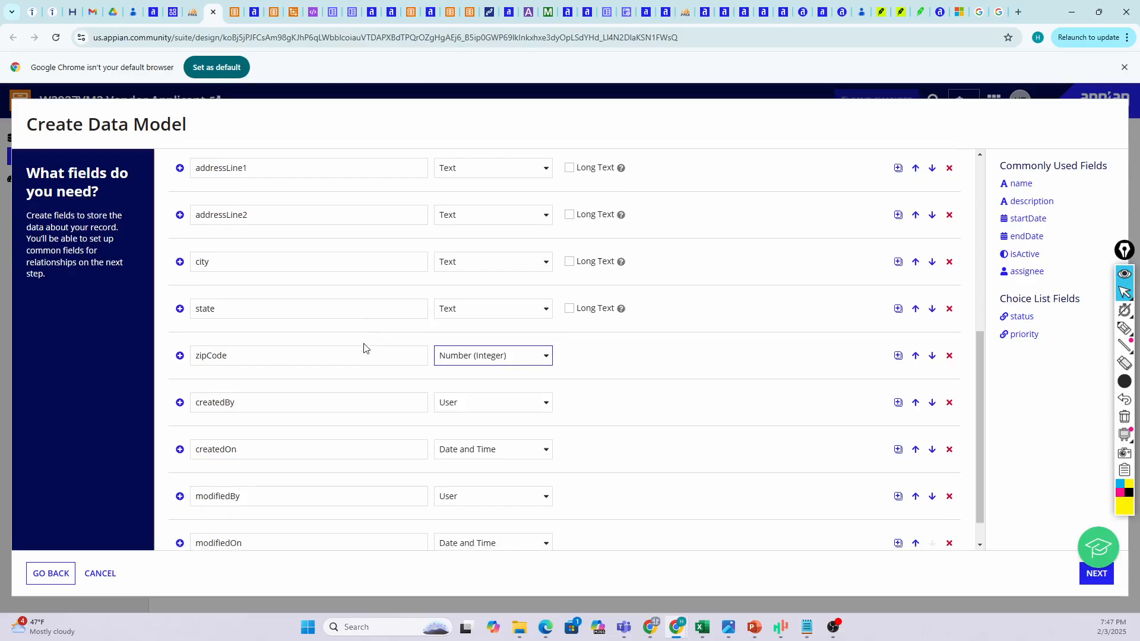
scroll(363, 338, "up", 3)
left_click(203, 213)
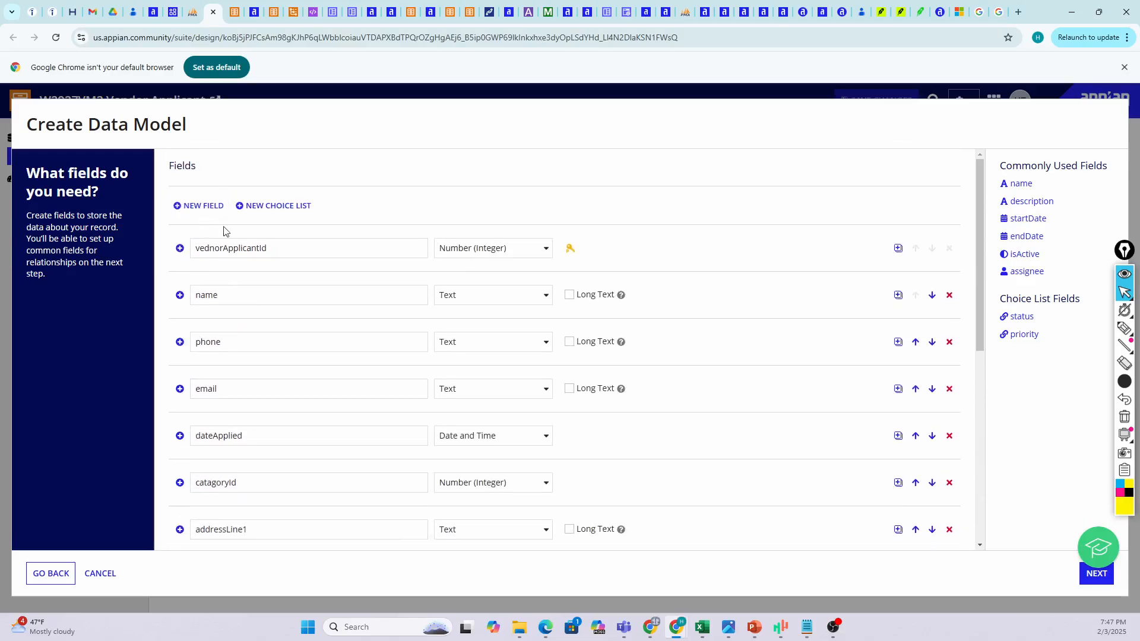
scroll(340, 278, "down", 3)
scroll(369, 264, "up", 3)
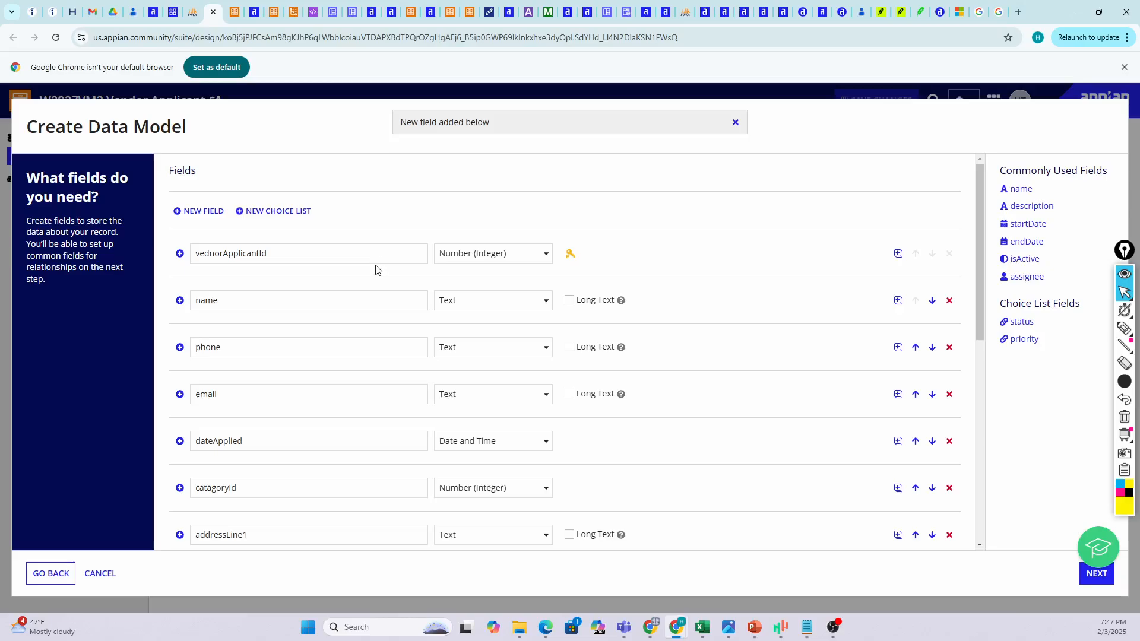
scroll(332, 297, "down", 5)
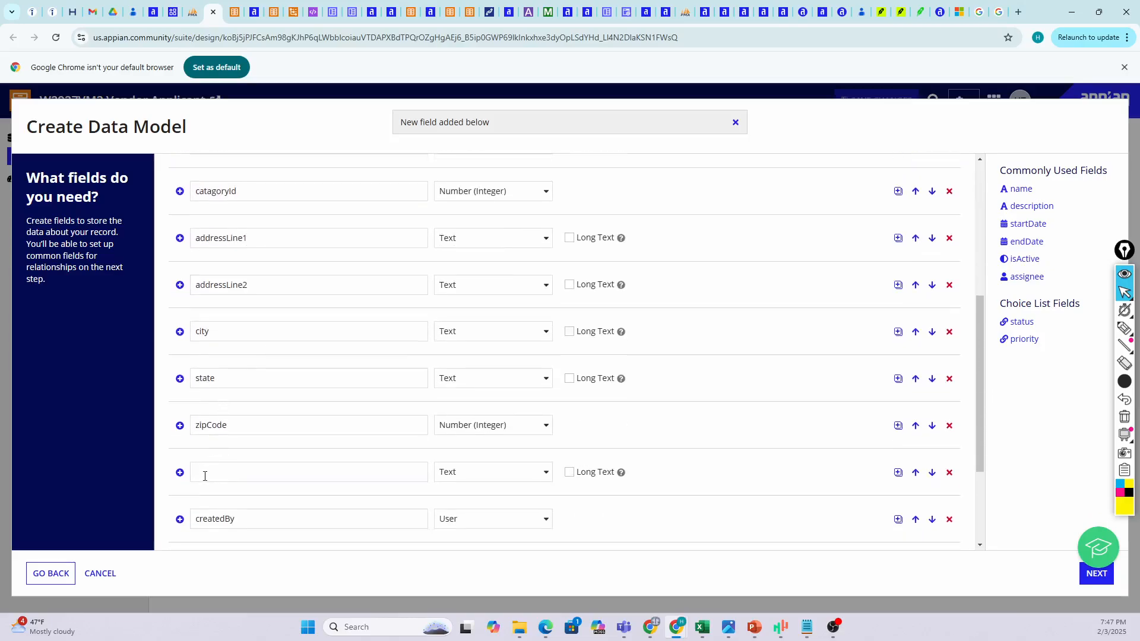
left_click(204, 473)
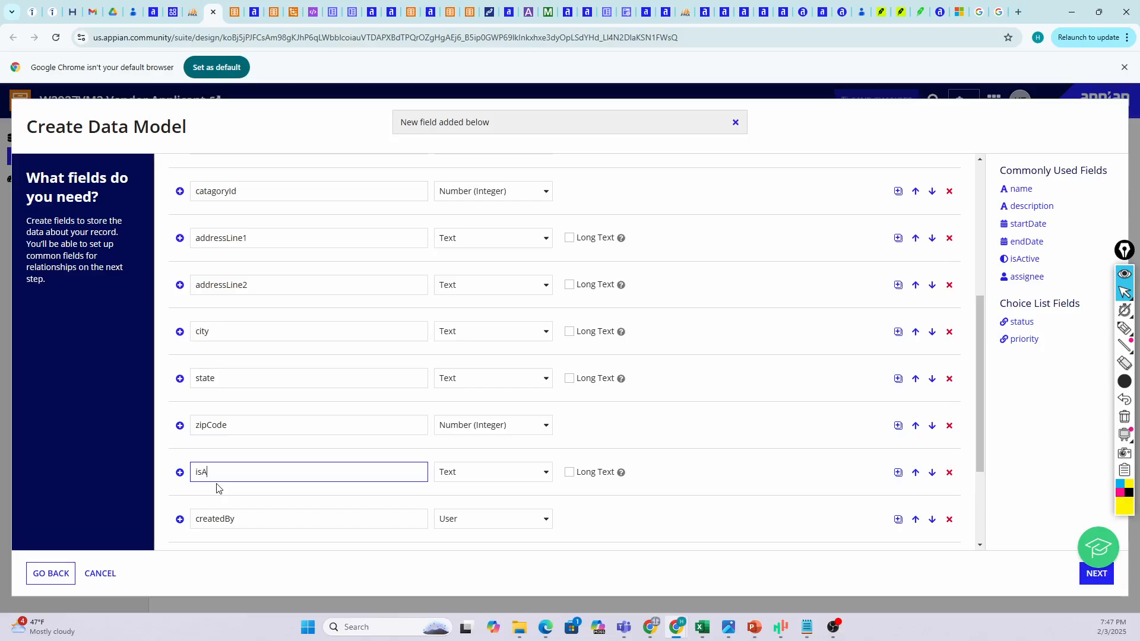
type("isActive")
left_click(460, 473)
key("b")
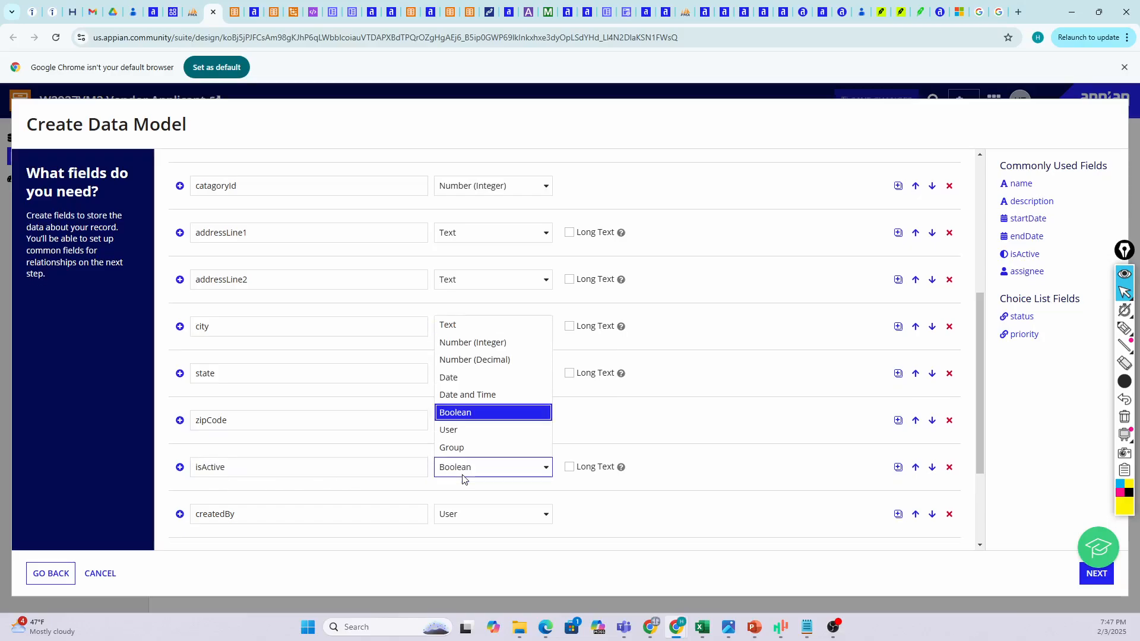
left_click(464, 415)
scroll(658, 413, "down", 2)
scroll(658, 412, "down", 1)
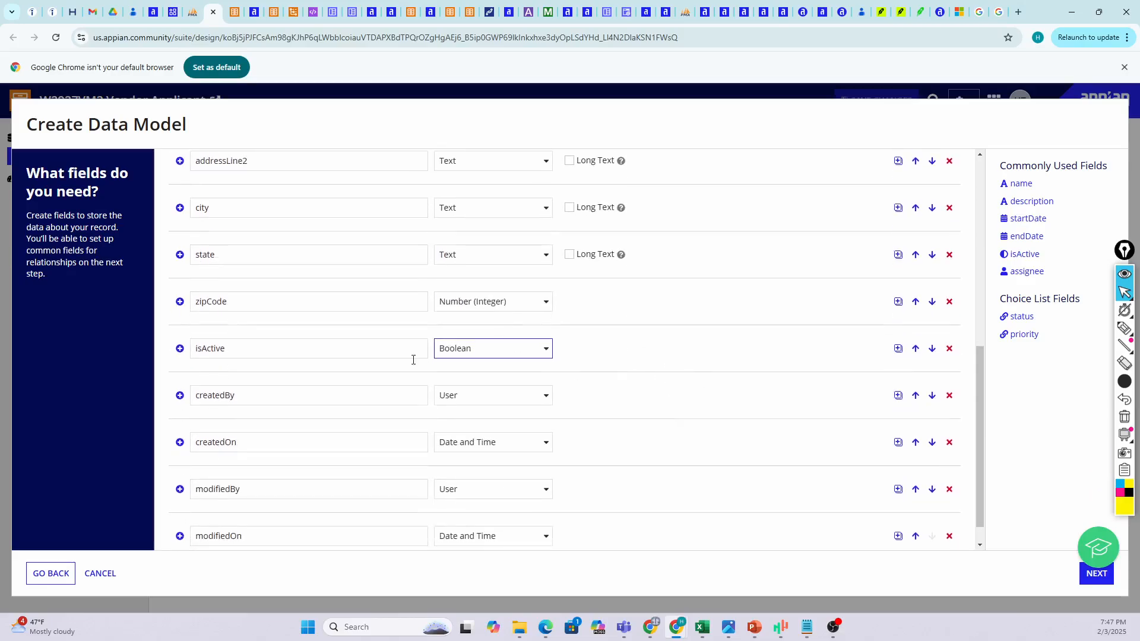
scroll(223, 350, "up", 4)
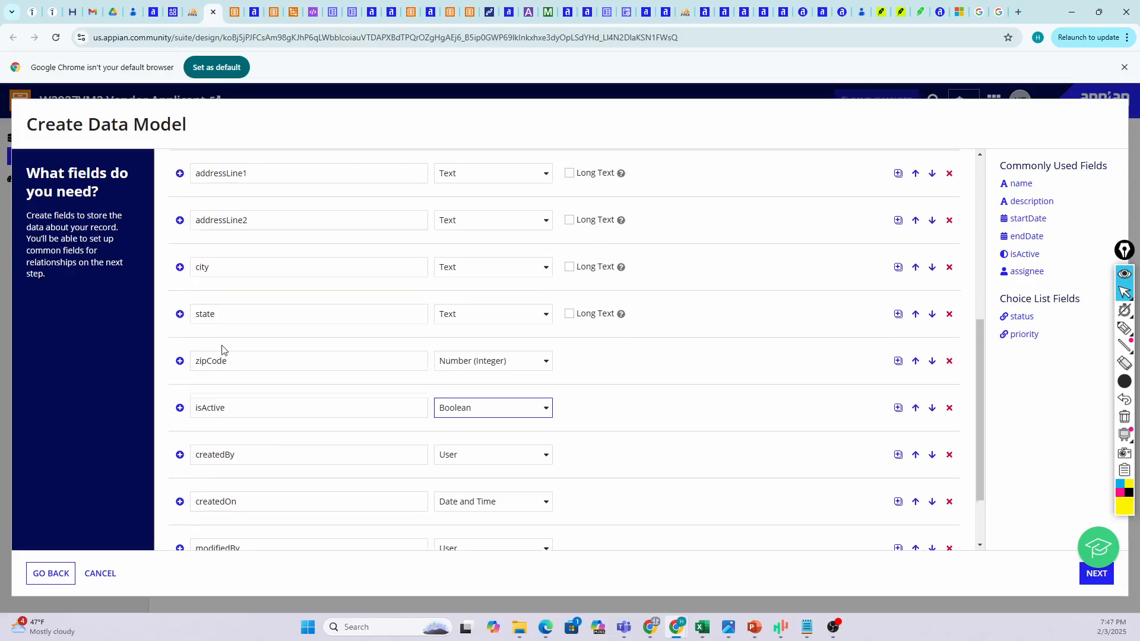
- Check the complete field list from vednorApplicantId to modifiedOn, and continue to the relationships stage of the data model
scroll(223, 343, "up", 5)
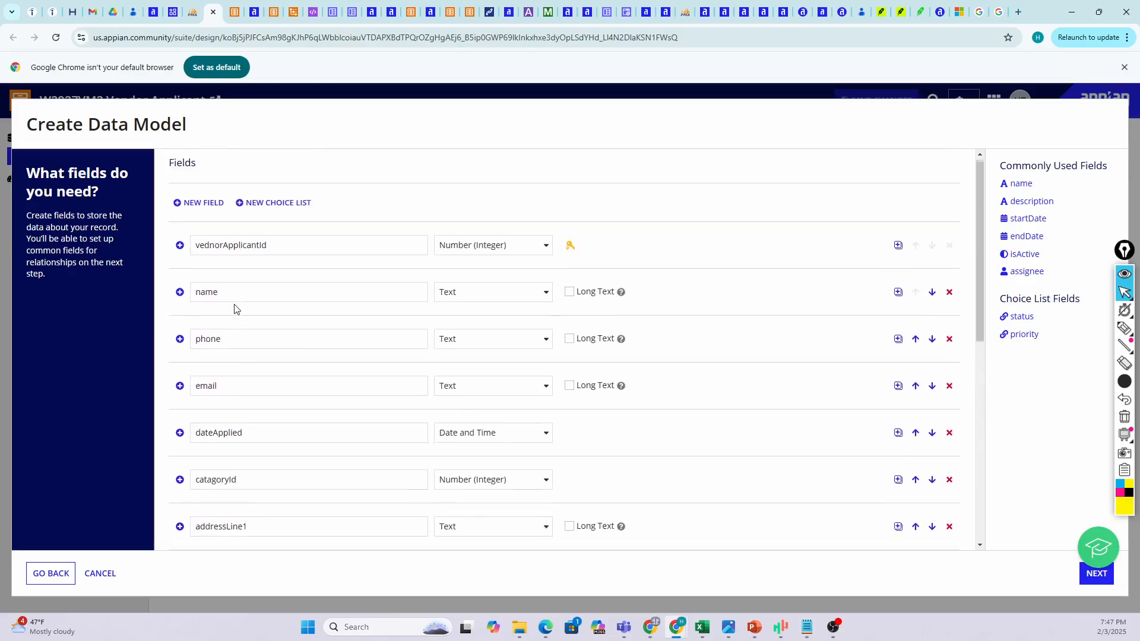
scroll(236, 314, "up", 1)
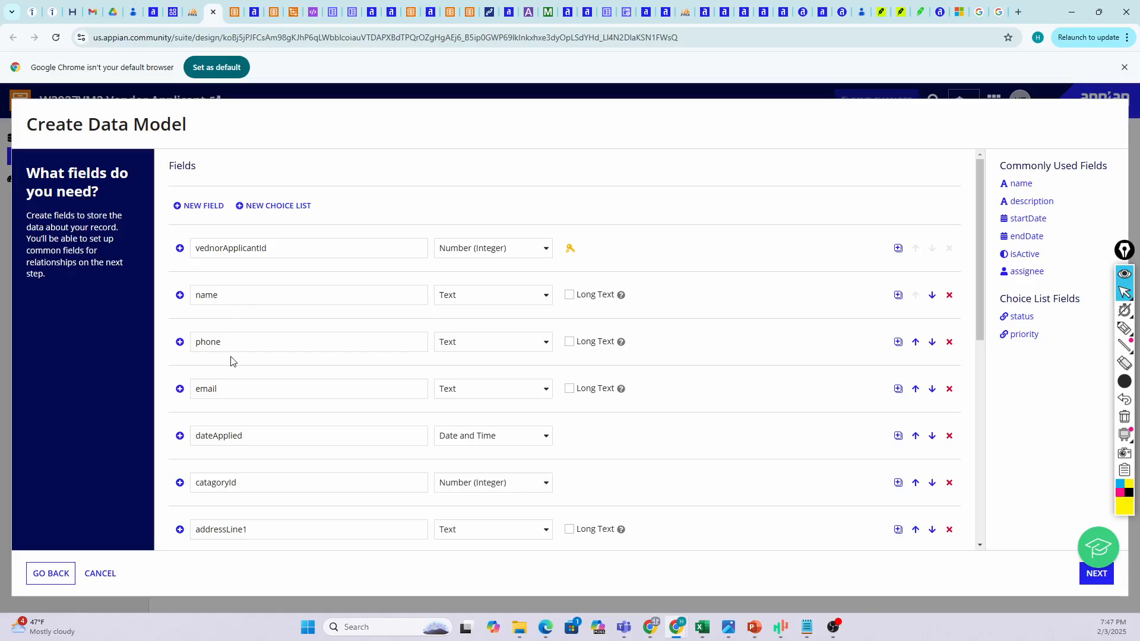
scroll(232, 362, "down", 2)
scroll(229, 361, "down", 1)
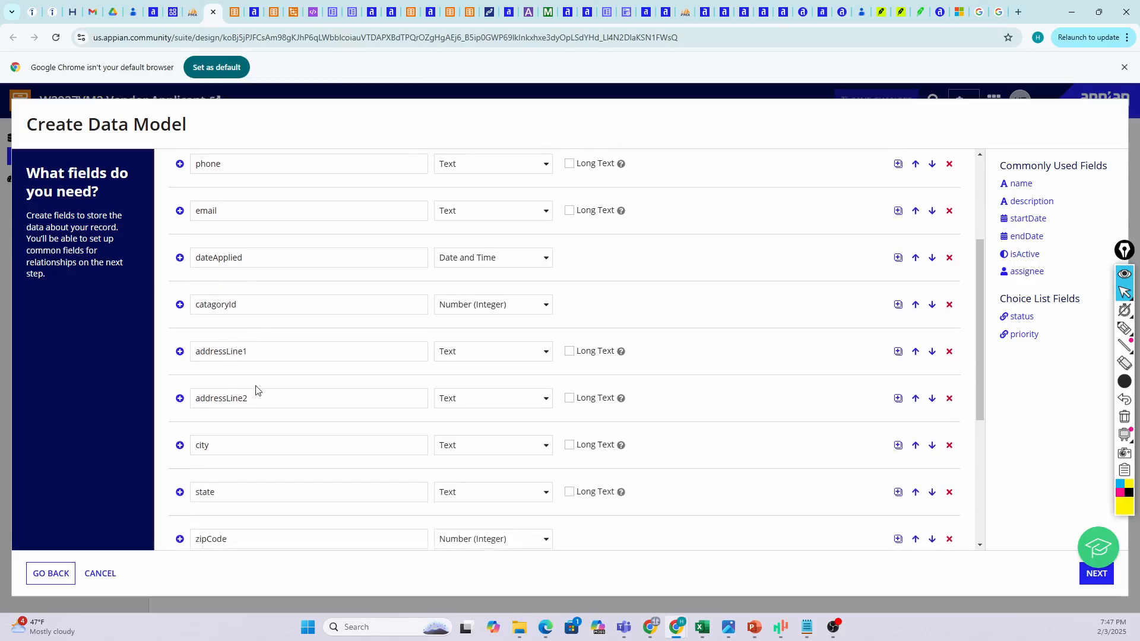
scroll(256, 390, "down", 4)
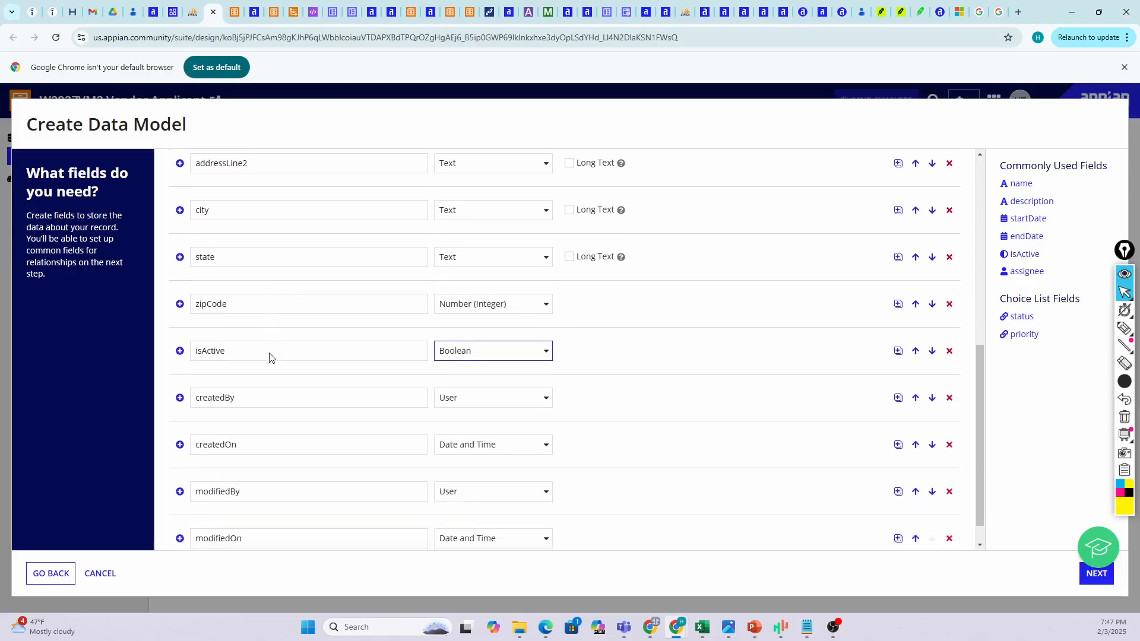
scroll(672, 449, "up", 3)
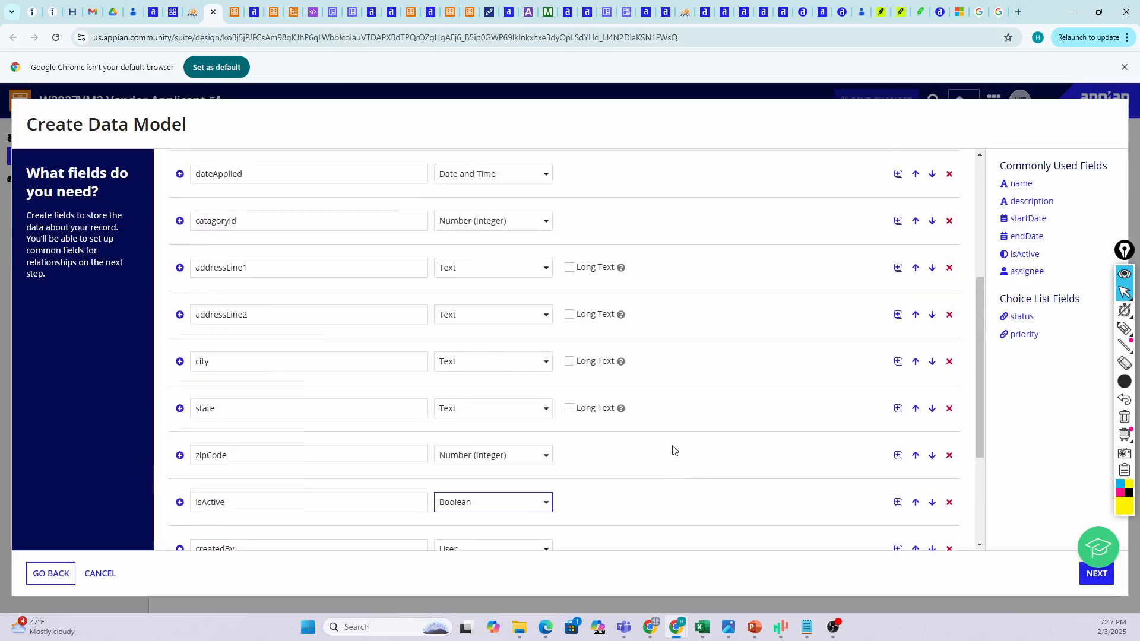
scroll(672, 449, "up", 5)
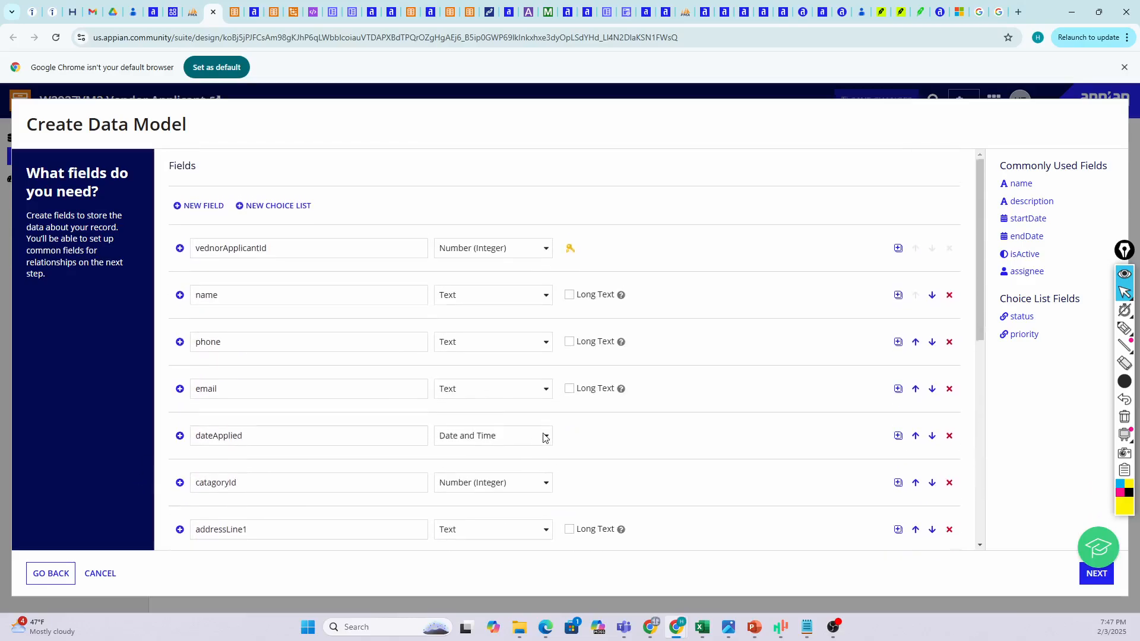
left_click(1081, 573)
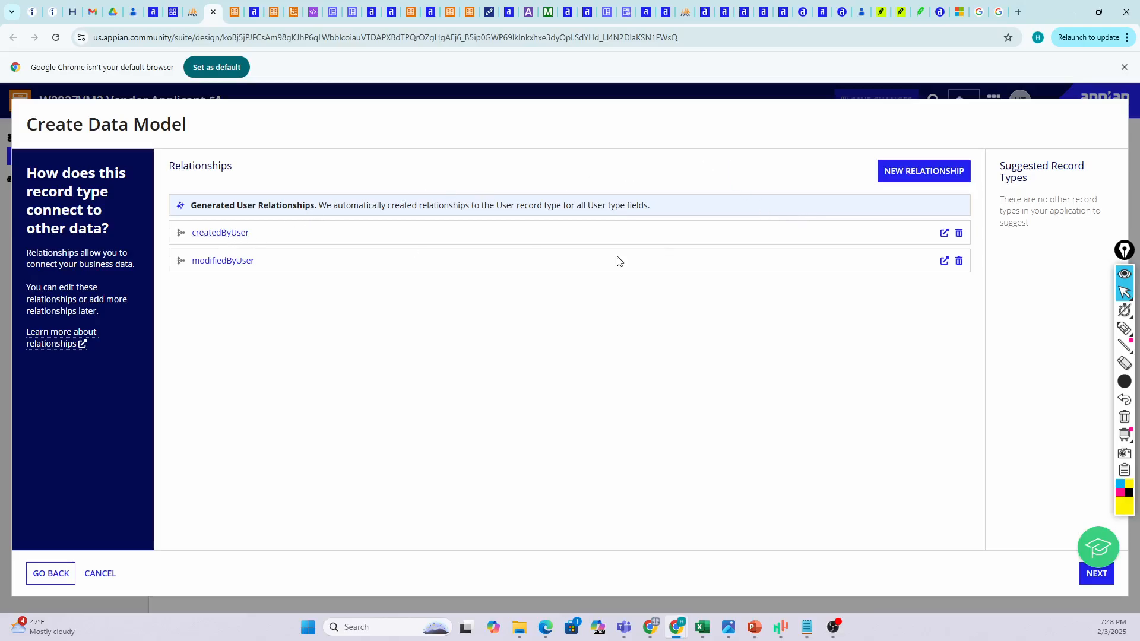
left_click(931, 172)
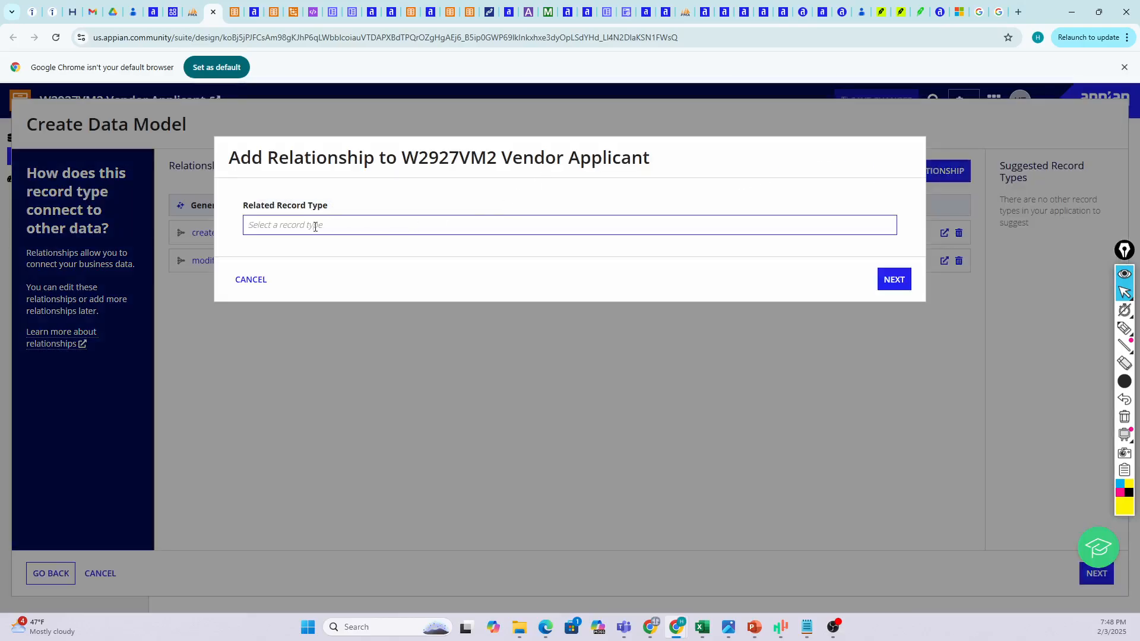
type("dh")
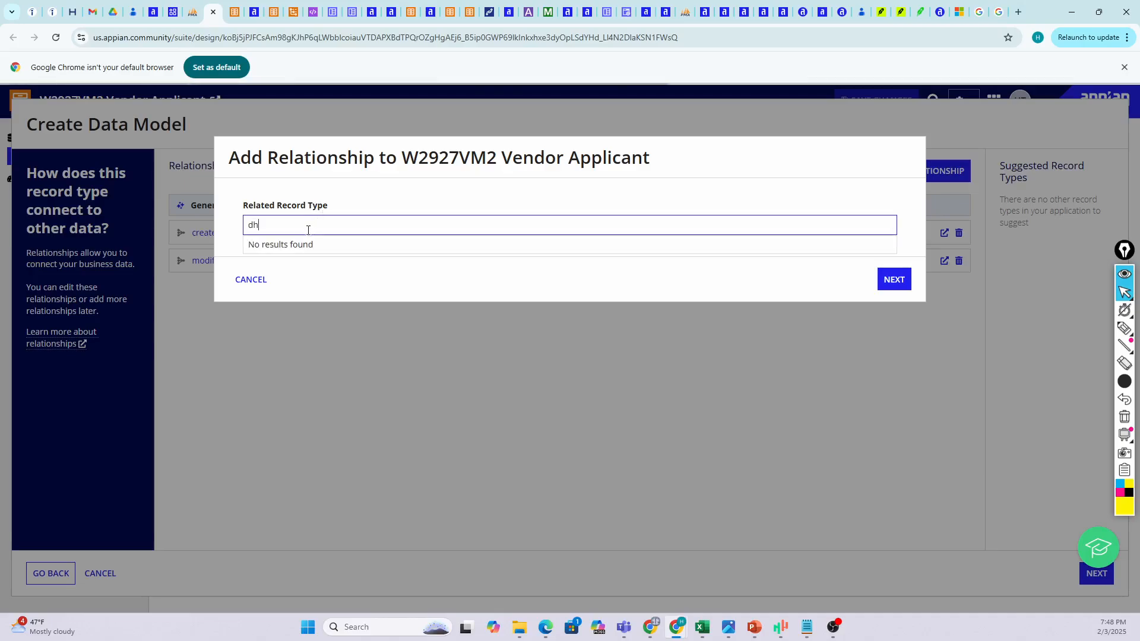
key("BackSpace")
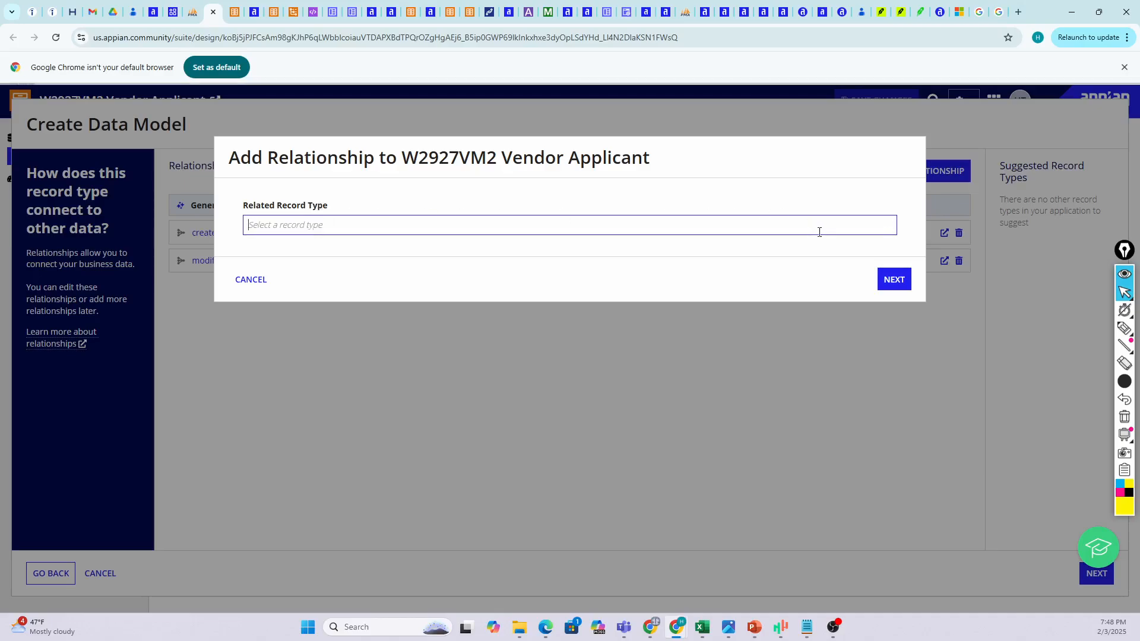
left_click(251, 287)
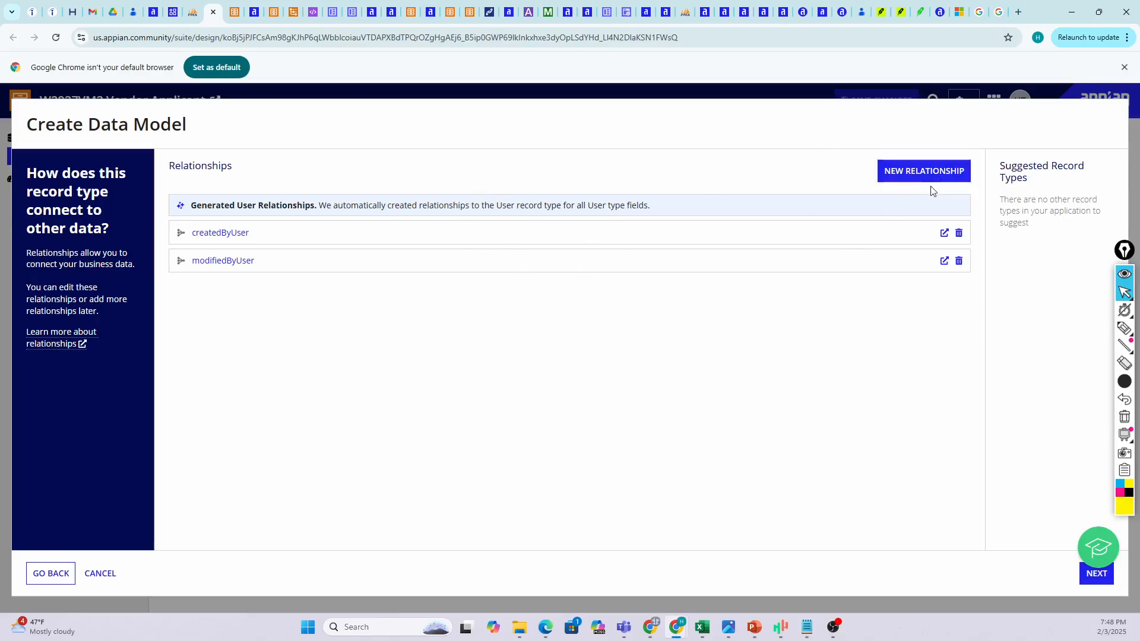
- Keep the generated user relationships, continue to the final review stage, and look over all fields and the relationship diagram
left_click(1097, 547)
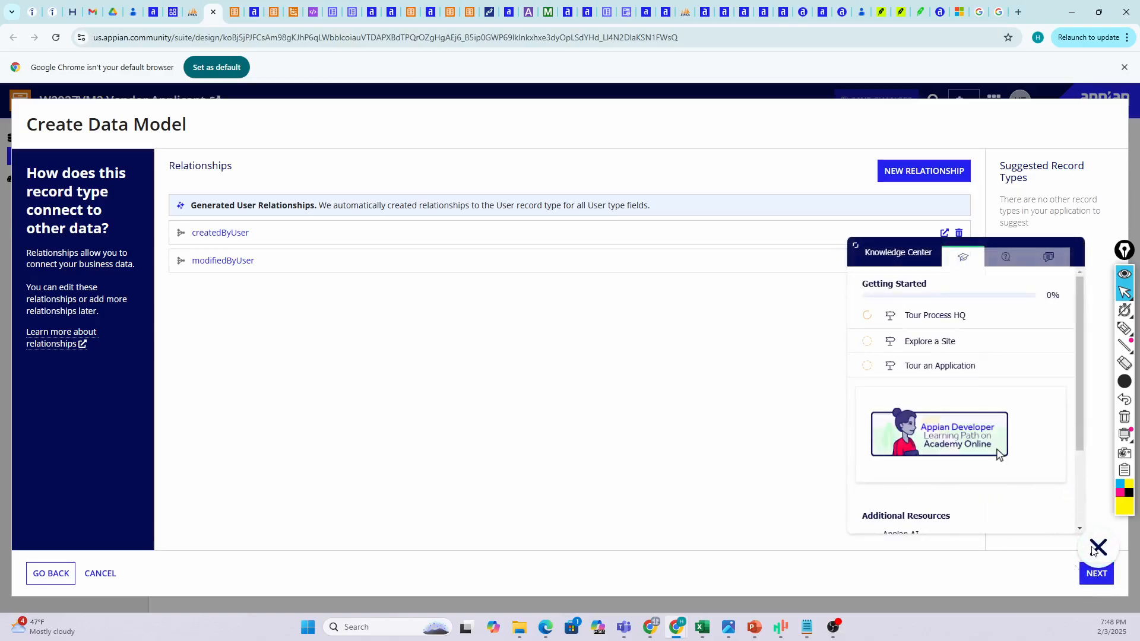
left_click(1092, 549)
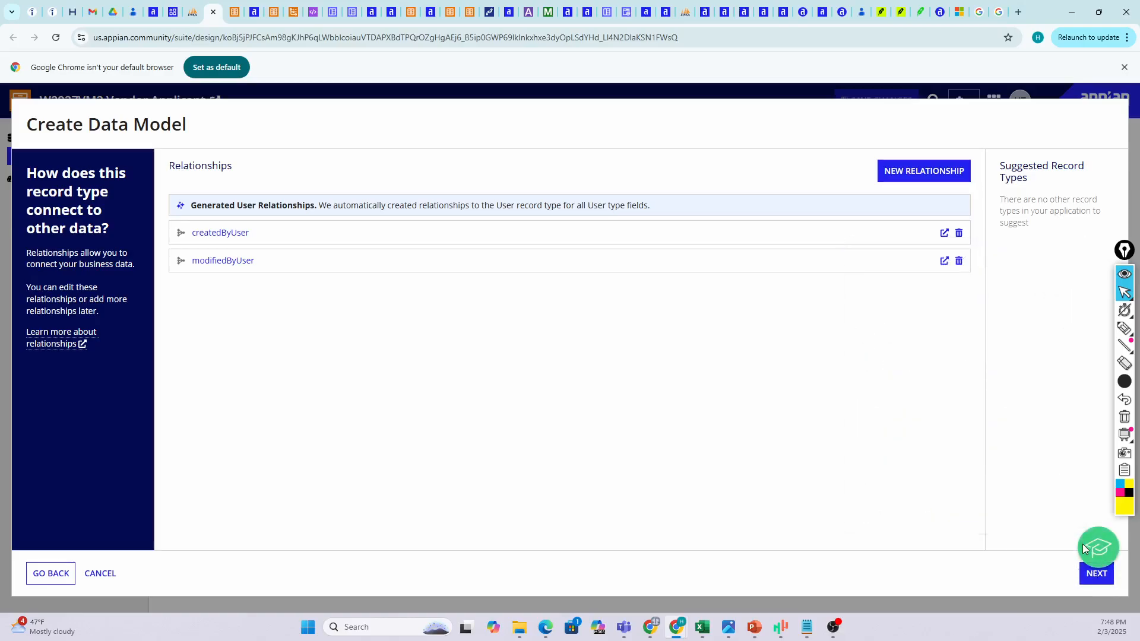
left_click(1096, 580)
scroll(633, 295, "down", 2)
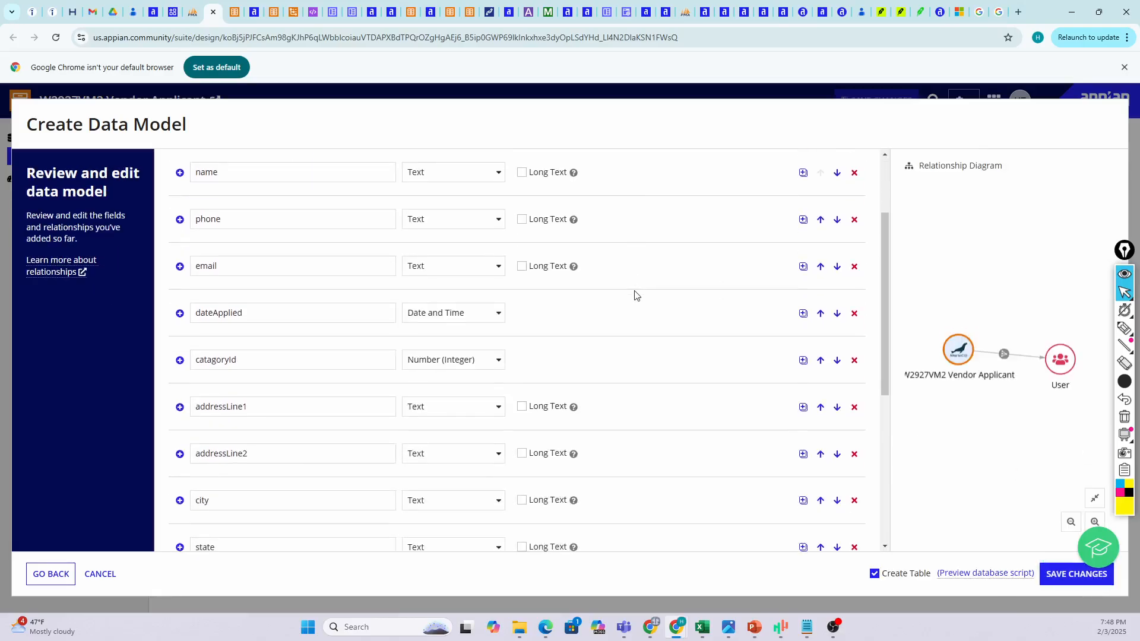
scroll(635, 295, "down", 5)
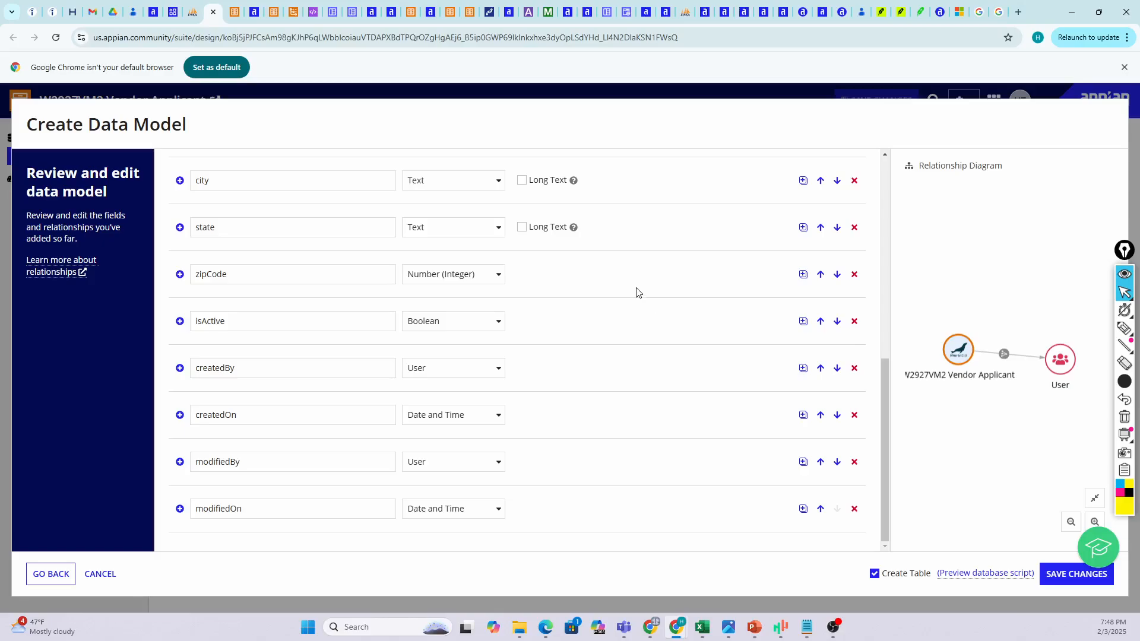
scroll(637, 292, "up", 8)
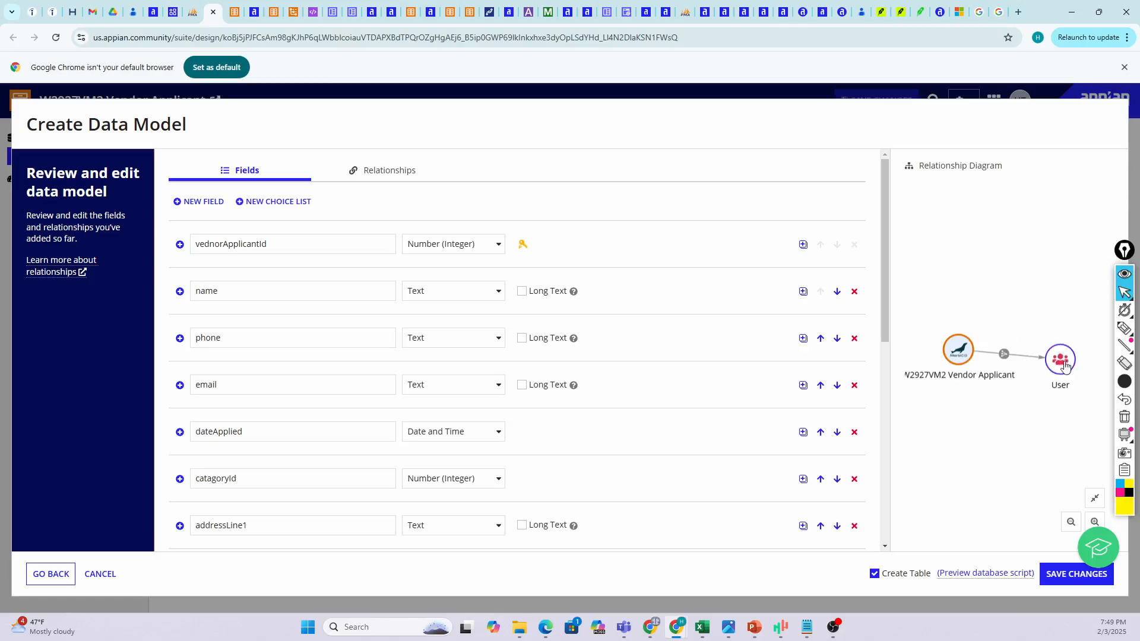
scroll(580, 301, "down", 2)
scroll(469, 358, "down", 5)
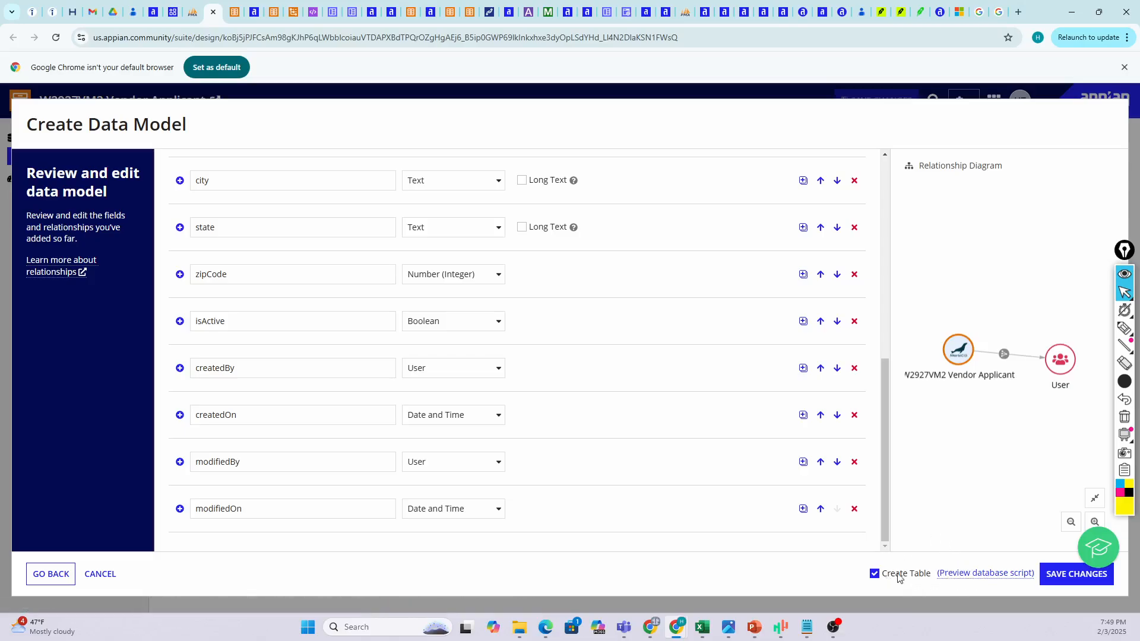
- Download the preview of the database script and open the SQL file in Notepad
left_click(995, 575)
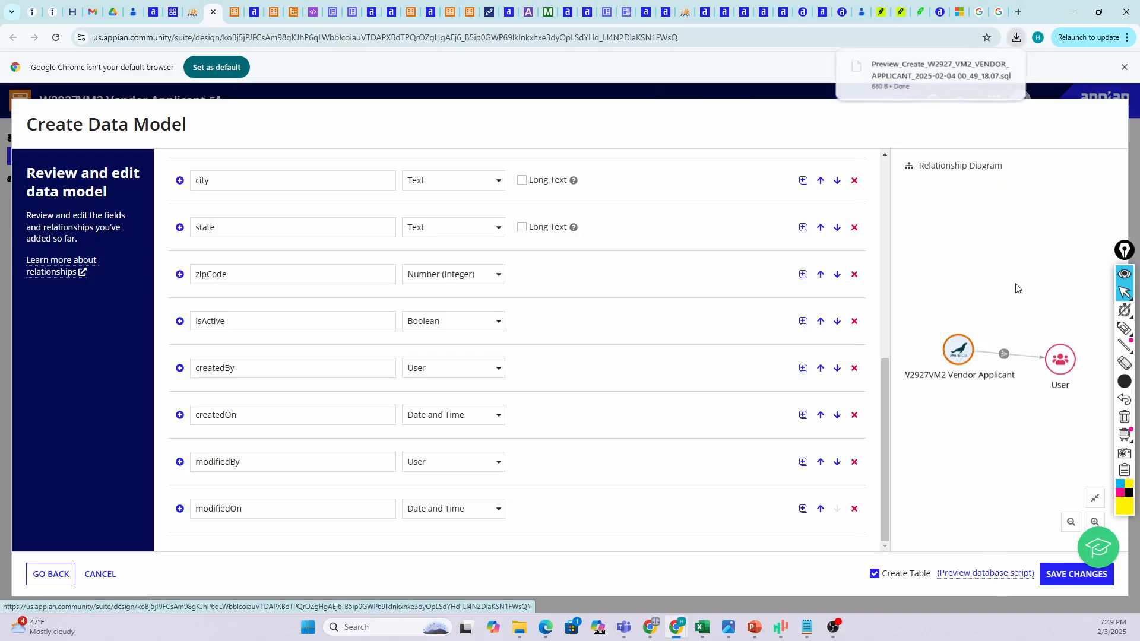
left_click(923, 77)
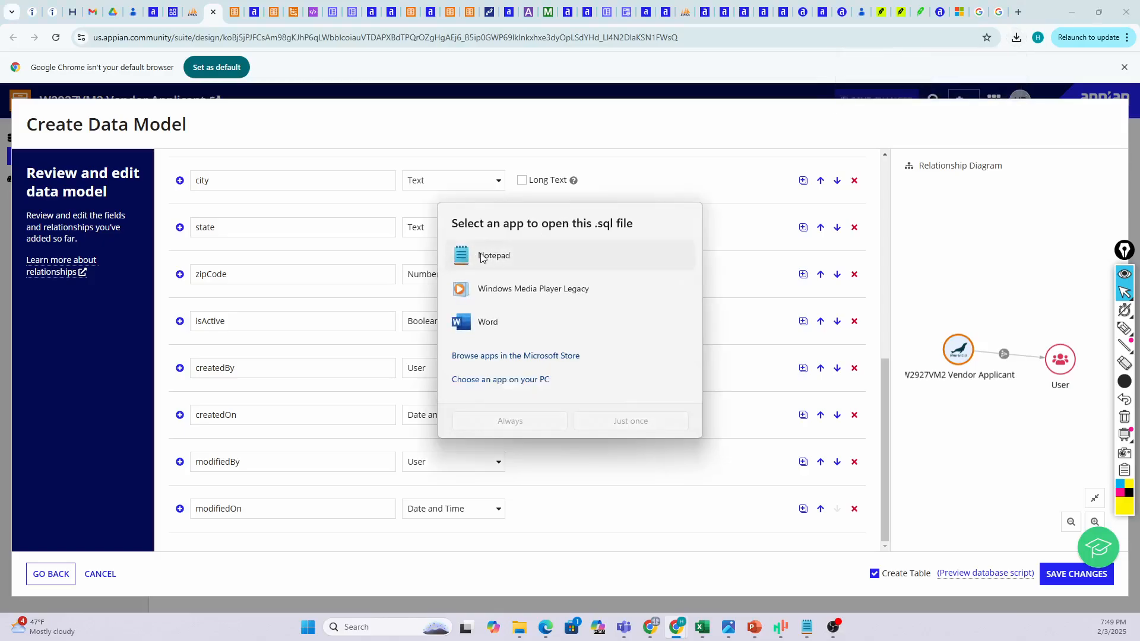
double_click(481, 257)
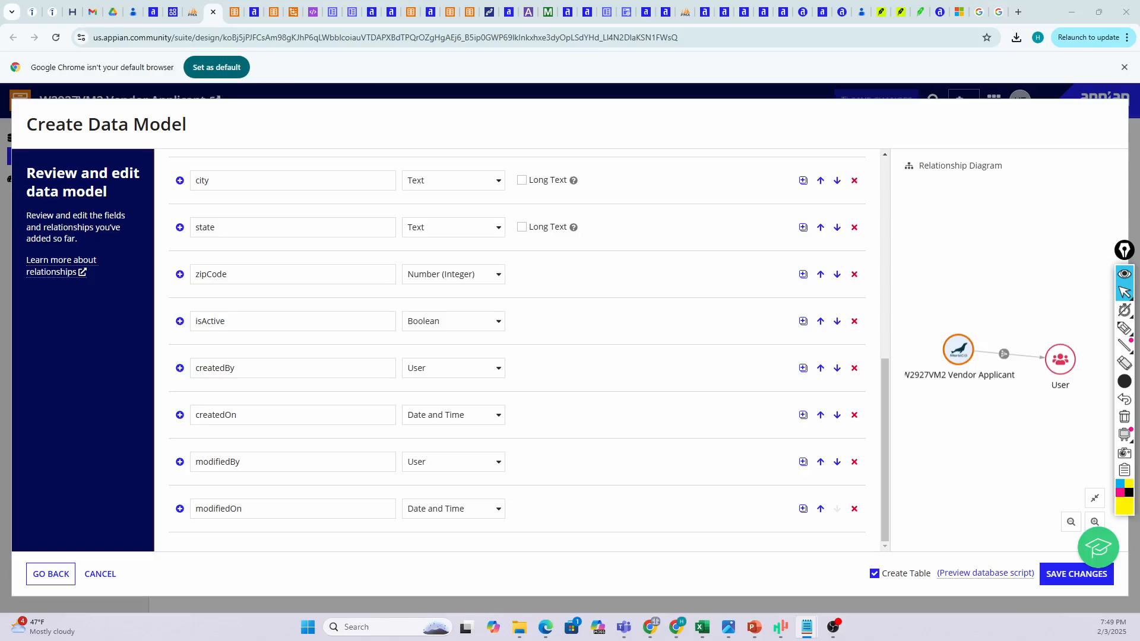
left_click_drag(1139, 83, 774, 123)
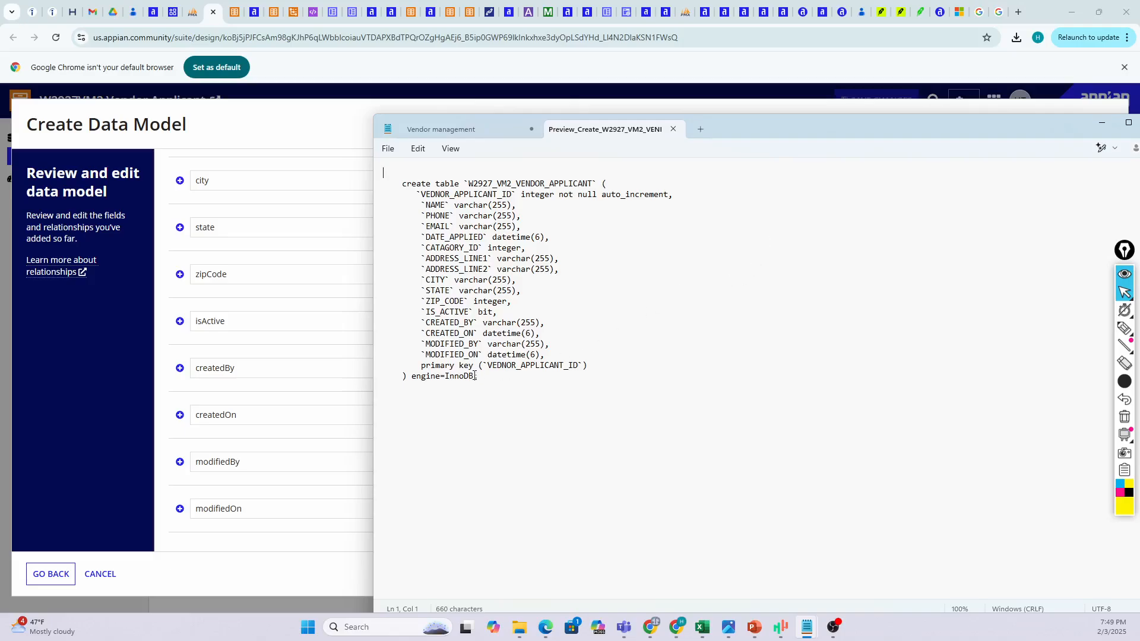
- Copy the whole create table script from Notepad into the SQL query editor of the W2917 database
left_click_drag(474, 376, 392, 169)
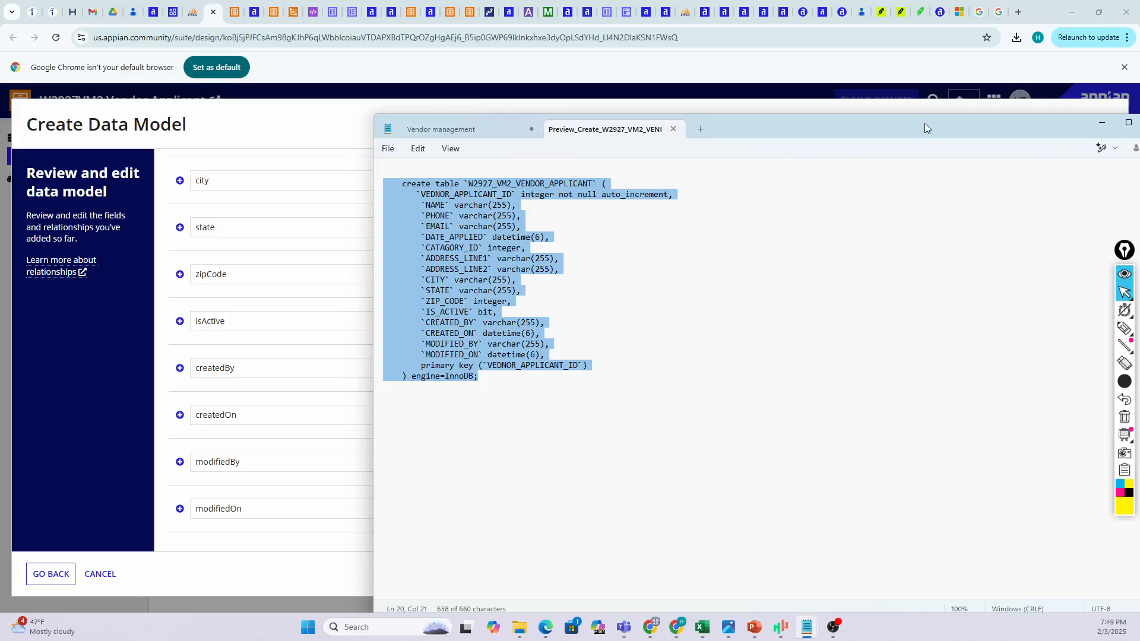
left_click_drag(953, 120, 1138, 475)
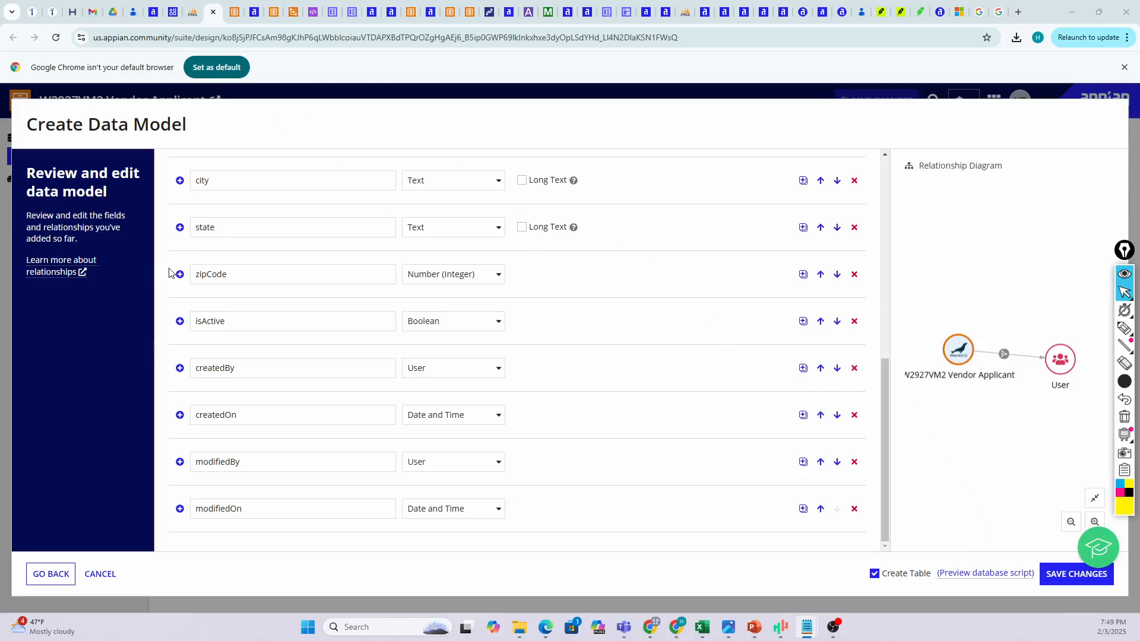
left_click(190, 13)
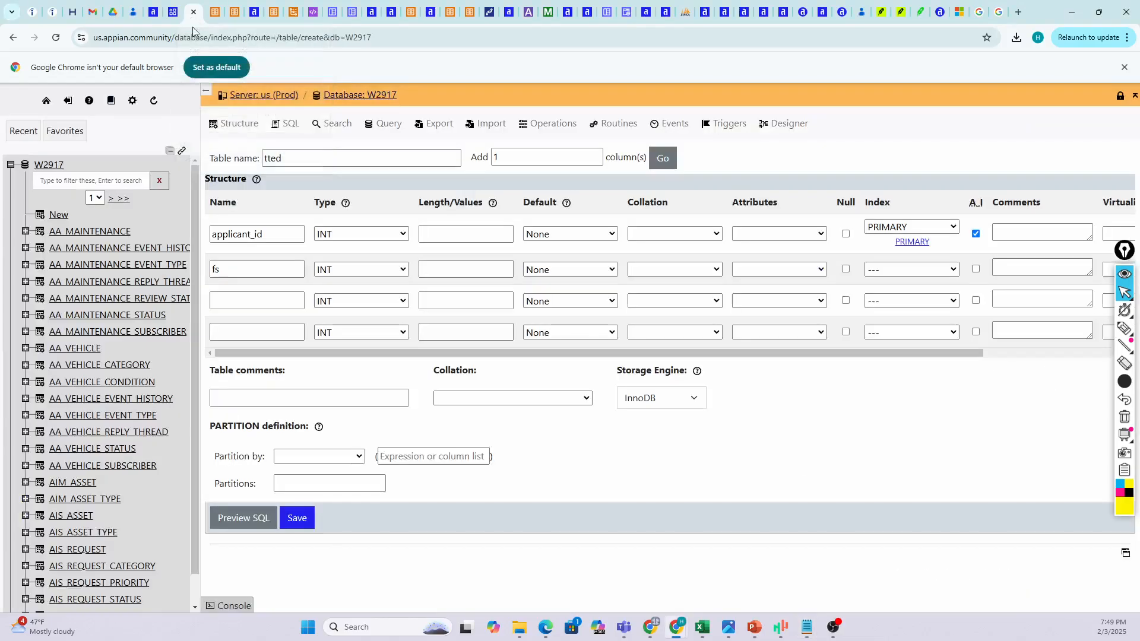
left_click(288, 124)
left_click(622, 125)
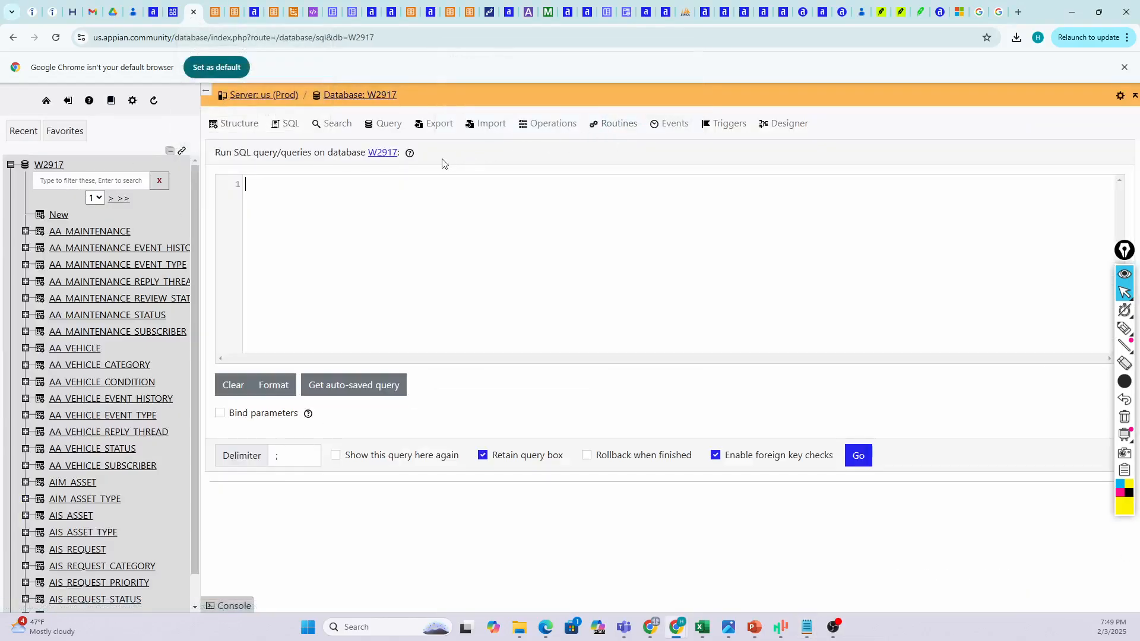
key("ctrl+v")
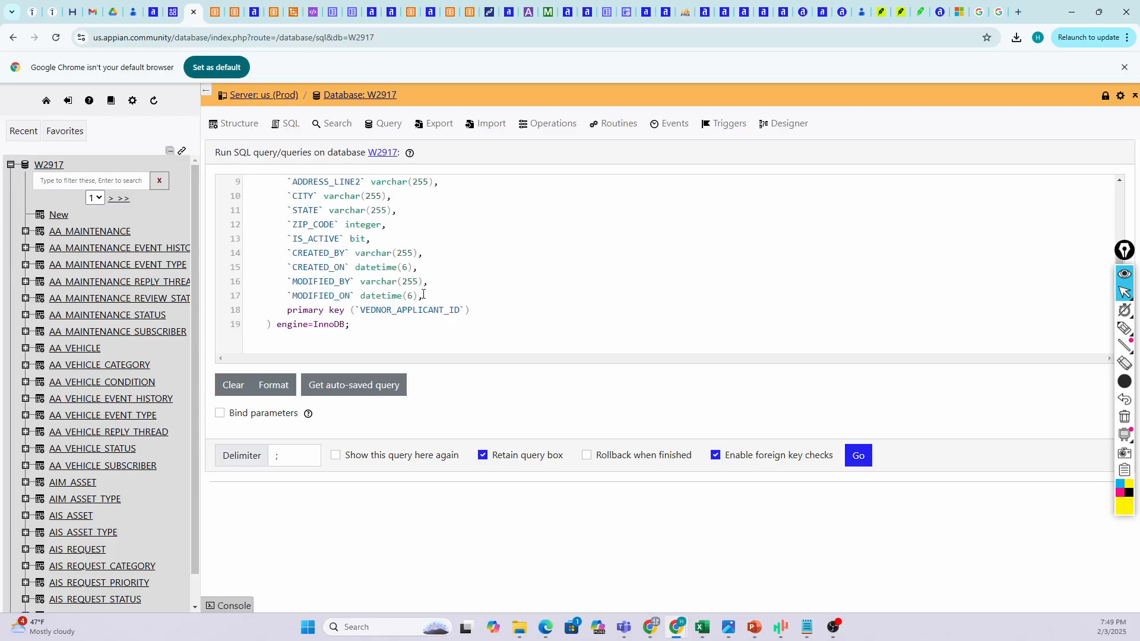
- Enlarge the query editor and examine the full create table statement for W2927_VM2_VENDOR_APPLICANT
scroll(423, 294, "up", 3)
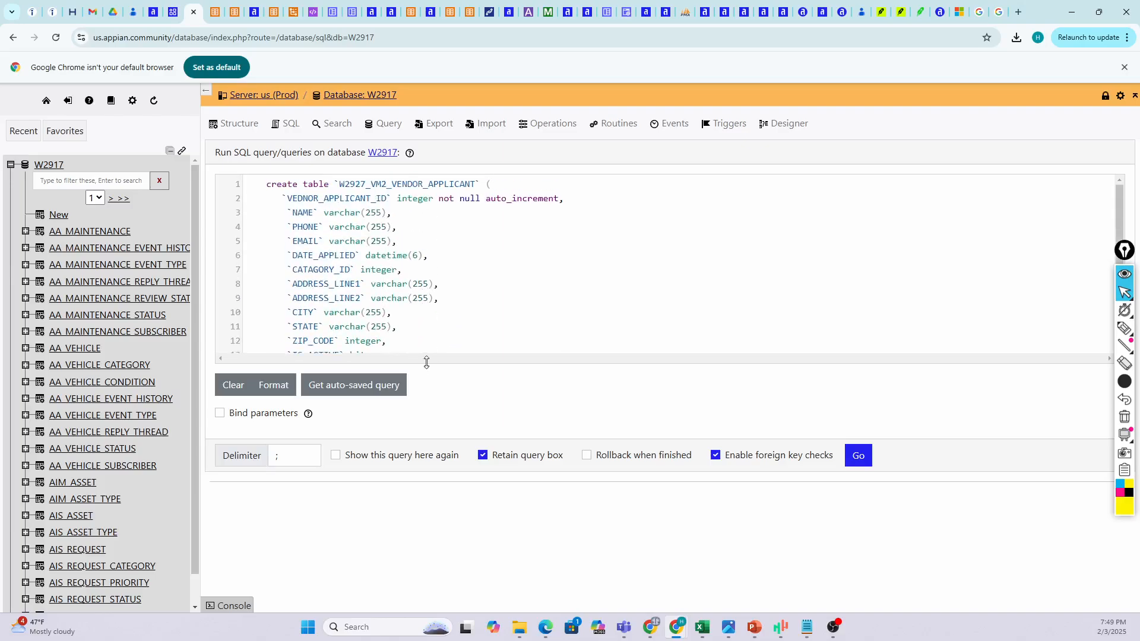
left_click_drag(427, 362, 440, 559)
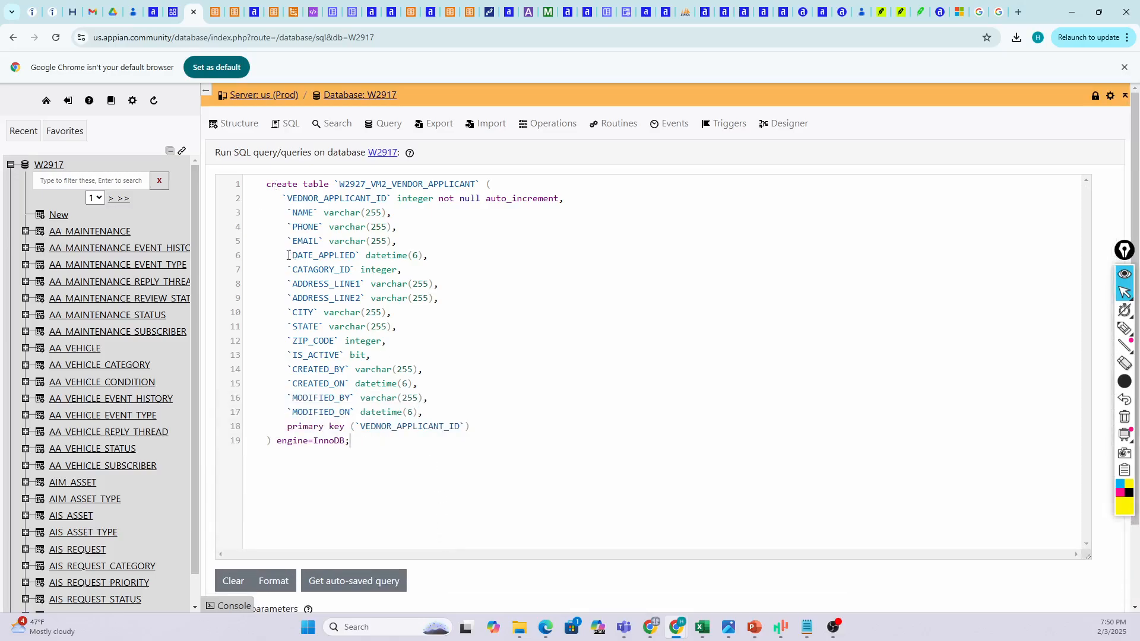
scroll(498, 365, "down", 2)
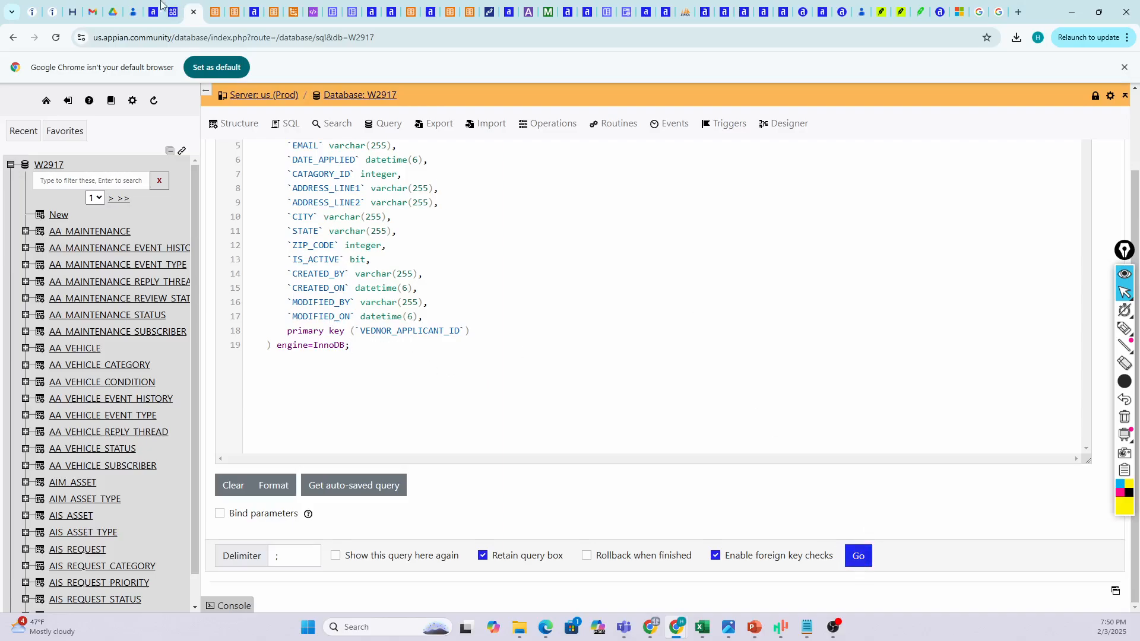
- Return to Appian and save the data model with Create Table enabled, leaving the Download database script option selected
left_click(215, 11)
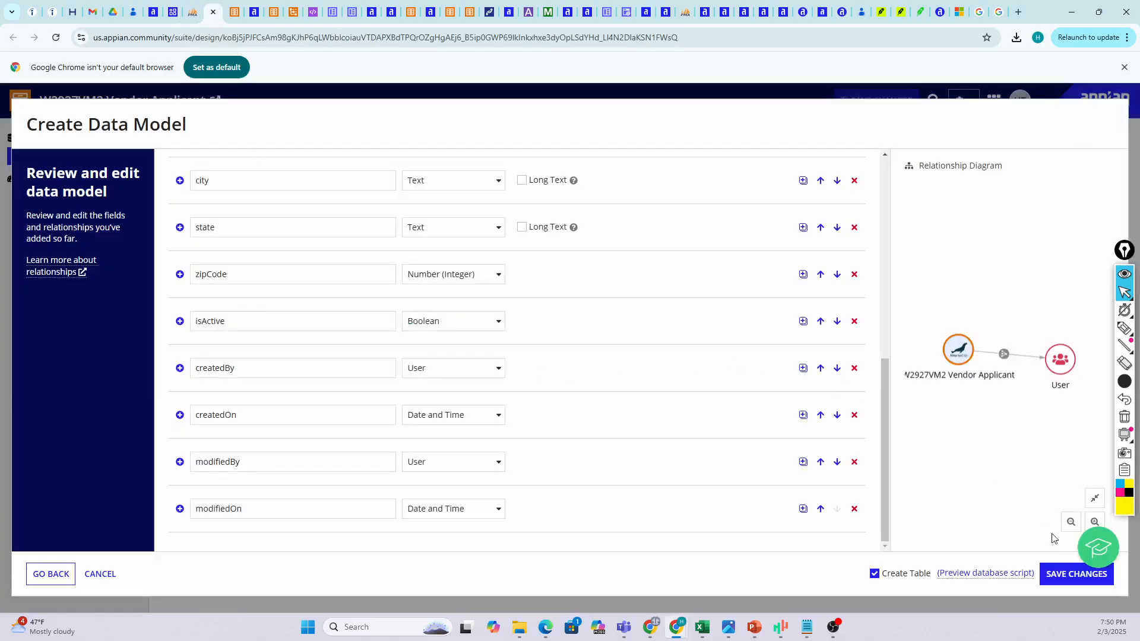
left_click(1077, 580)
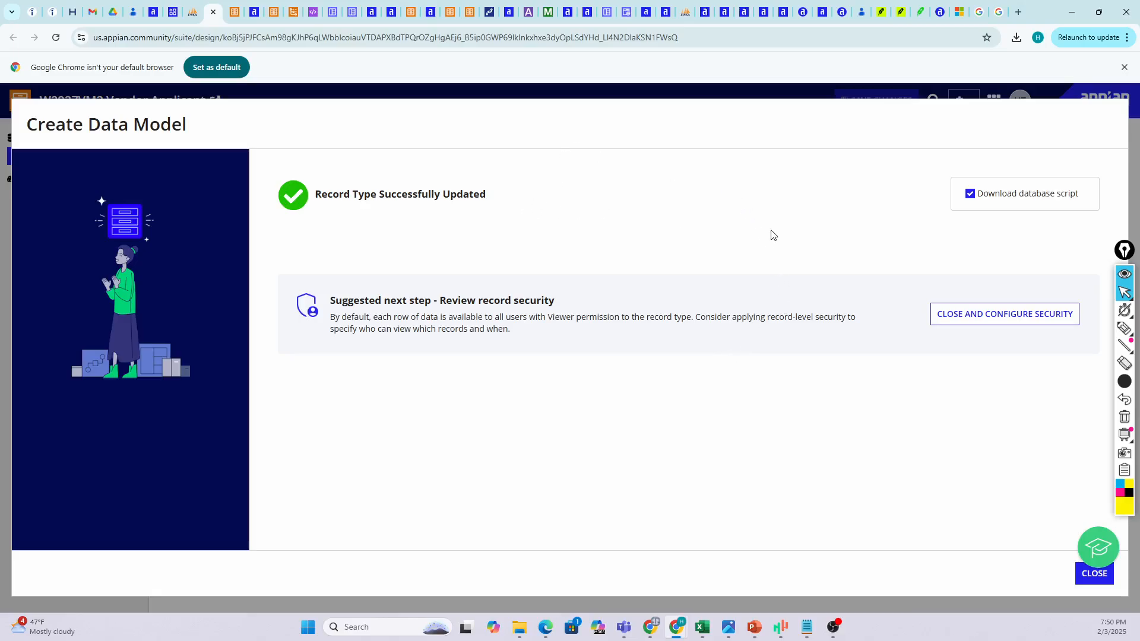
left_click(997, 199)
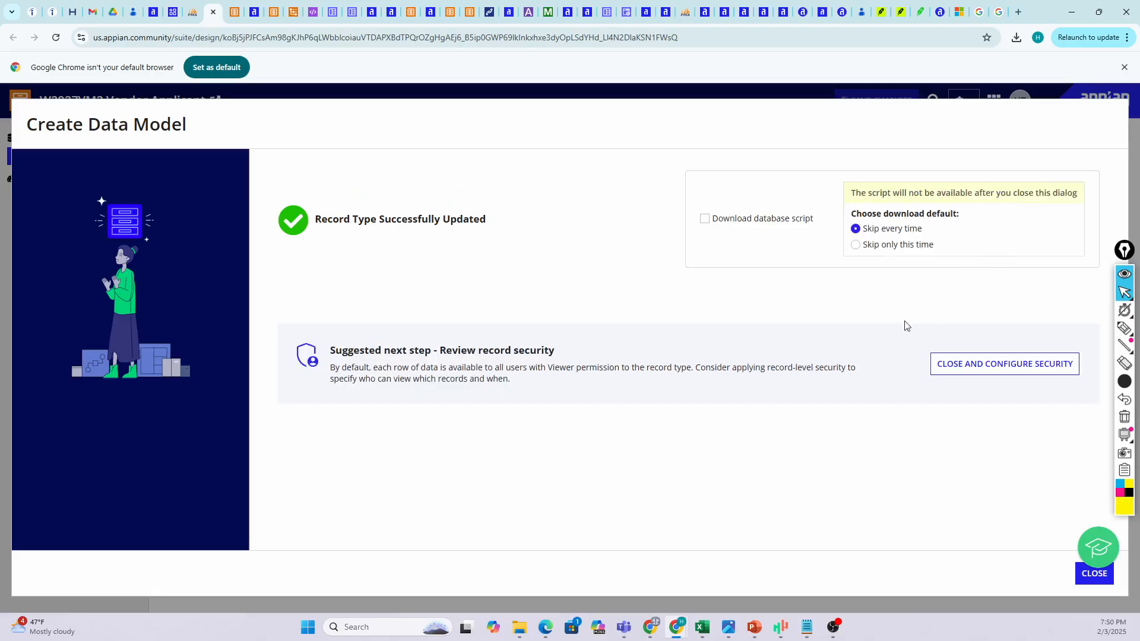
left_click(1086, 581)
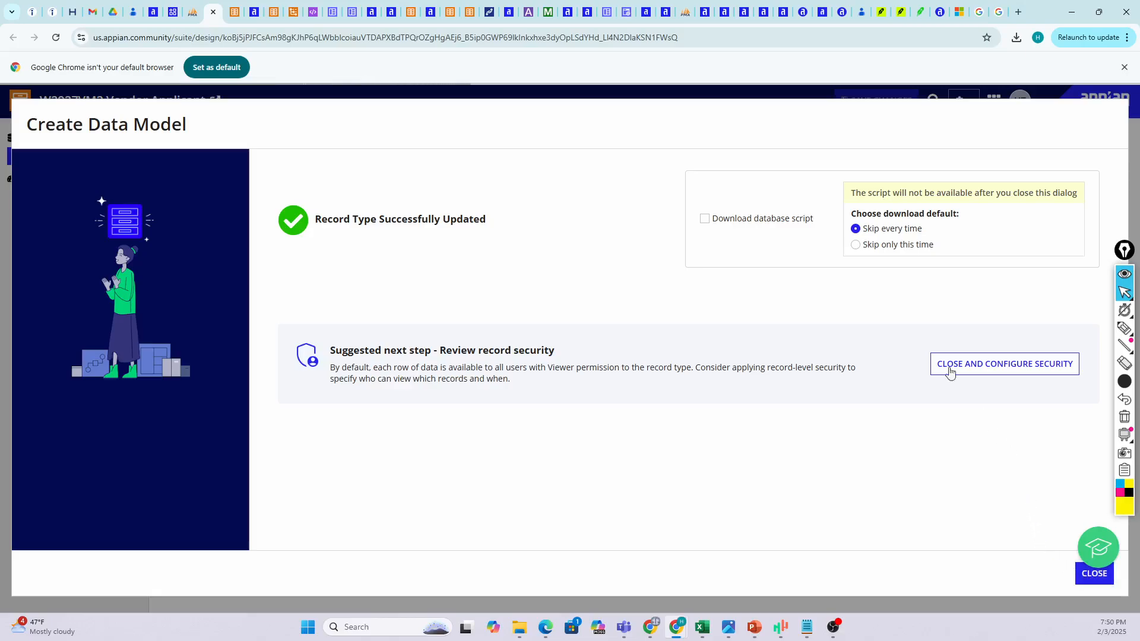
left_click(712, 222)
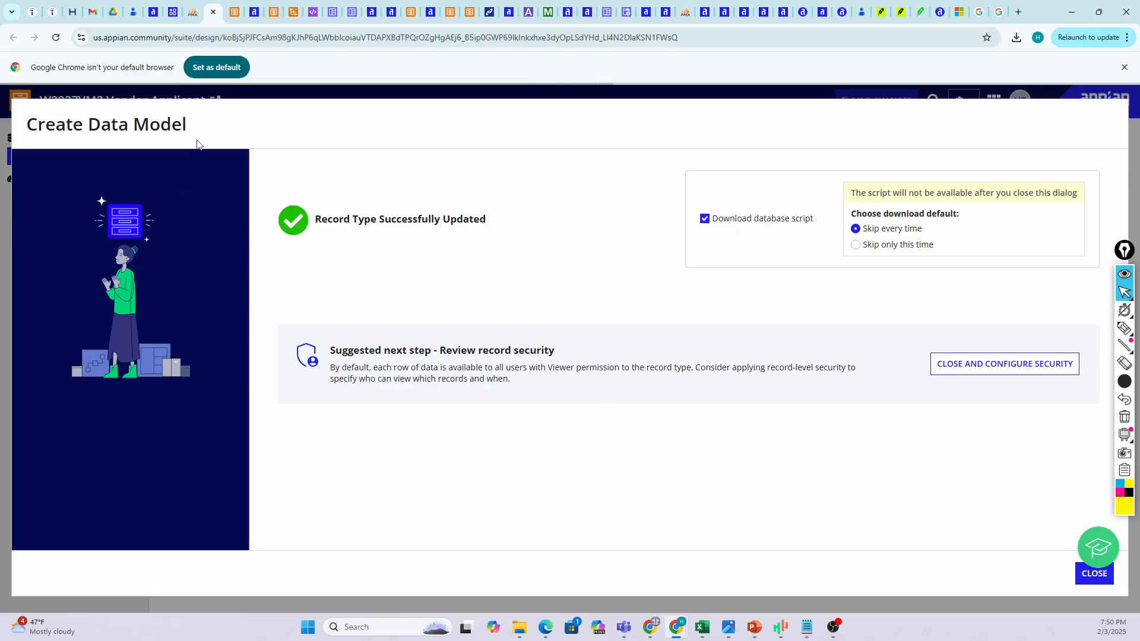
- Examine the table name W2927_VM2_VENDOR_APPLICANT in the create table statement in the W2917 database's SQL query editor
left_click(192, 12)
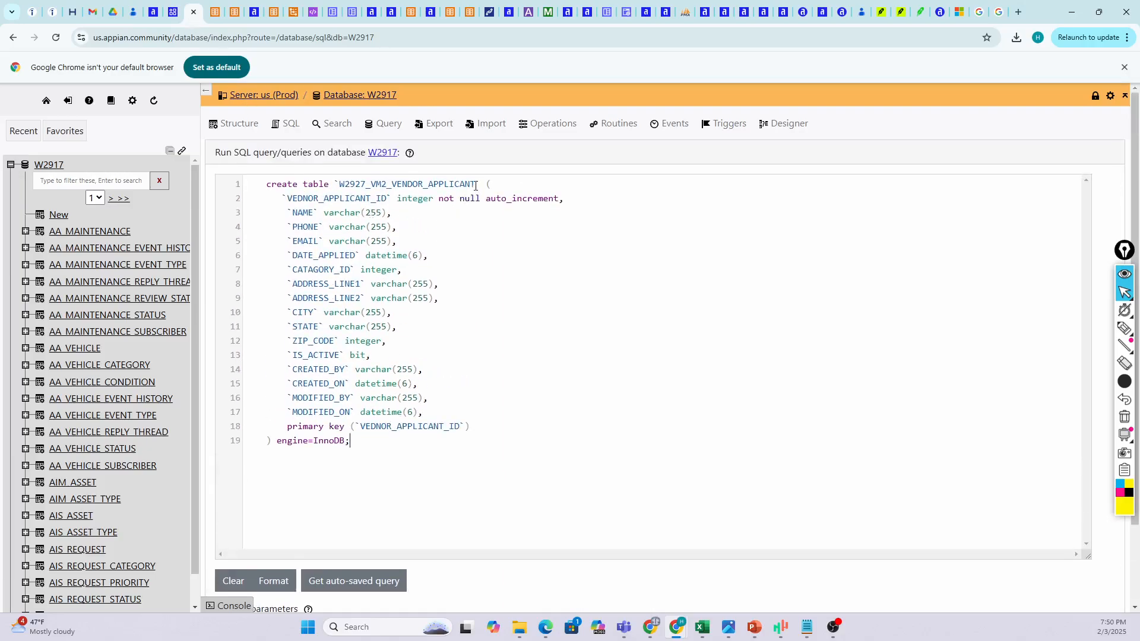
left_click_drag(476, 184, 341, 183)
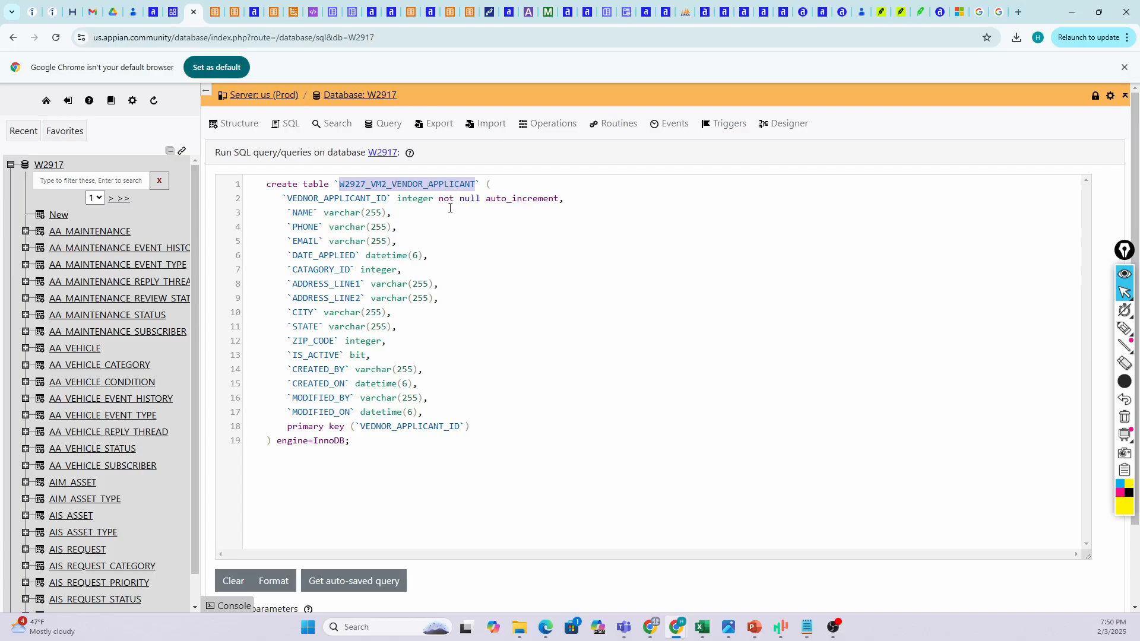
left_click(420, 184)
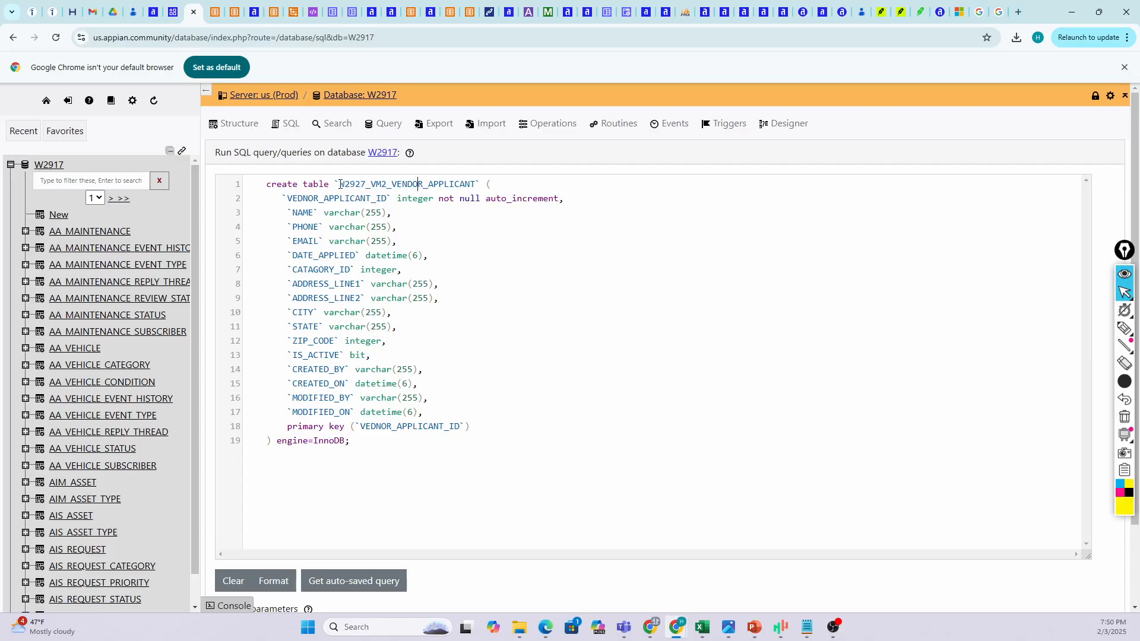
left_click_drag(339, 184, 470, 185)
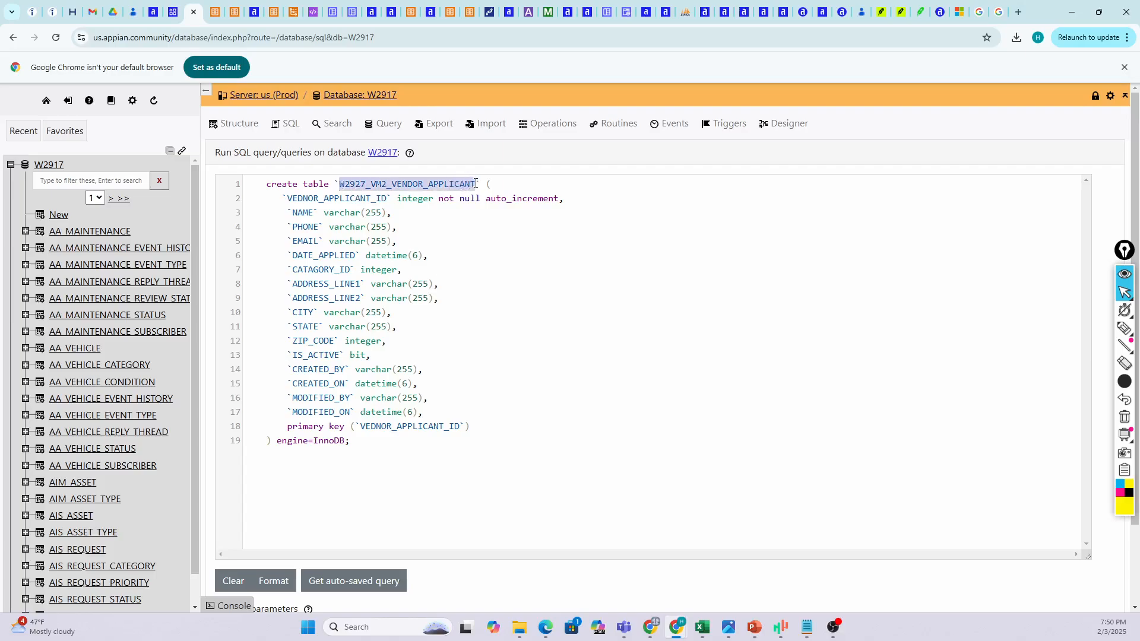
- Copy the source table name W2927_VM2_VENDOR_APPLICANT from the Vendor Applicant data model and filter the W2917 database's tables by it
left_click(215, 12)
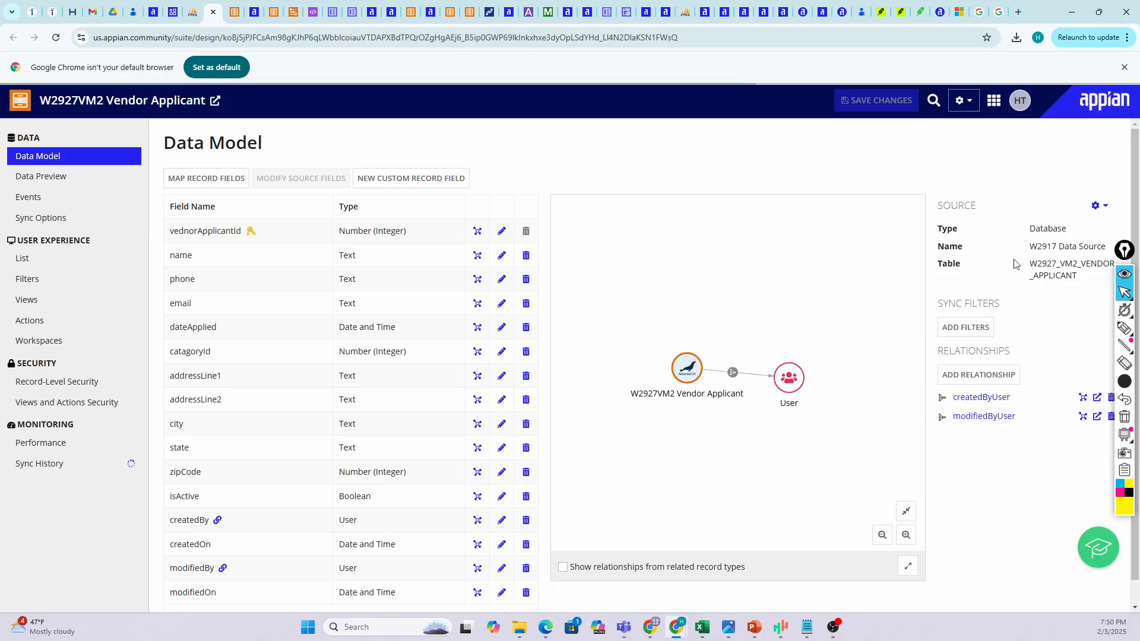
left_click_drag(1032, 264, 1074, 277)
key("ctrl+c")
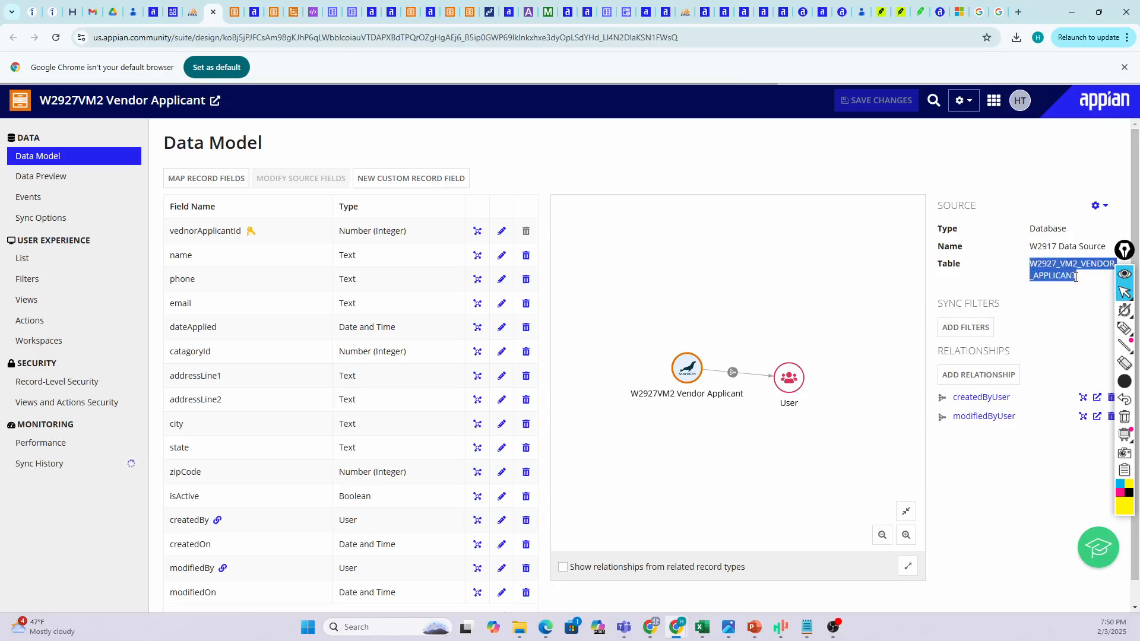
left_click(173, 12)
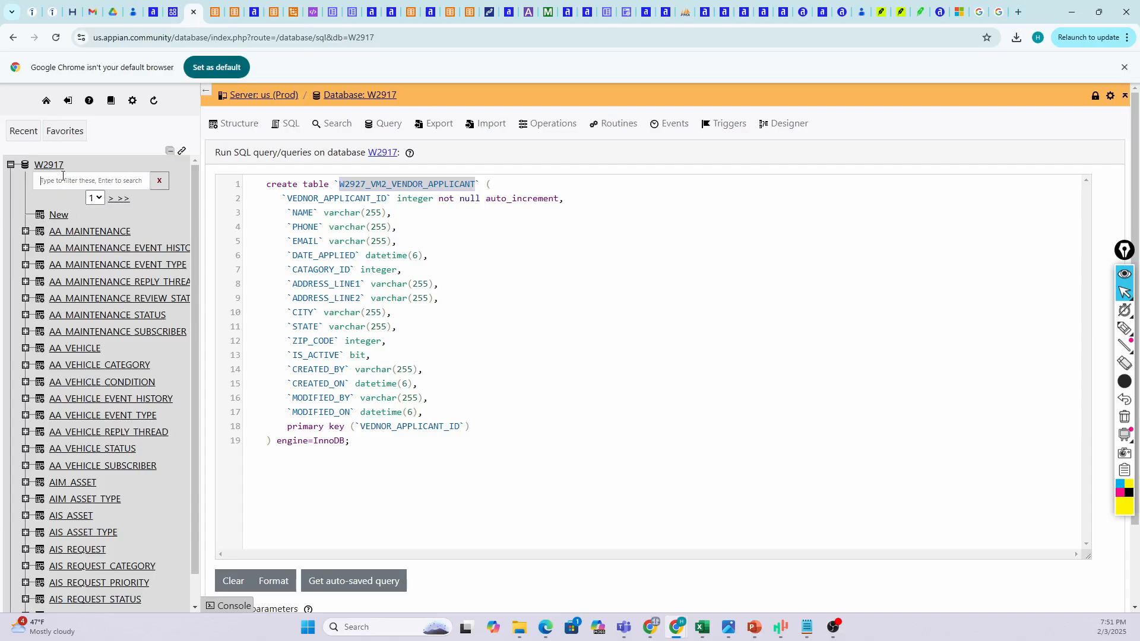
left_click(64, 182)
key("ctrl+v")
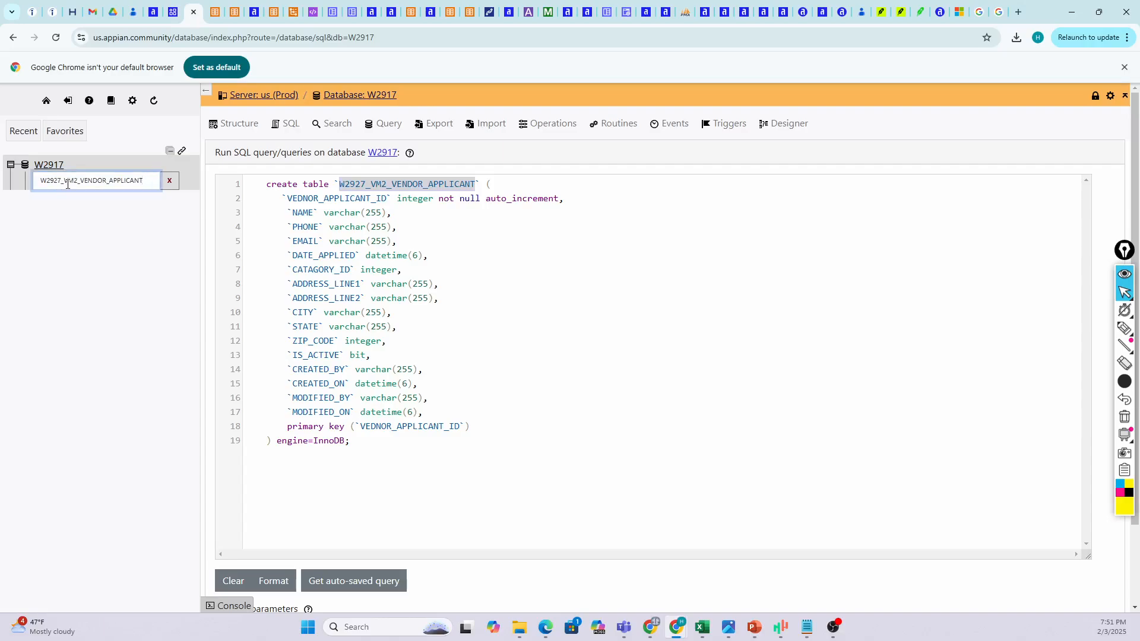
key("Return")
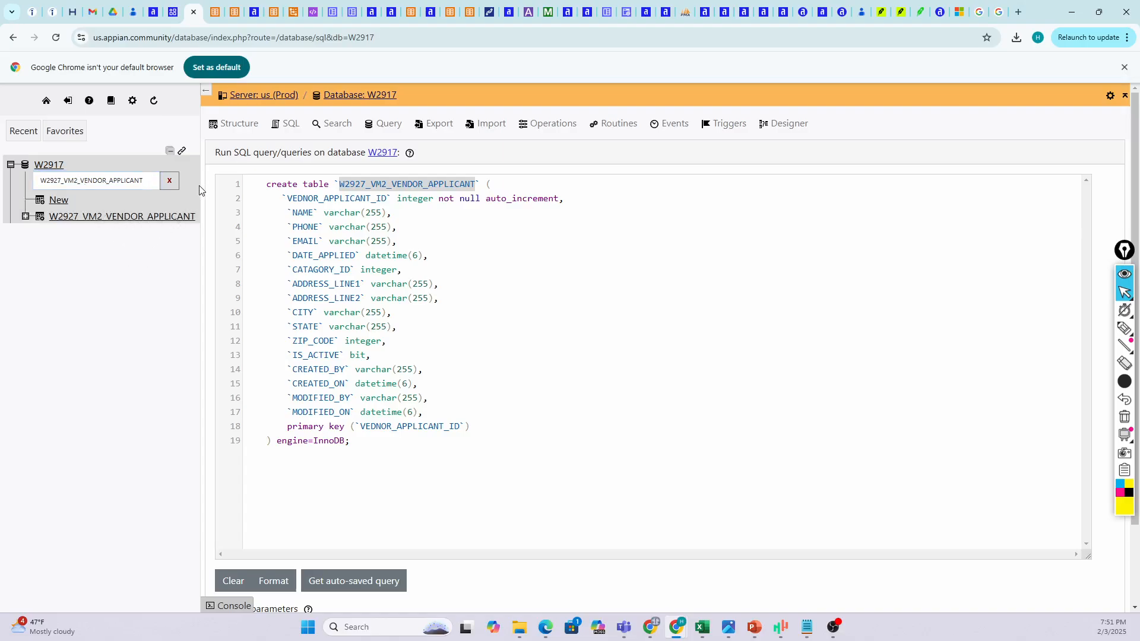
- Widen the database tree, open the W2927_VM2_VENDOR_APPLICANT table and review the columns in its table structure
left_click_drag(201, 186, 254, 186)
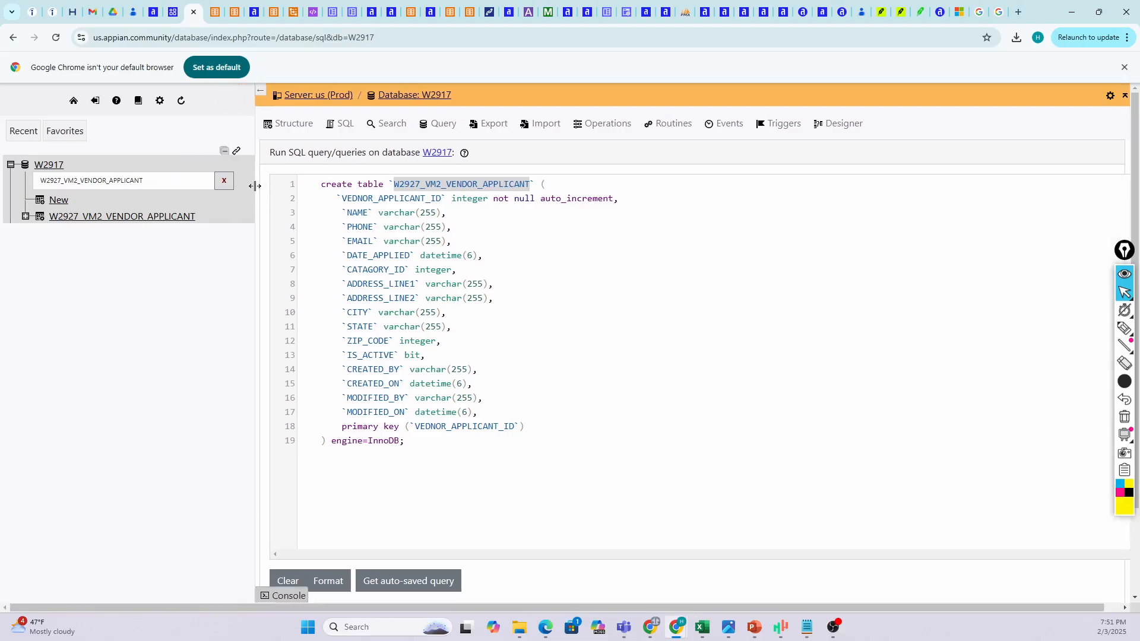
left_click(107, 222)
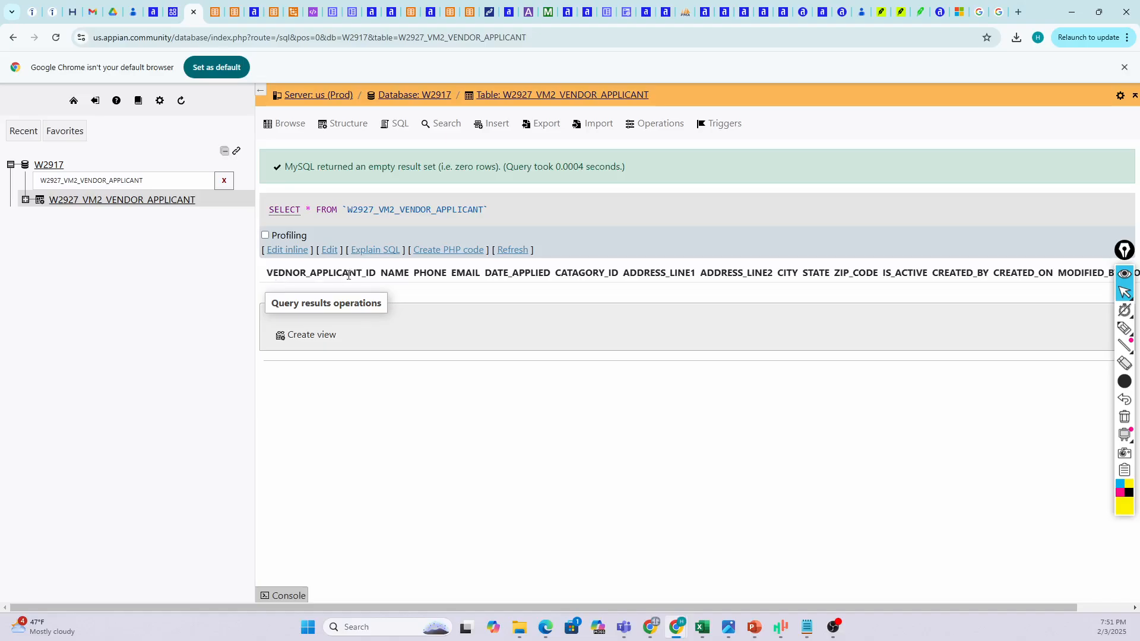
left_click(340, 136)
scroll(347, 264, "down", 4)
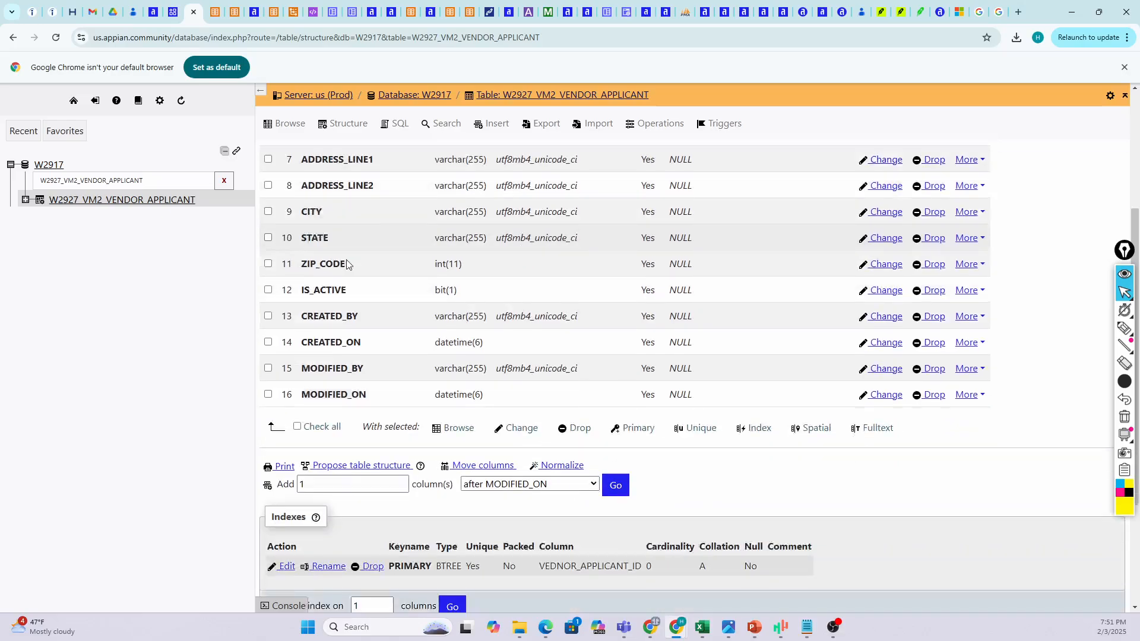
scroll(347, 264, "up", 4)
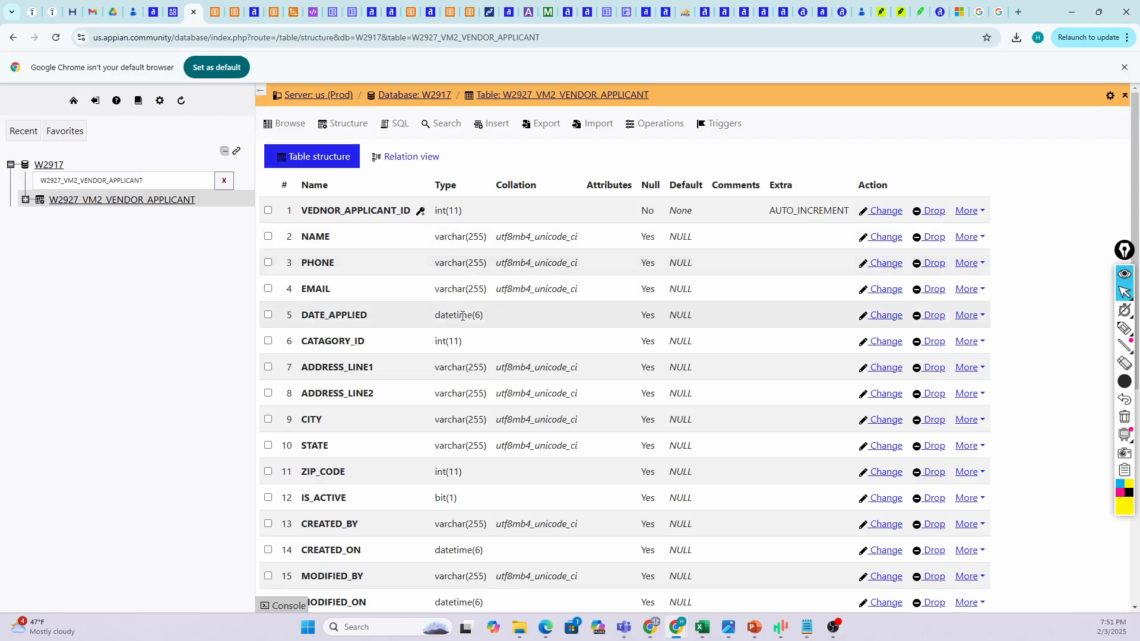
scroll(445, 321, "down", 1)
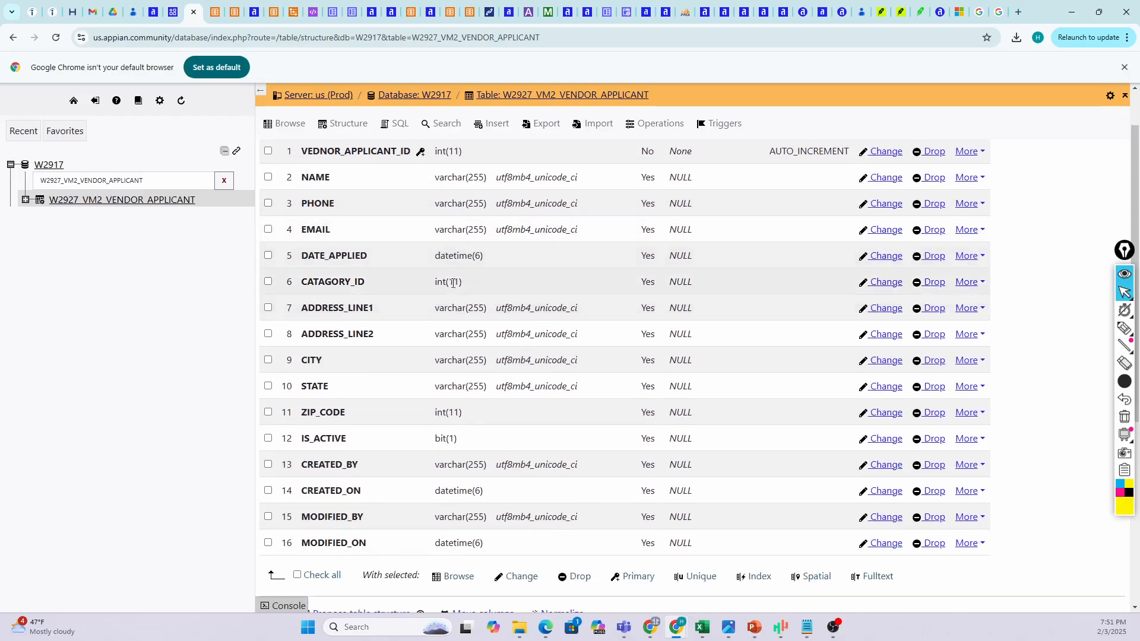
scroll(445, 364, "down", 1)
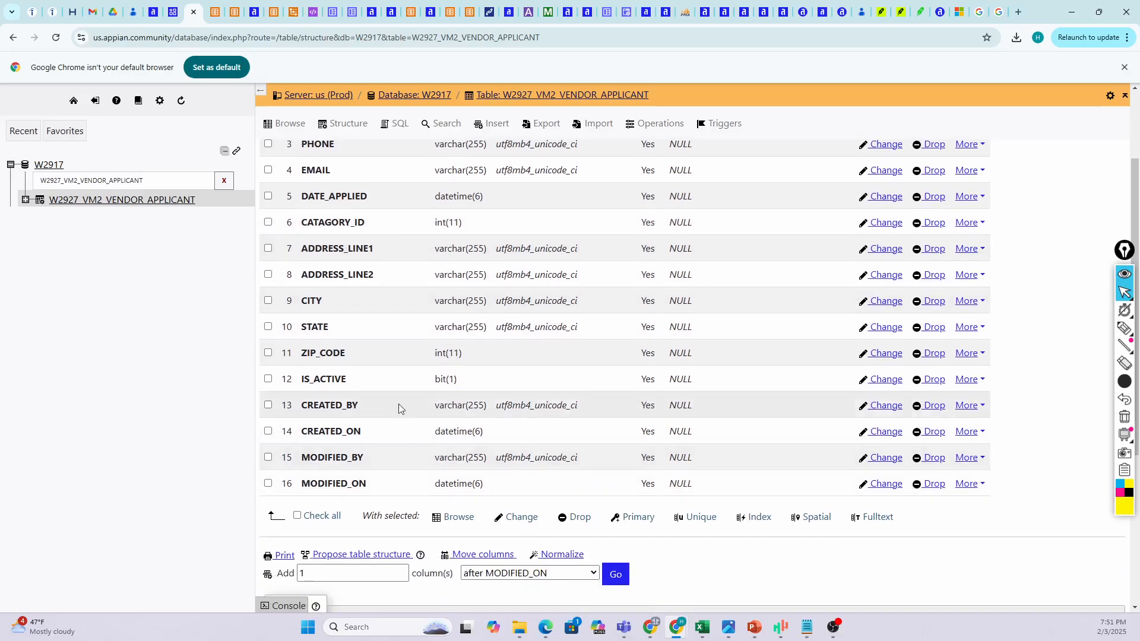
- Check the IS_ACTIVE column's data type and reopen the W2927_VM2_VENDOR_APPLICANT table's data rows
left_click_drag(348, 381, 303, 380)
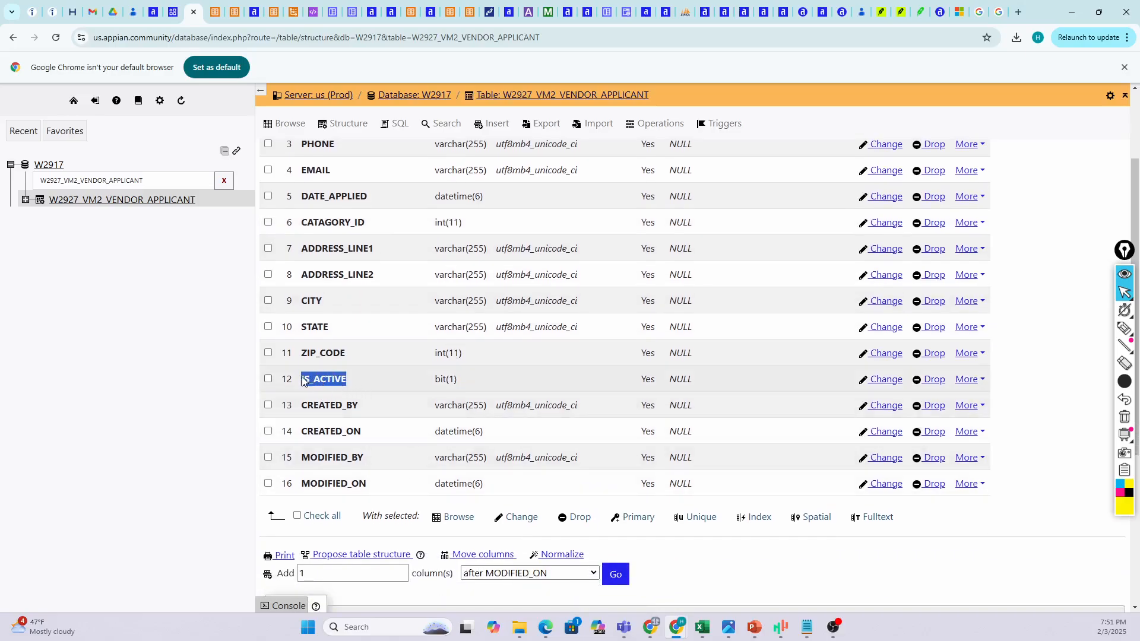
left_click_drag(475, 380, 415, 378)
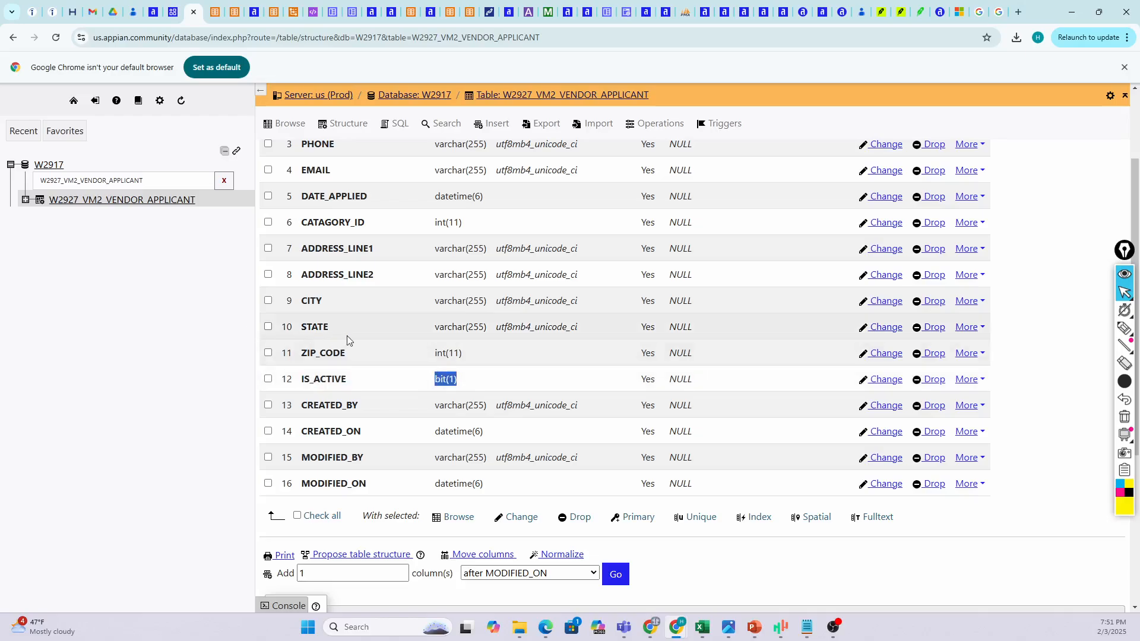
scroll(449, 353, "up", 2)
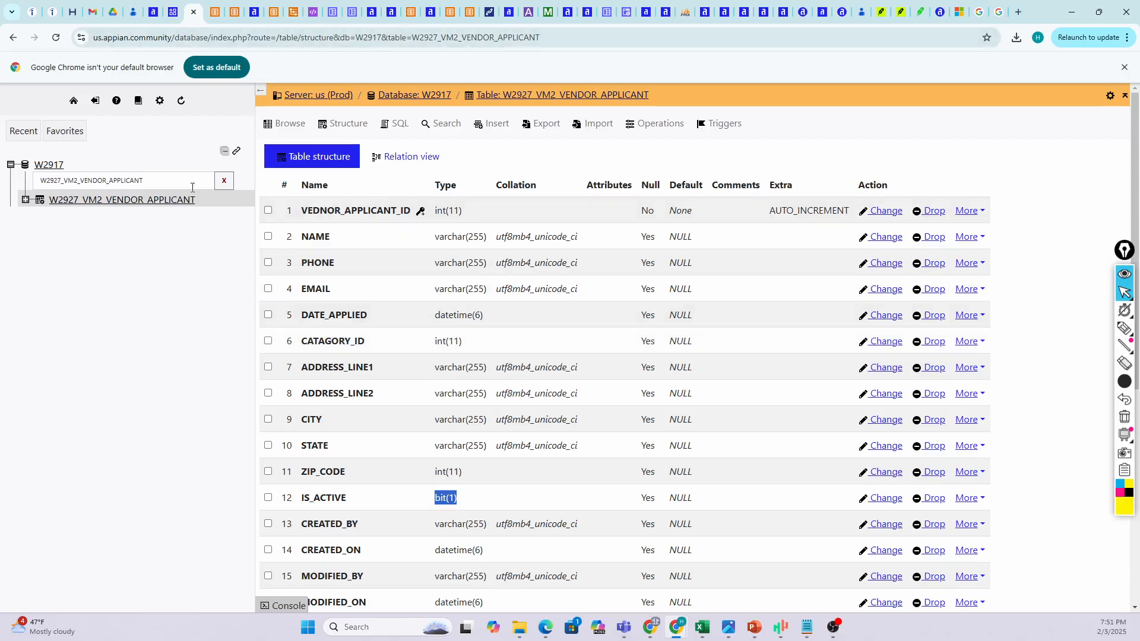
left_click(158, 202)
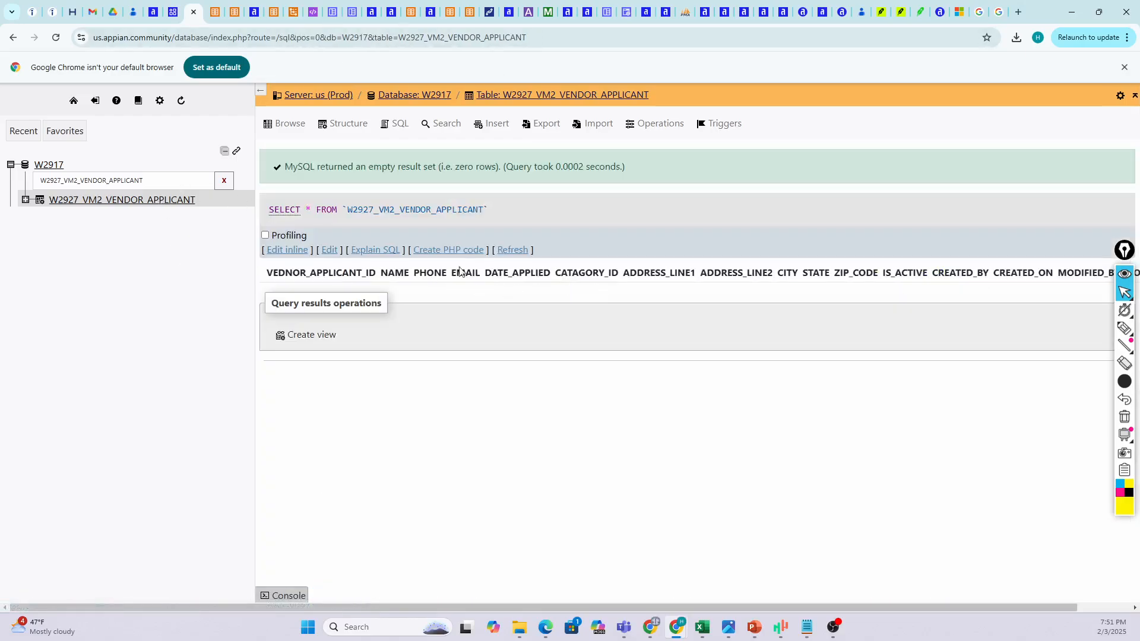
- Return to the Vendor Management 2 application and create a record type named W2927VM2 Vendor Catagory
left_click(174, 12)
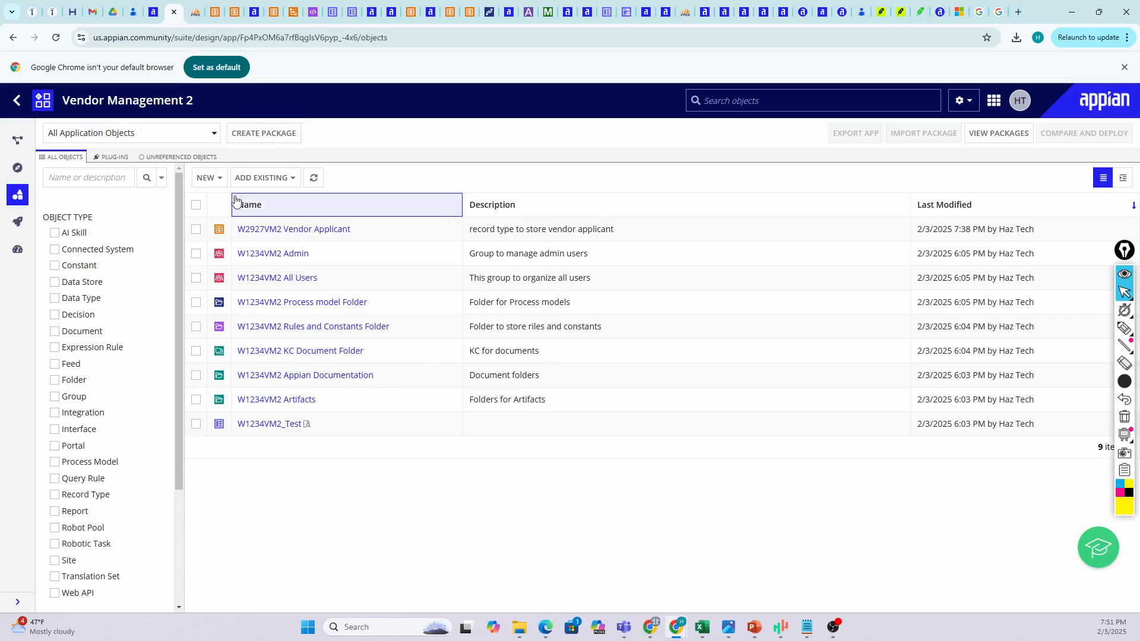
left_click(224, 178)
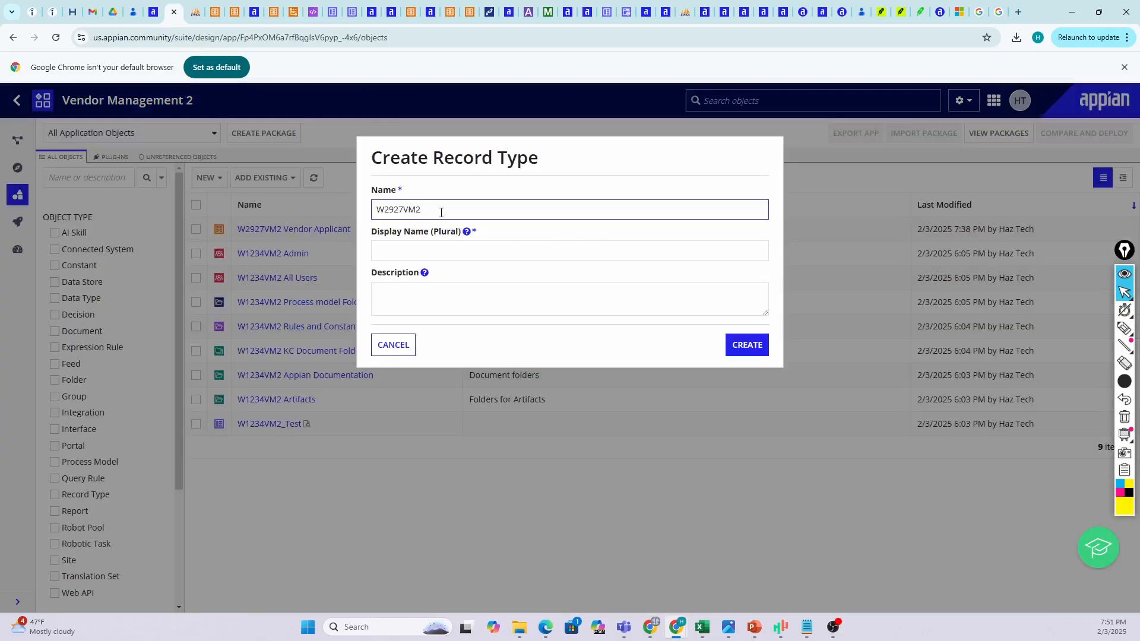
type("Vendor")
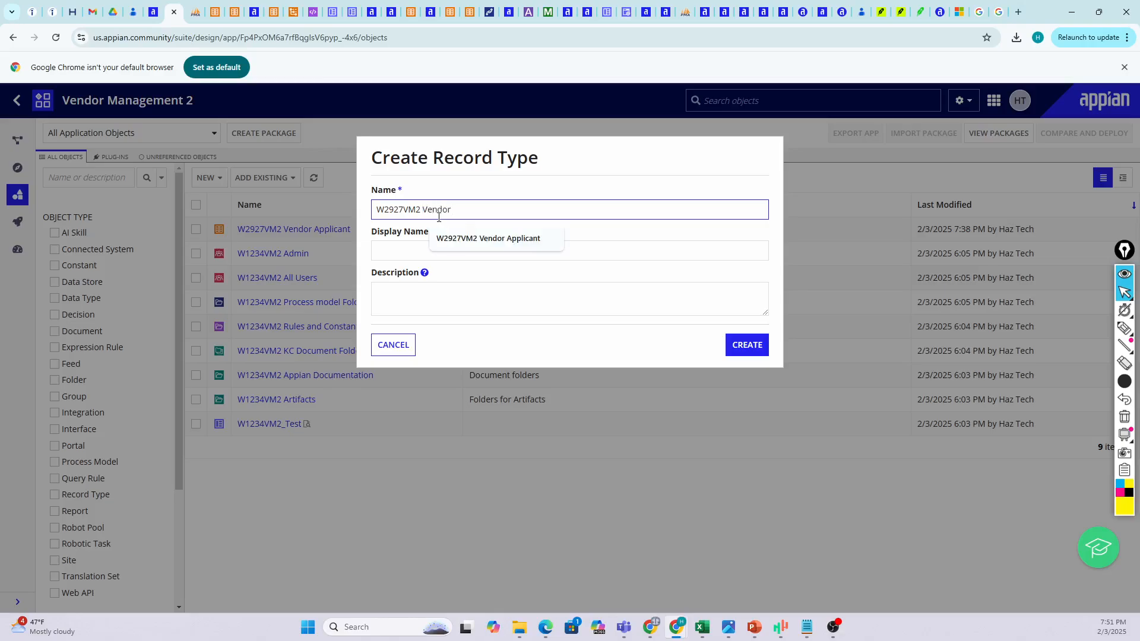
type(" Catagory")
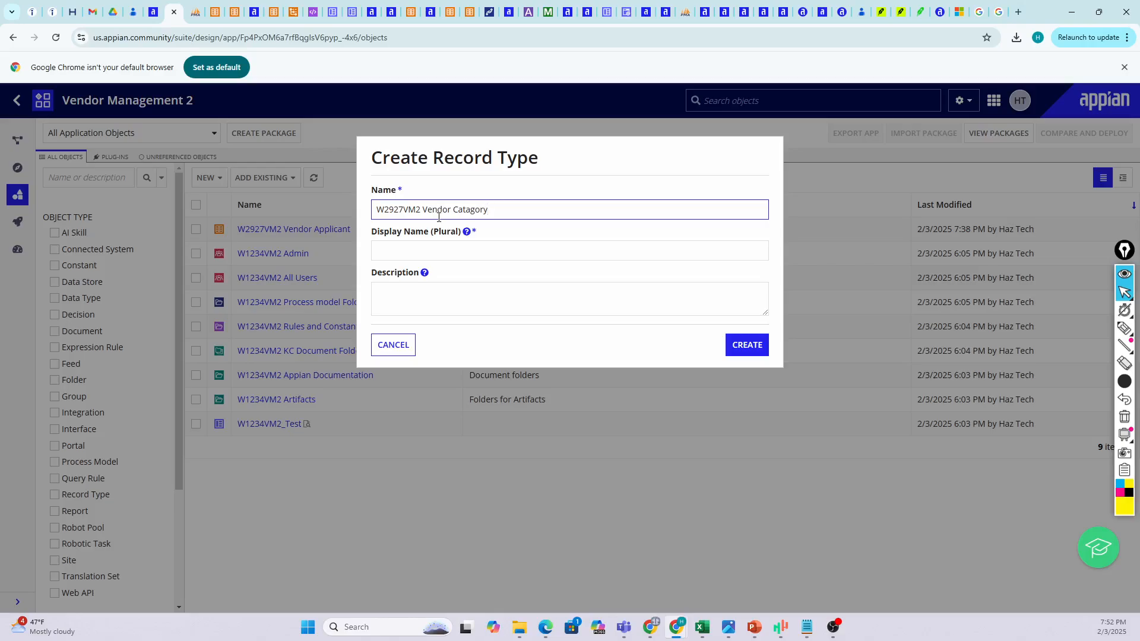
left_click(505, 237)
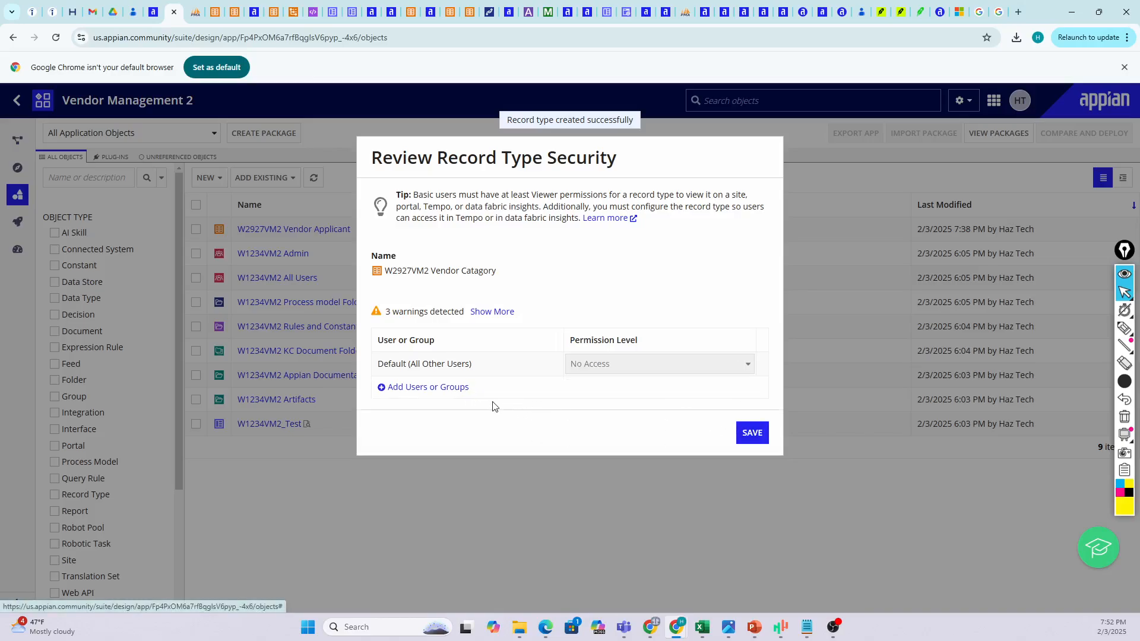
left_click(757, 389)
- Add the W1234VM2 Admin group to the record type's security with the Administrator permission level
left_click(456, 390)
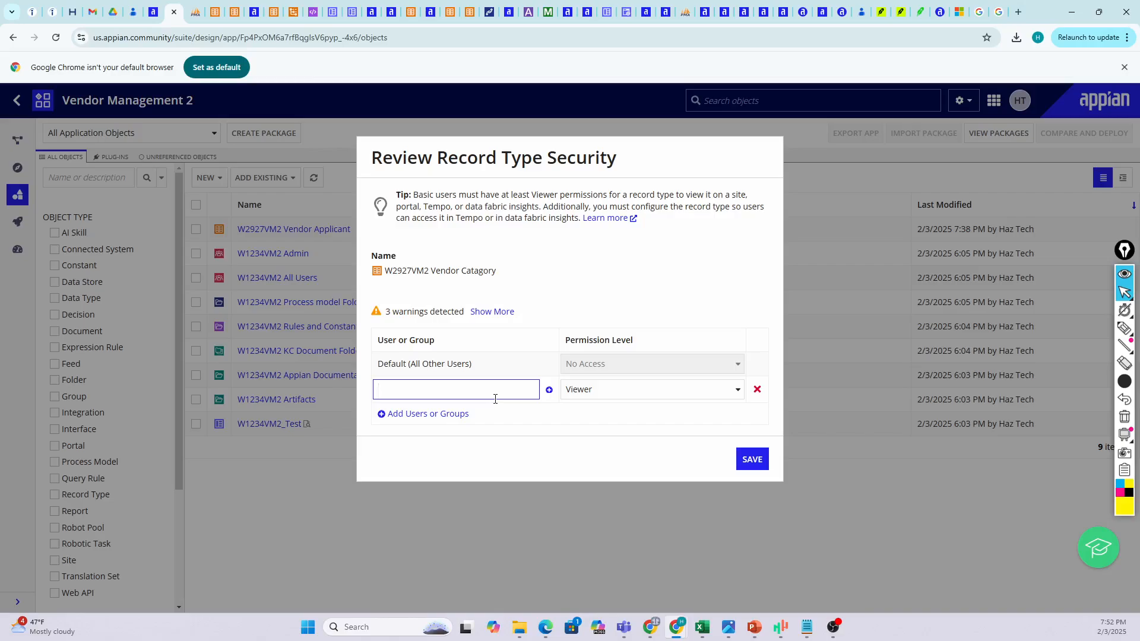
type("w12234")
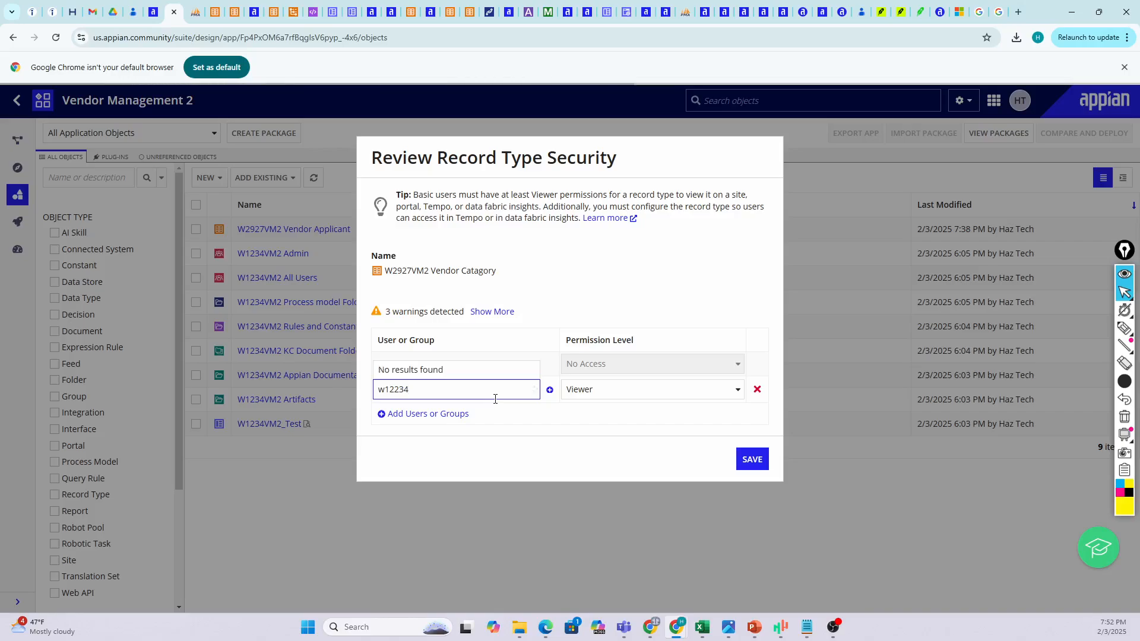
key("BackSpace")
key("BackSpace")
key("BackSpace")
type("34")
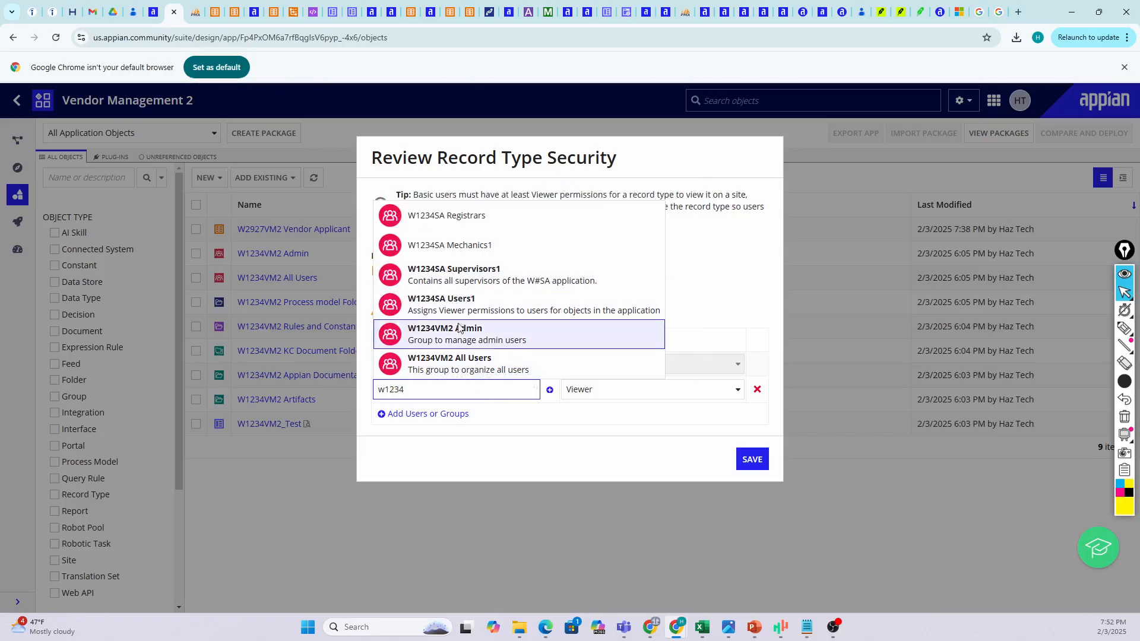
left_click(462, 332)
left_click(633, 392)
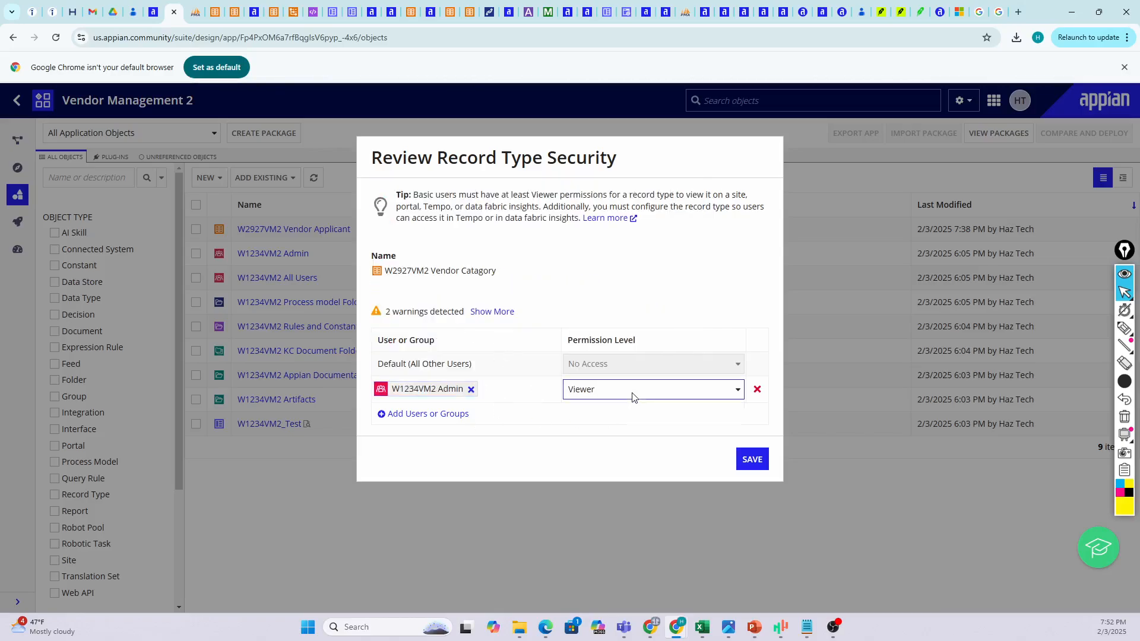
left_click(594, 409)
- Add the W1234VM2 All Users group as Viewer and save the record type's security
left_click(458, 414)
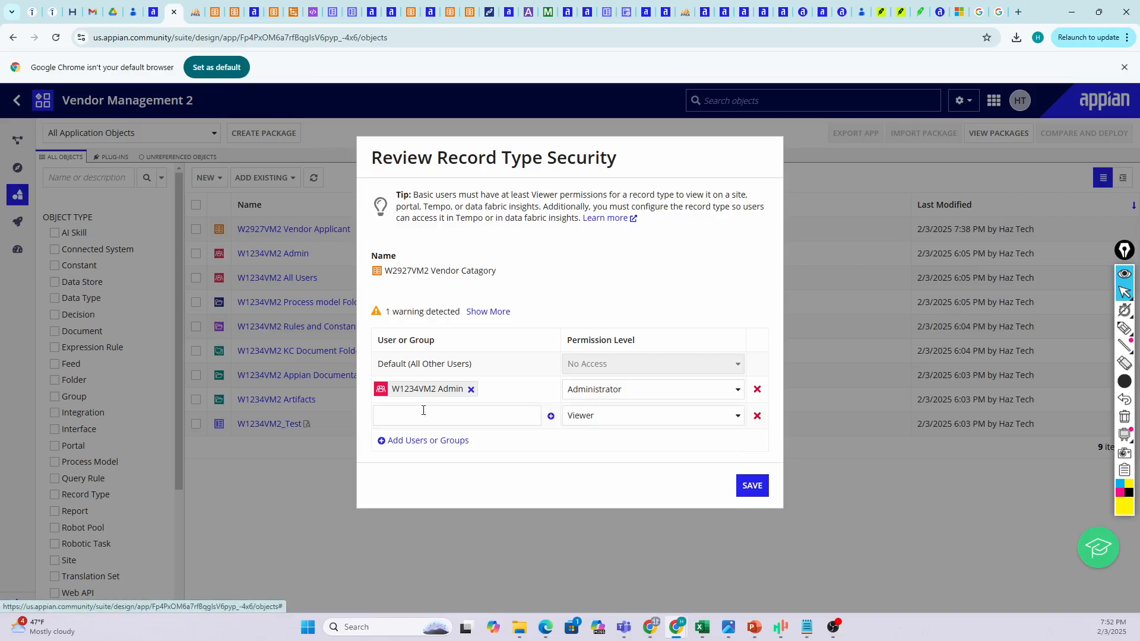
type("w123")
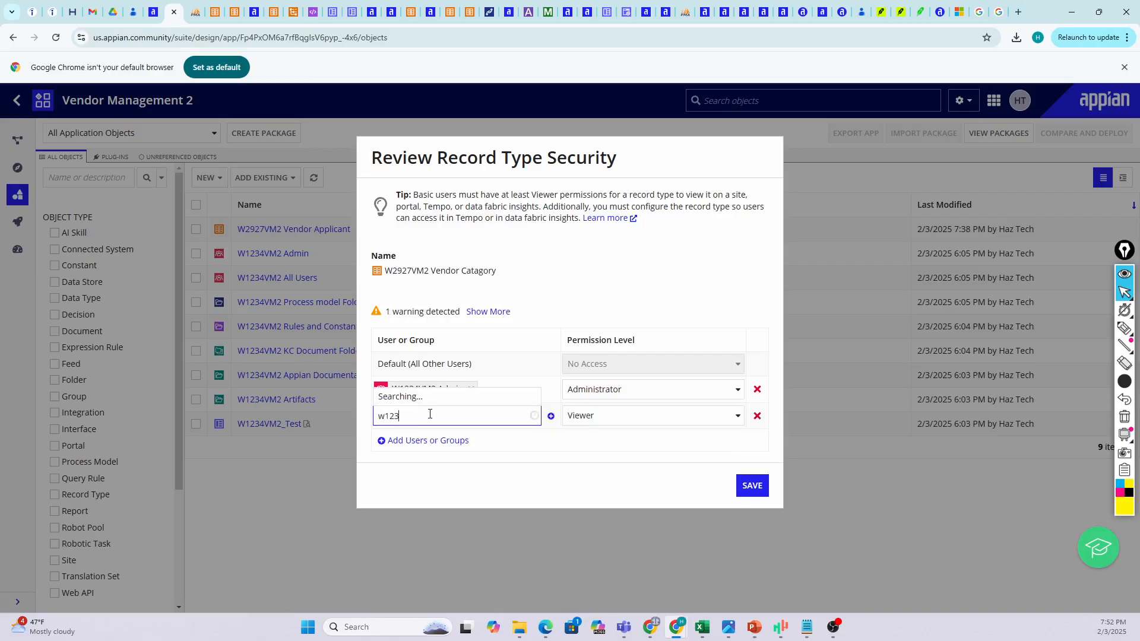
type("4")
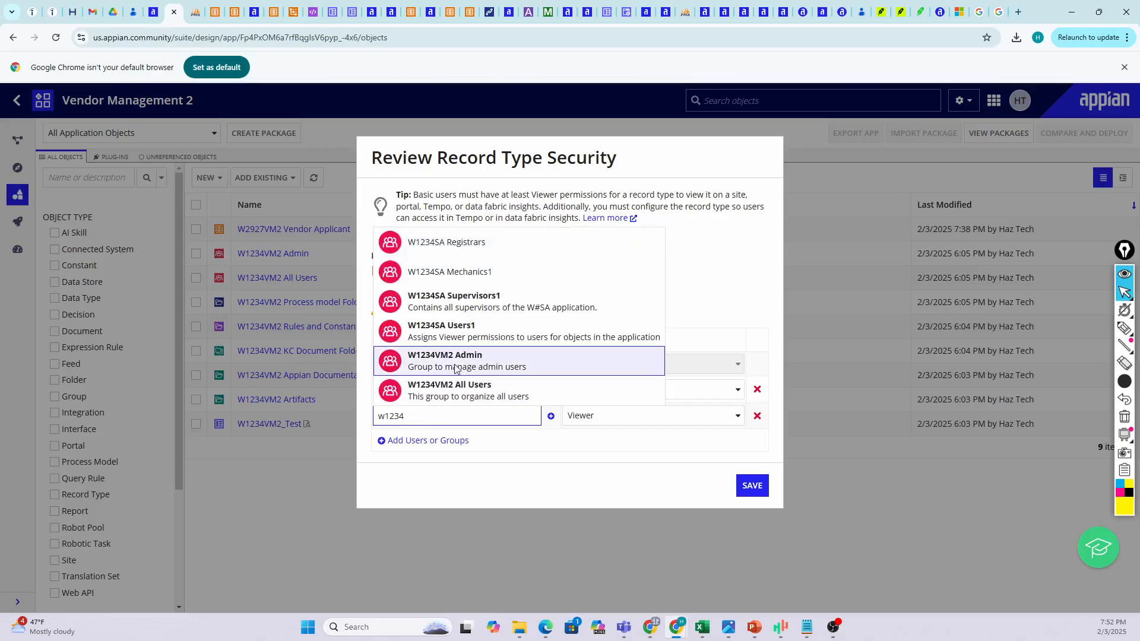
left_click(457, 390)
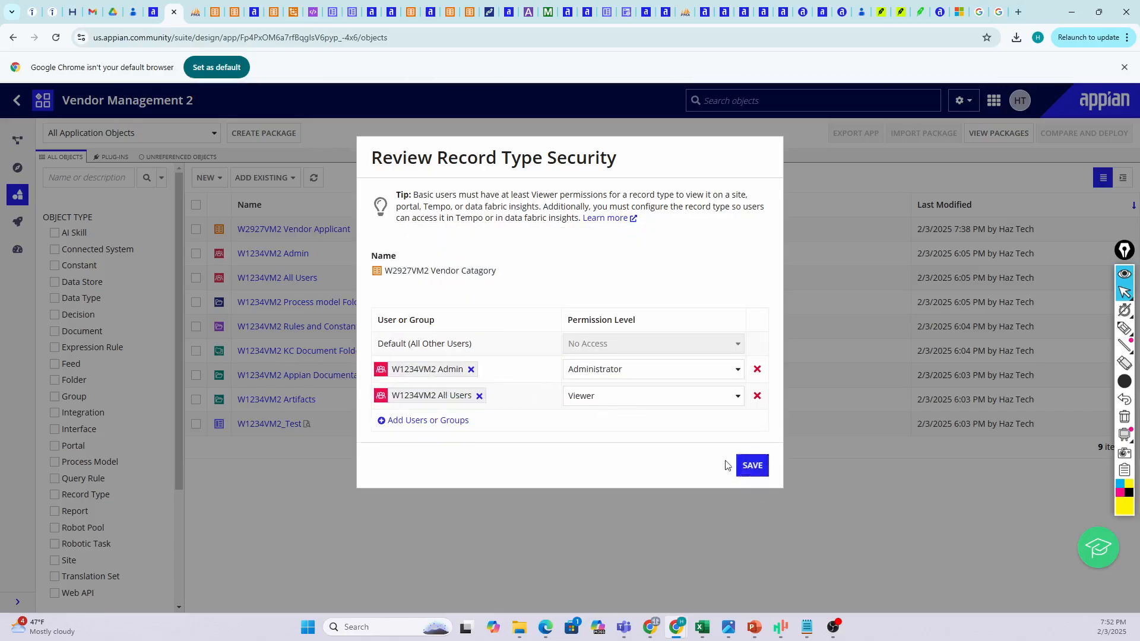
left_click(750, 465)
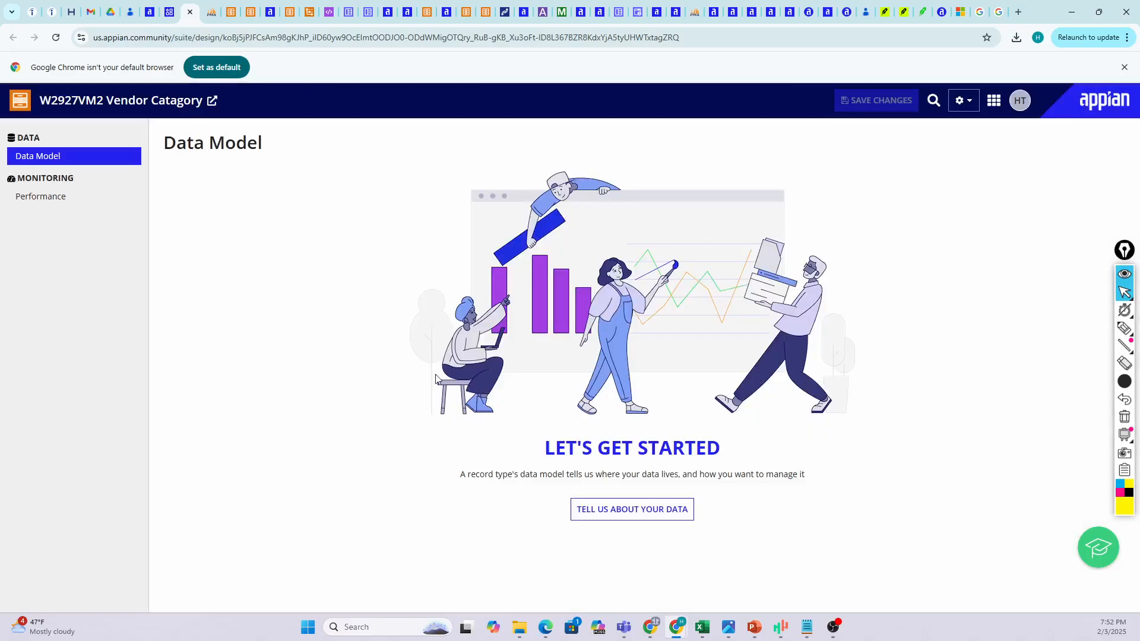
- Start a new data model from scratch for the record type, using W2917 Data Source (Connected System)
left_click(609, 512)
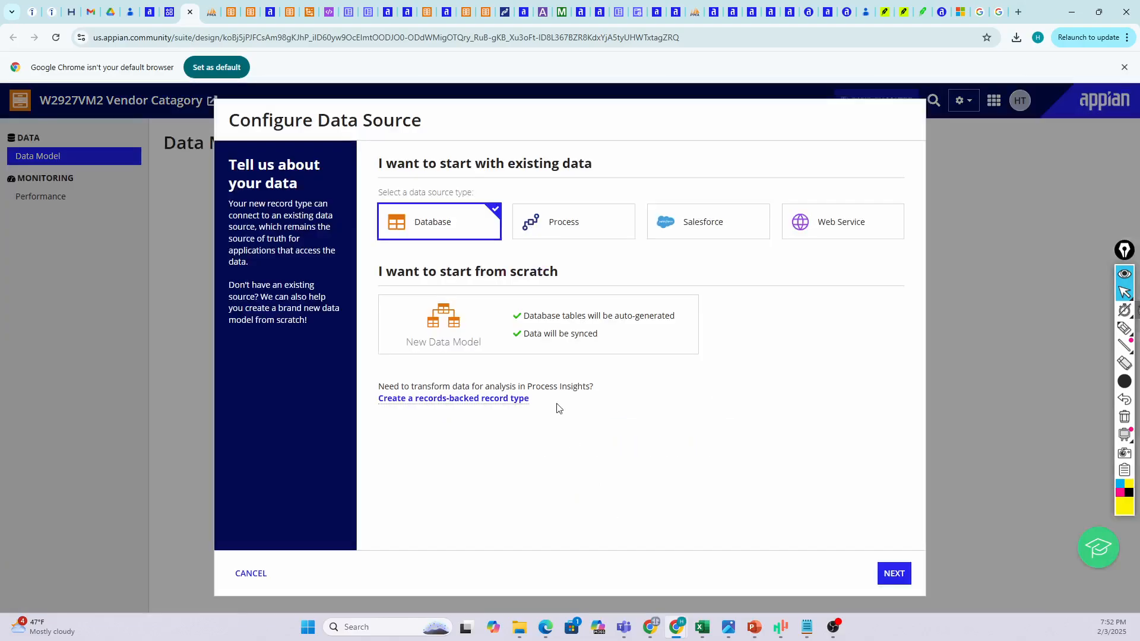
left_click(478, 308)
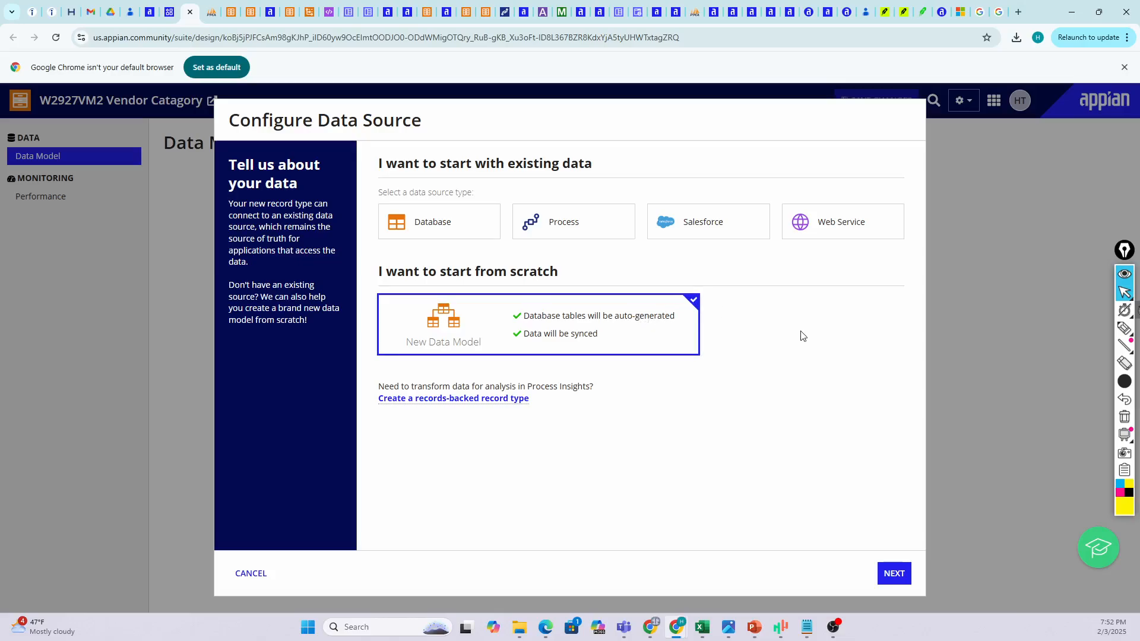
left_click(893, 572)
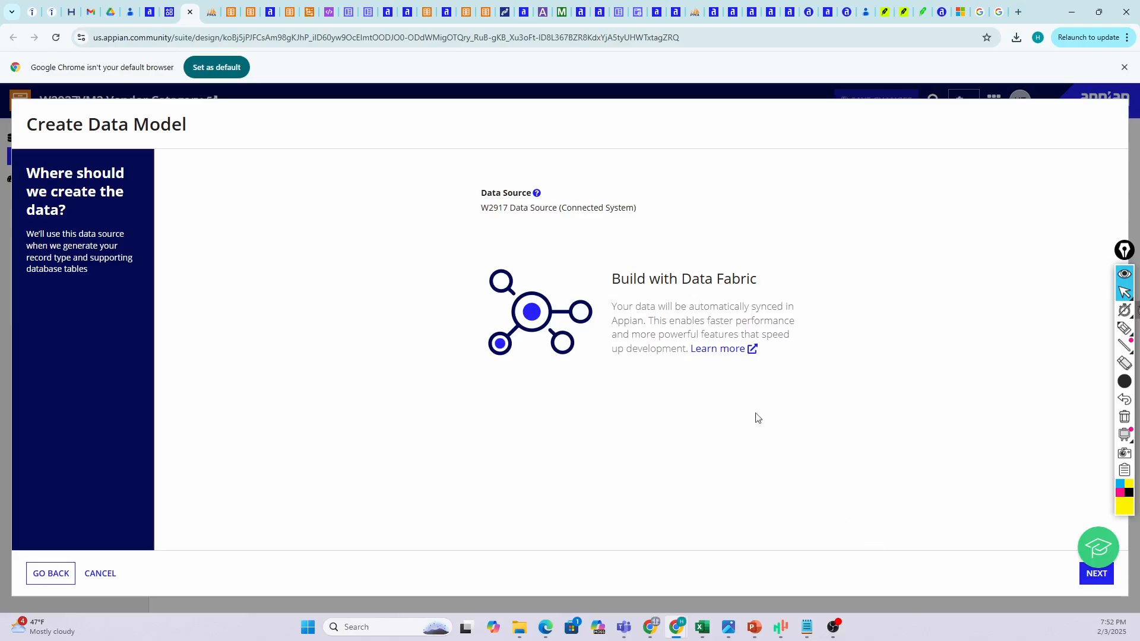
left_click(1096, 573)
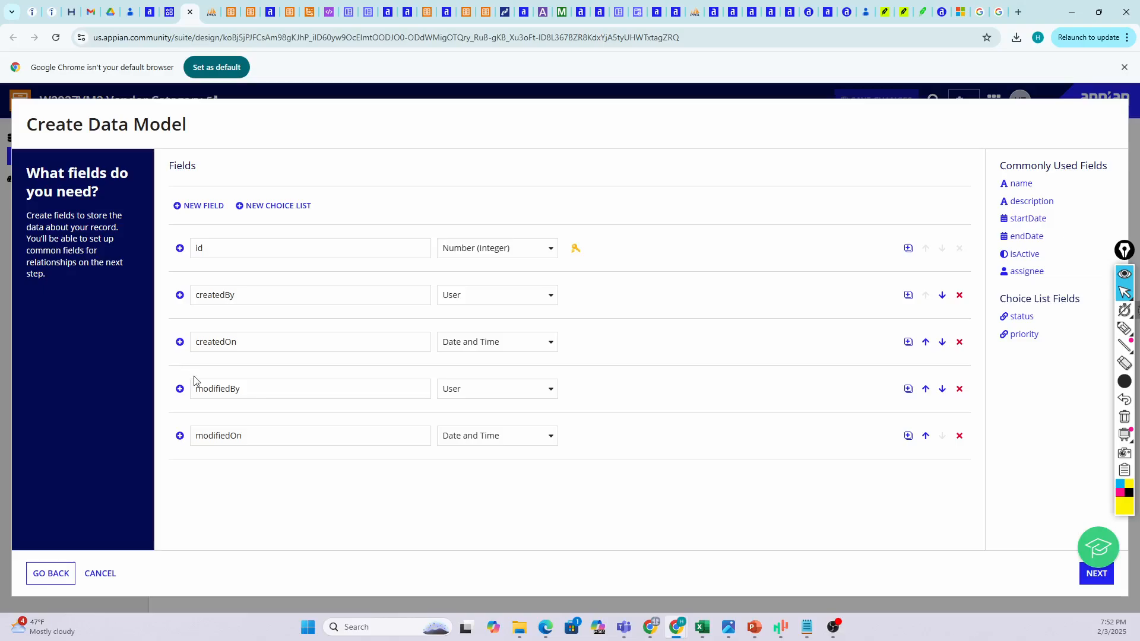
- Rename the primary key field to vendorCatagoryId
left_click(196, 245)
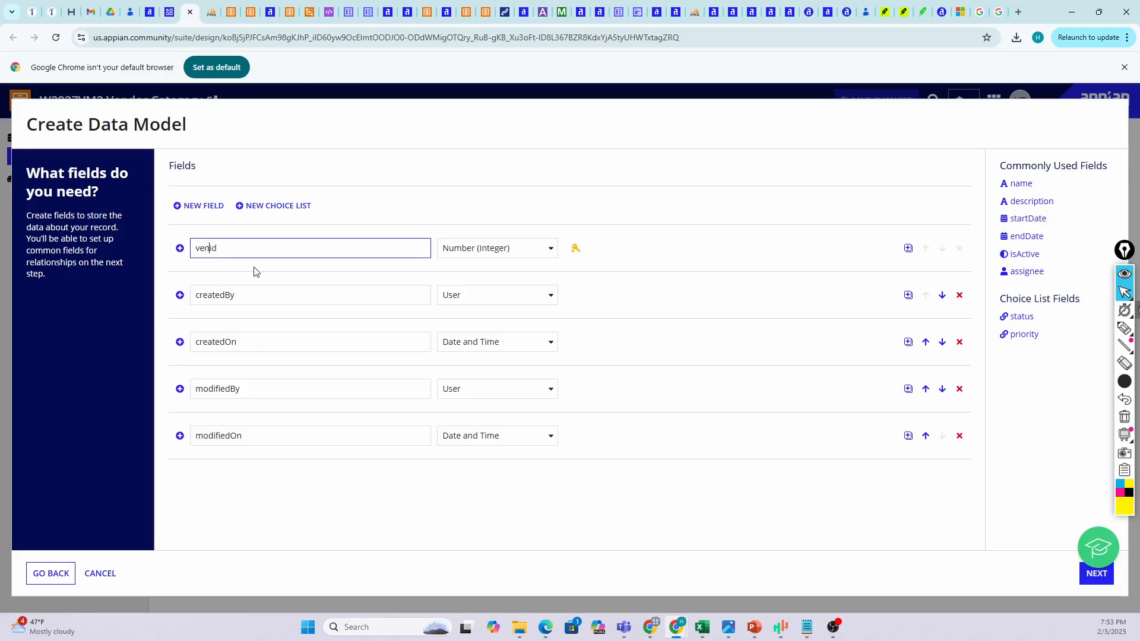
type("vendorCatagory")
key("Delete")
- Check the category table's field list in the Vendor management notes in Notepad, and return to the data model
key("alt+Tab")
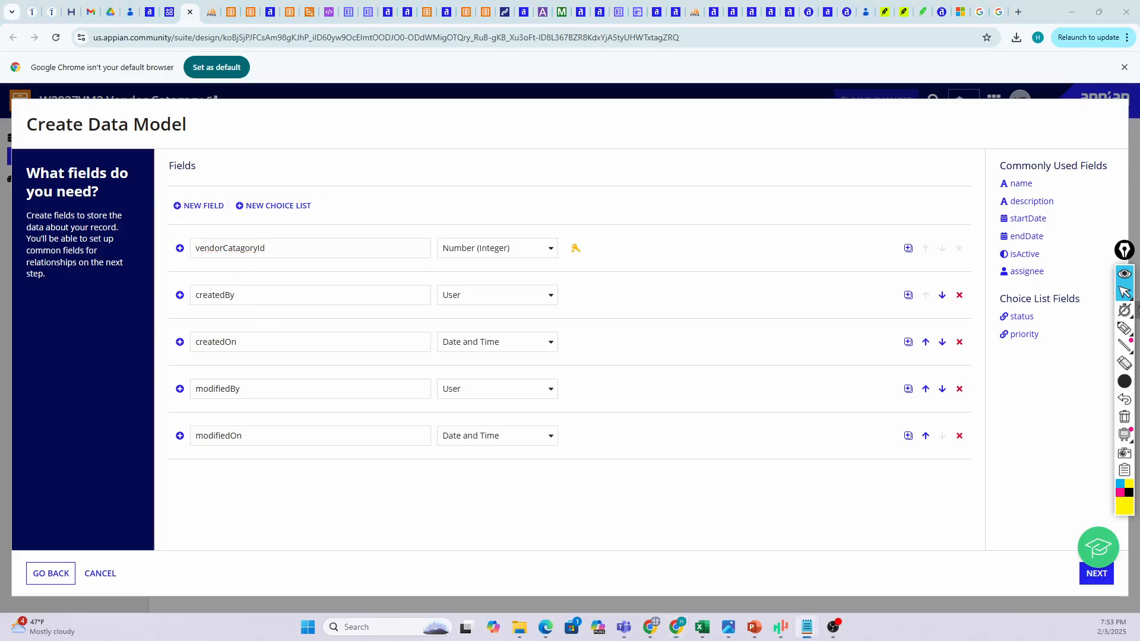
left_click_drag(1139, 141, 686, 151)
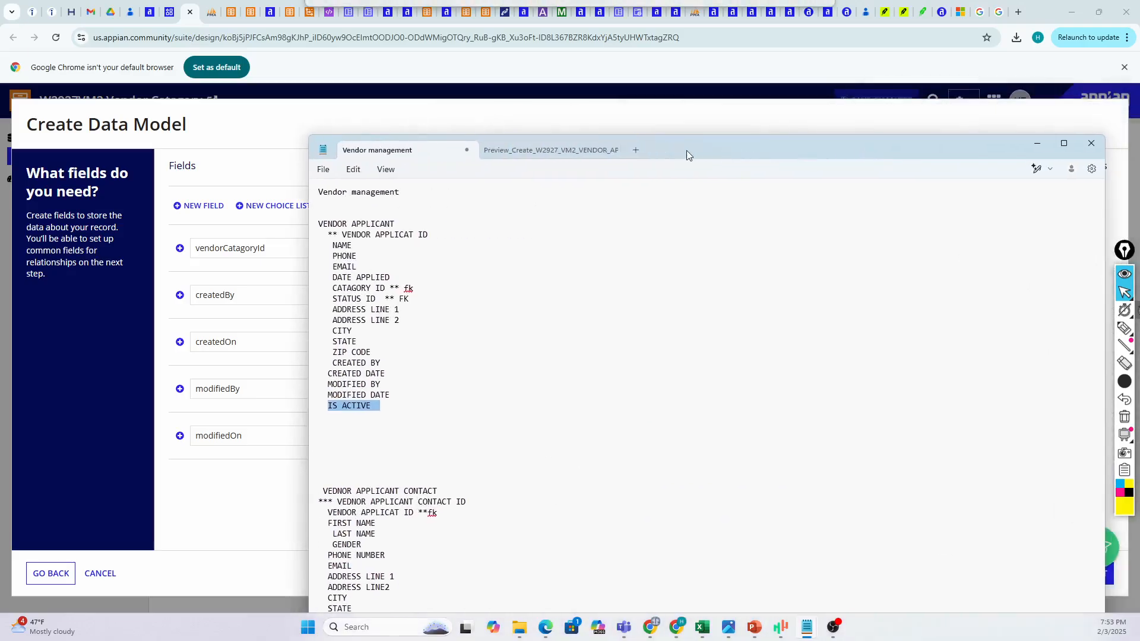
scroll(370, 445, "down", 6)
scroll(369, 445, "down", 3)
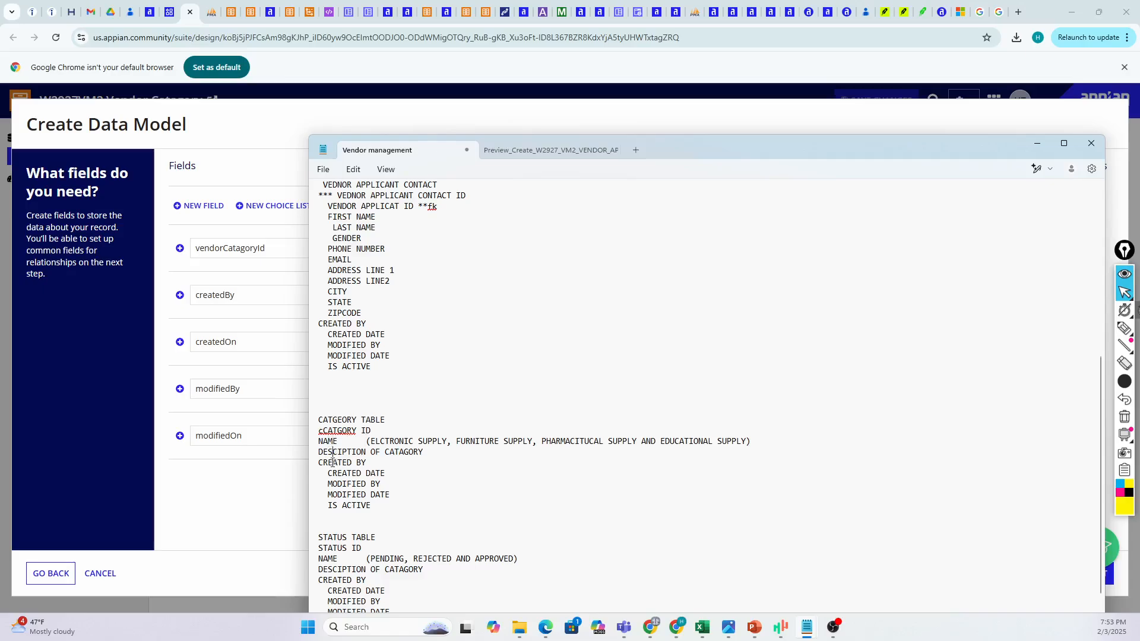
left_click(1036, 143)
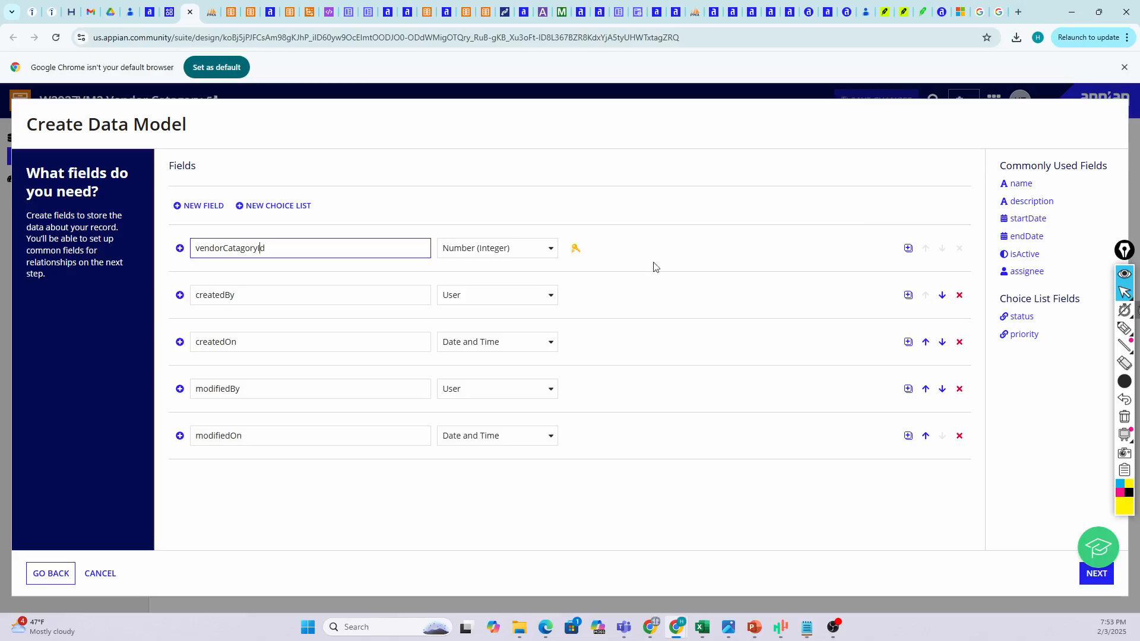
- Add two Text fields named name and description to the data model
left_click(201, 207)
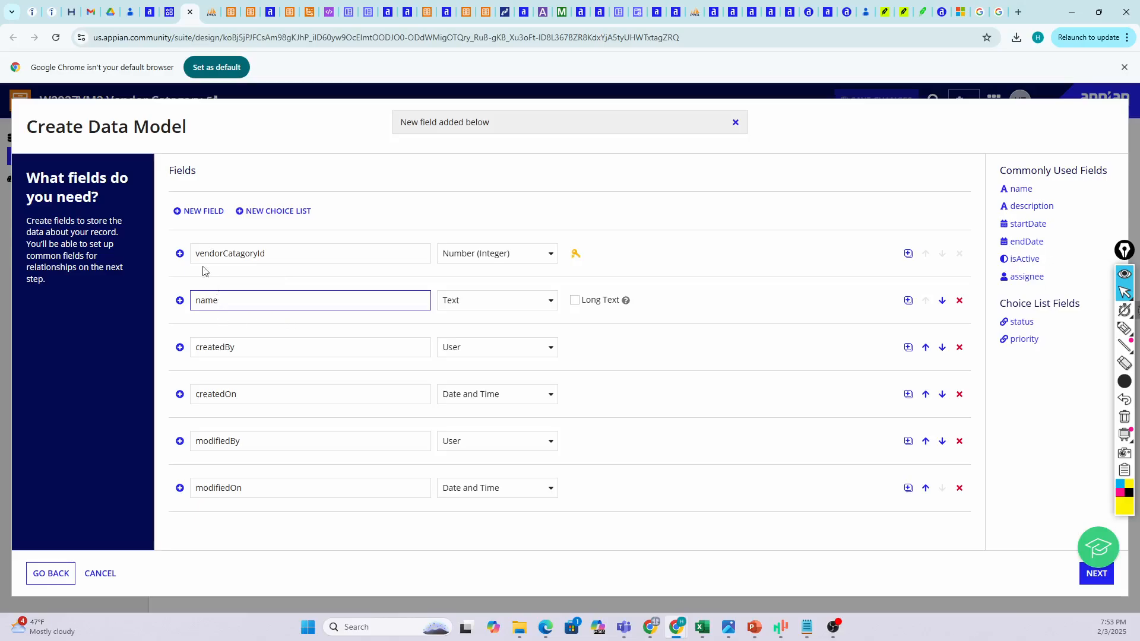
left_click(195, 214)
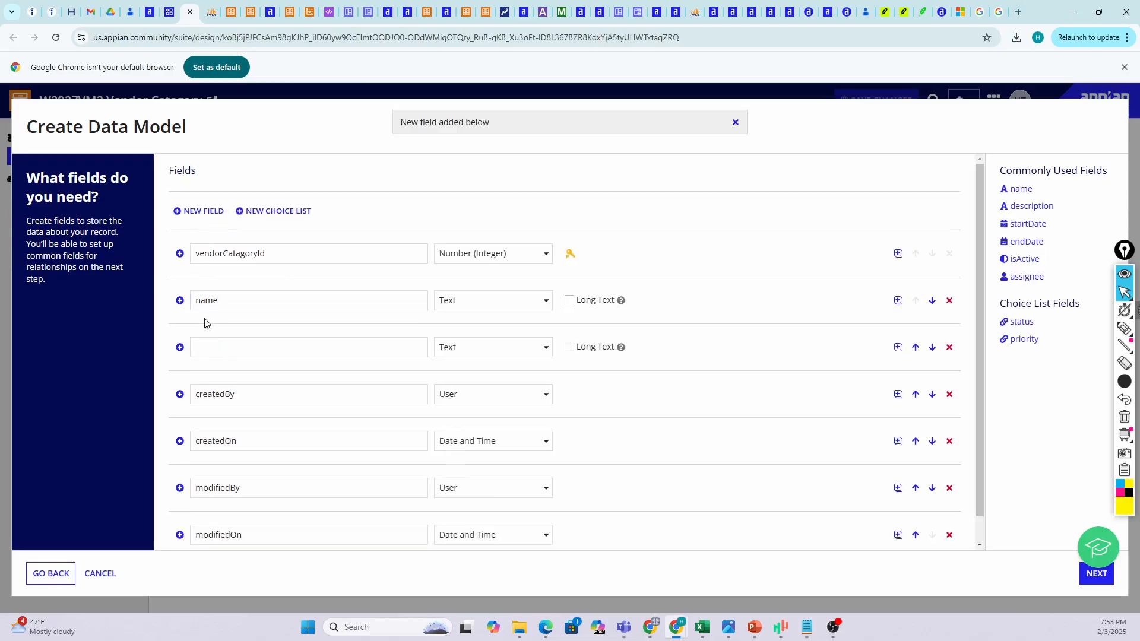
left_click(197, 343)
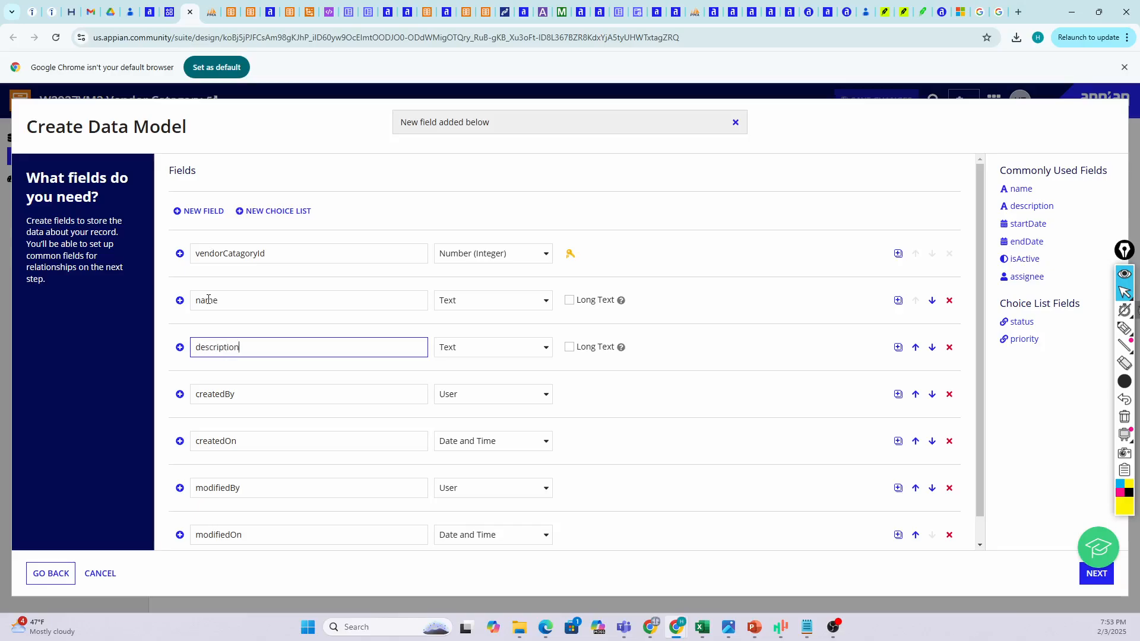
type("description")
- Add a field named isActive and set its data type to Boolean
left_click(205, 212)
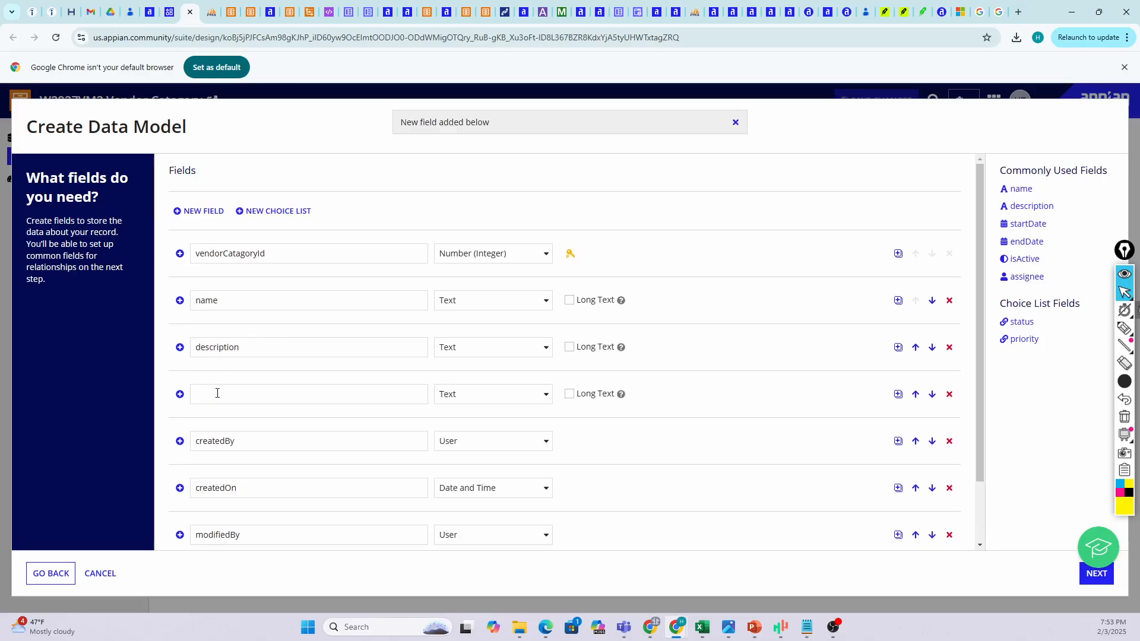
left_click(213, 399)
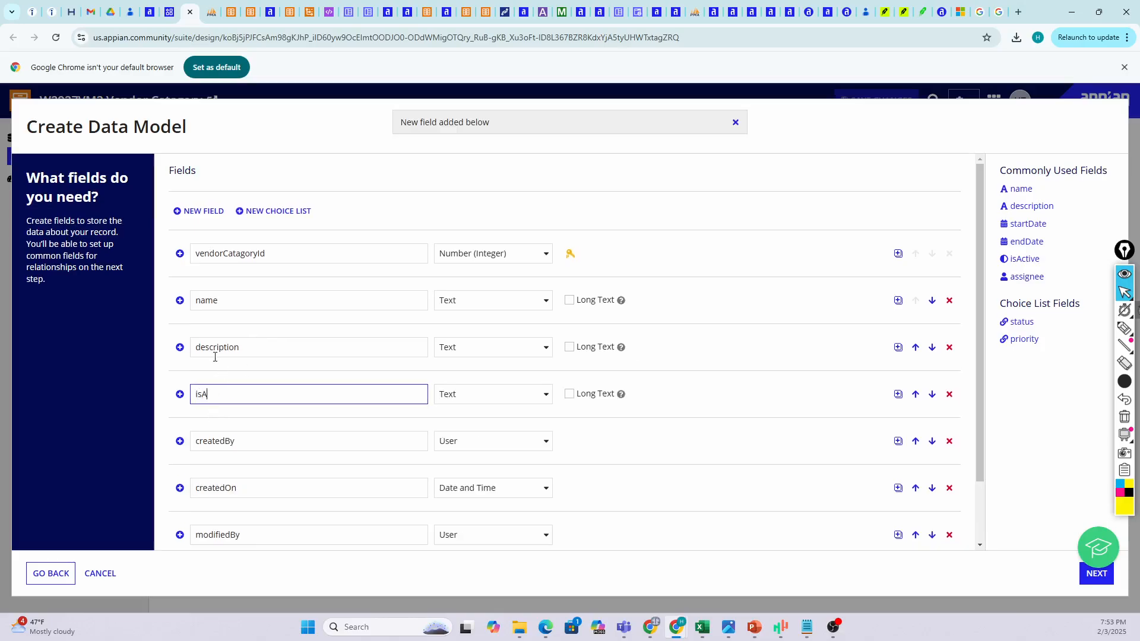
type("isActive")
left_click(482, 396)
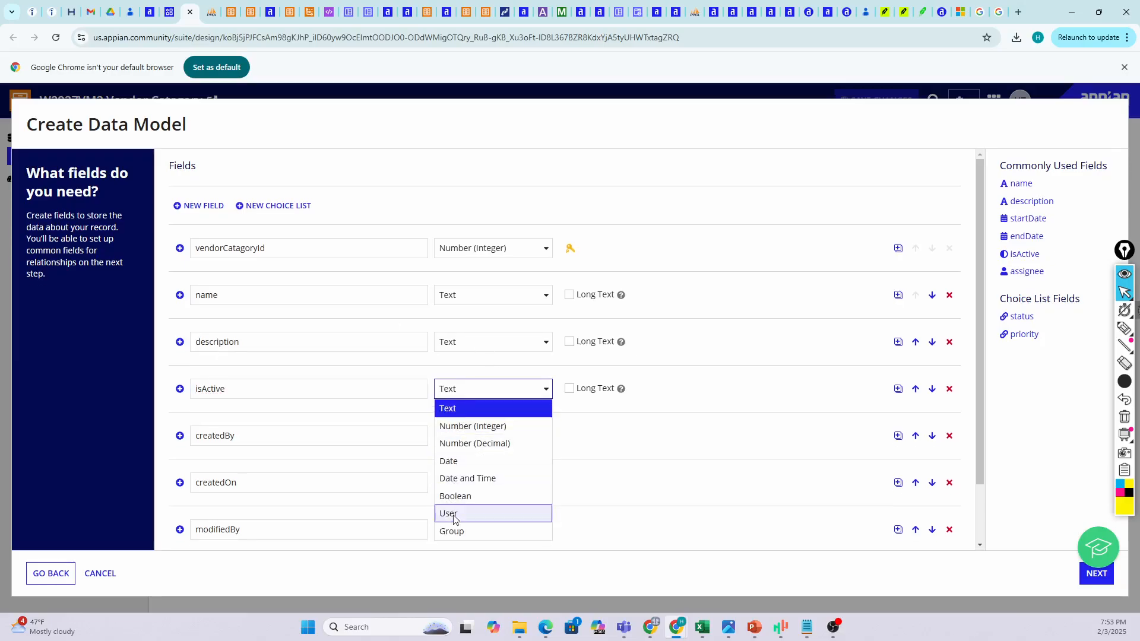
left_click(455, 496)
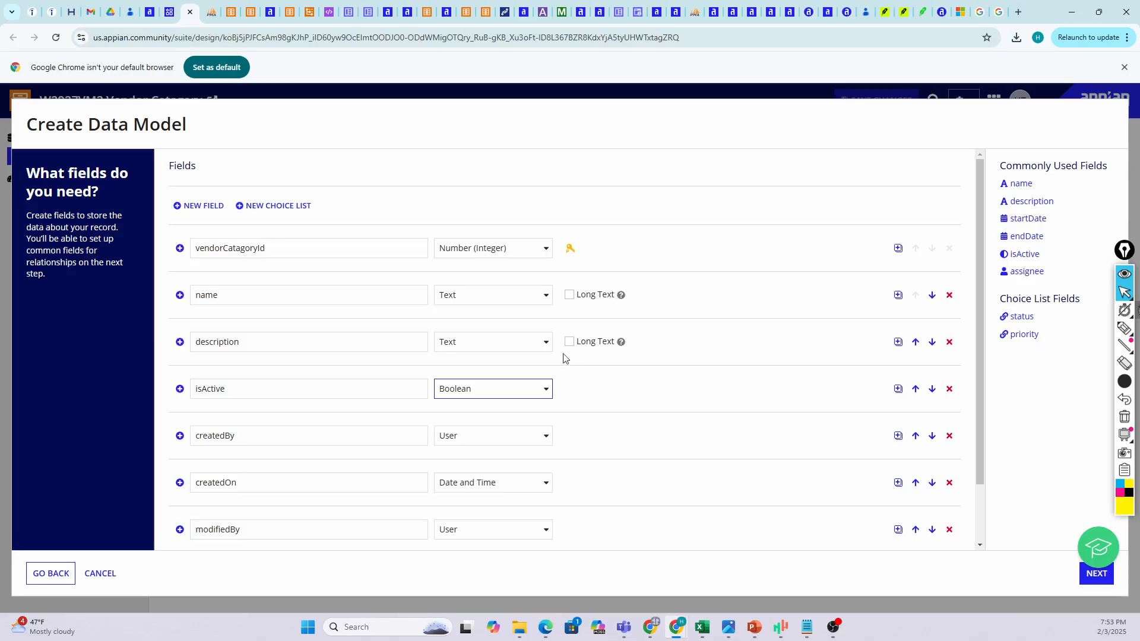
- Look over the complete field list and continue to the review stage of the data model
scroll(451, 282, "down", 2)
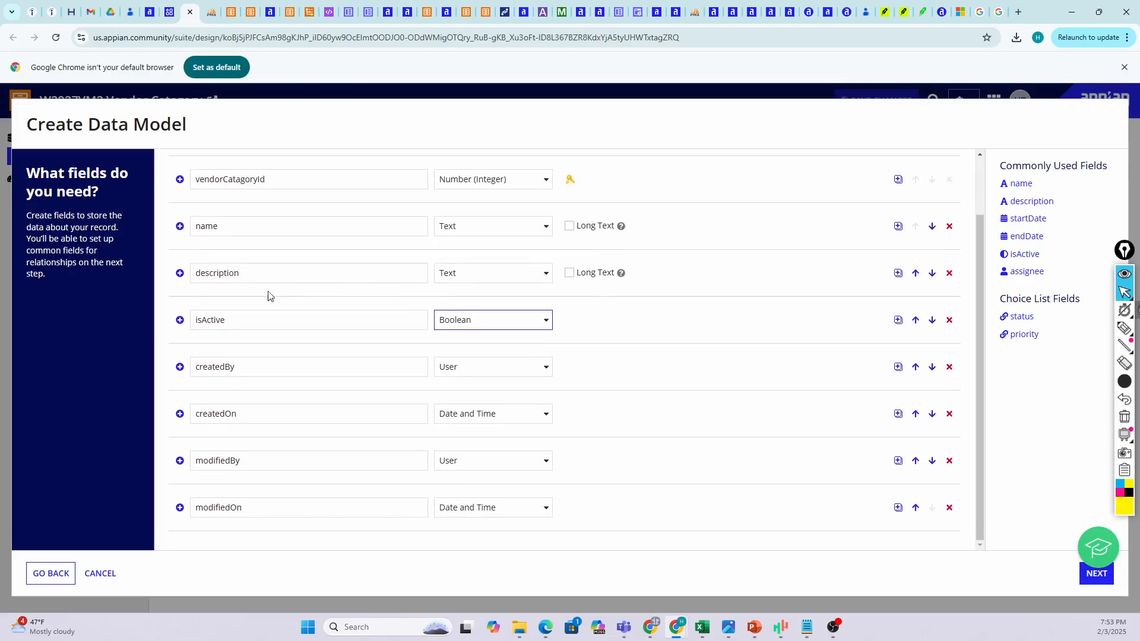
scroll(593, 323, "up", 2)
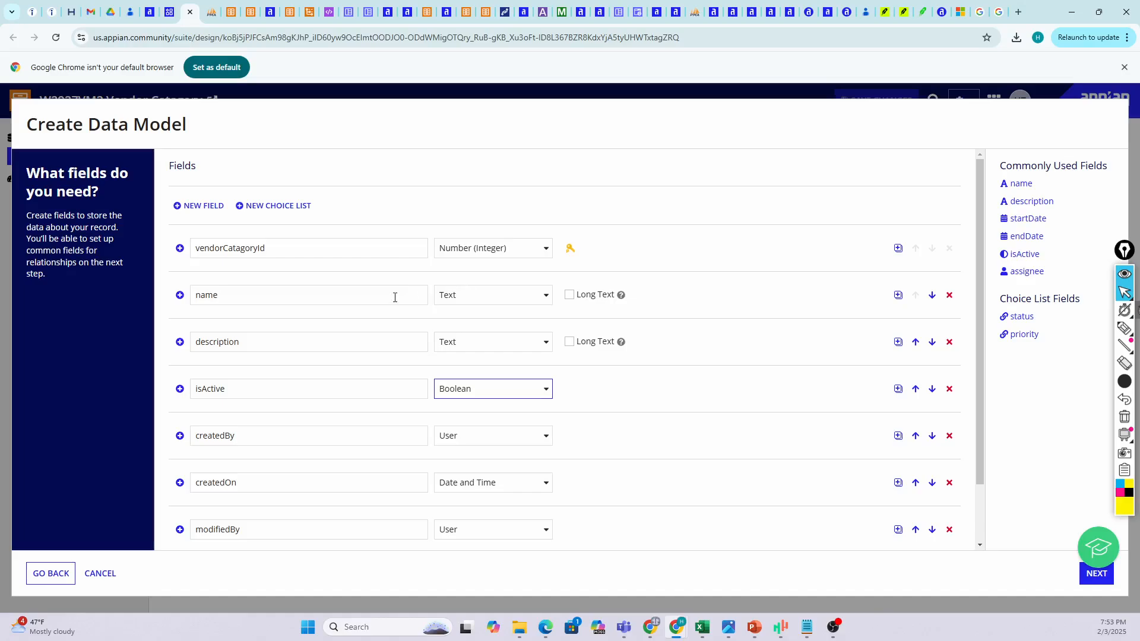
scroll(261, 304, "down", 2)
scroll(225, 249, "up", 2)
scroll(855, 436, "down", 2)
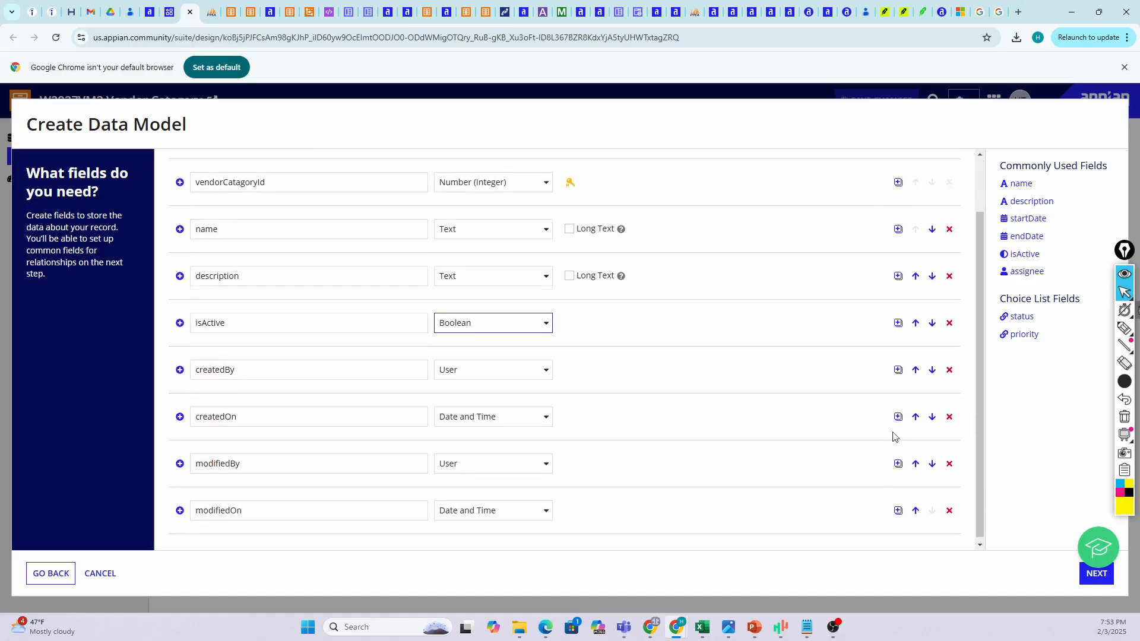
left_click(1088, 586)
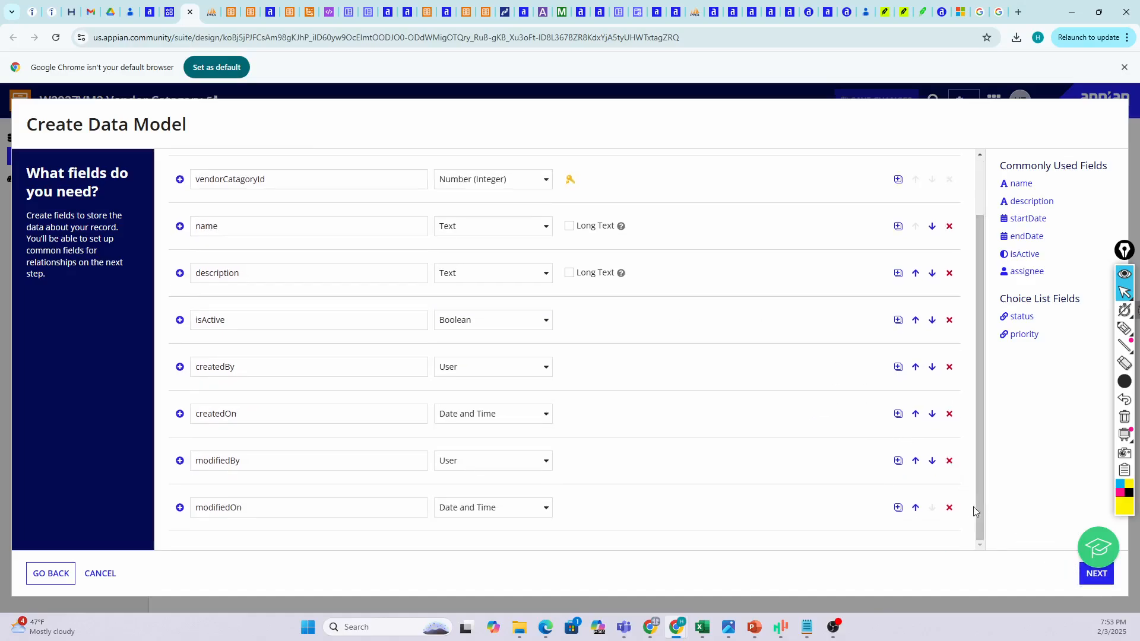
left_click(1093, 573)
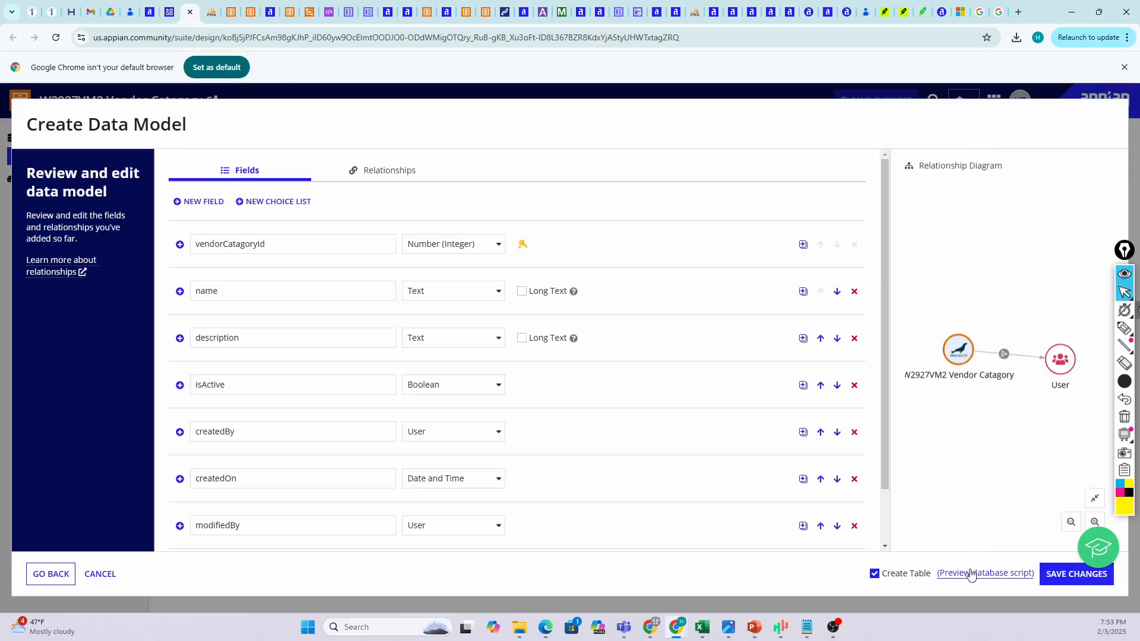
- Download the database script preview for the Vendor Catagory table and open the downloaded file's folder
left_click(967, 570)
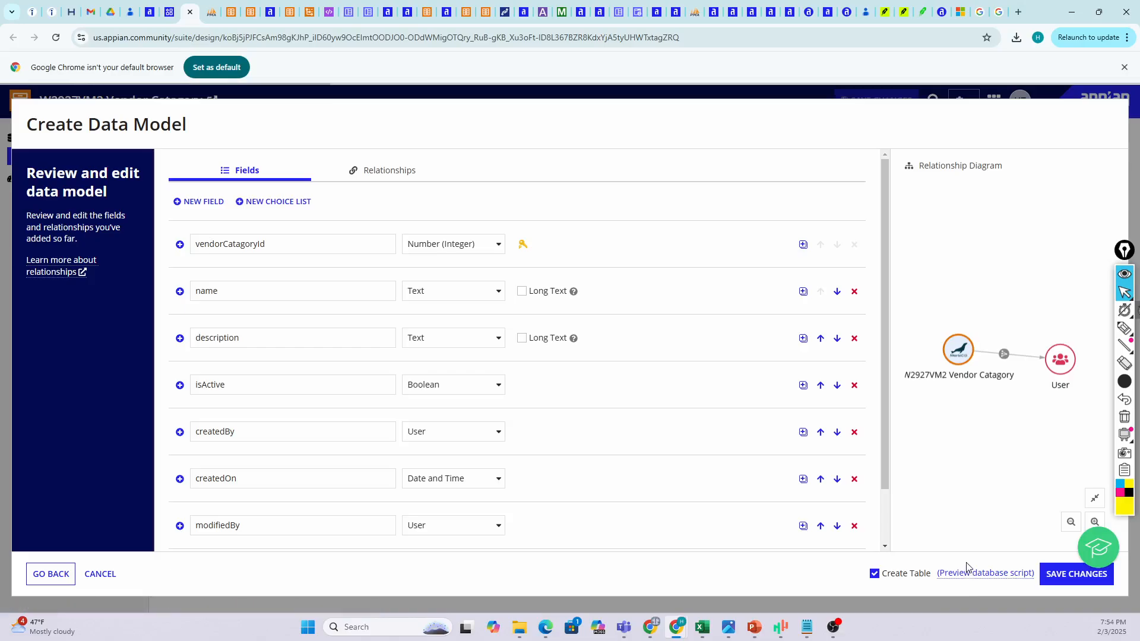
mouse_move(966, 71)
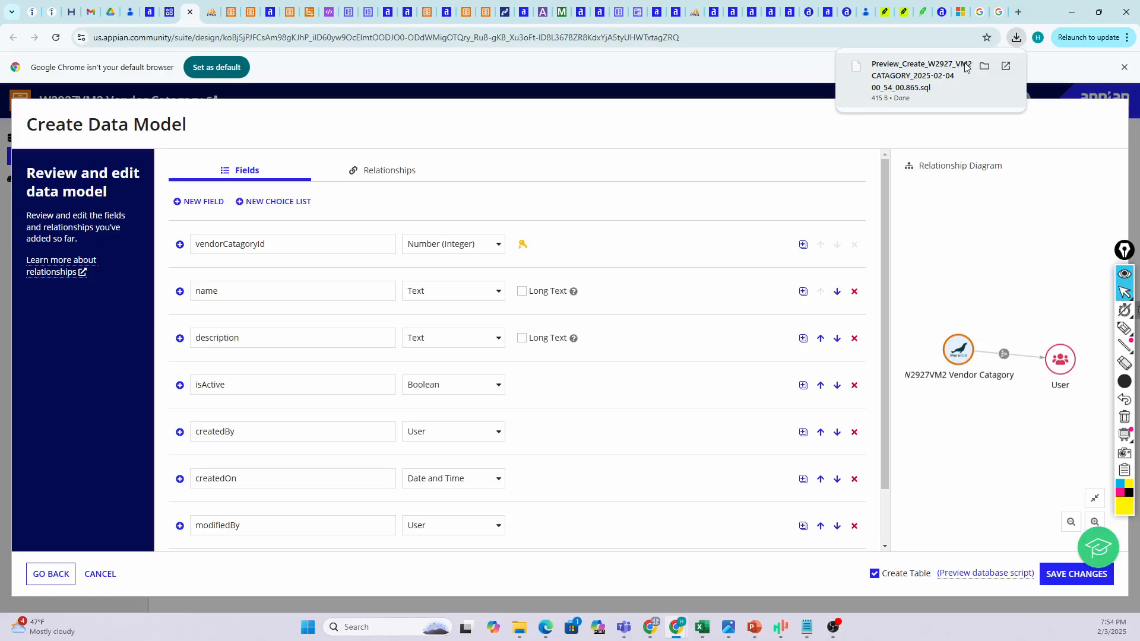
left_click(984, 66)
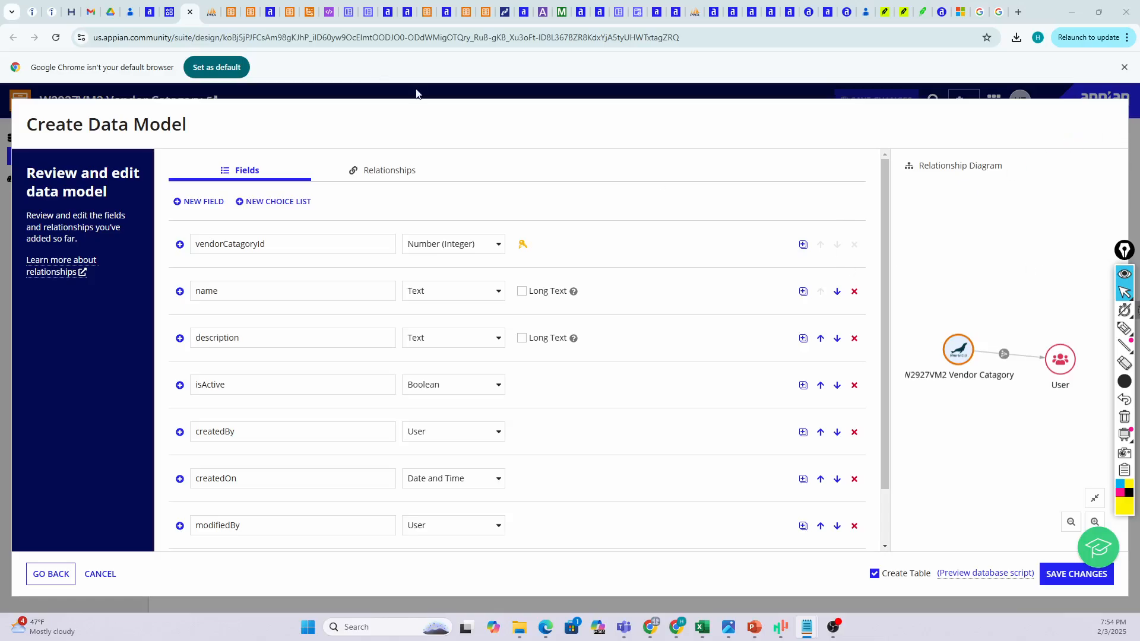
- In the W2917 database's SQL editor, replace the query with the previewed create table script for W2927_VM2_VENDOR_CATAGORY
key("ctrl+Tab")
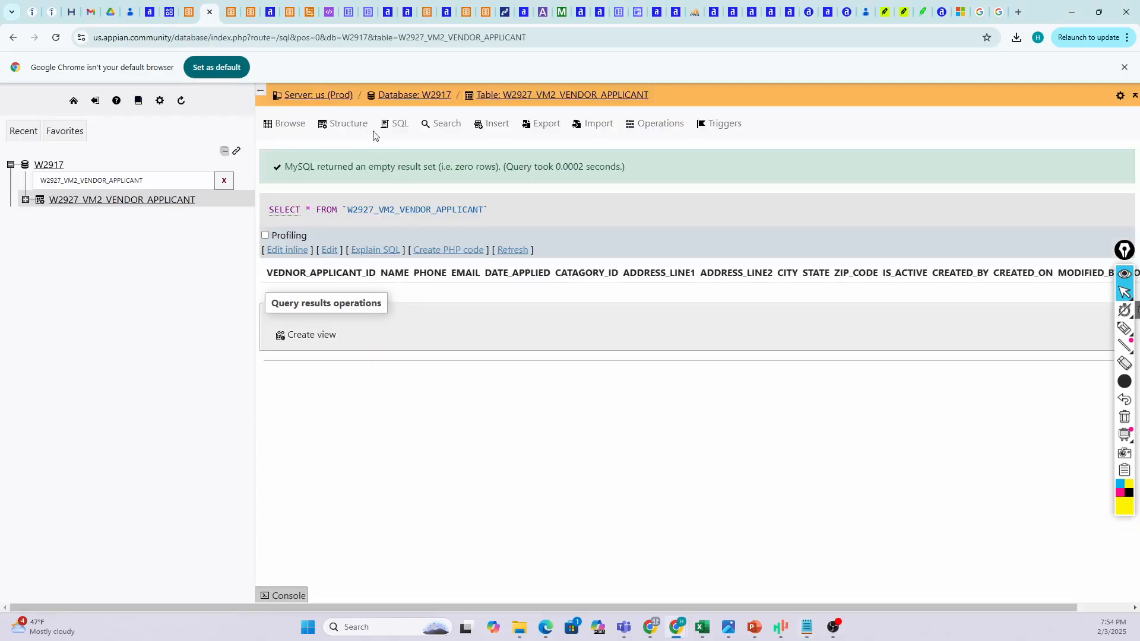
left_click(394, 131)
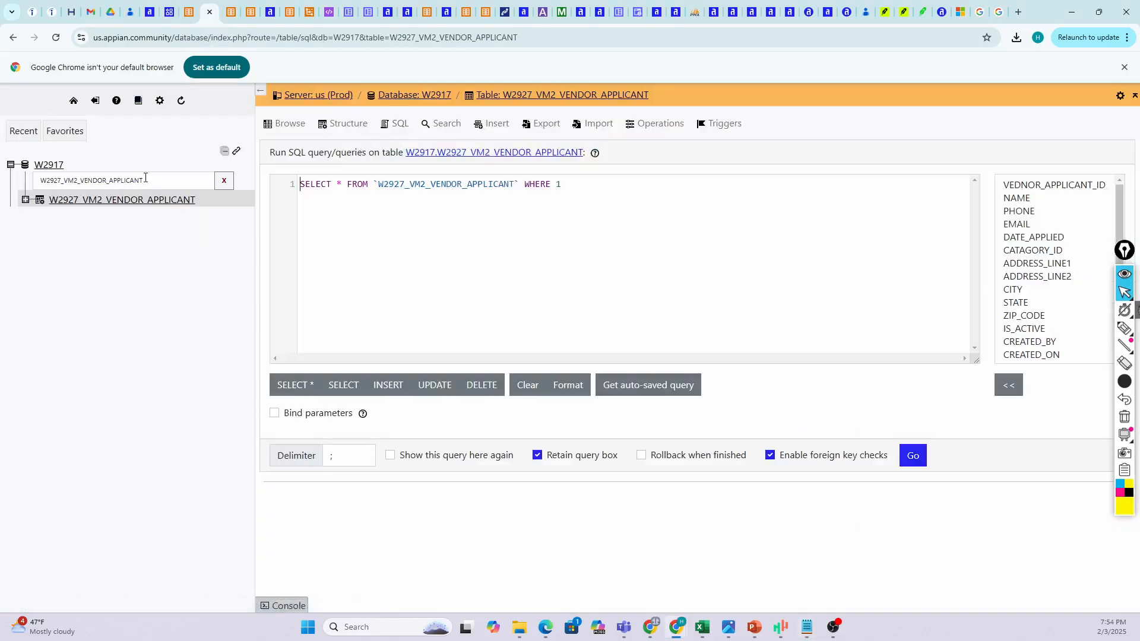
double_click(126, 184)
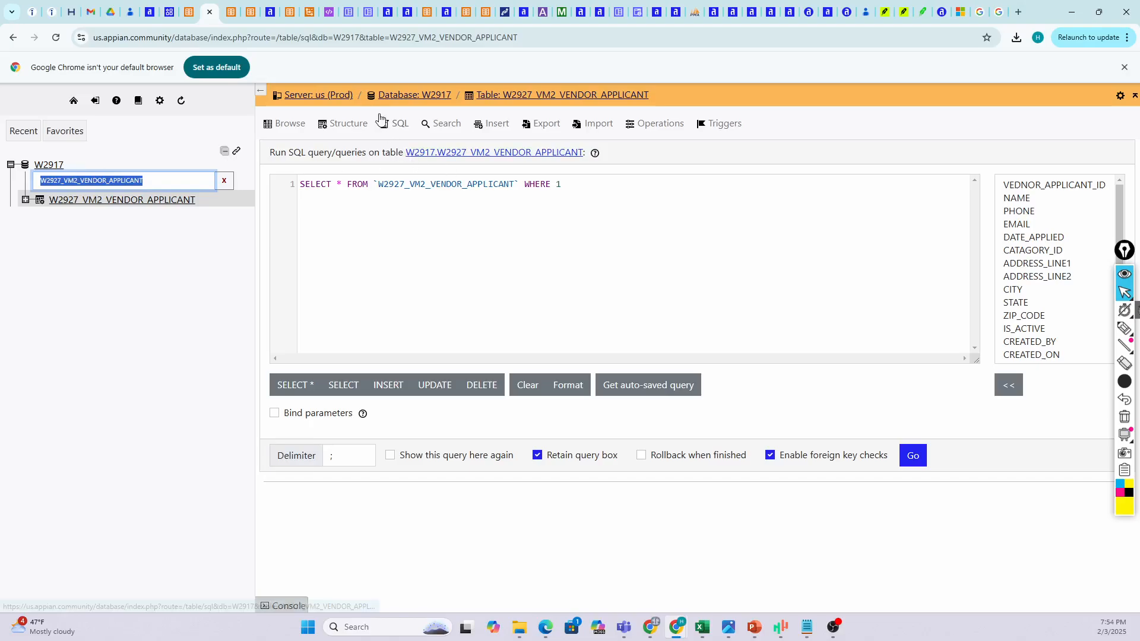
left_click(397, 124)
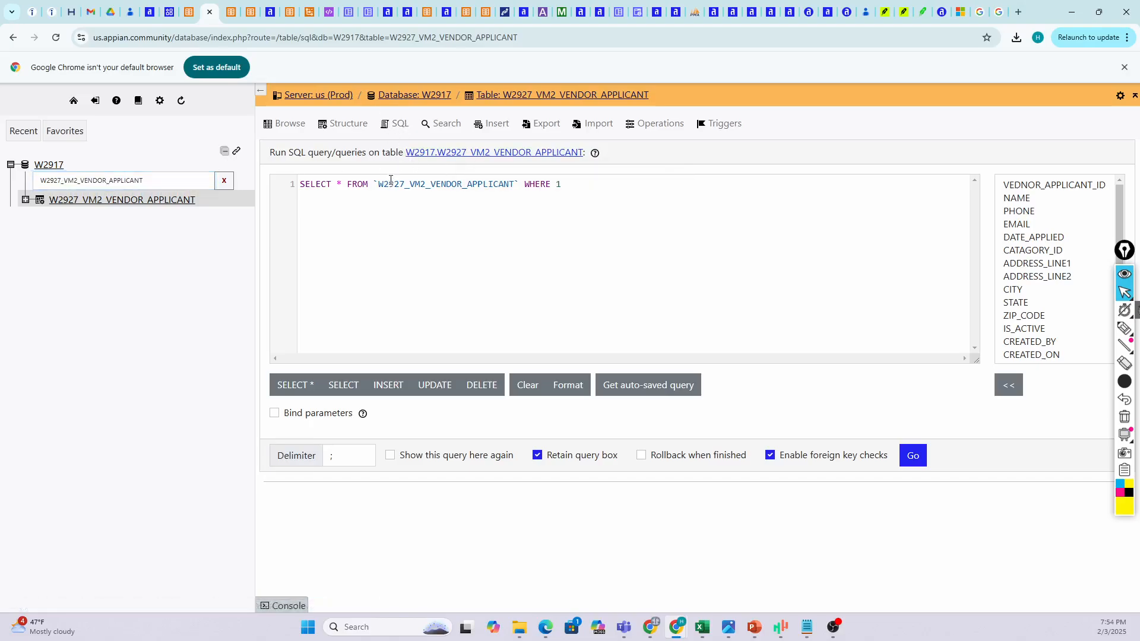
key("ctrl+a")
type("create table `W2927_VM2_VENDOR_CATAGORY` (        `VENDOR_CATAGORY_ID` integer not null auto_increment,         `NAME` varchar(255),         `DESCRIPTION` varchar(255),         `IS_ACTIVE` bit,         `CREATED_BY` varchar(255),         `CREATED_ON` datetime(6),         `MODIFIED_BY` varchar(255),         `MODIFIED_ON` datetime(6),         primary key (`VENDOR_CATAGORY_ID`)     ) engine=InnoDB;")
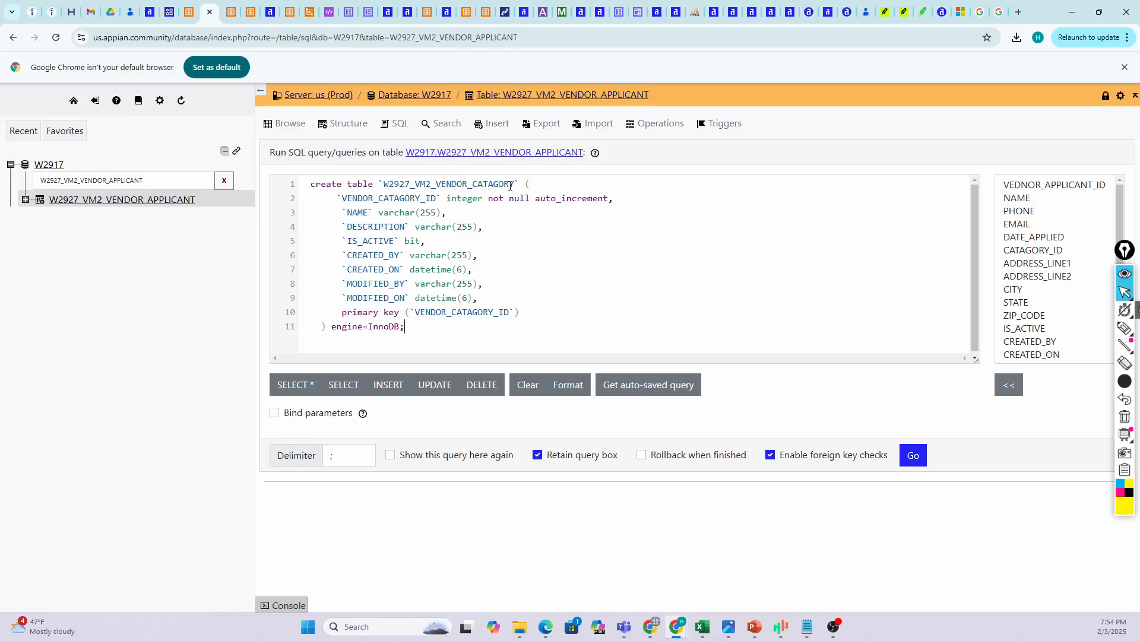
- Filter the database's table list by W2927_VM2_VENDOR_CATAGORY to check whether the table already exists
left_click_drag(516, 182, 386, 184)
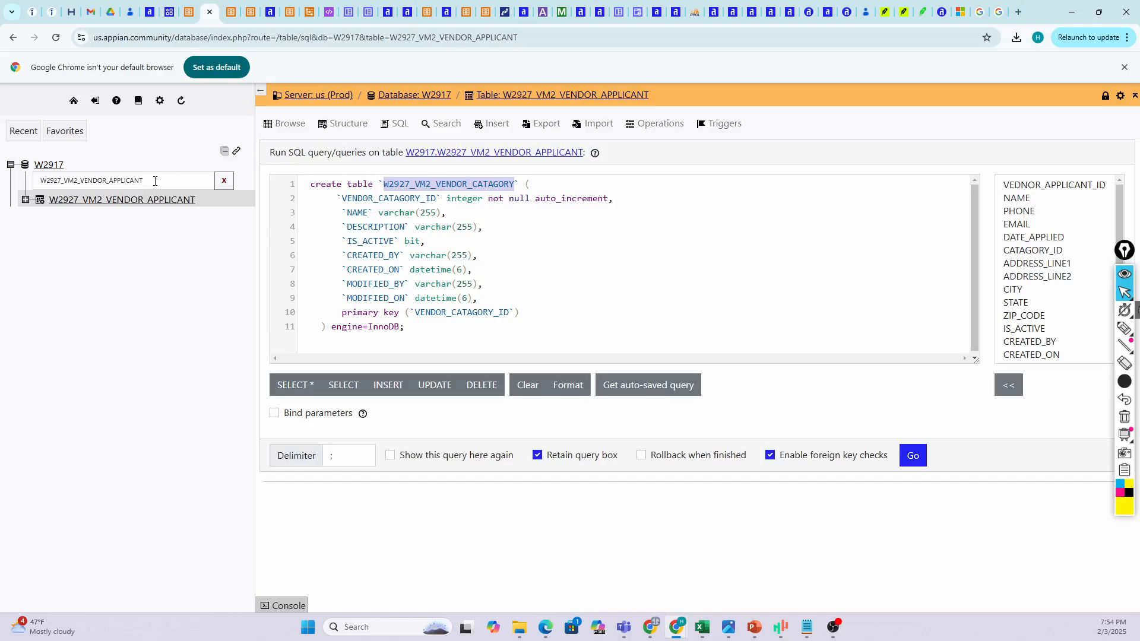
left_click_drag(155, 181, 32, 185)
type("W2927_VM2_VENDOR_CATAGORY")
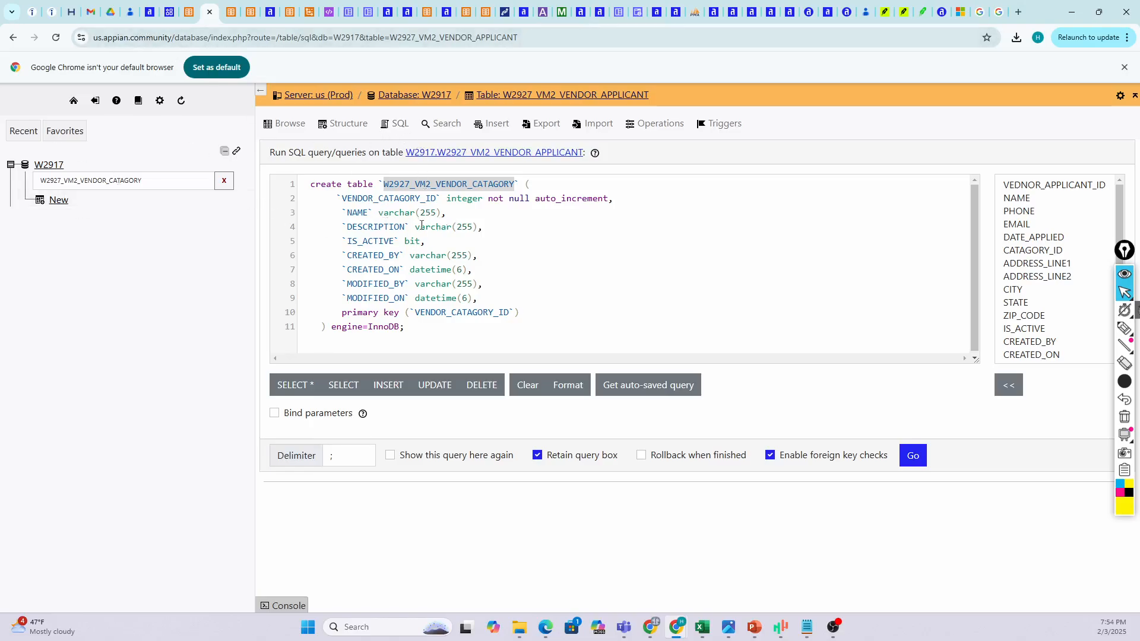
- Run the create table script for W2927_VM2_VENDOR_CATAGORY and view the query result
left_click(478, 261)
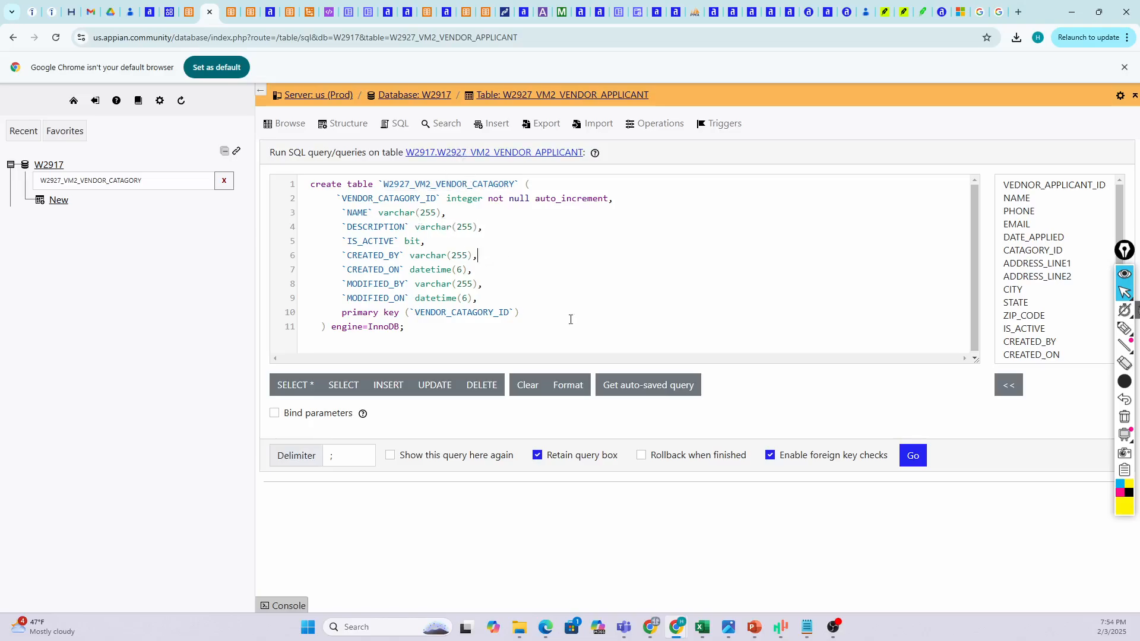
left_click(918, 456)
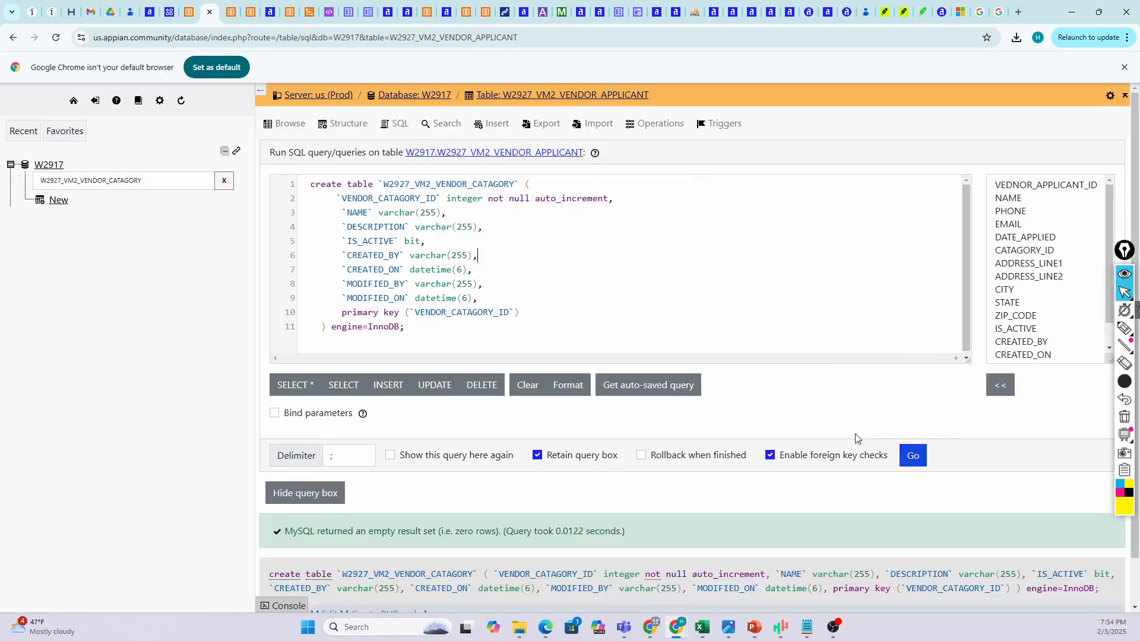
scroll(855, 438, "down", 1)
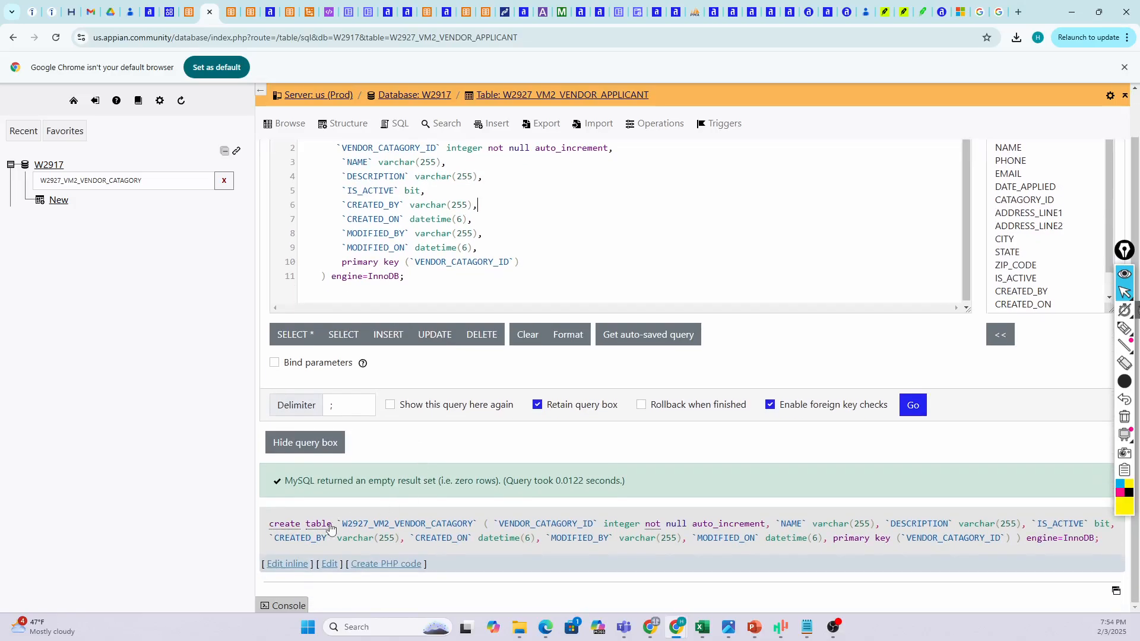
- Copy the filtered table name, refresh the table filter, and open the structure of W2927_VM2_VENDOR_CATAGORY to check its columns
double_click(166, 182)
key("ctrl+c")
left_click(168, 182)
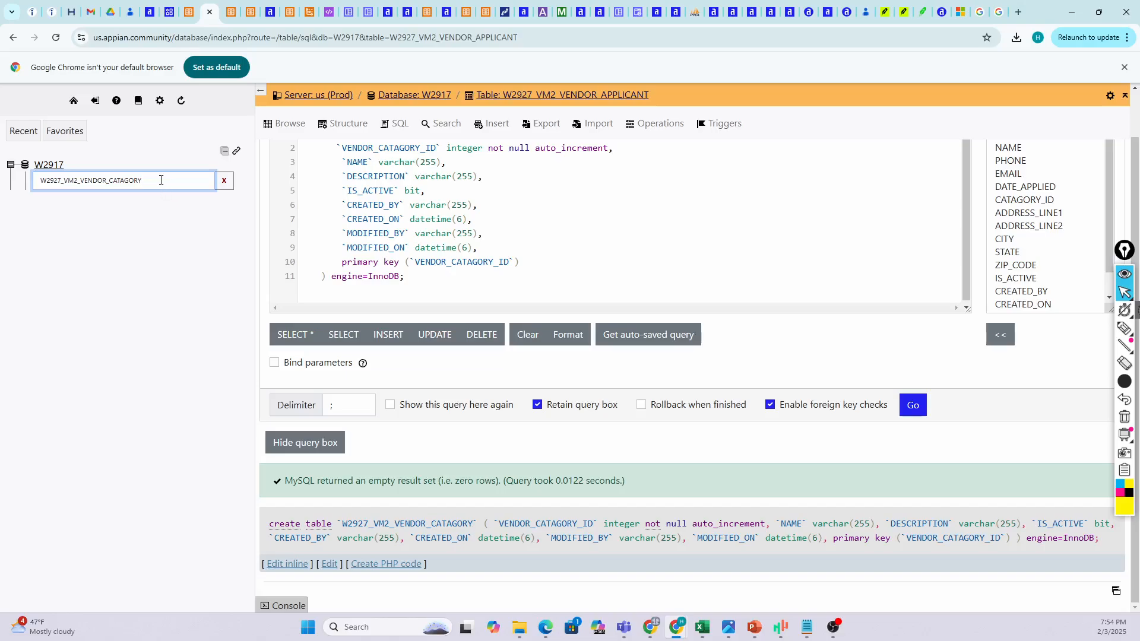
key("BackSpace")
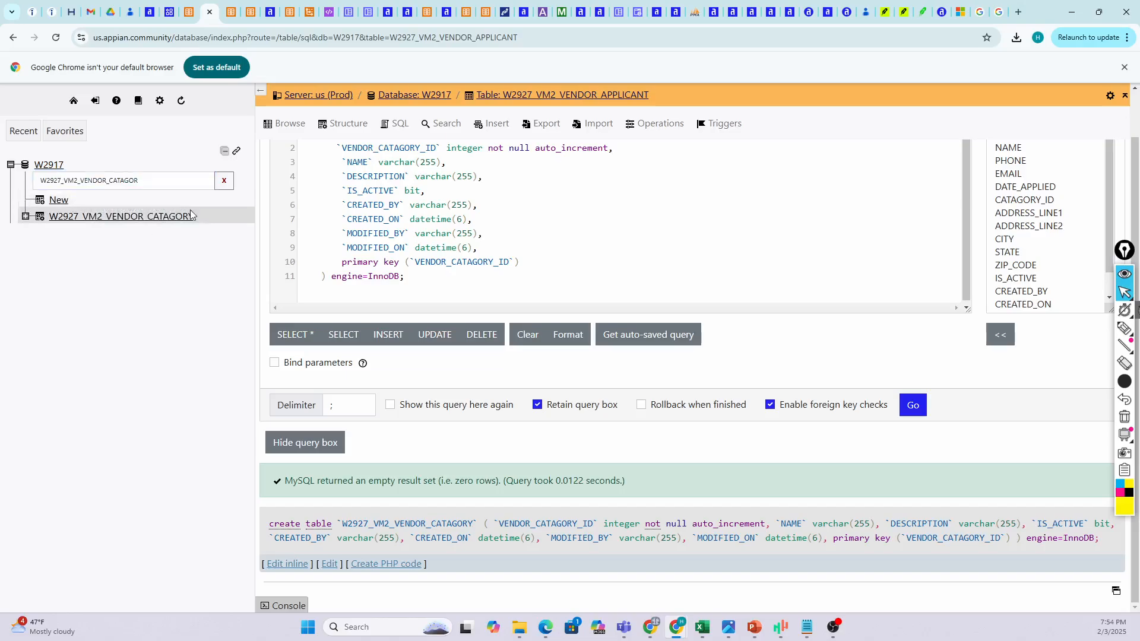
left_click(116, 219)
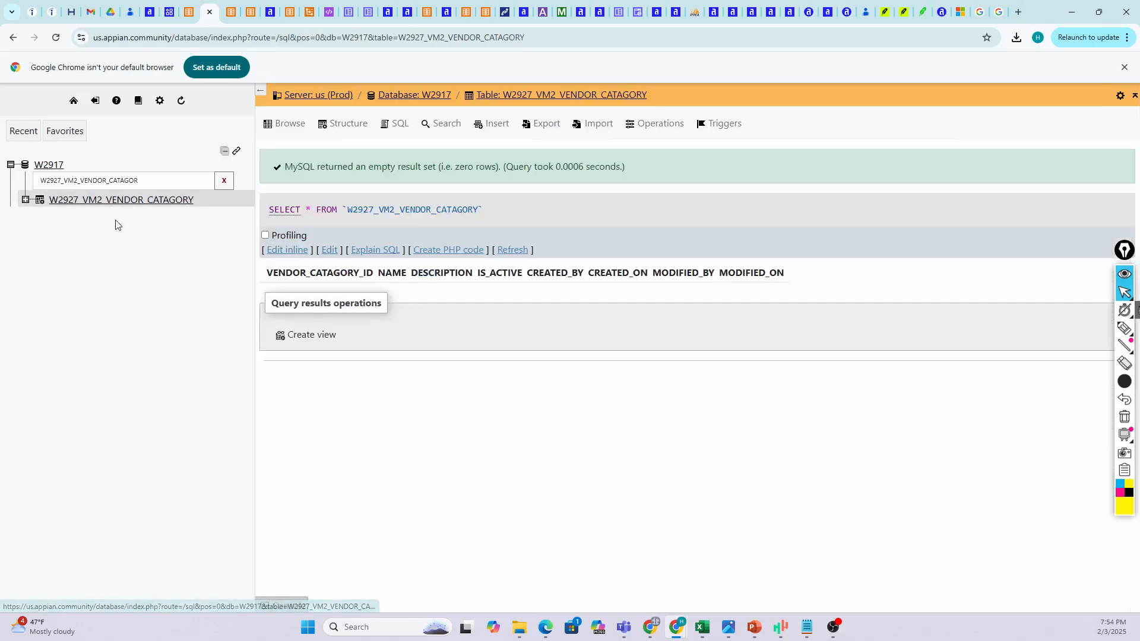
left_click(347, 125)
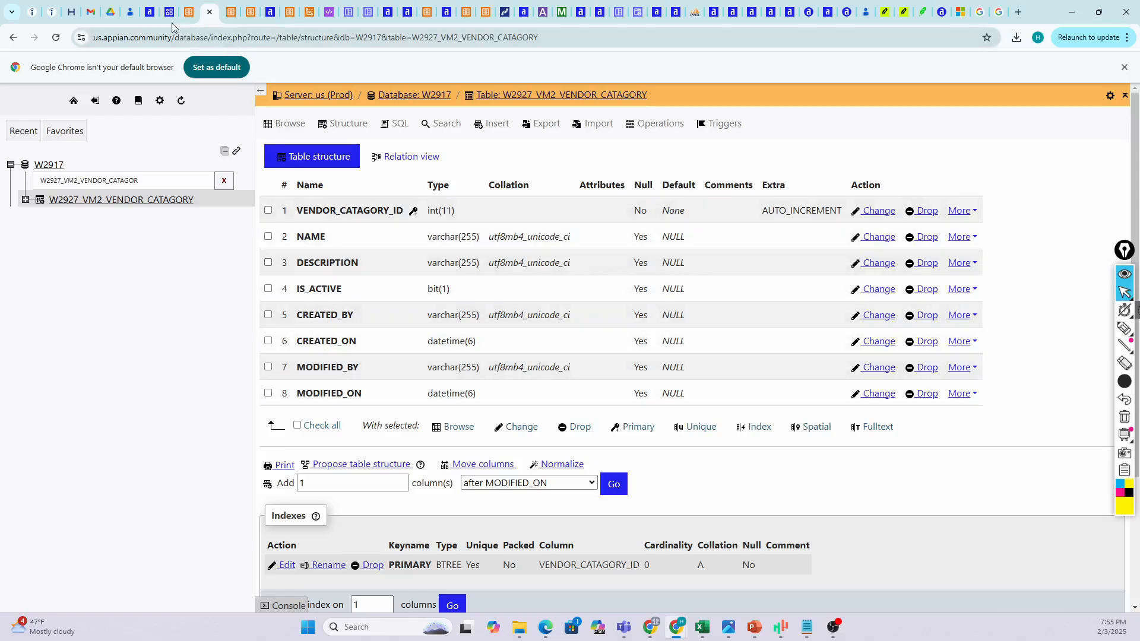
- In the Vendor Catagory record type, return to the data source choice and select an existing database instead of a new data model
left_click(190, 12)
scroll(420, 369, "down", 2)
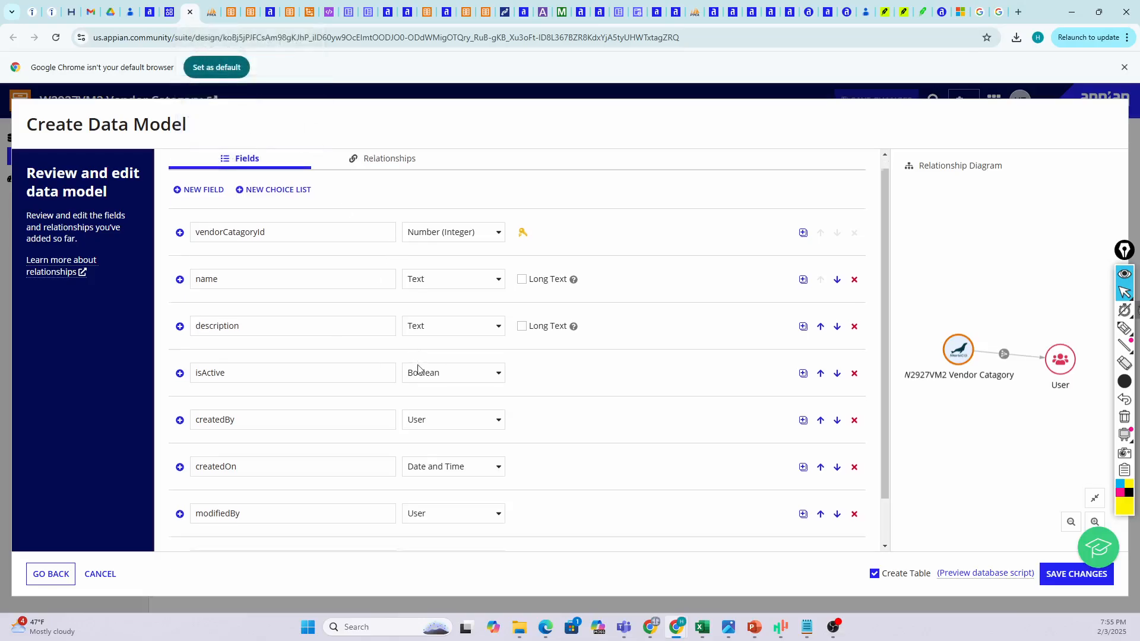
left_click(51, 574)
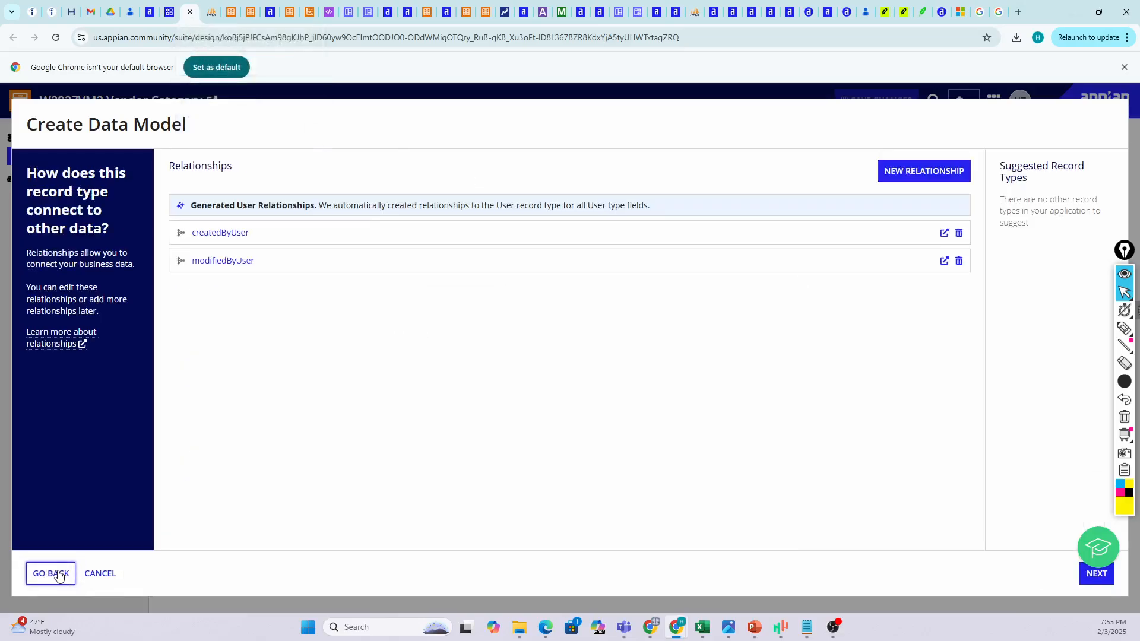
left_click(56, 574)
left_click(56, 575)
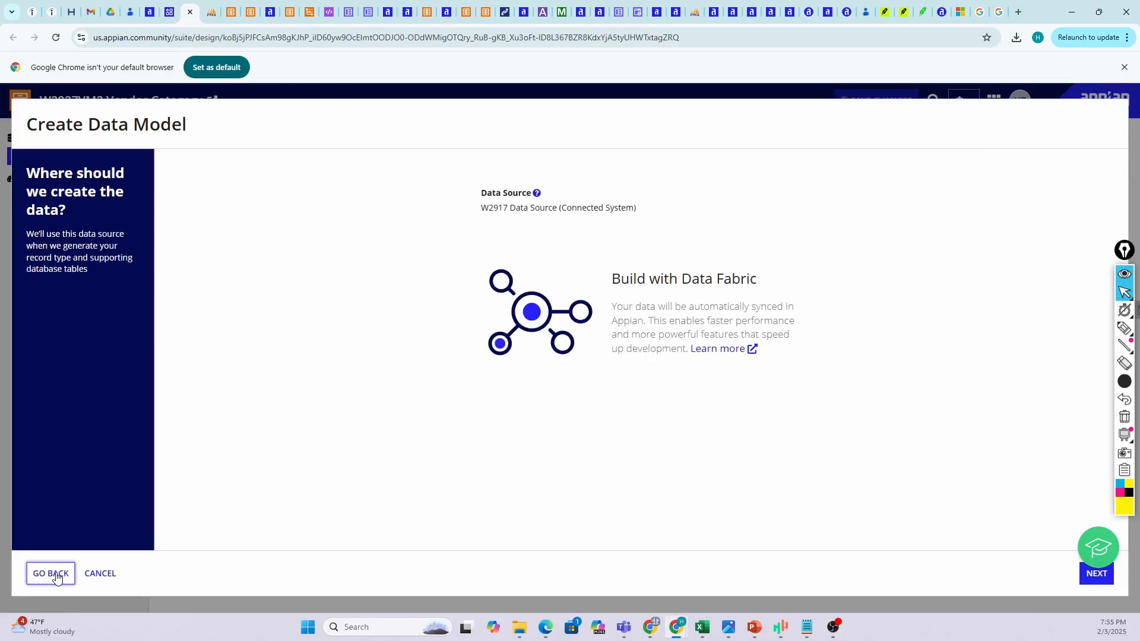
left_click(56, 573)
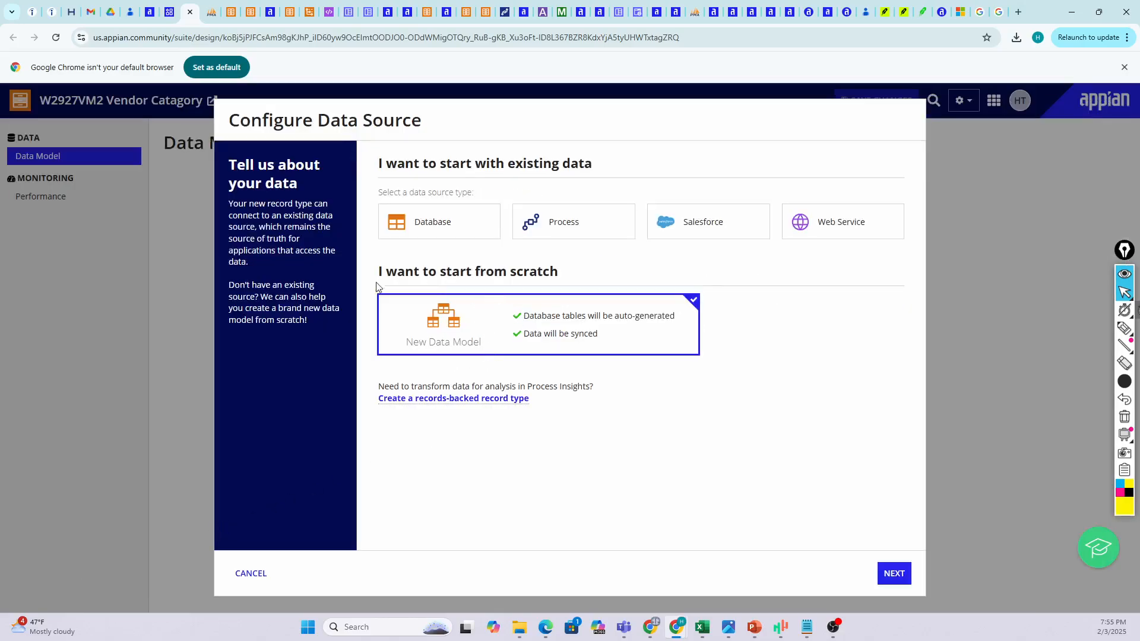
left_click(453, 225)
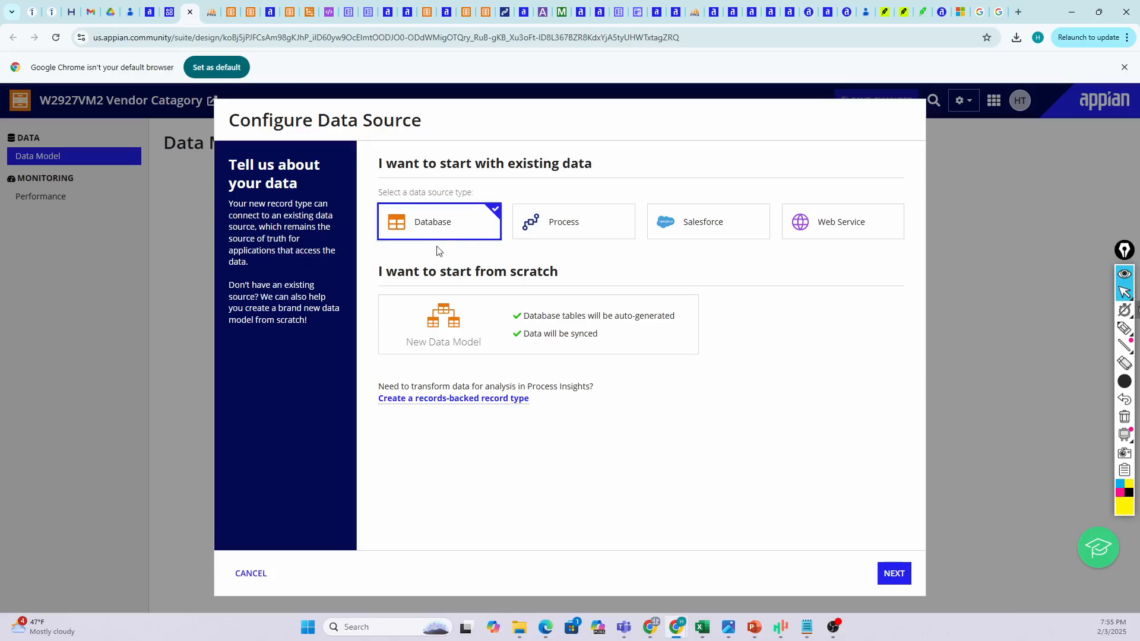
left_click(896, 575)
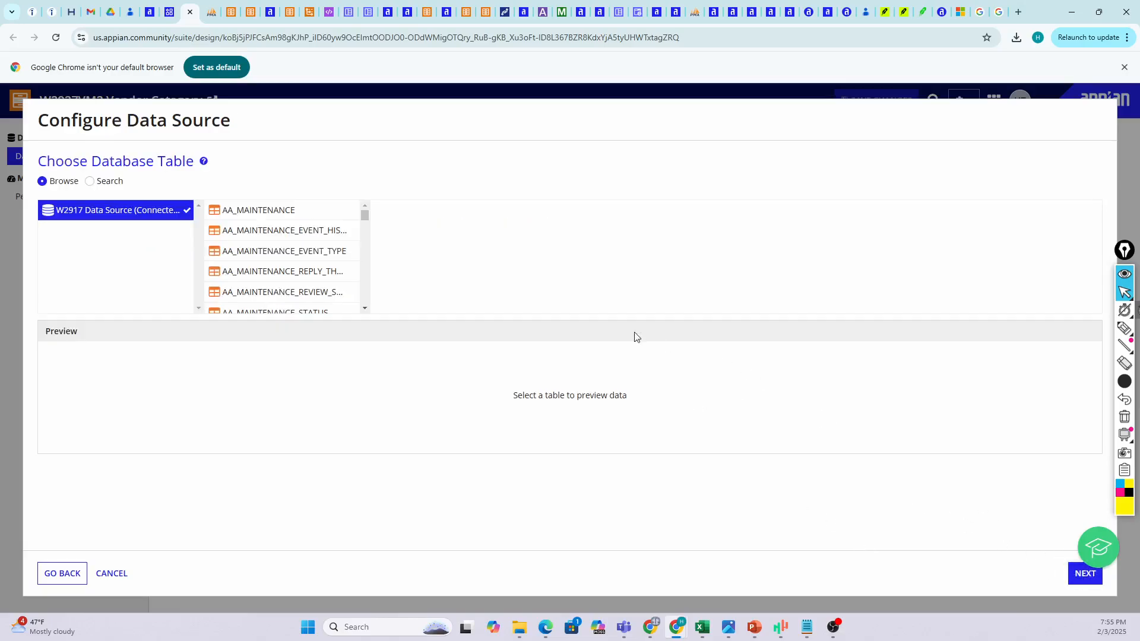
- Search for and select the W2927_VM2_VENDOR_CATAGORY table as the record type's source, and finish the setup with the default sync options
left_click(90, 181)
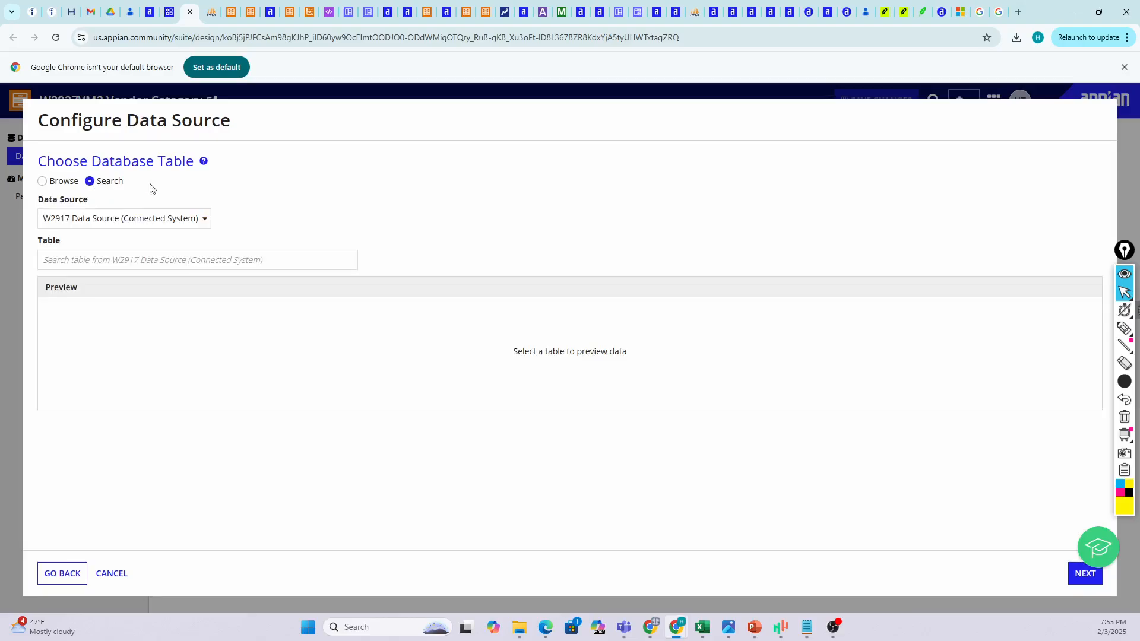
left_click(91, 259)
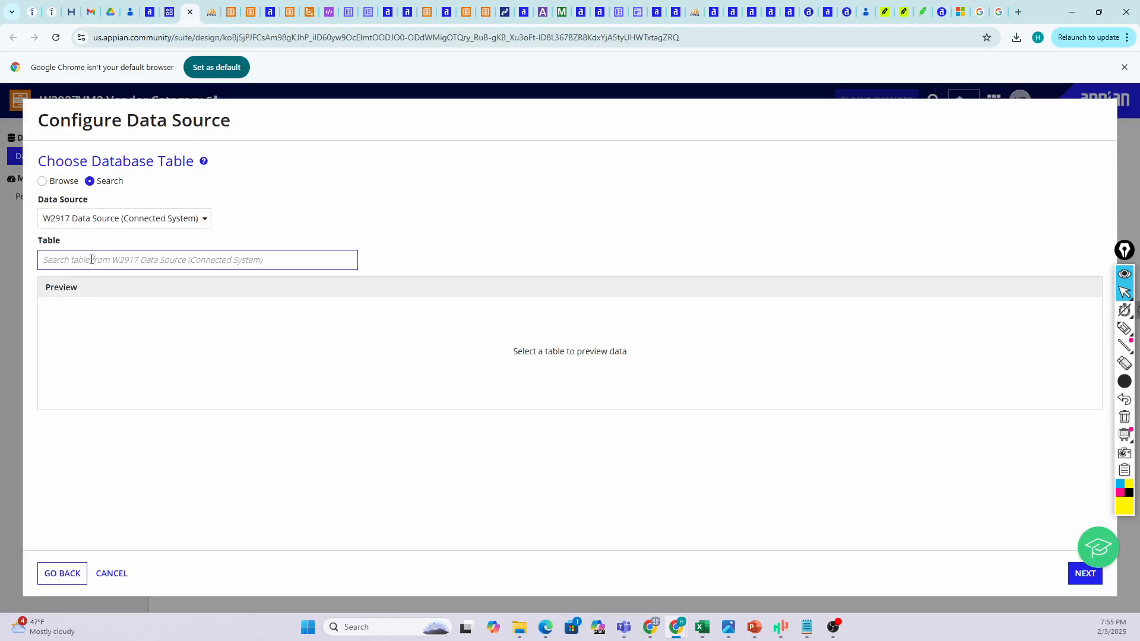
key("ctrl+v")
left_click(149, 283)
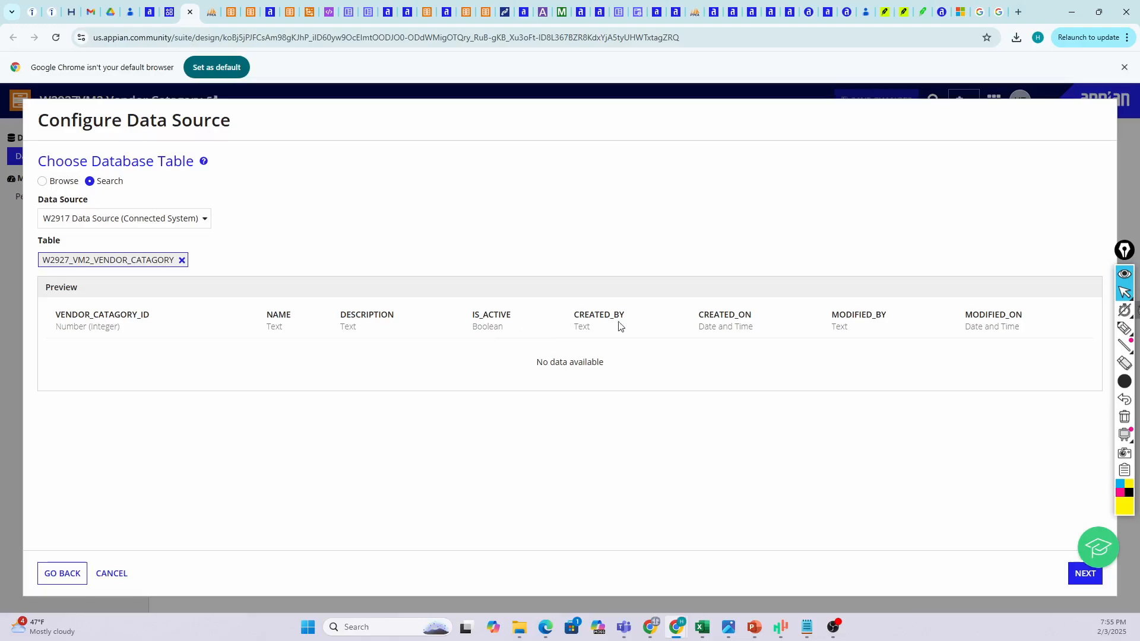
left_click(1078, 574)
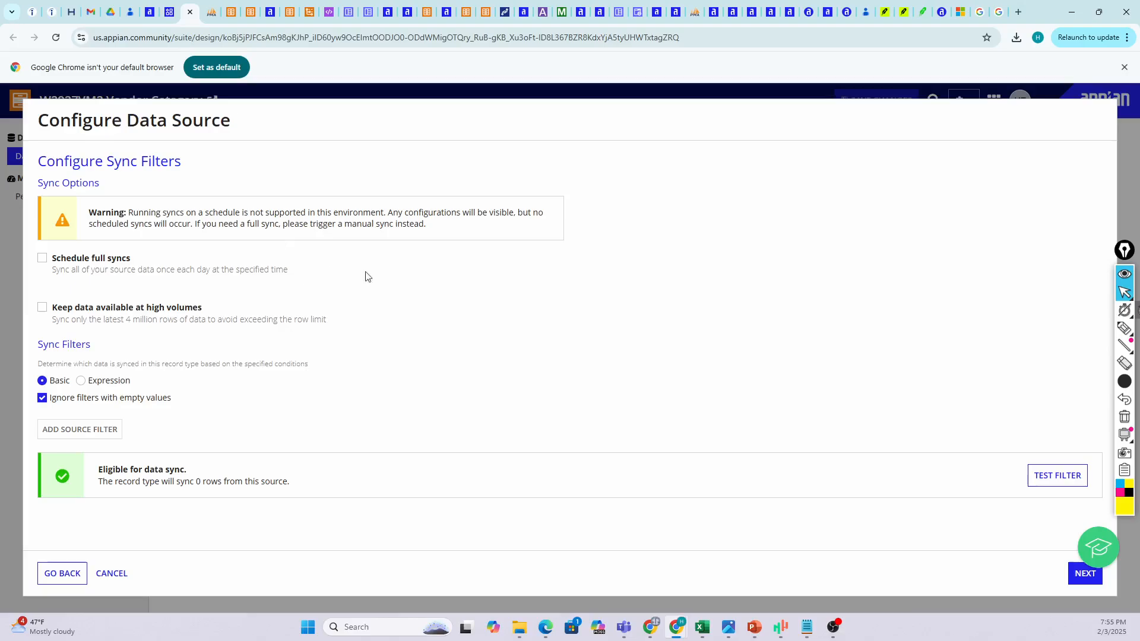
left_click(1086, 574)
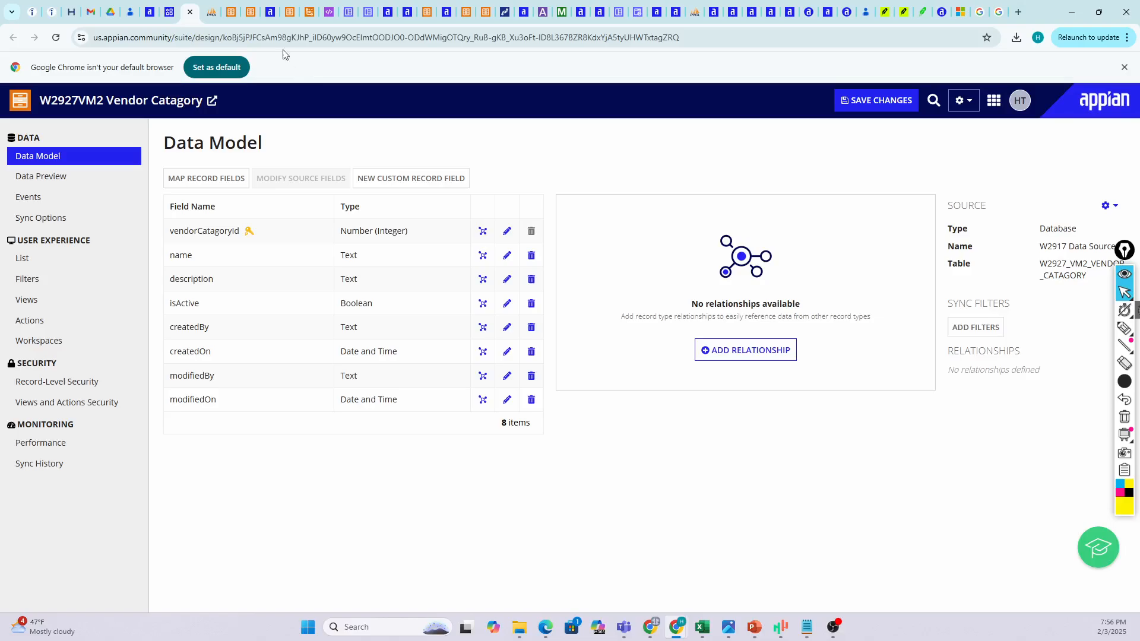
- In the W2927VM2 Vendor Applicant record type, start a new Many to One relationship to W2927VM2 Vendor Catagory
left_click(233, 18)
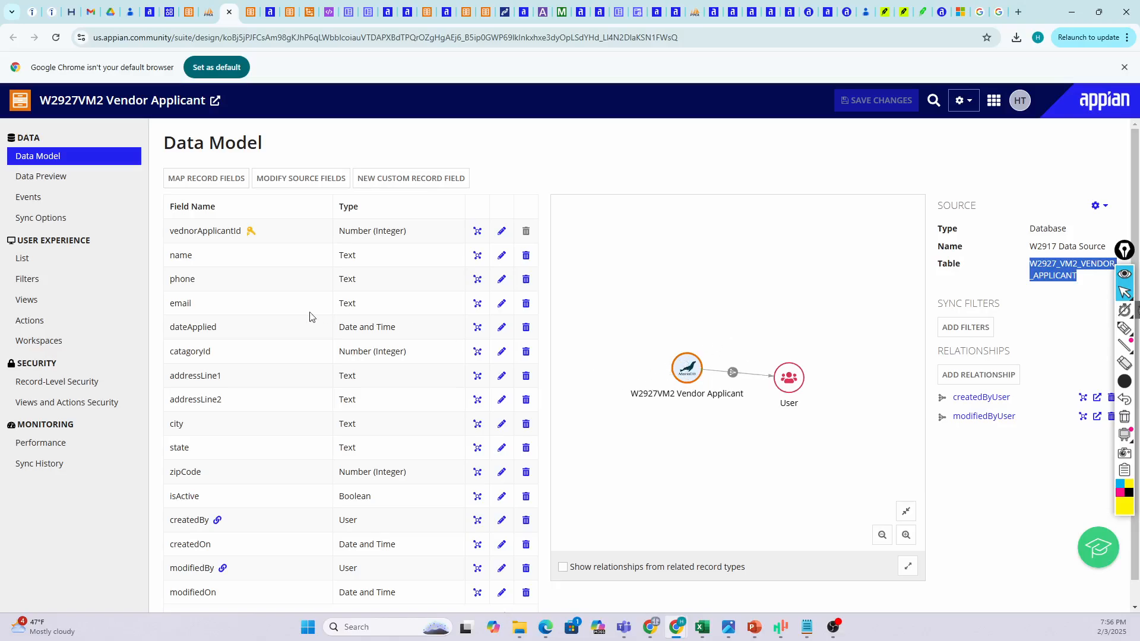
left_click_drag(214, 354, 168, 92)
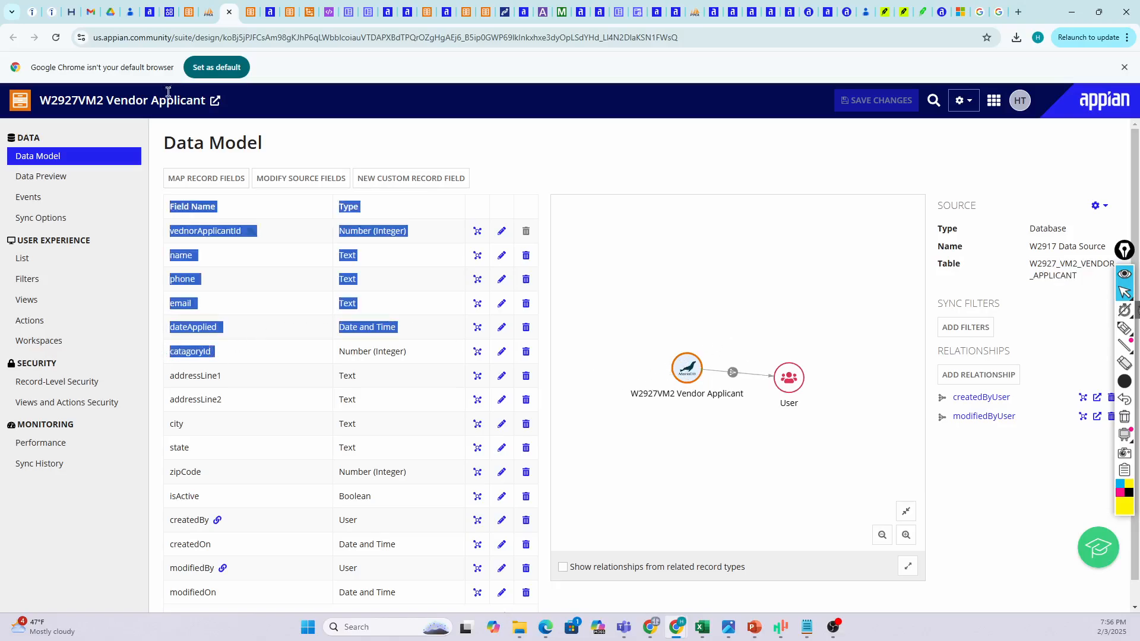
left_click(191, 12)
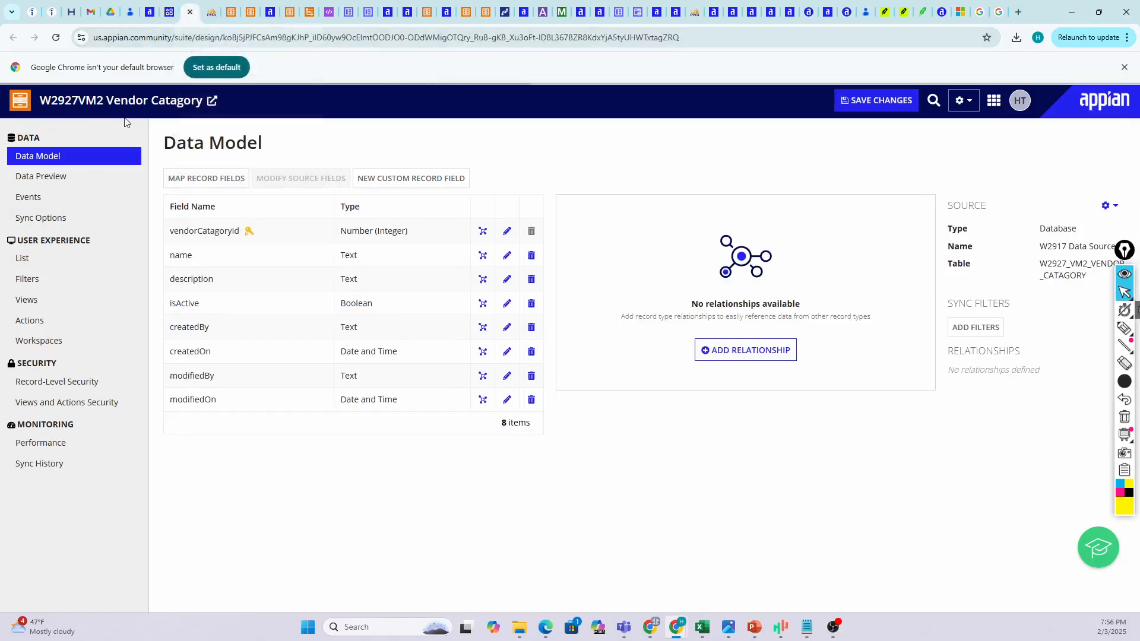
left_click(232, 14)
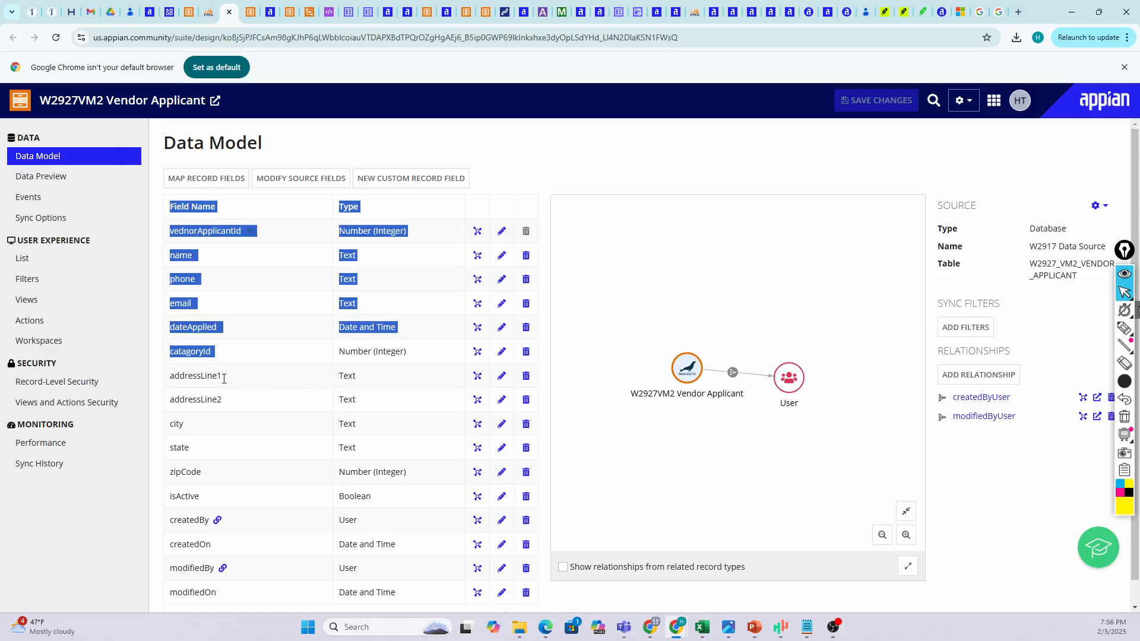
left_click(223, 354)
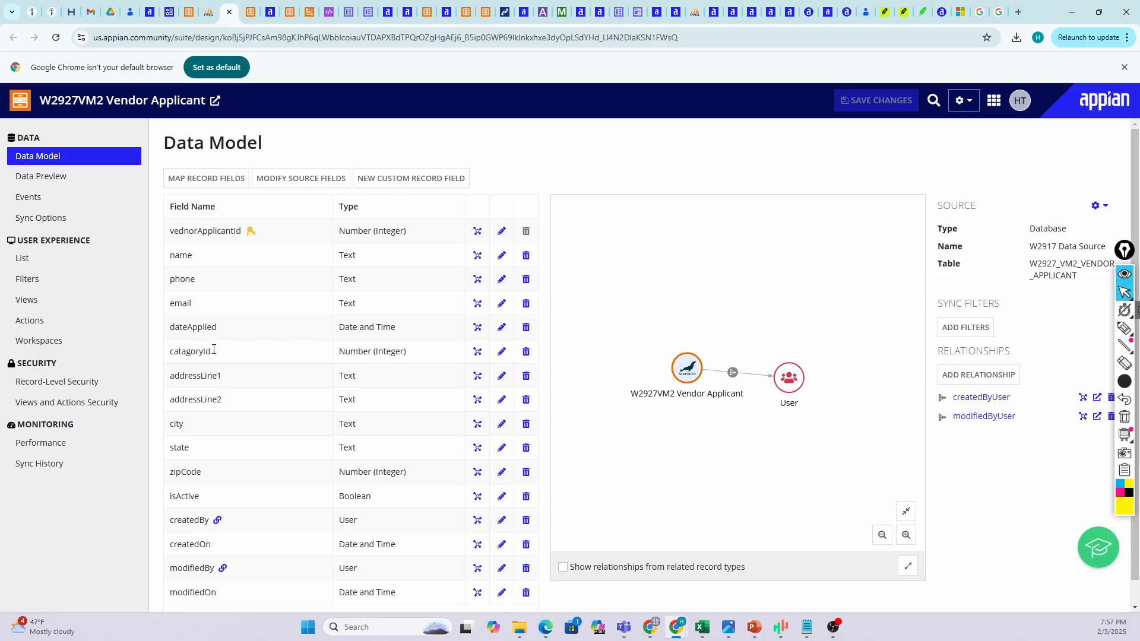
left_click(979, 374)
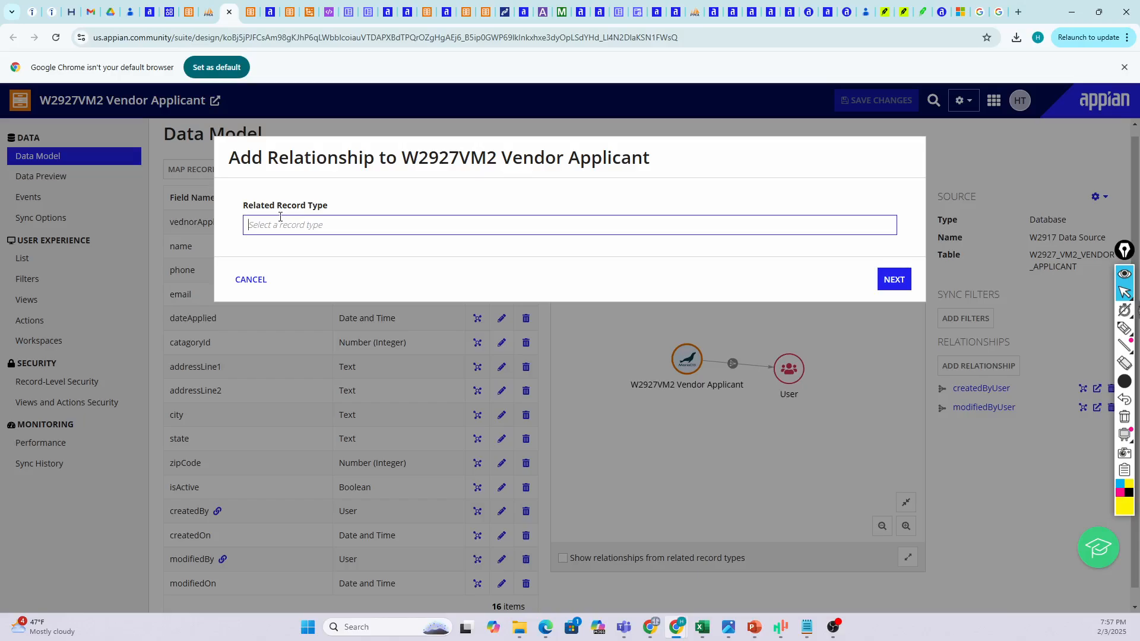
type("vendor ca")
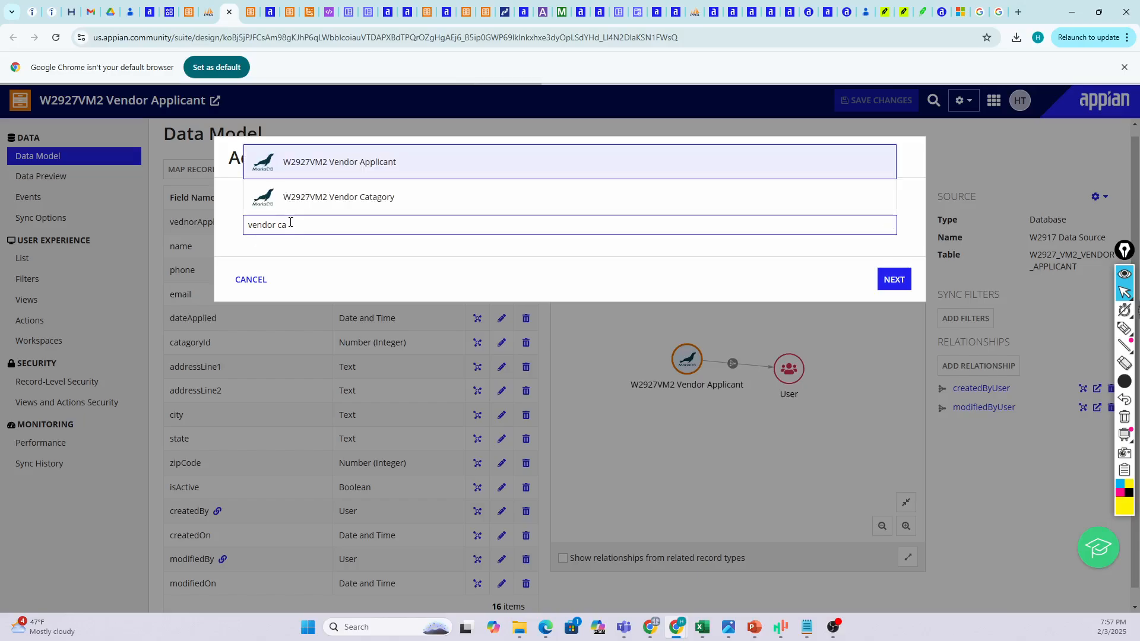
left_click(320, 200)
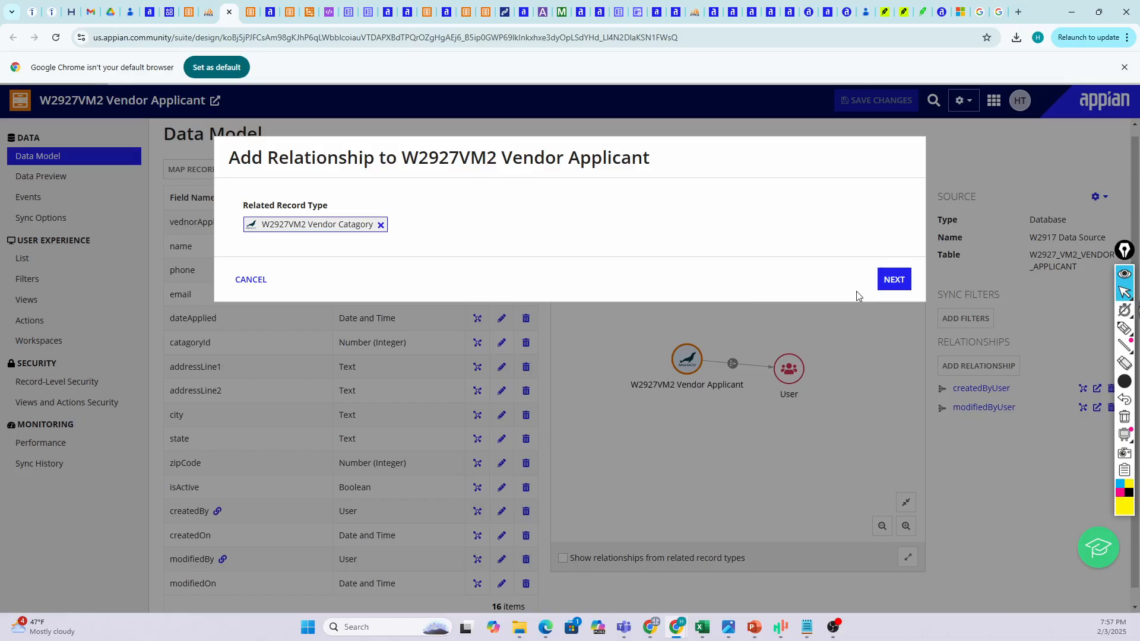
left_click(890, 280)
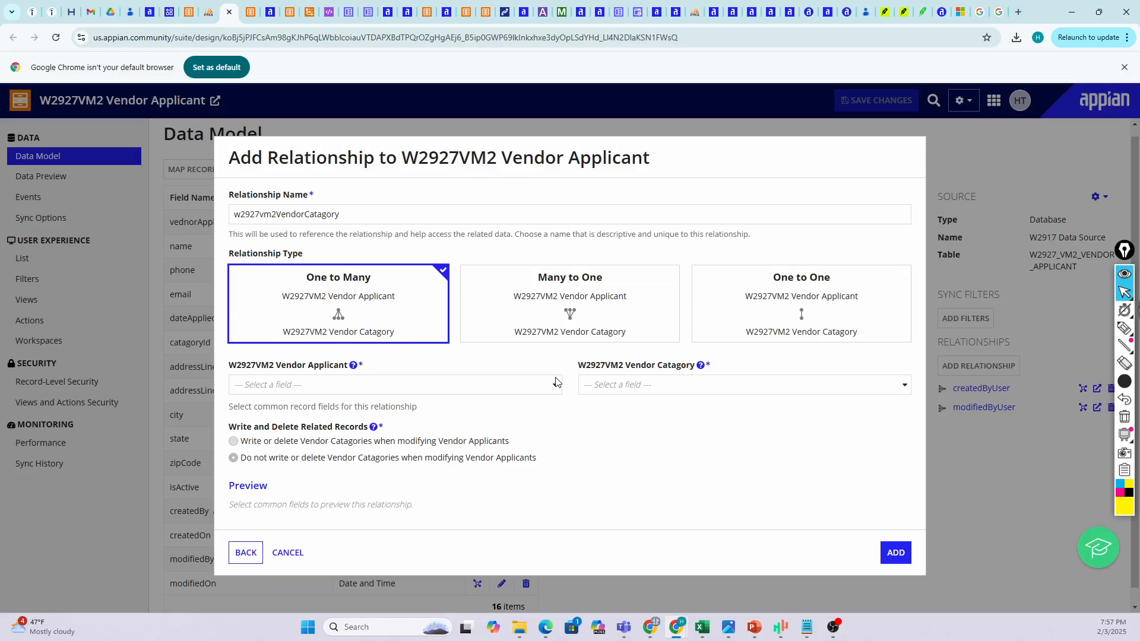
left_click(418, 391)
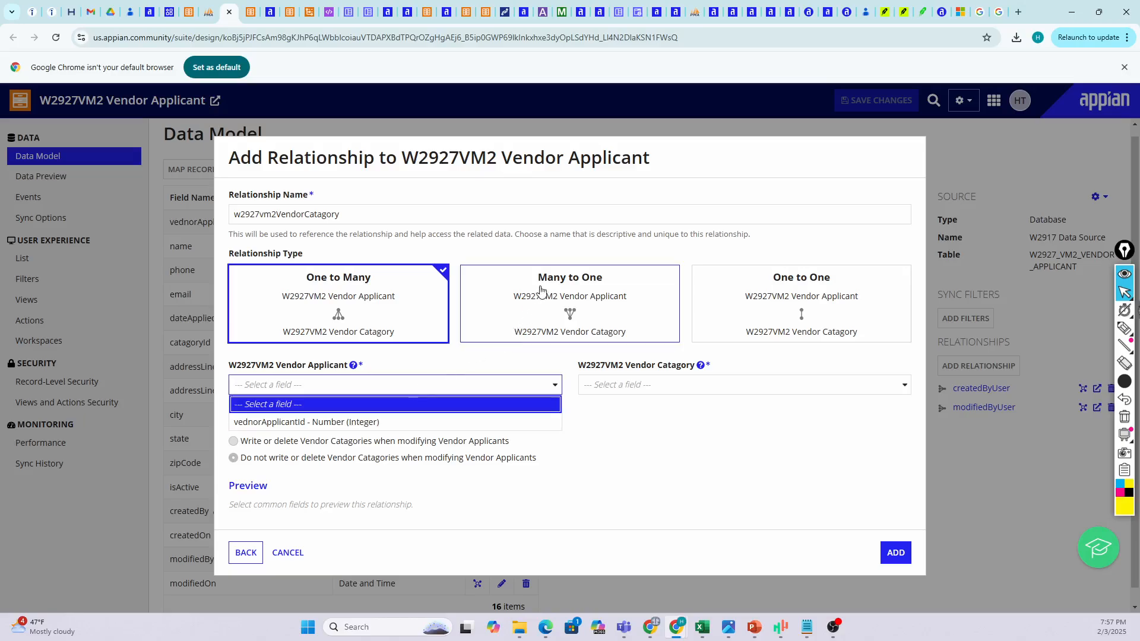
left_click(567, 282)
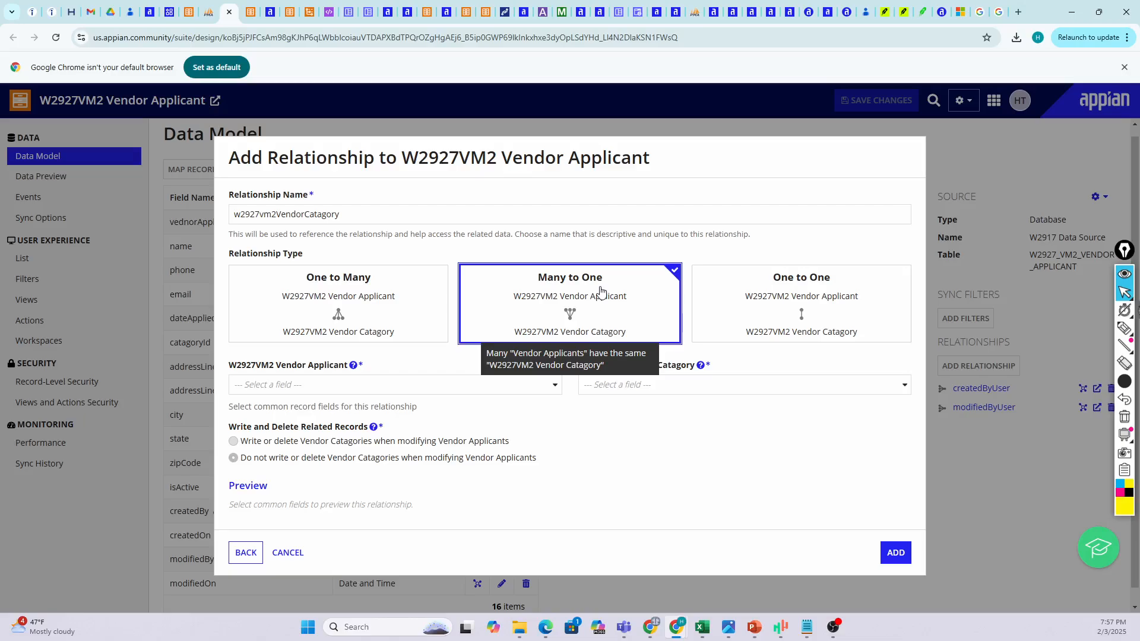
left_click(1125, 328)
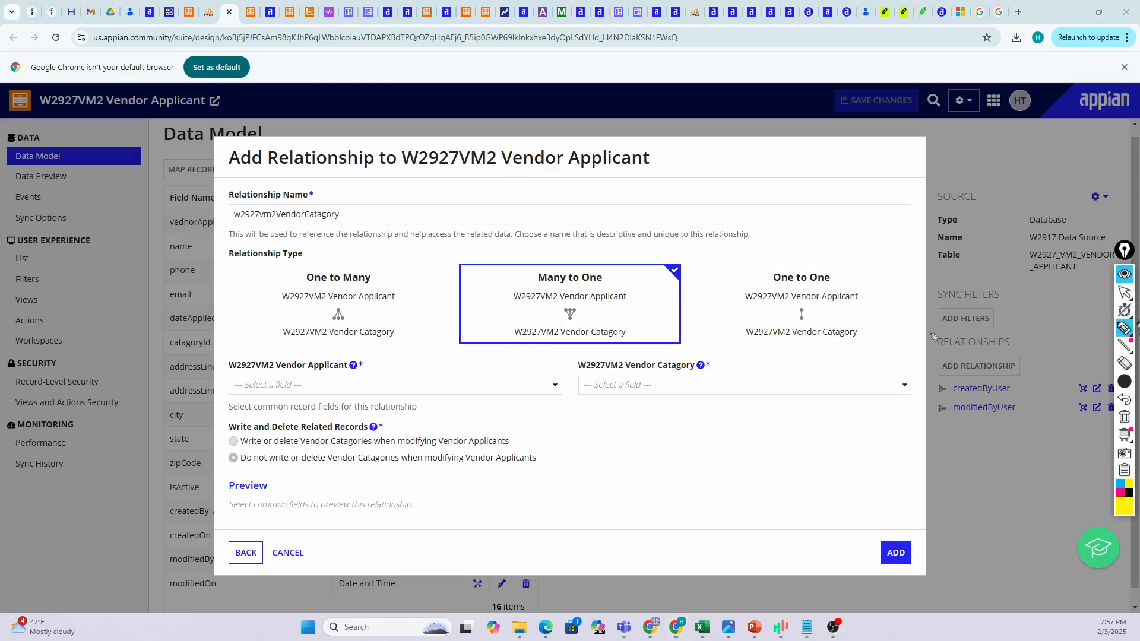
mouse_move(623, 229)
left_mouse_down()
mouse_move(617, 184)
mouse_move(745, 205)
mouse_move(612, 510)
mouse_move(623, 219)
left_mouse_up()
mouse_move(825, 243)
left_mouse_down()
mouse_move(819, 261)
mouse_move(997, 161)
mouse_move(968, 392)
mouse_move(850, 237)
left_mouse_up()
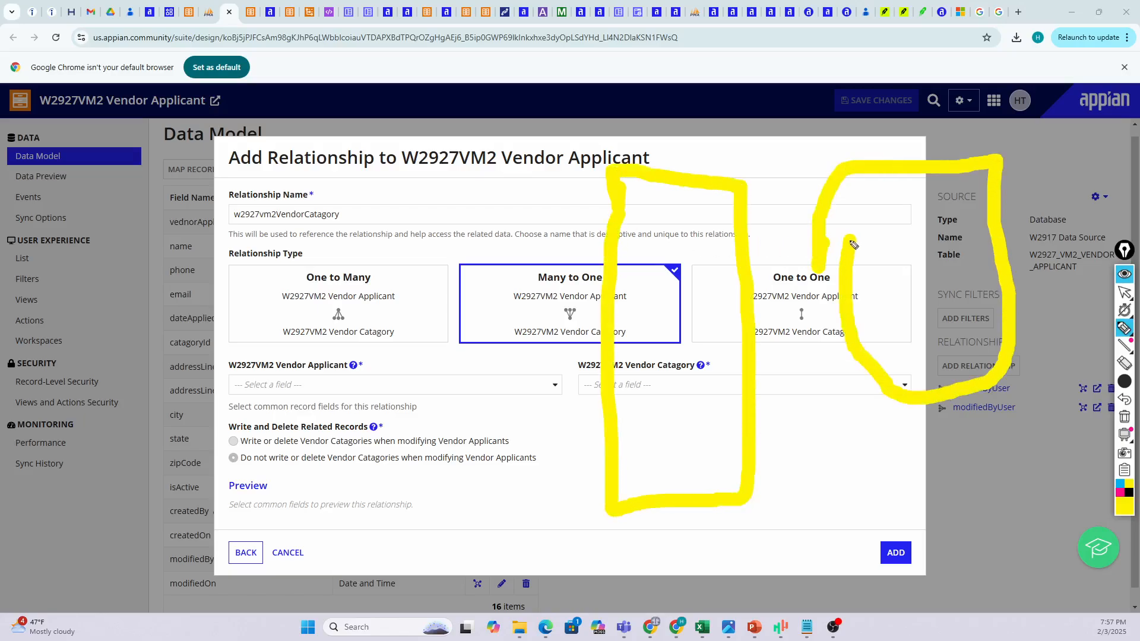
left_click(861, 189)
left_click_drag(860, 187, 782, 168)
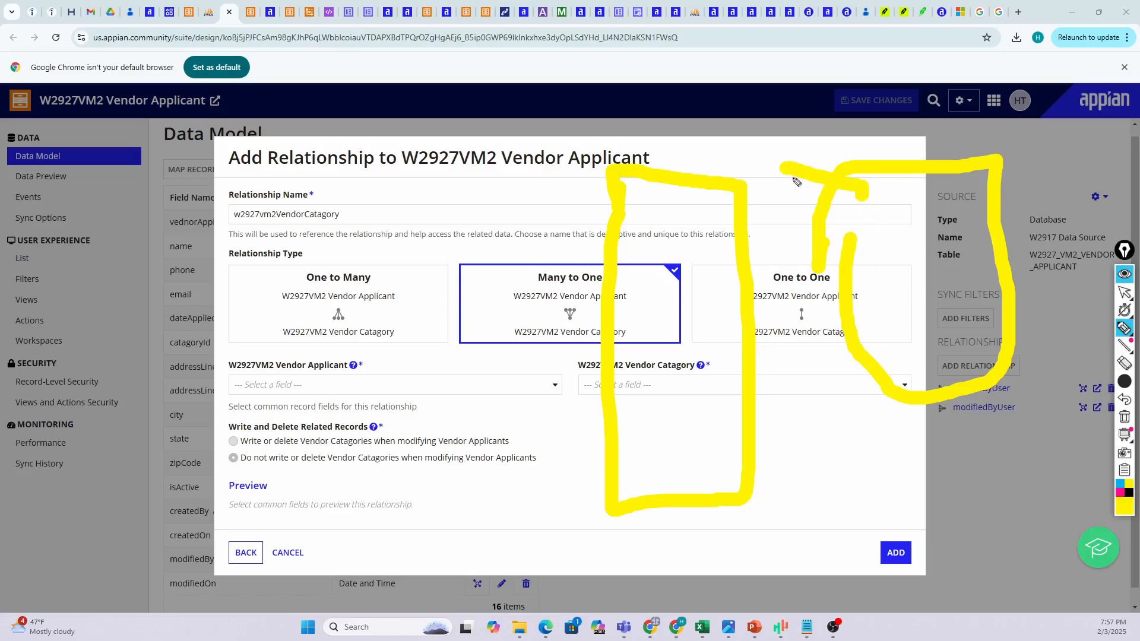
mouse_move(861, 188)
left_mouse_down()
mouse_move(750, 254)
mouse_move(800, 297)
mouse_move(767, 355)
left_mouse_up()
mouse_move(777, 172)
left_mouse_down()
mouse_move(749, 173)
mouse_move(765, 188)
left_mouse_up()
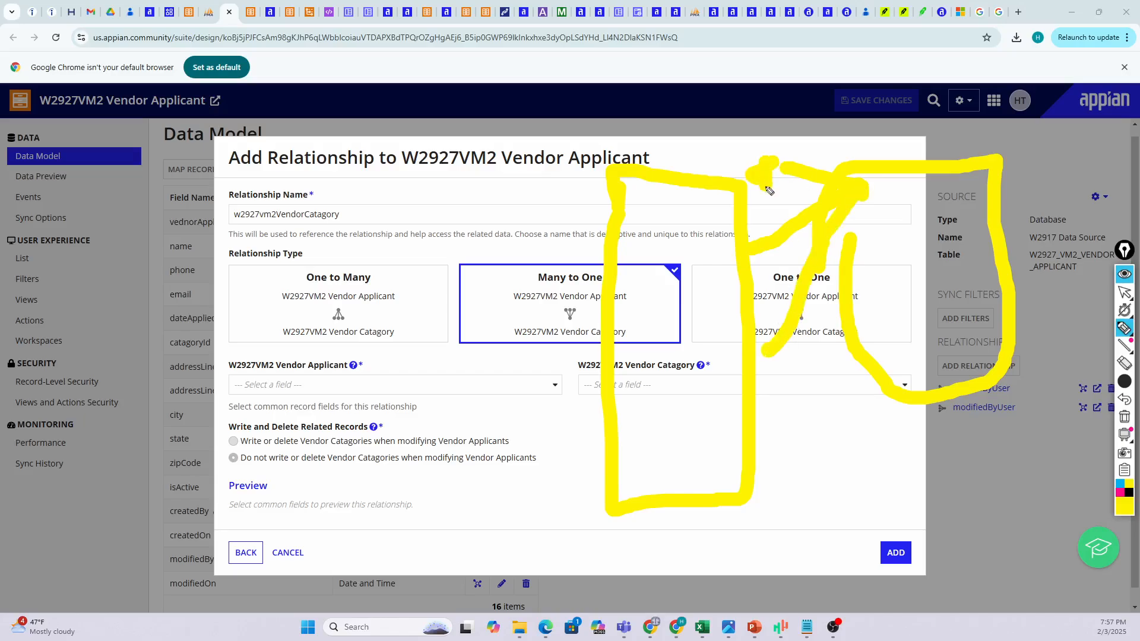
left_click_drag(759, 237, 752, 256)
left_click_drag(761, 333, 769, 364)
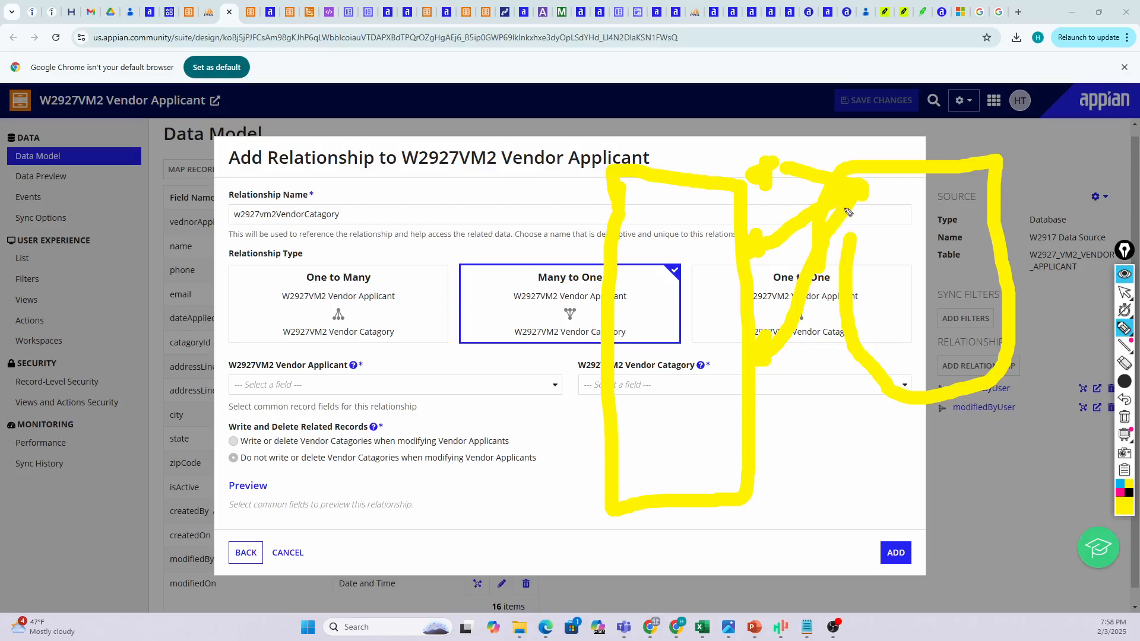
left_click_drag(850, 211, 759, 462)
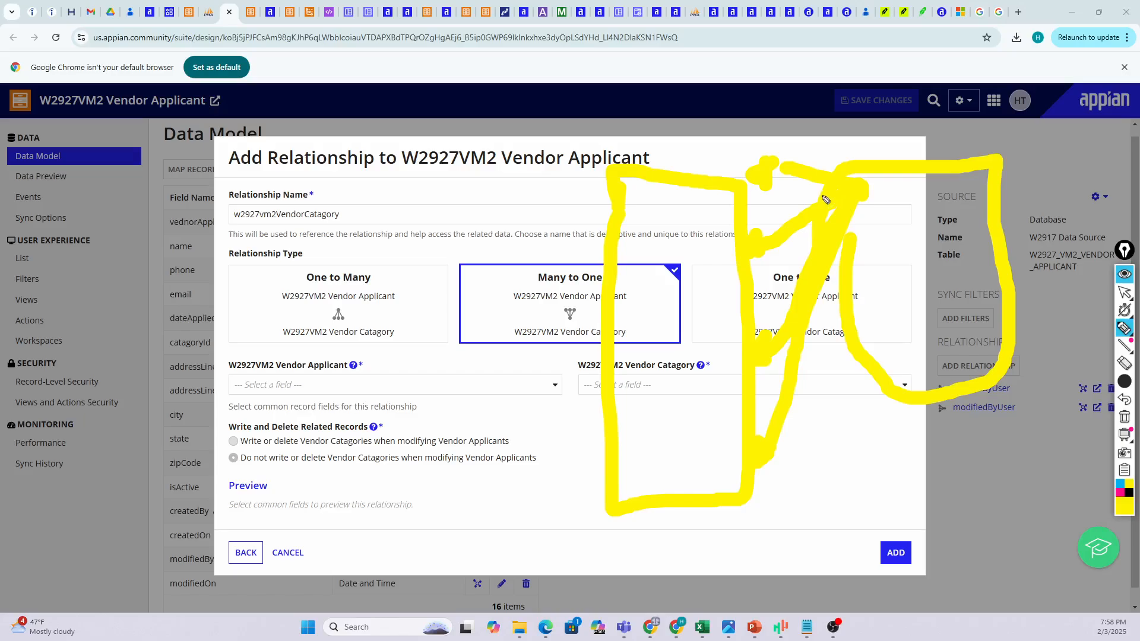
left_click_drag(891, 158, 903, 140)
mouse_move(657, 168)
left_mouse_down()
mouse_move(663, 134)
mouse_move(687, 170)
mouse_move(706, 138)
left_mouse_up()
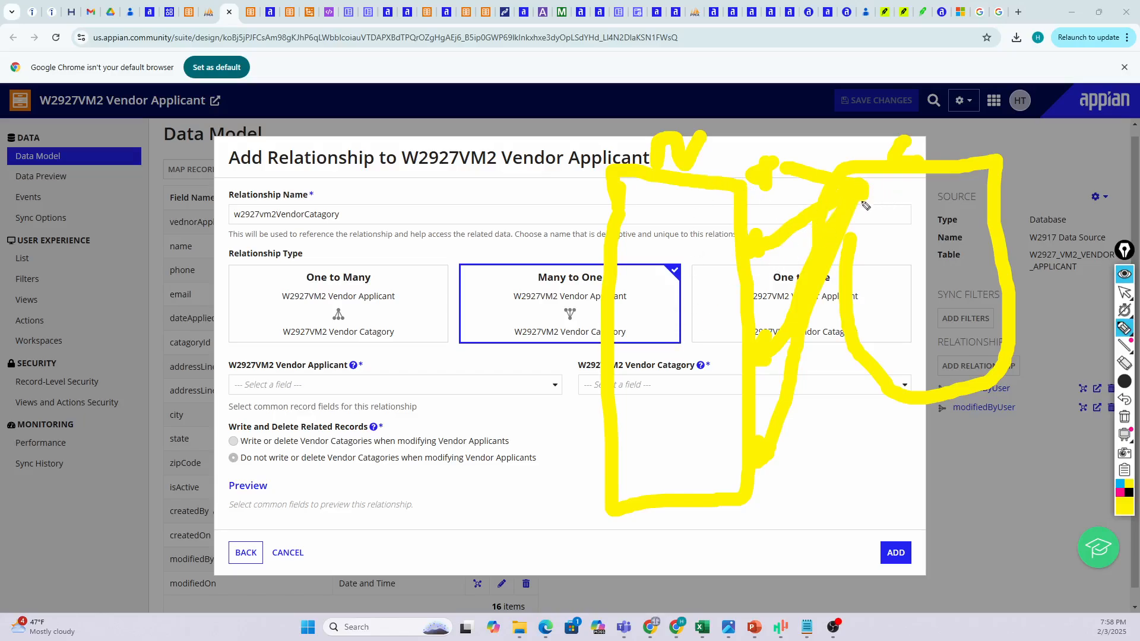
left_click_drag(864, 204, 902, 197)
key("ctrl+z")
key("ctrl+z")
key("ctrl+z")
key("ctrl+z")
key("ctrl+z")
key("ctrl+z")
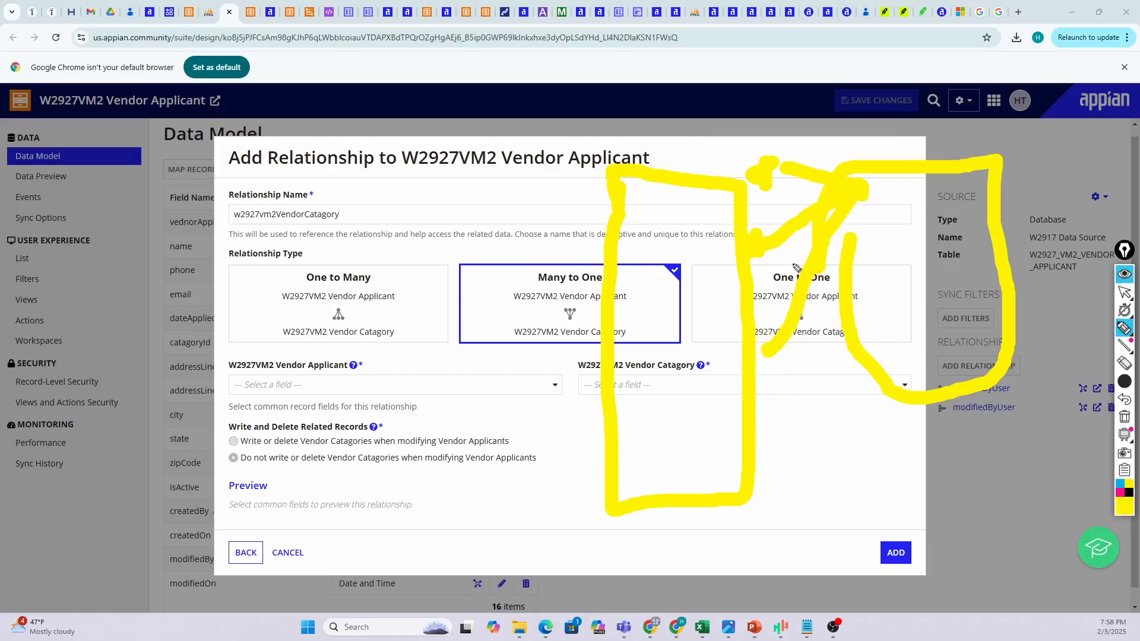
key("ctrl+z")
key("ctrl+z")
key("ctrl+z")
key("ctrl+z")
key("ctrl+z")
key("ctrl+z")
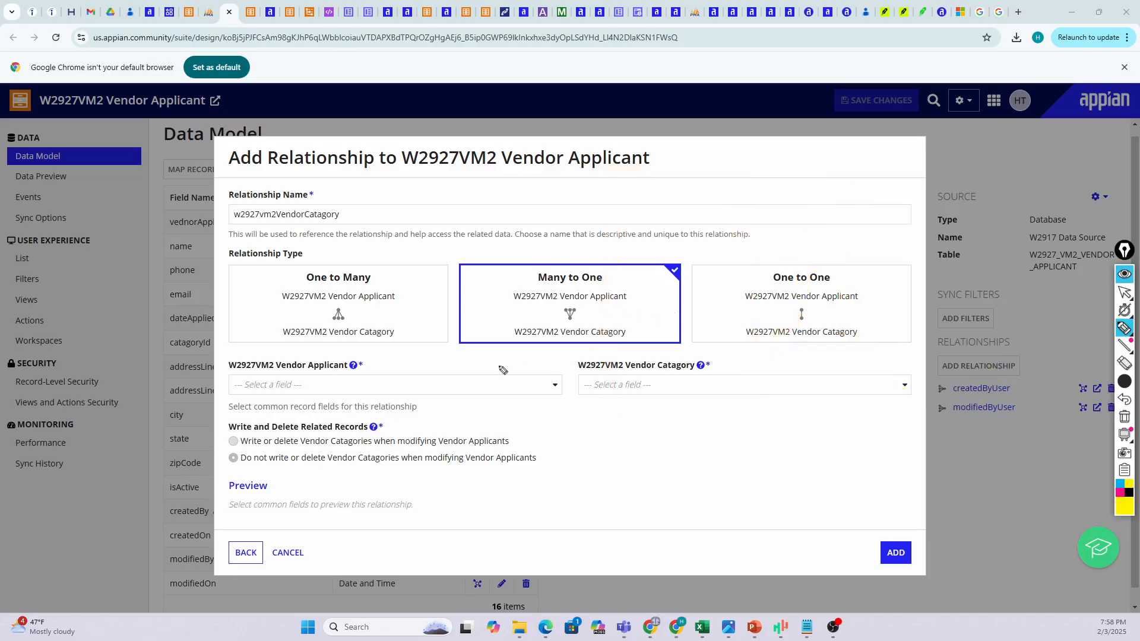
- Match Vendor Applicant's catagoryId to Vendor Catagory's vendorCatagoryId as the common fields and add the relationship
left_click(1124, 292)
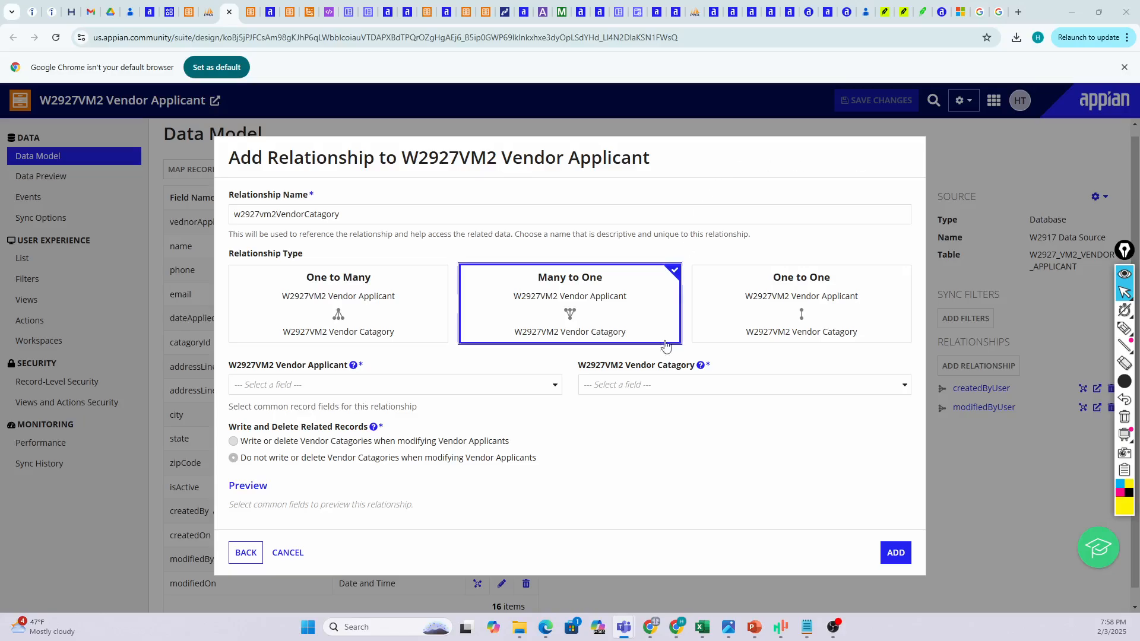
left_click(487, 389)
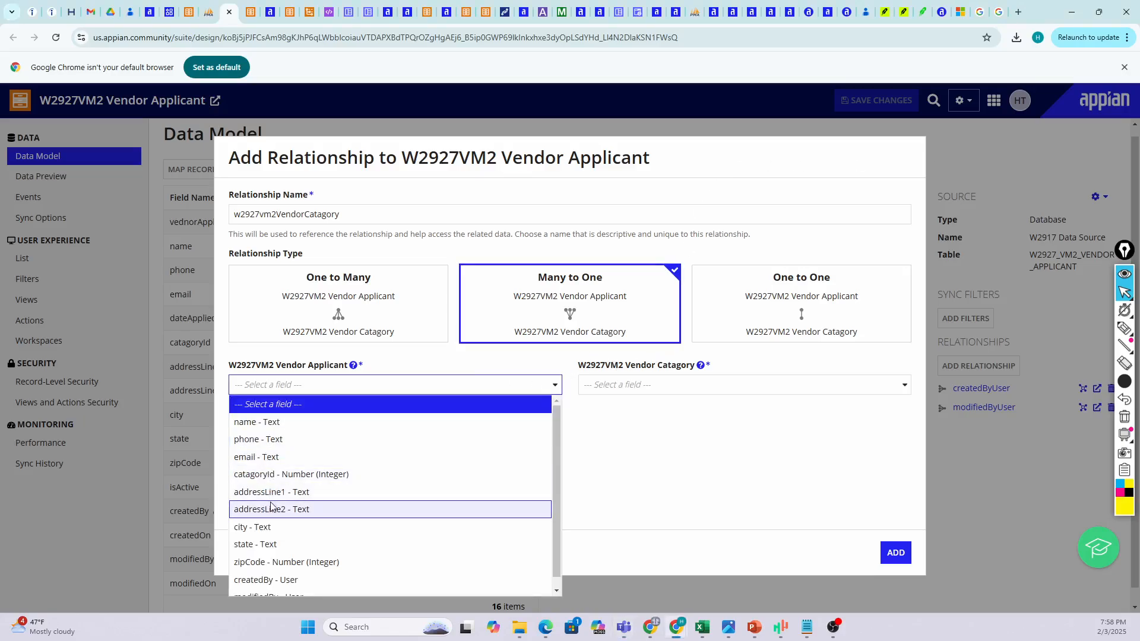
left_click(269, 476)
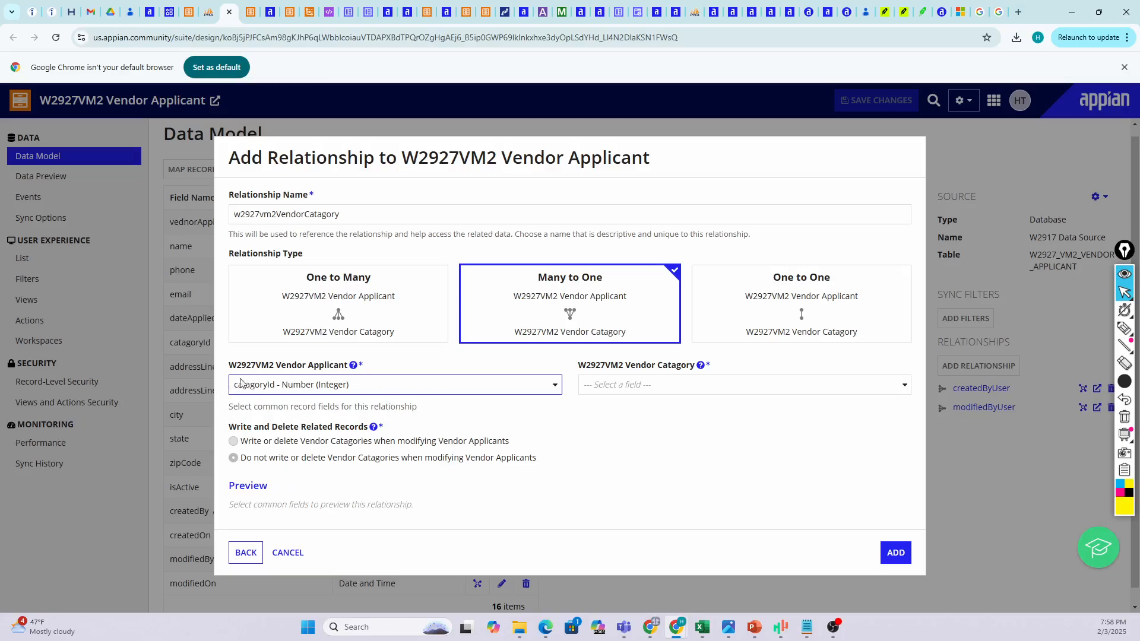
left_click(642, 387)
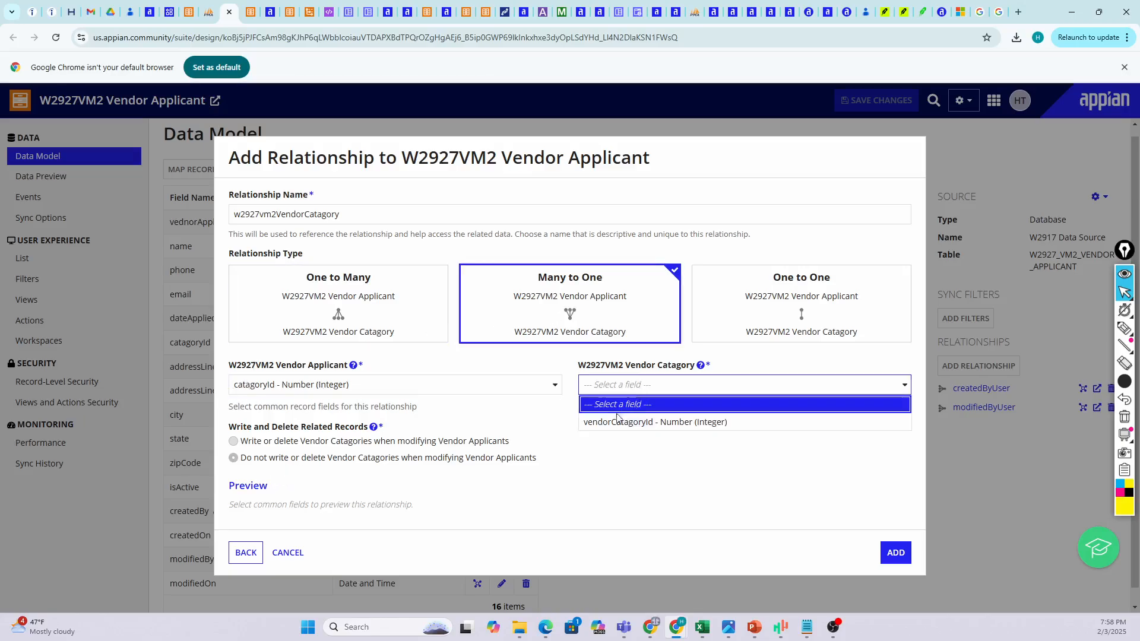
left_click(617, 425)
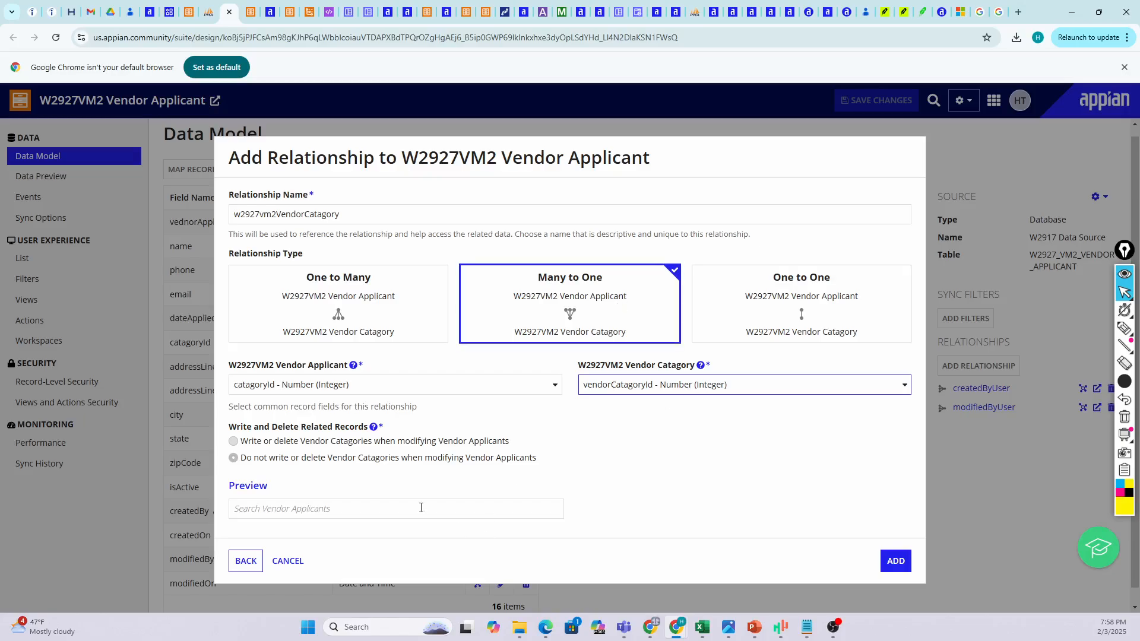
left_click(896, 564)
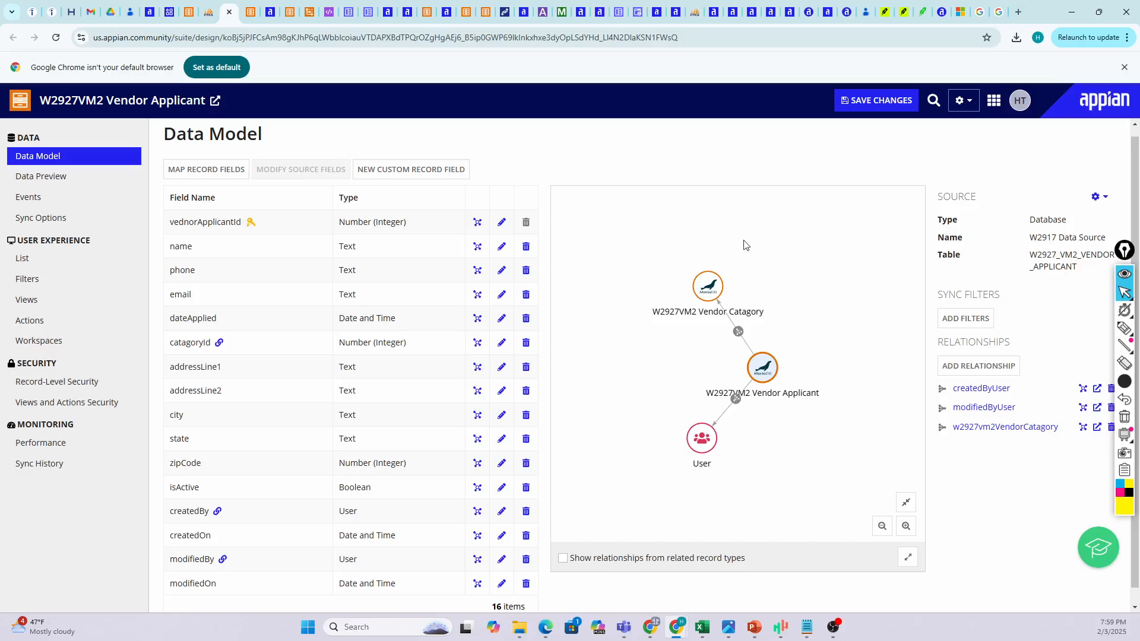
- Save the changes to the W2927VM2 Vendor Applicant record type
scroll(777, 300, "down", 1)
scroll(720, 261, "up", 1)
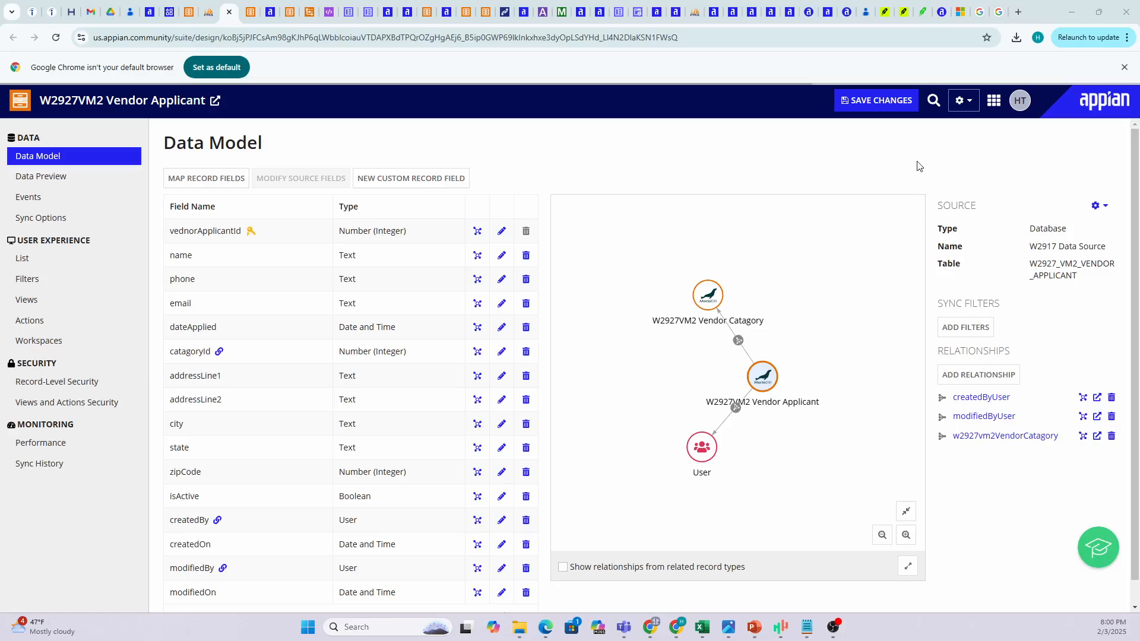
key("ctrl+s")
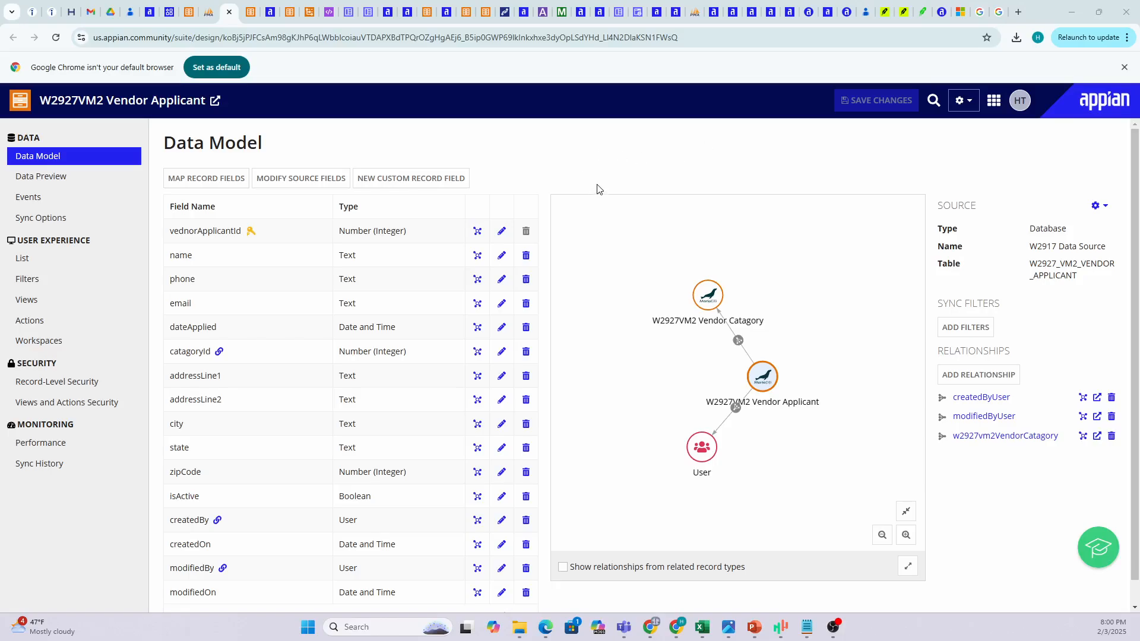
left_click(651, 164)
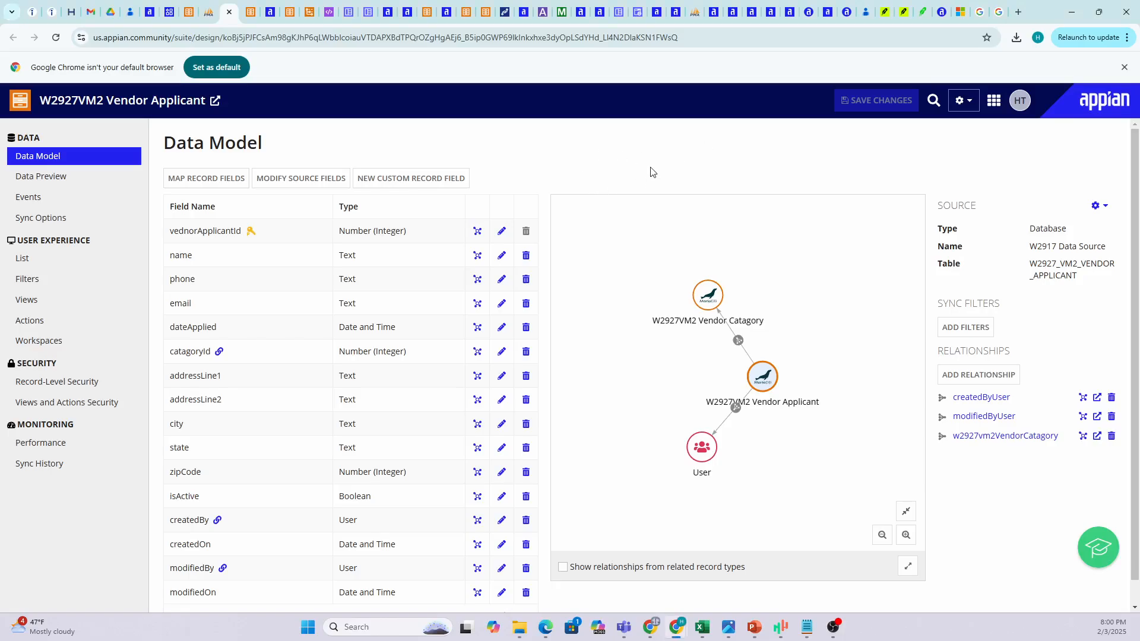